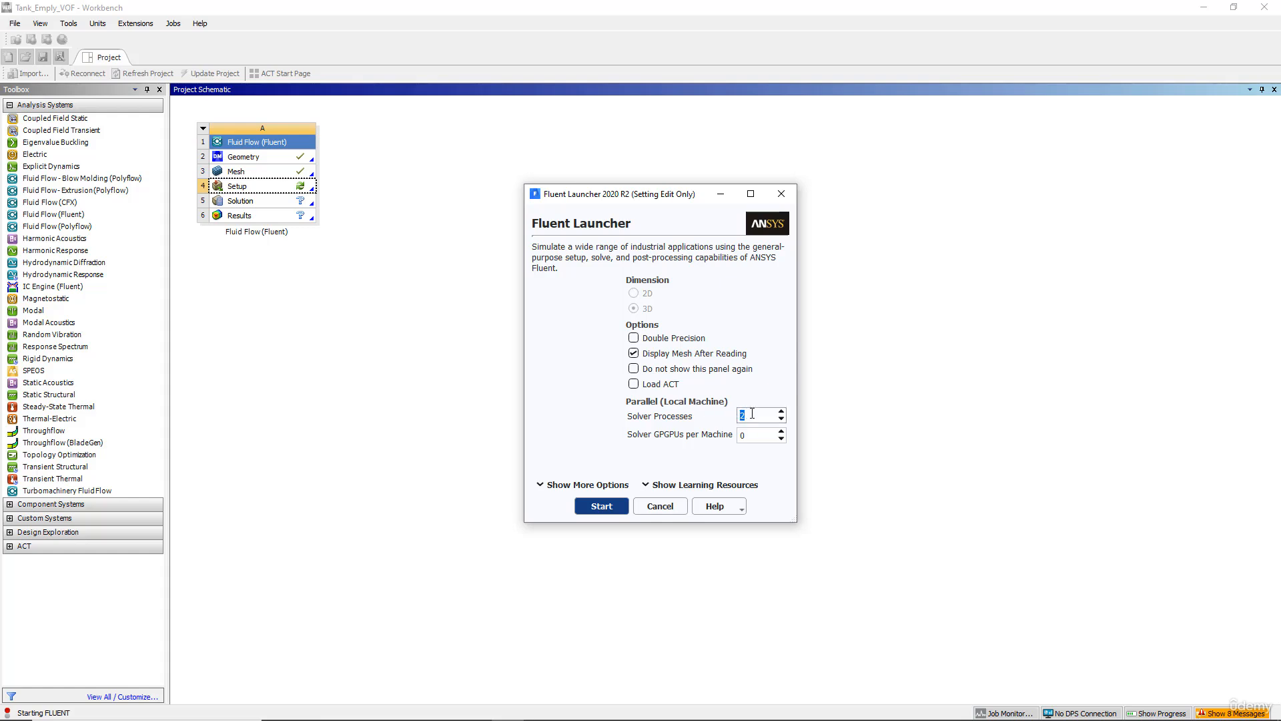
Step: Launch Fluent from the launcher with the current settings
left_click(604, 508)
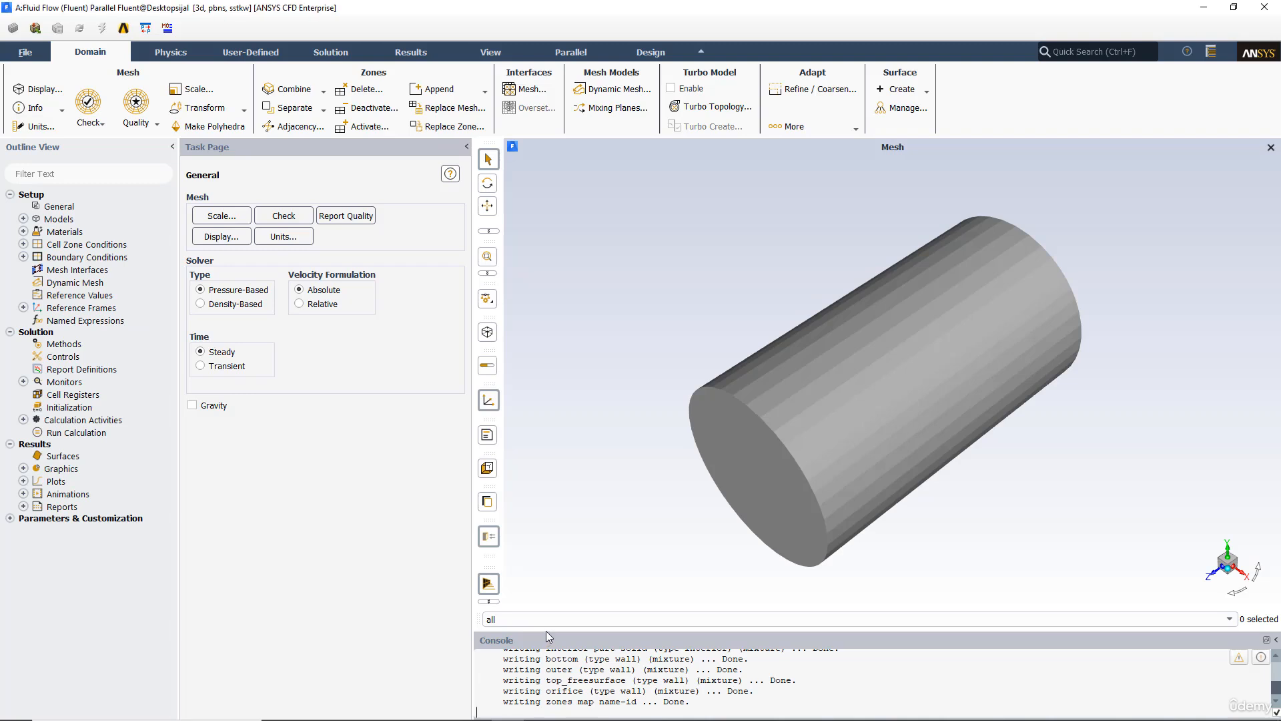
left_click_drag(546, 632, 533, 511)
left_click_drag(662, 308, 724, 410)
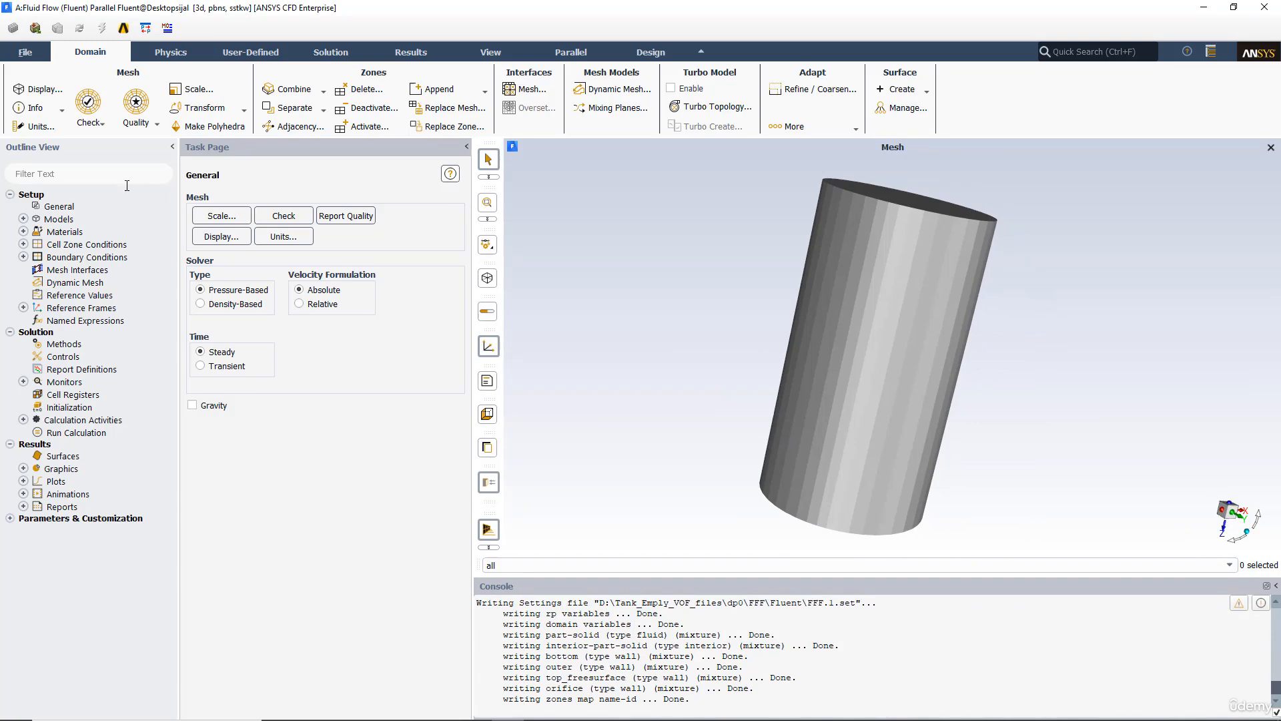
Step: Open the Scale Mesh dialog and review the domain extents of the tank
left_click(218, 217)
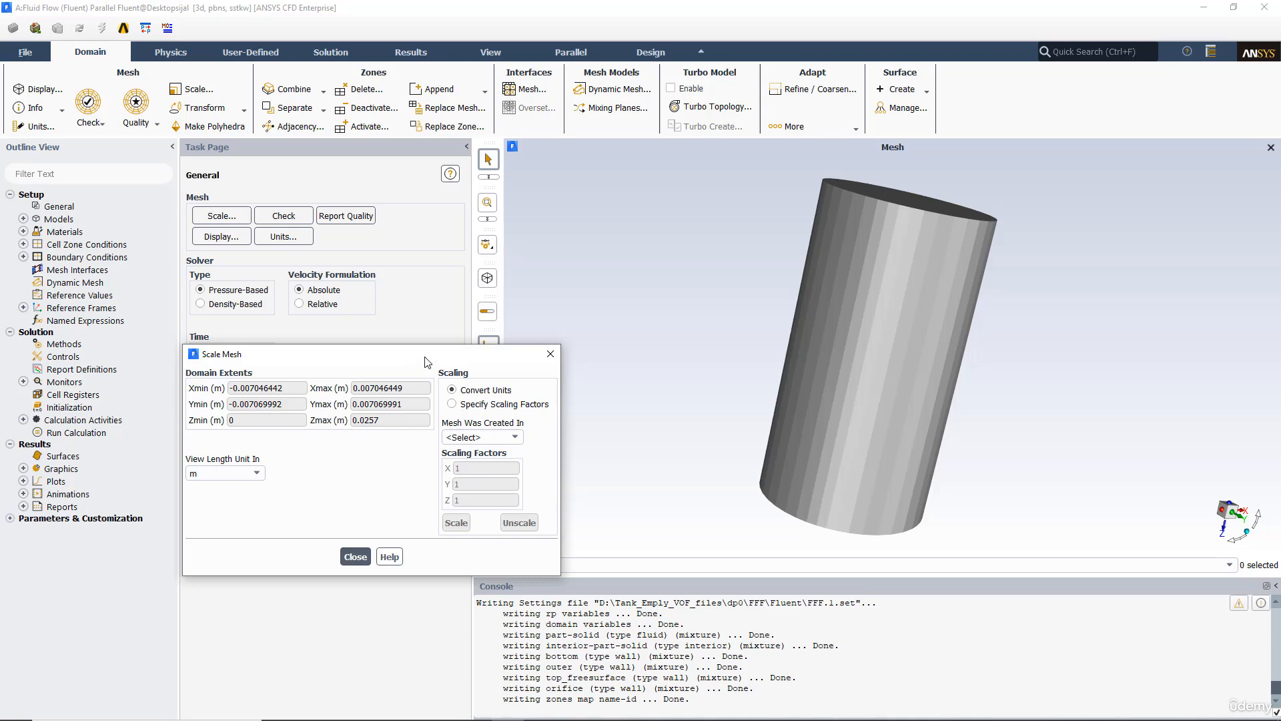
left_click_drag(429, 361, 511, 292)
left_click_drag(719, 290, 503, 380)
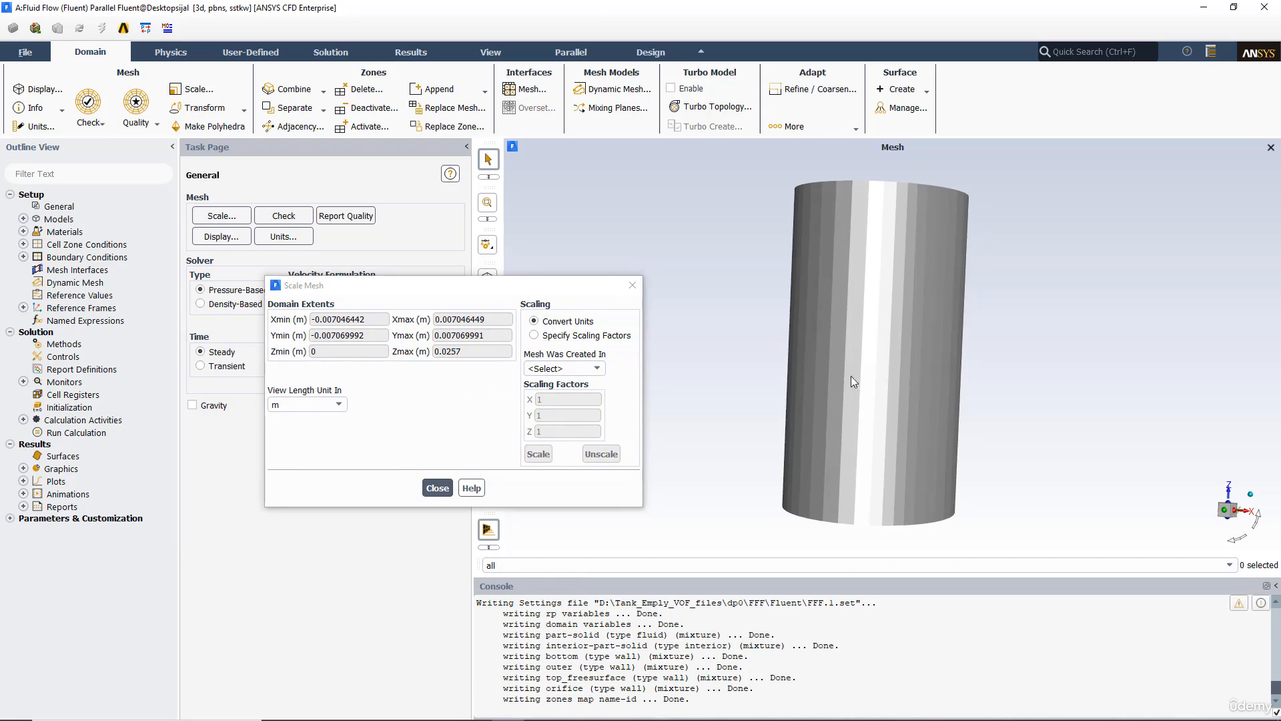
left_click_drag(851, 375, 834, 409)
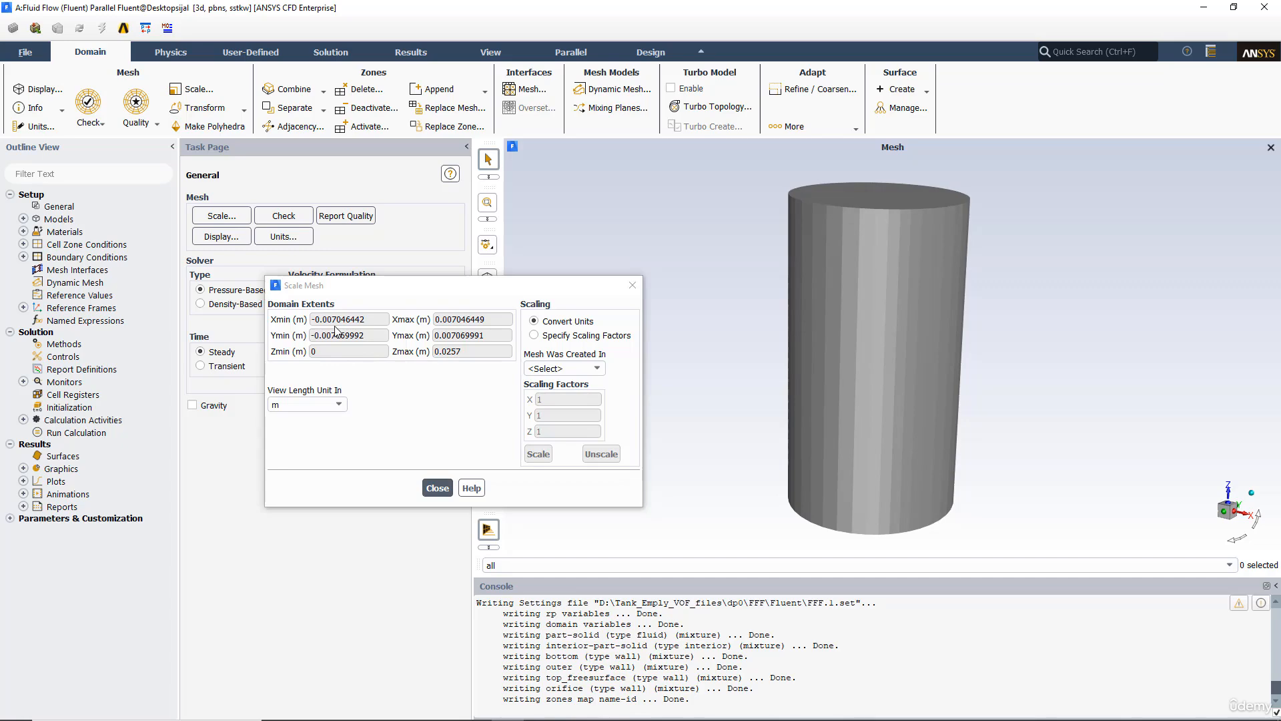
Step: Switch to Calculator and compute 0.007046 × 2 for the tank diameter, then close Calculator
left_click(138, 708)
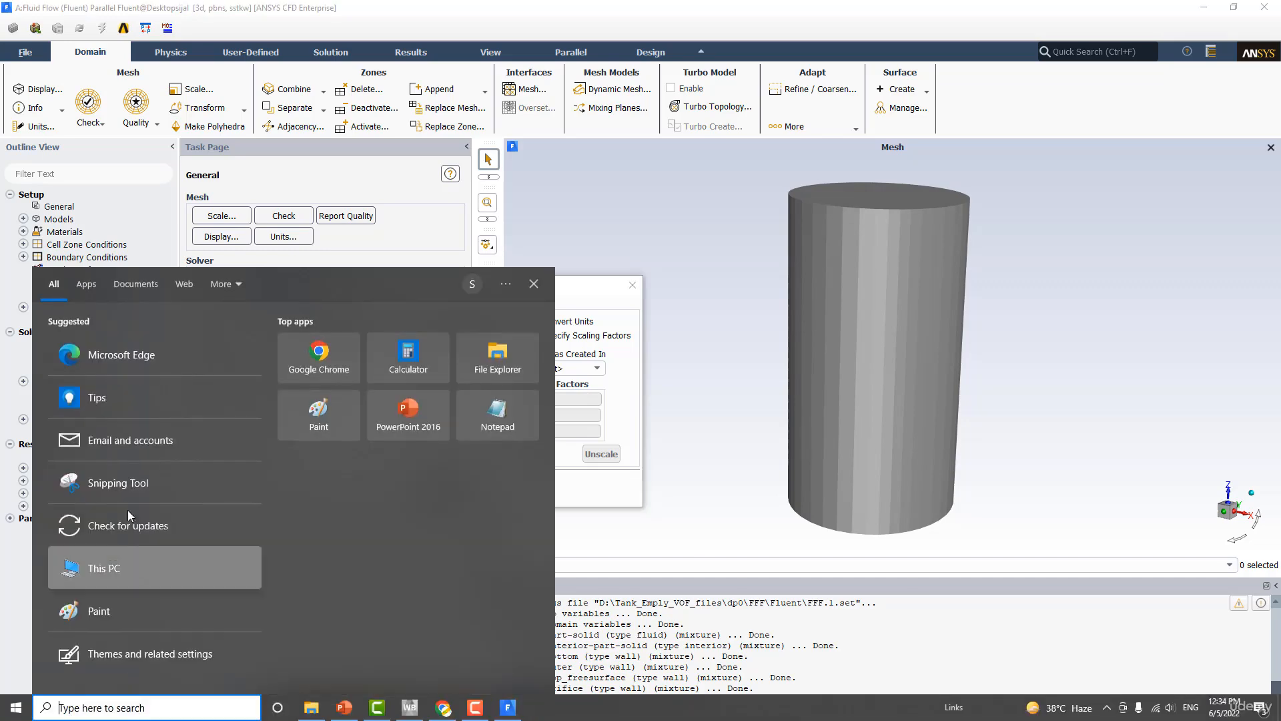
left_click(423, 374)
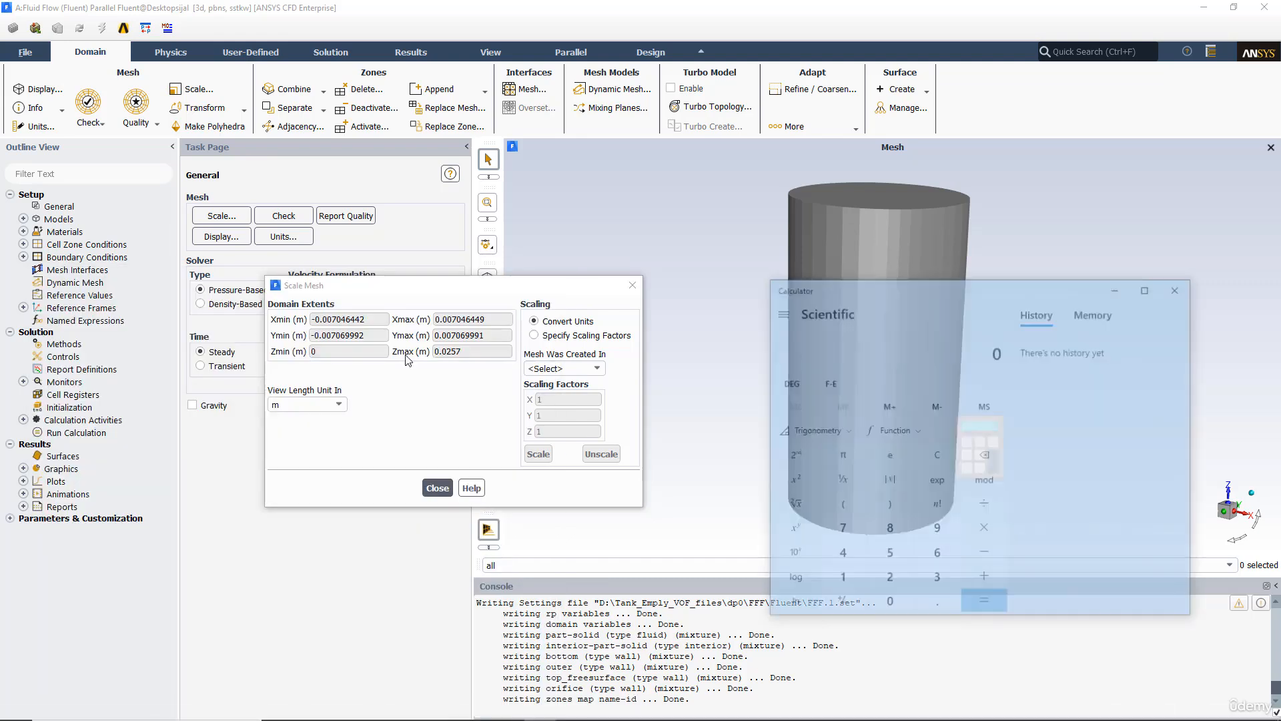
type(".007")
type("04")
type("6*2")
key("Return")
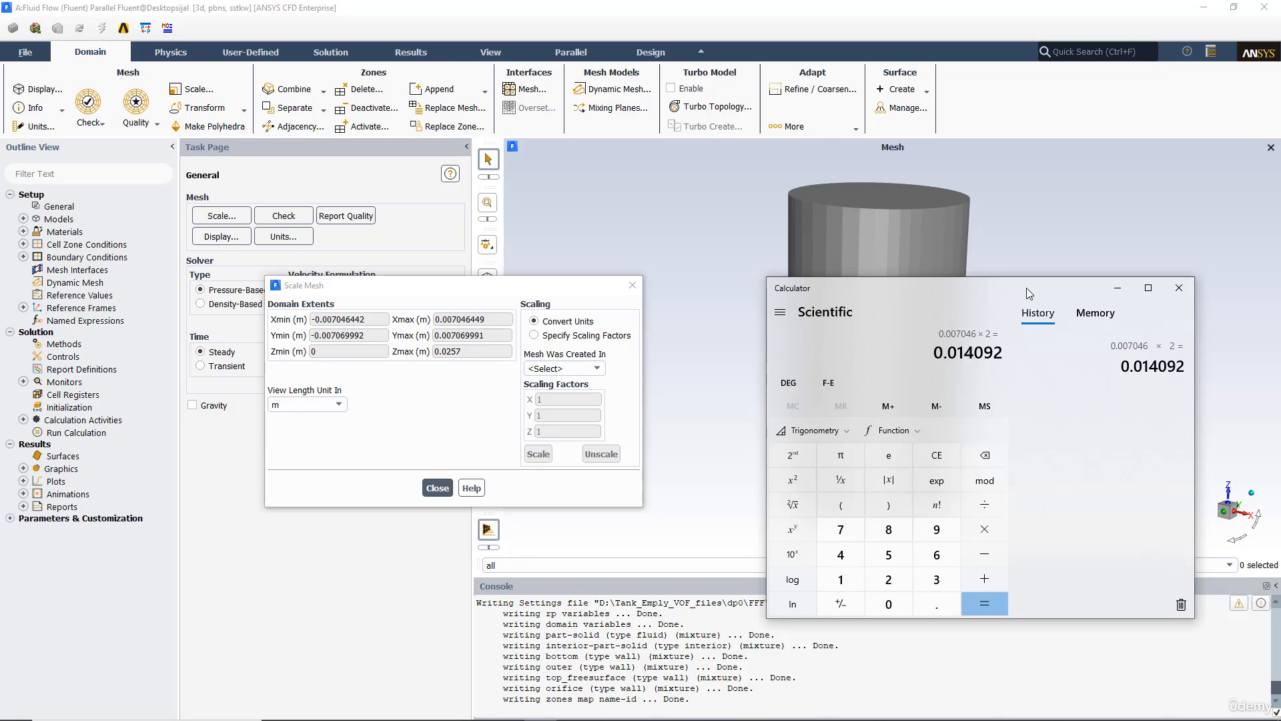
left_click_drag(1027, 291, 910, 344)
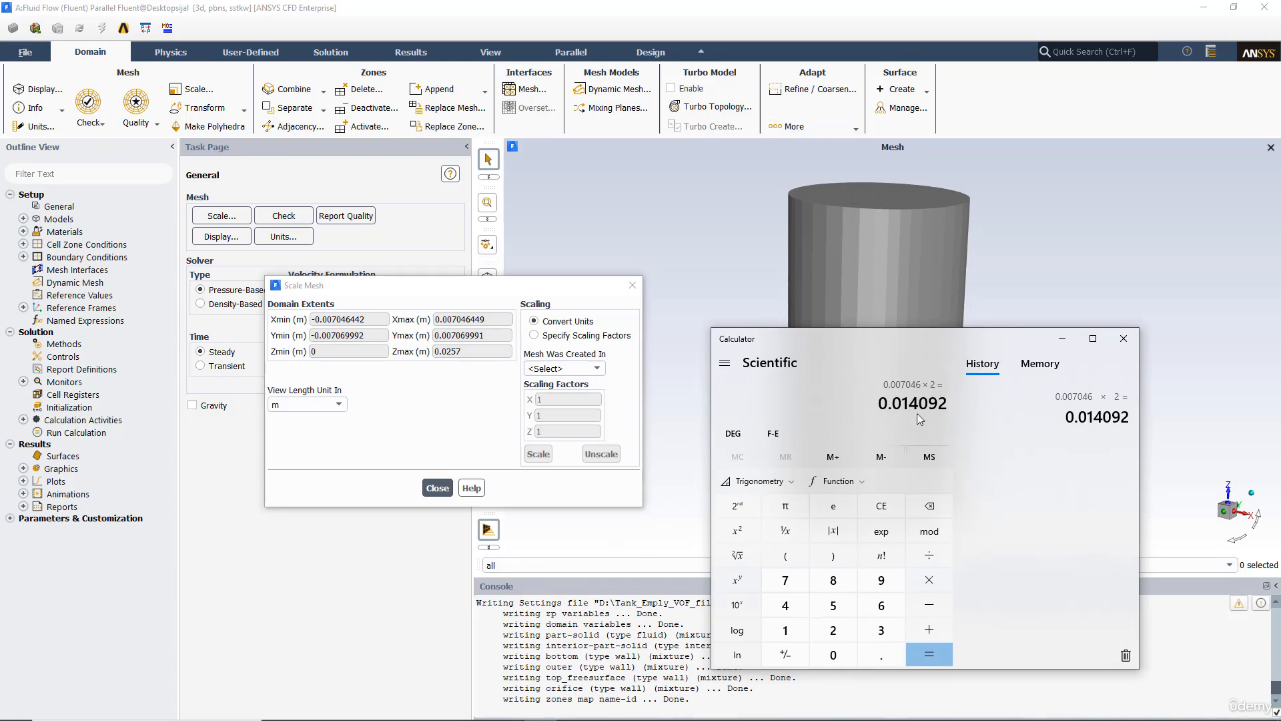
left_click_drag(948, 404, 872, 406)
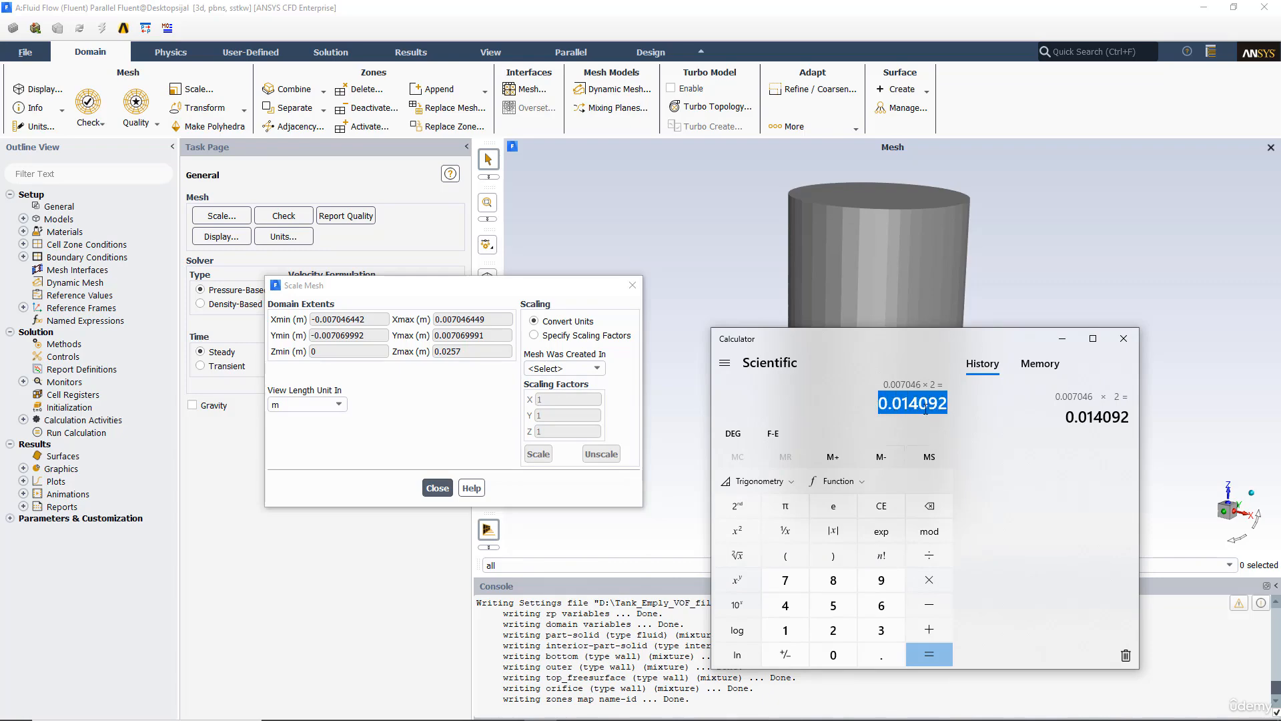
left_click(1124, 338)
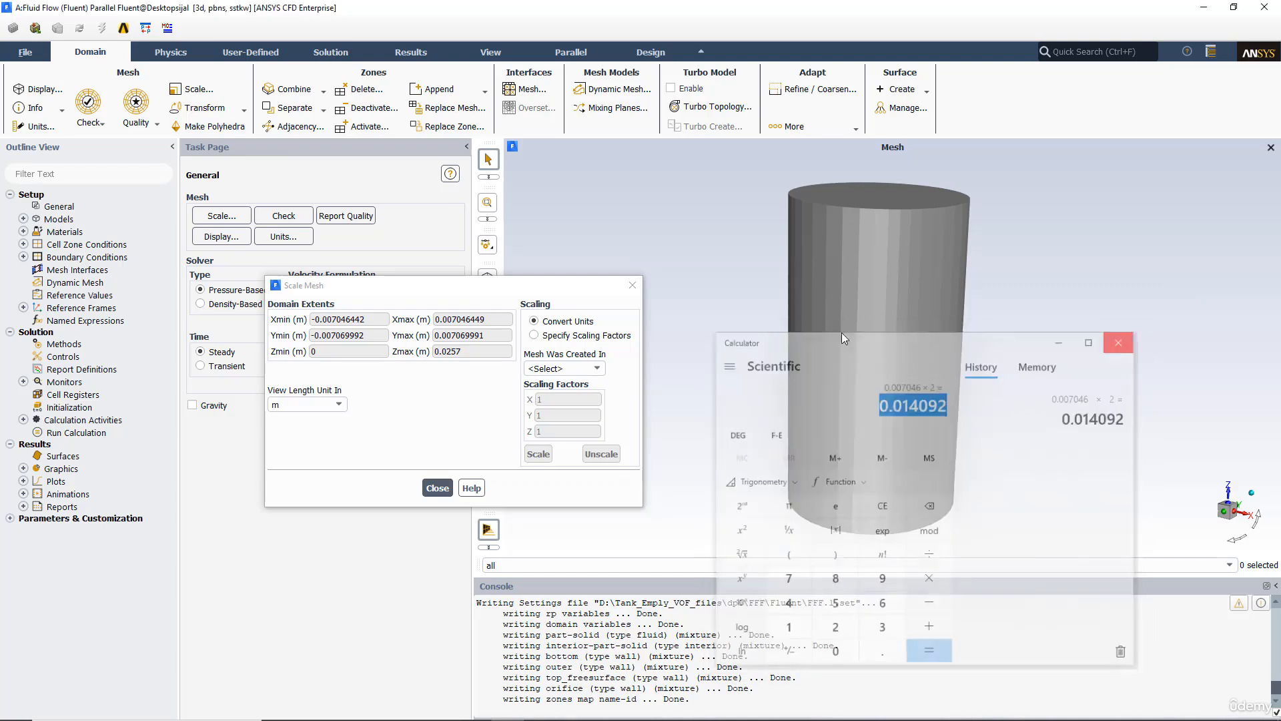
Step: Close the Scale Mesh dialog and check the mesh, reviewing the minimum cell volume
left_click(632, 285)
left_click(276, 217)
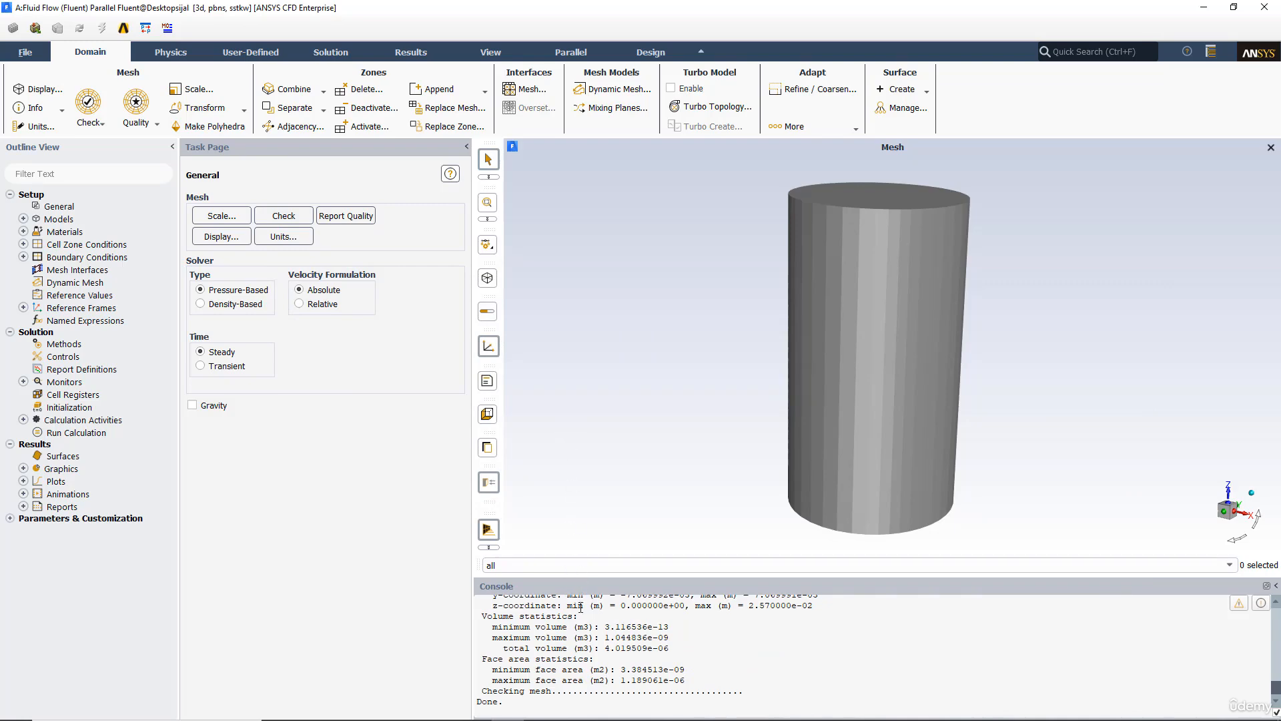
left_click_drag(486, 627, 674, 624)
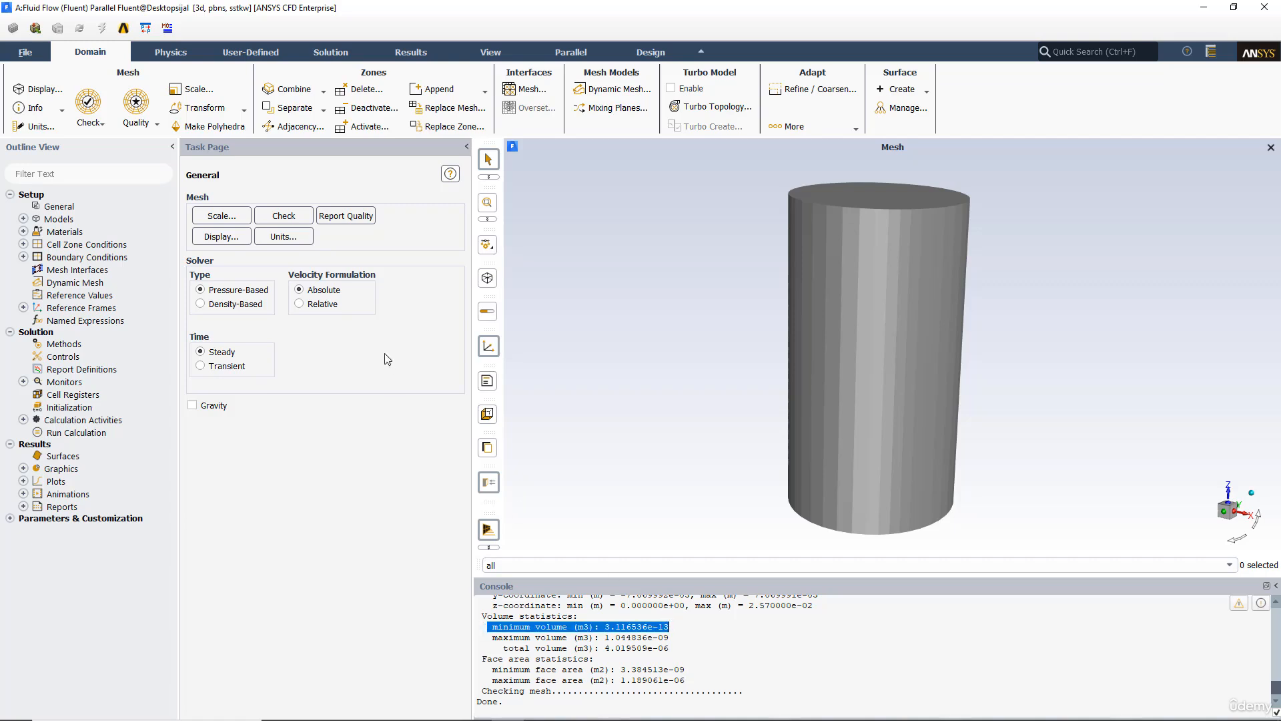
Step: Report the mesh quality and rotate the tank to view it
left_click(346, 217)
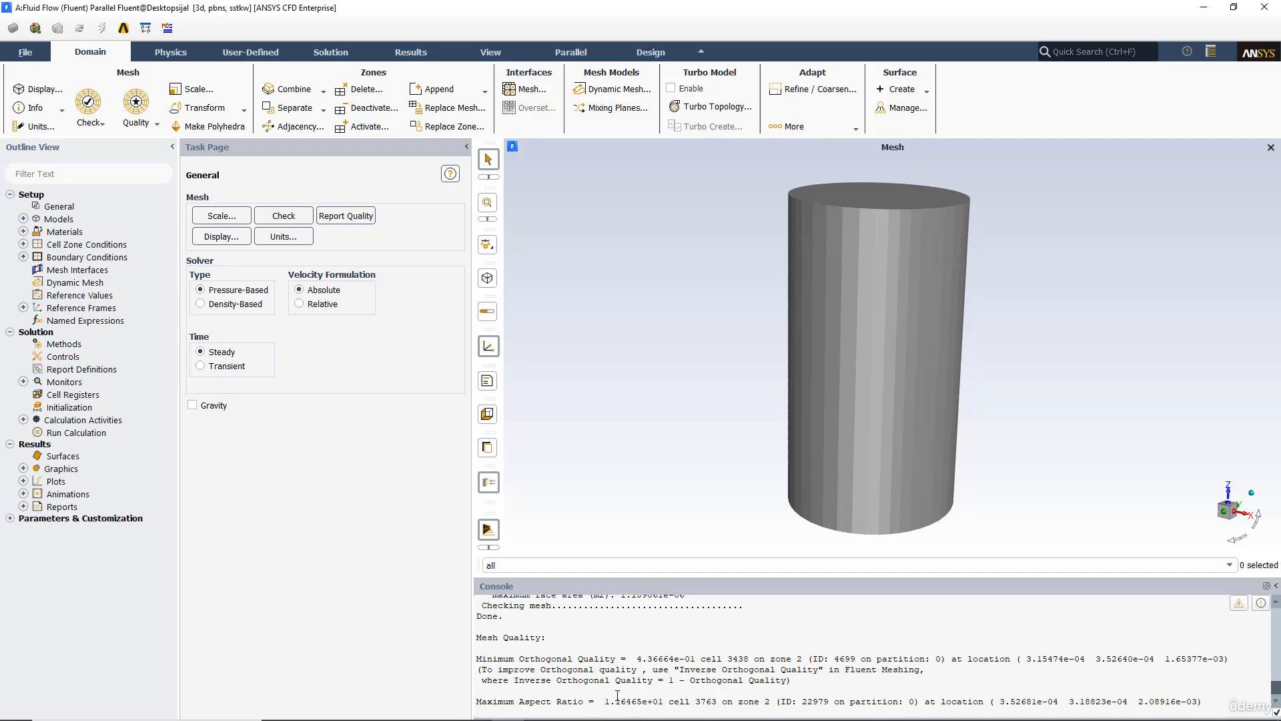
left_click_drag(781, 293, 759, 322)
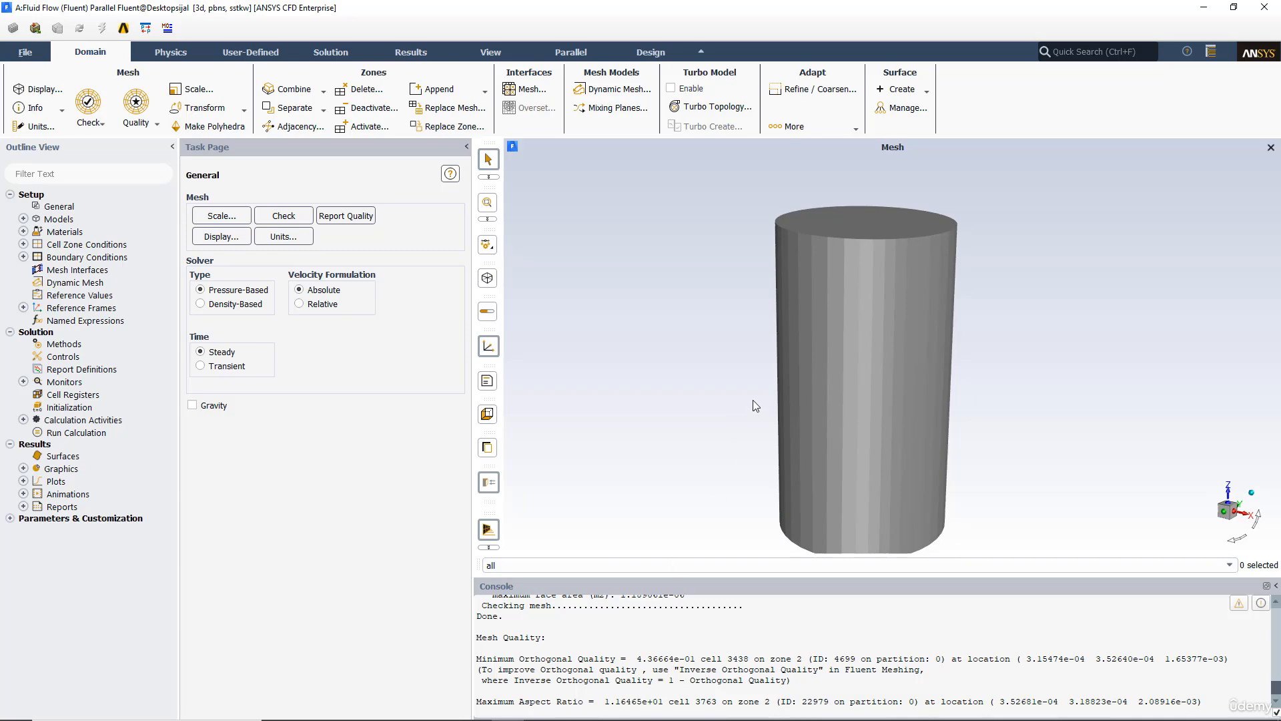
middle_click_drag(753, 399, 730, 345)
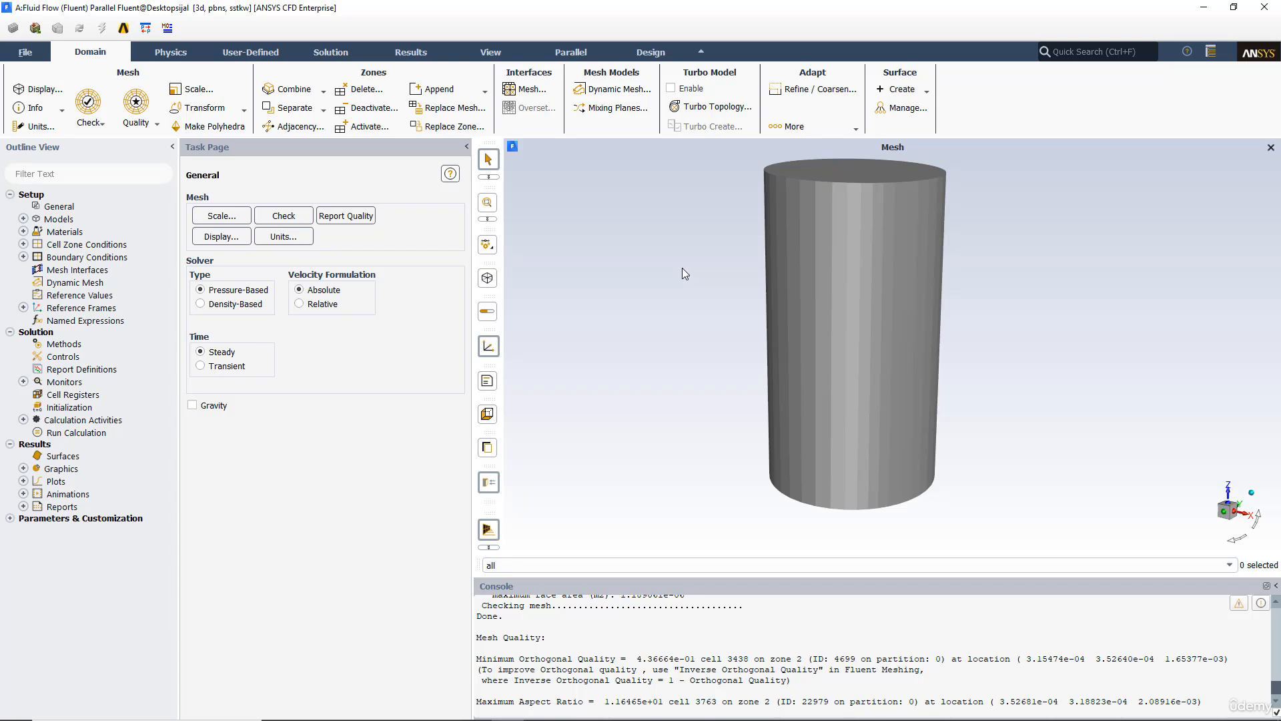
left_click_drag(682, 268, 655, 318)
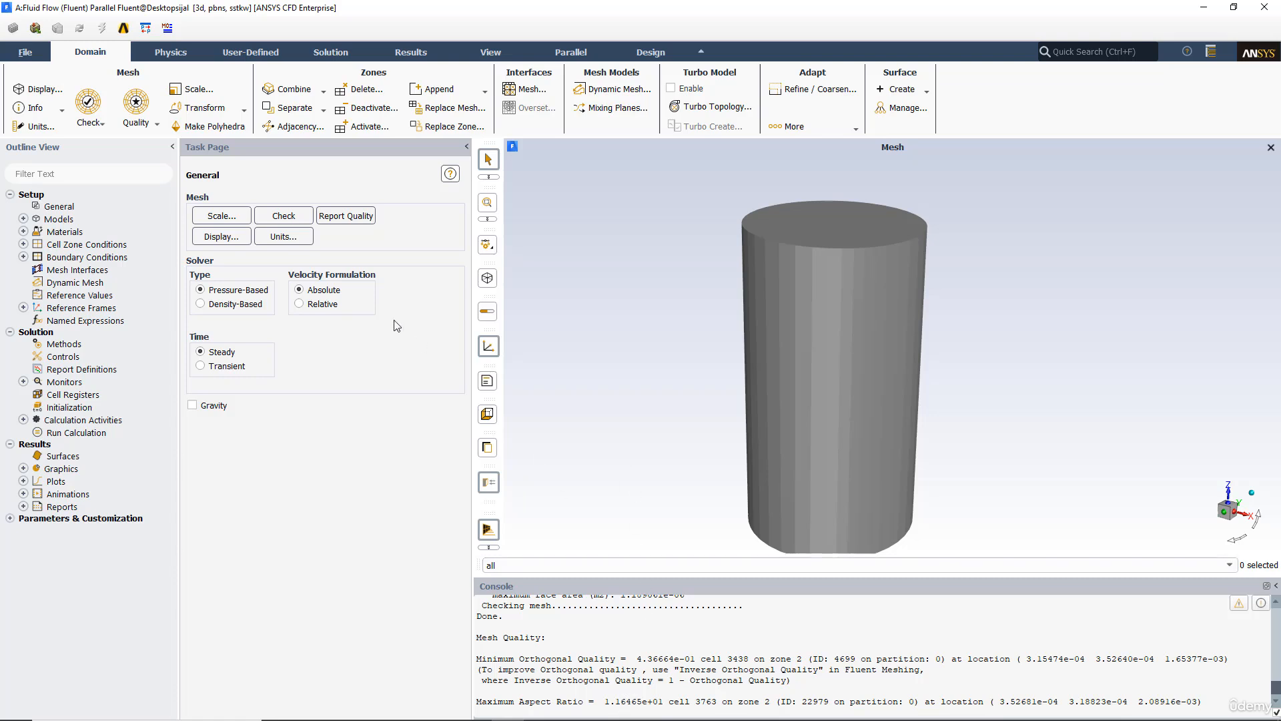
Step: Display the mesh with edges turned on for all surfaces
left_click(223, 238)
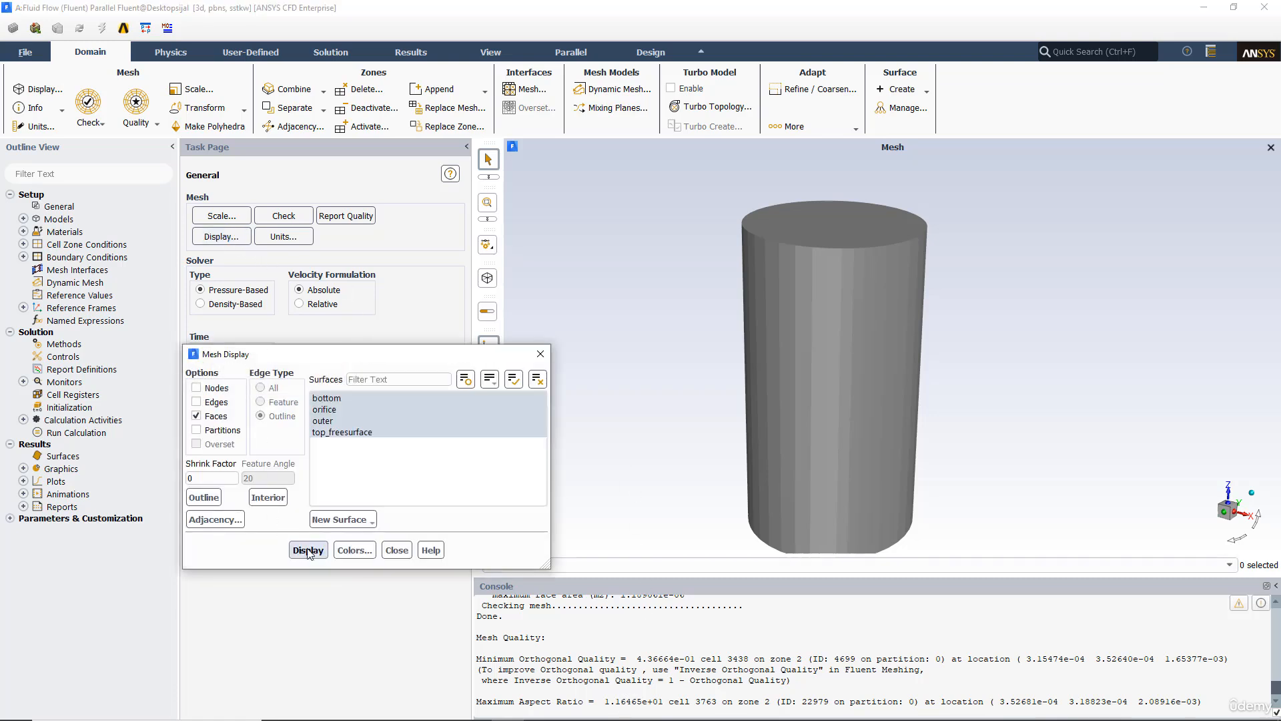
left_click(198, 402)
left_click(309, 551)
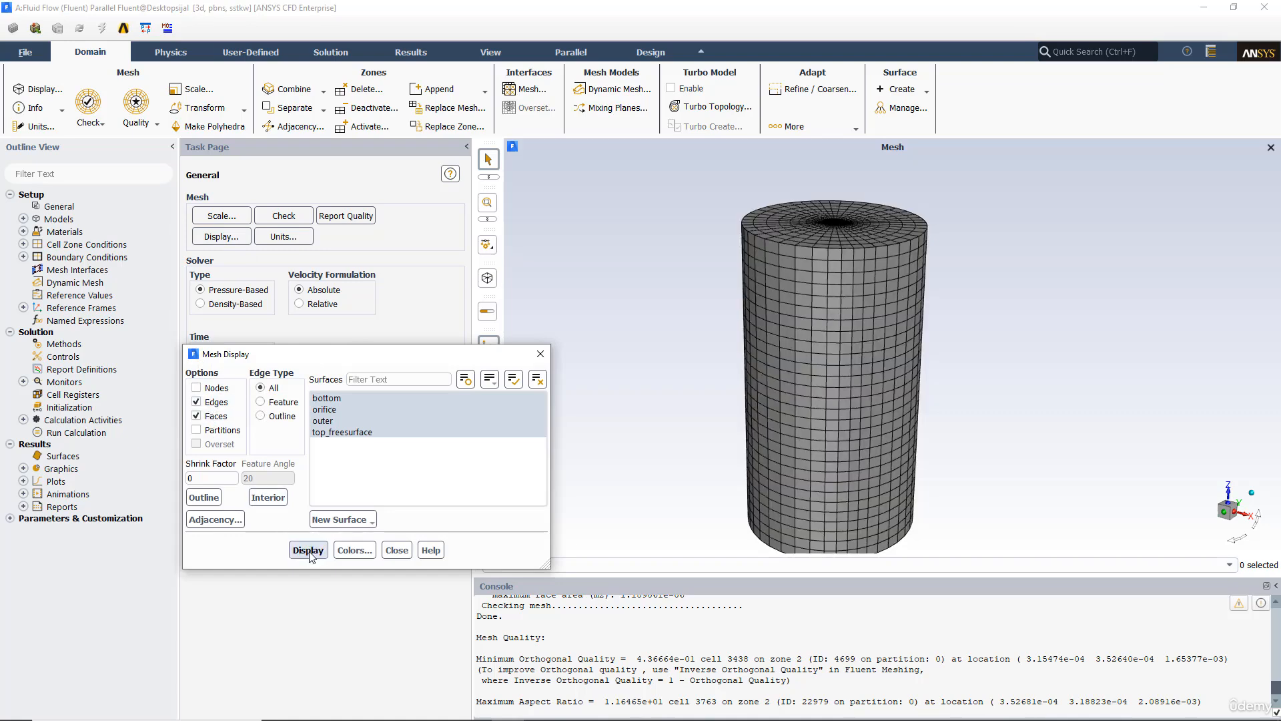
left_click_drag(711, 317, 722, 287)
left_click_drag(461, 356, 419, 386)
left_click_drag(844, 298, 853, 353)
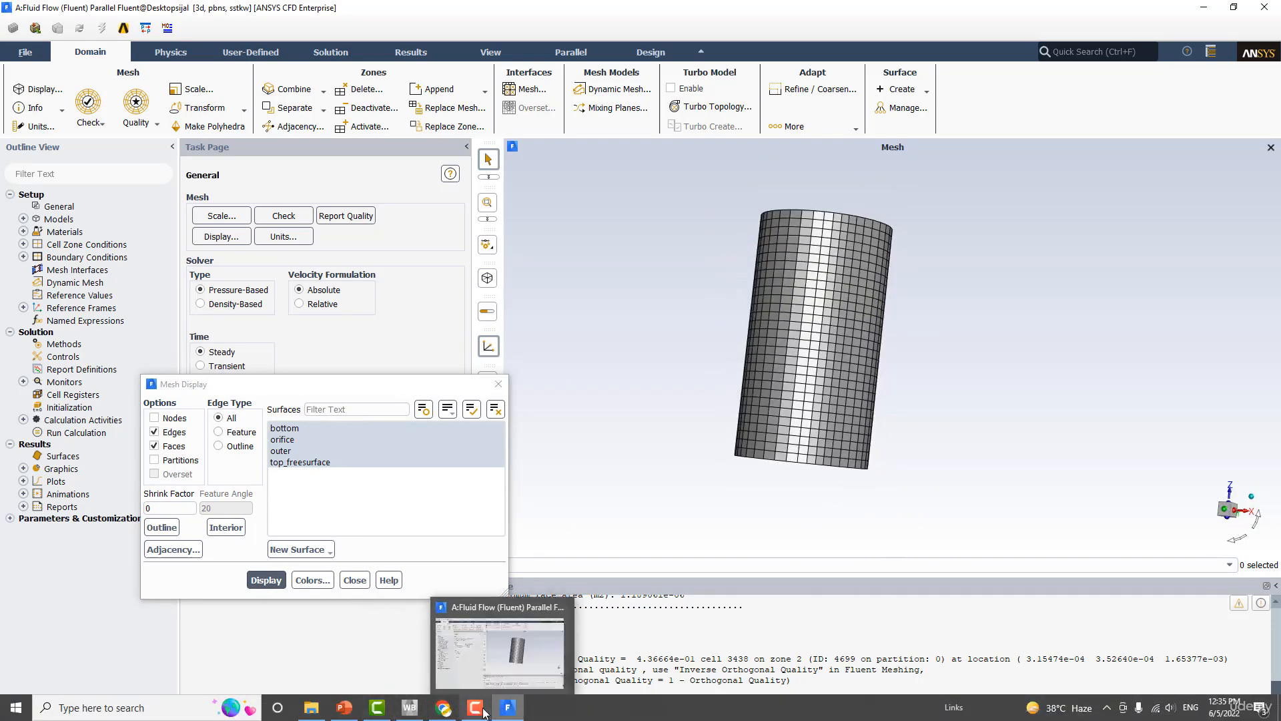
left_click_drag(719, 307, 667, 408)
left_click_drag(369, 391, 508, 281)
left_click_drag(747, 258, 704, 234)
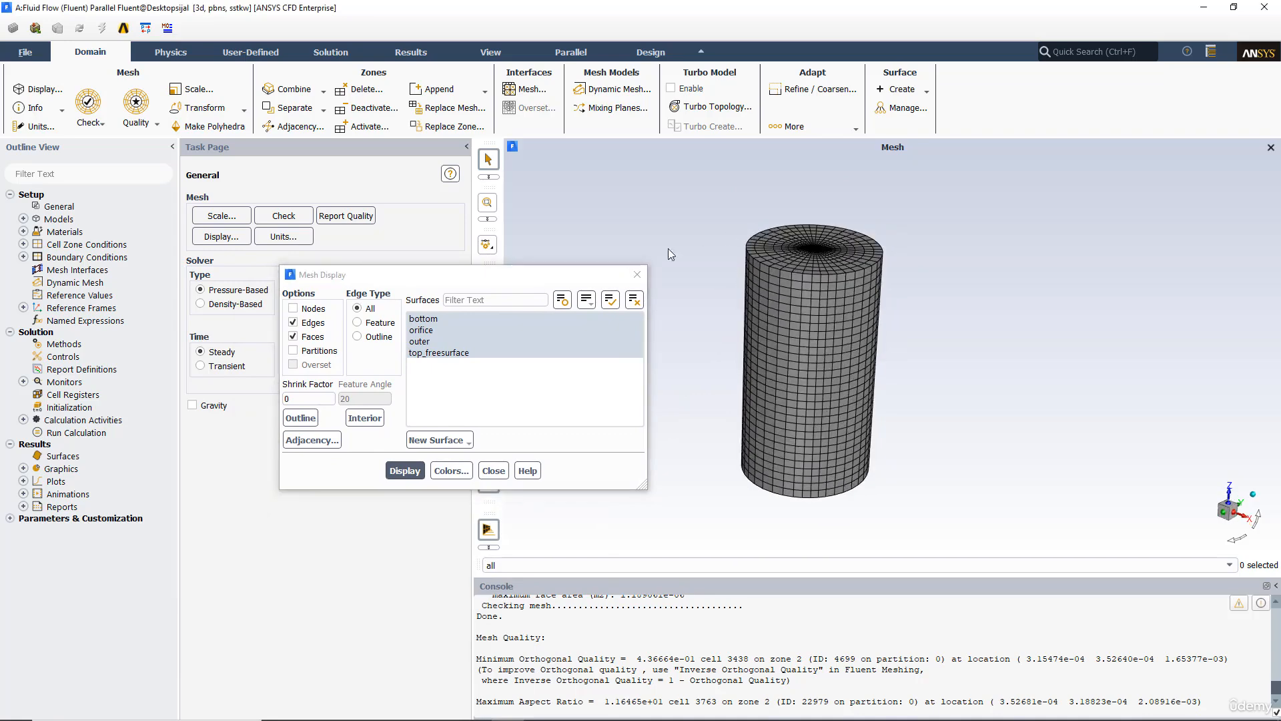
left_click_drag(519, 277, 494, 282)
Step: Open Boundary Conditions and set the orifice zone's type to pressure-outlet
double_click(127, 259)
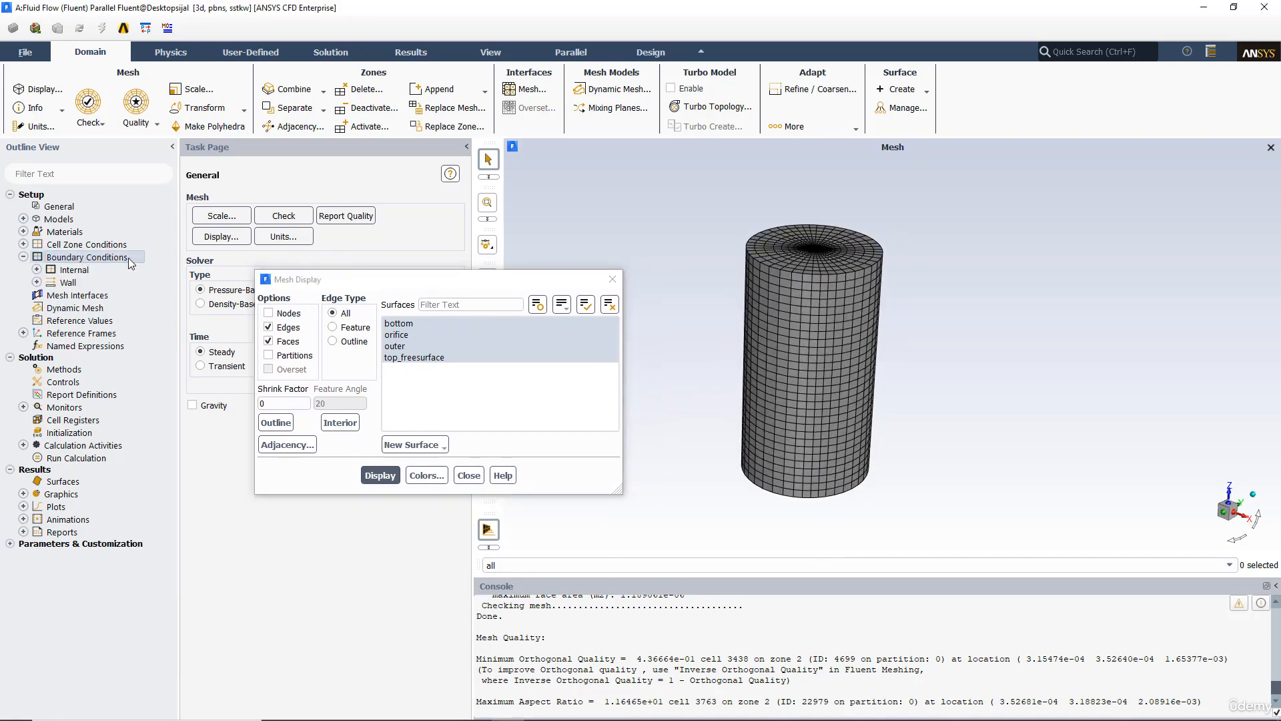
left_click_drag(465, 286, 592, 238)
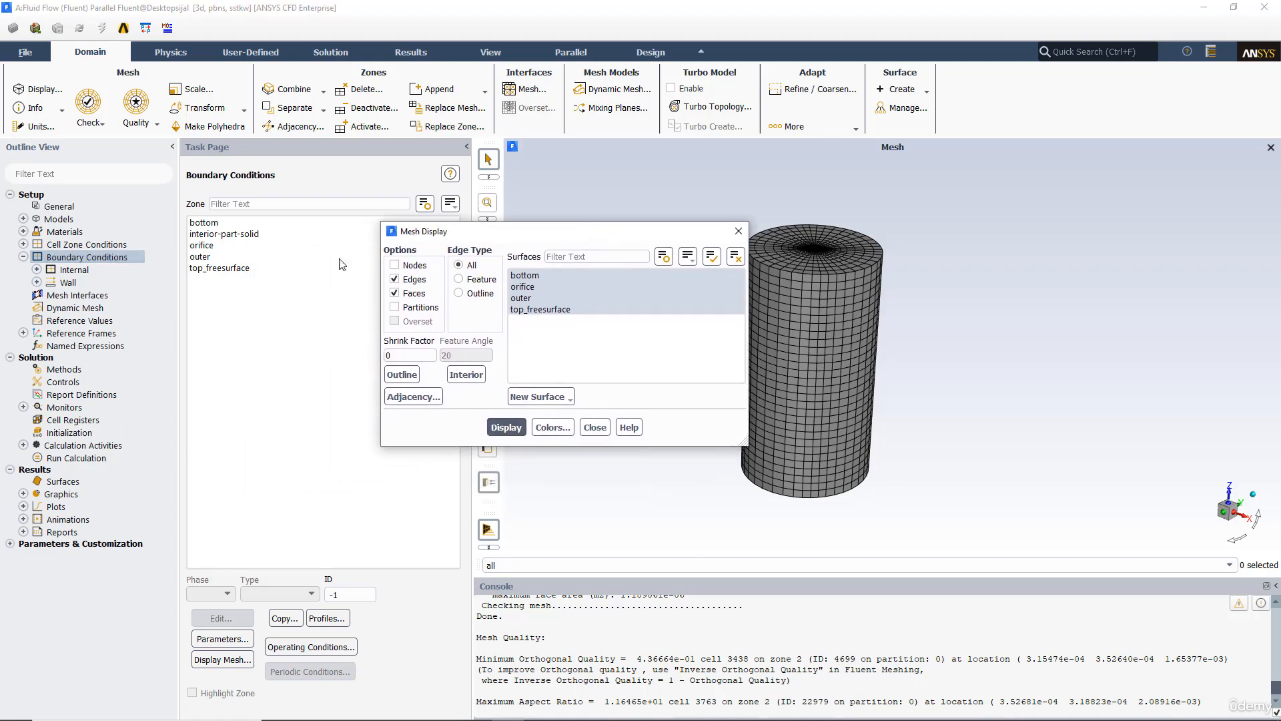
left_click(203, 223)
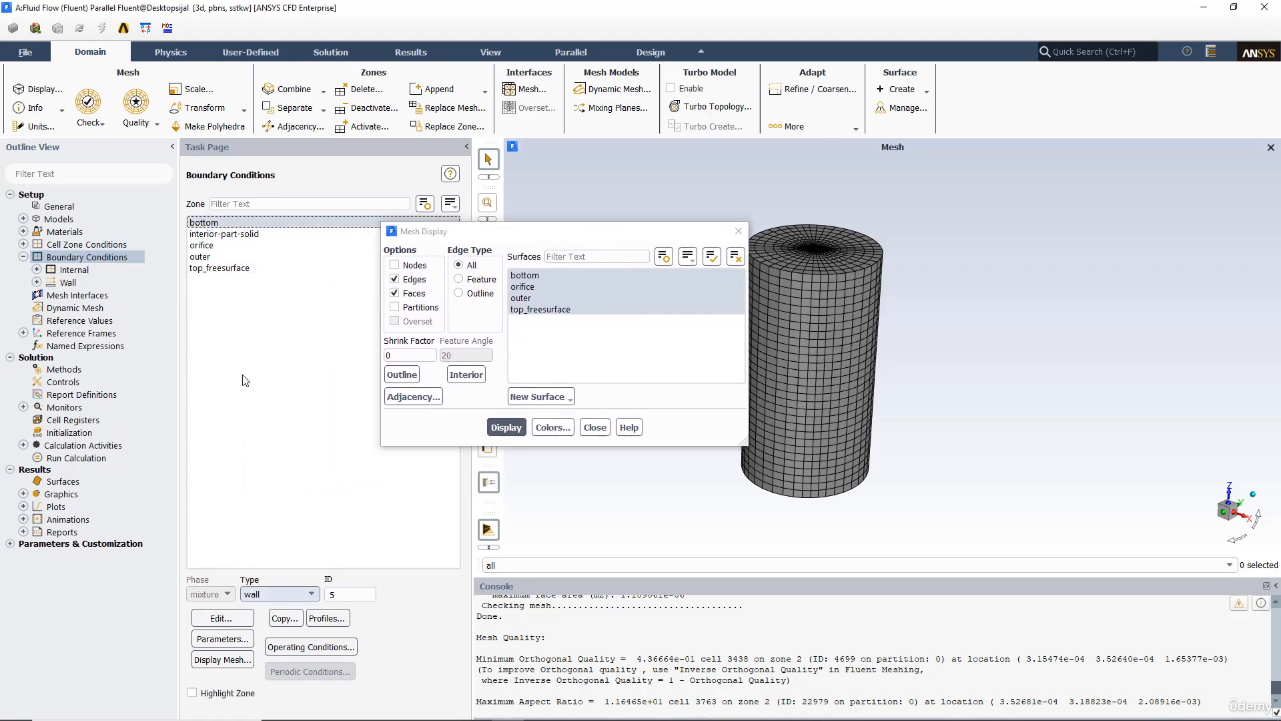
left_click(202, 246)
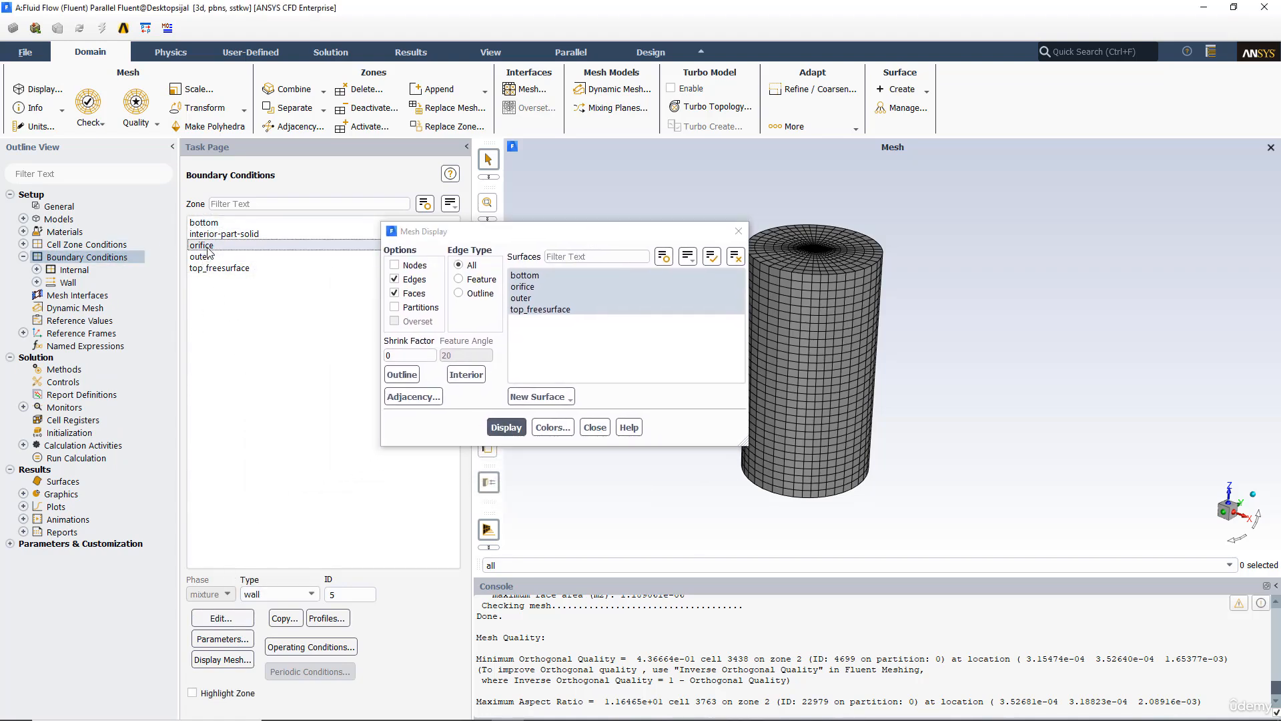
left_click(298, 588)
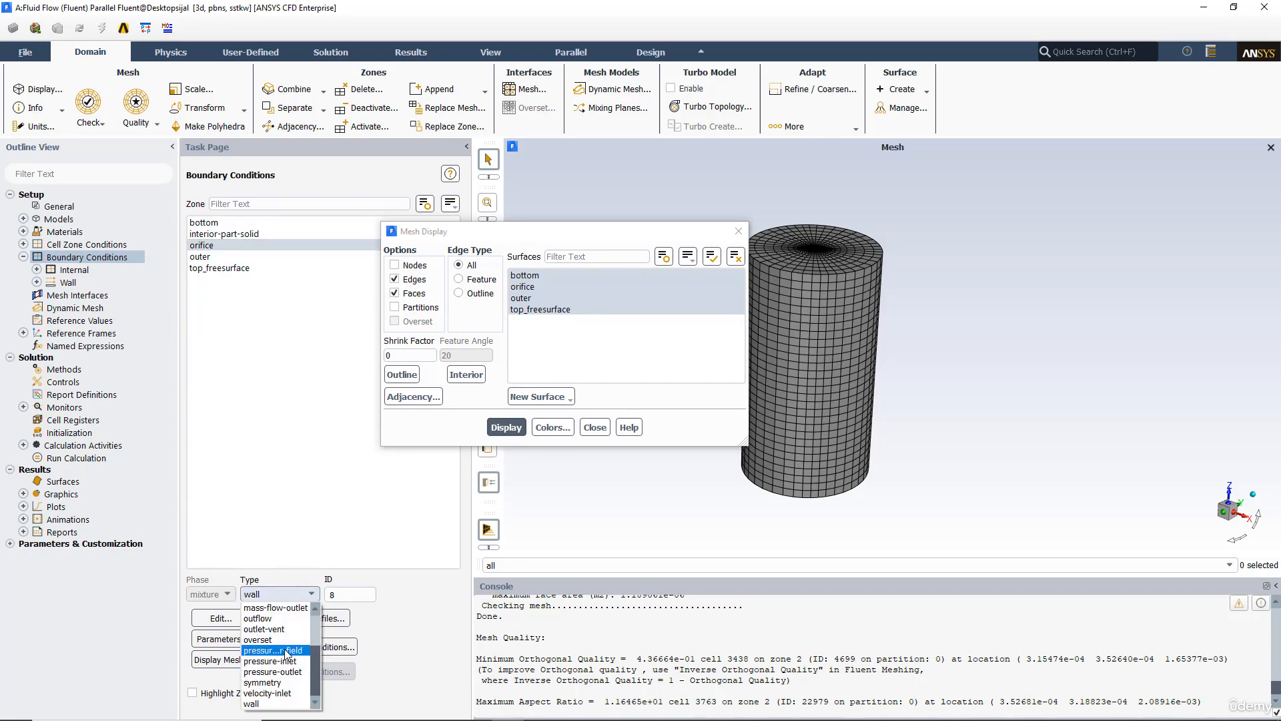
left_click(283, 671)
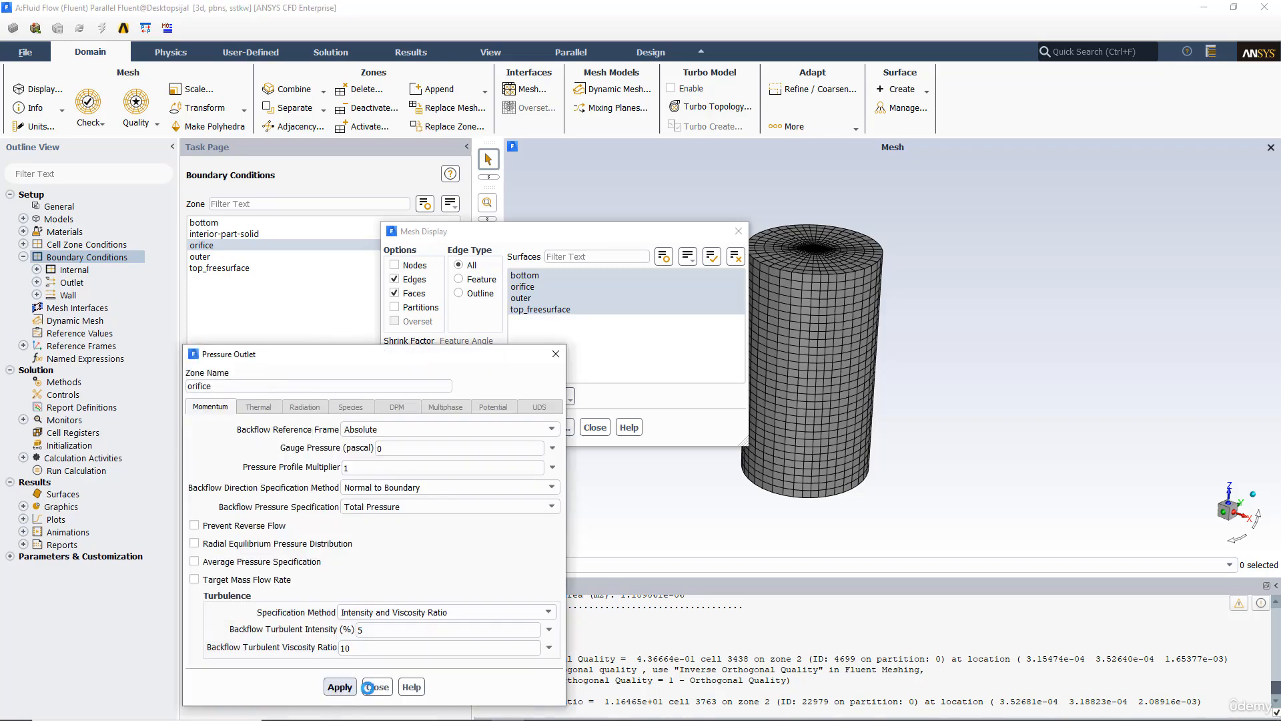
left_click(377, 687)
Step: Set the top_freesurface zone's type to pressure-outlet and review its settings
left_click(220, 266)
left_click(279, 594)
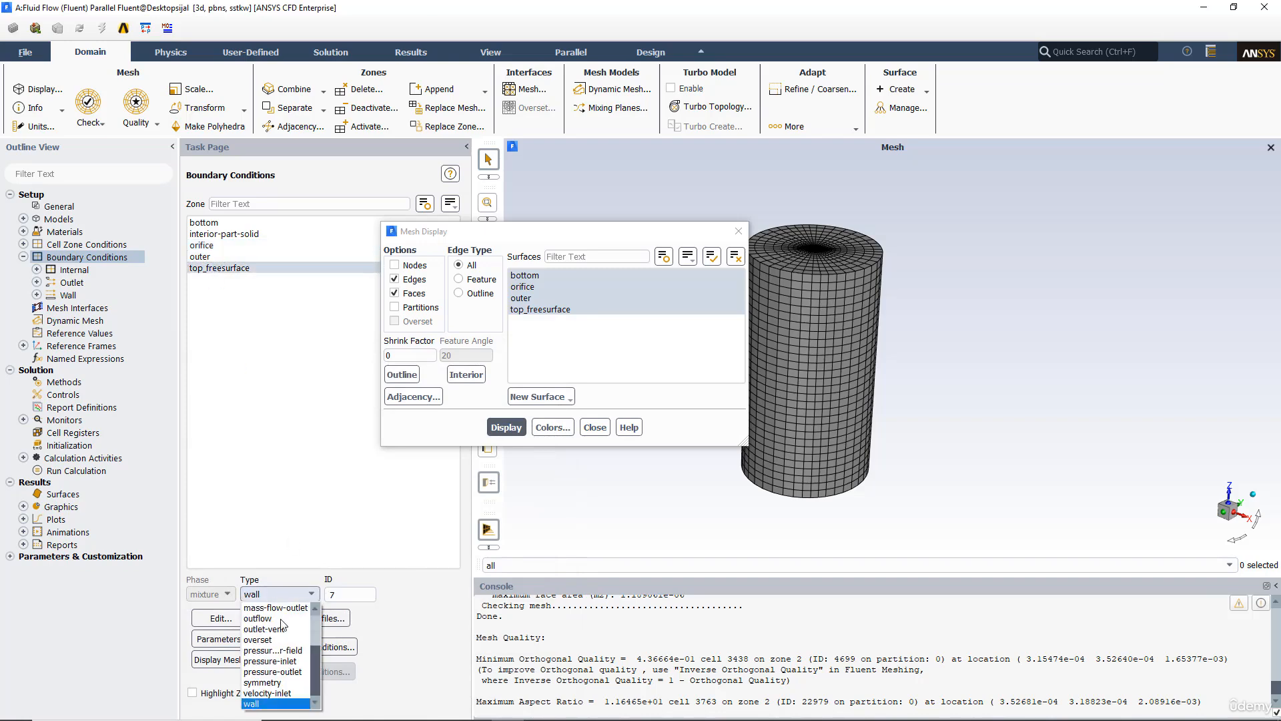
left_click(273, 672)
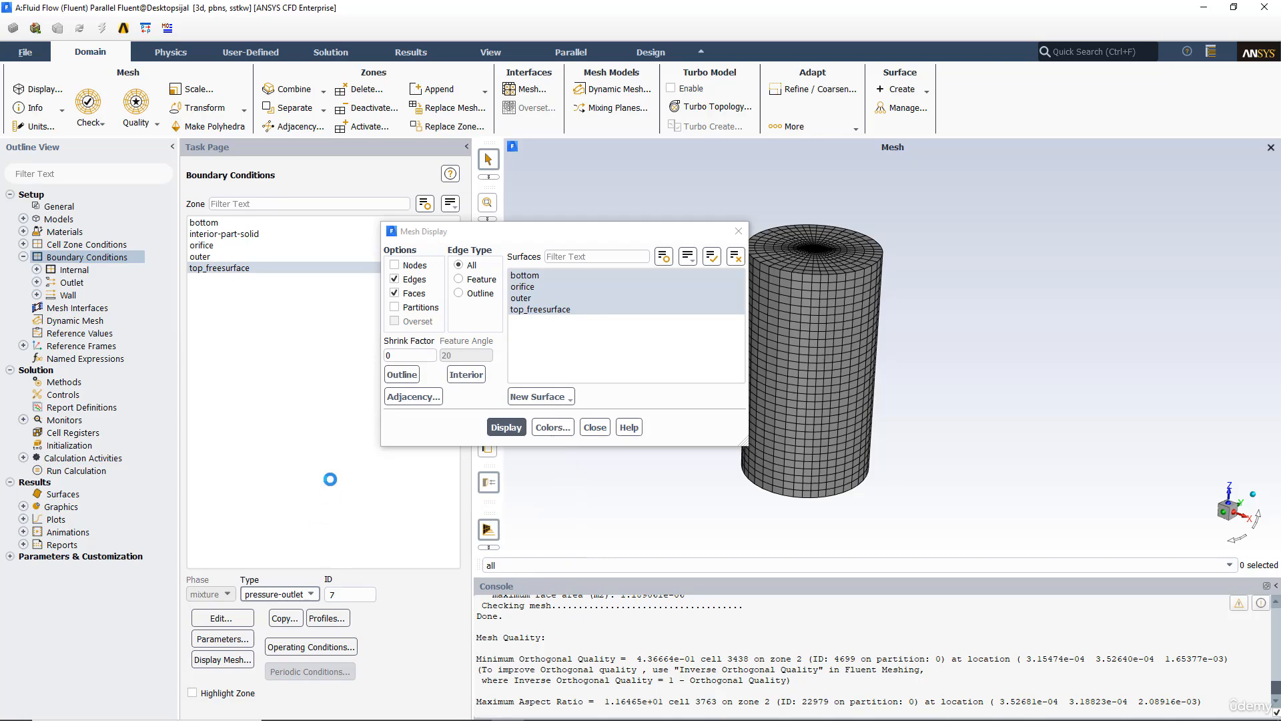
left_click(341, 687)
left_click(377, 687)
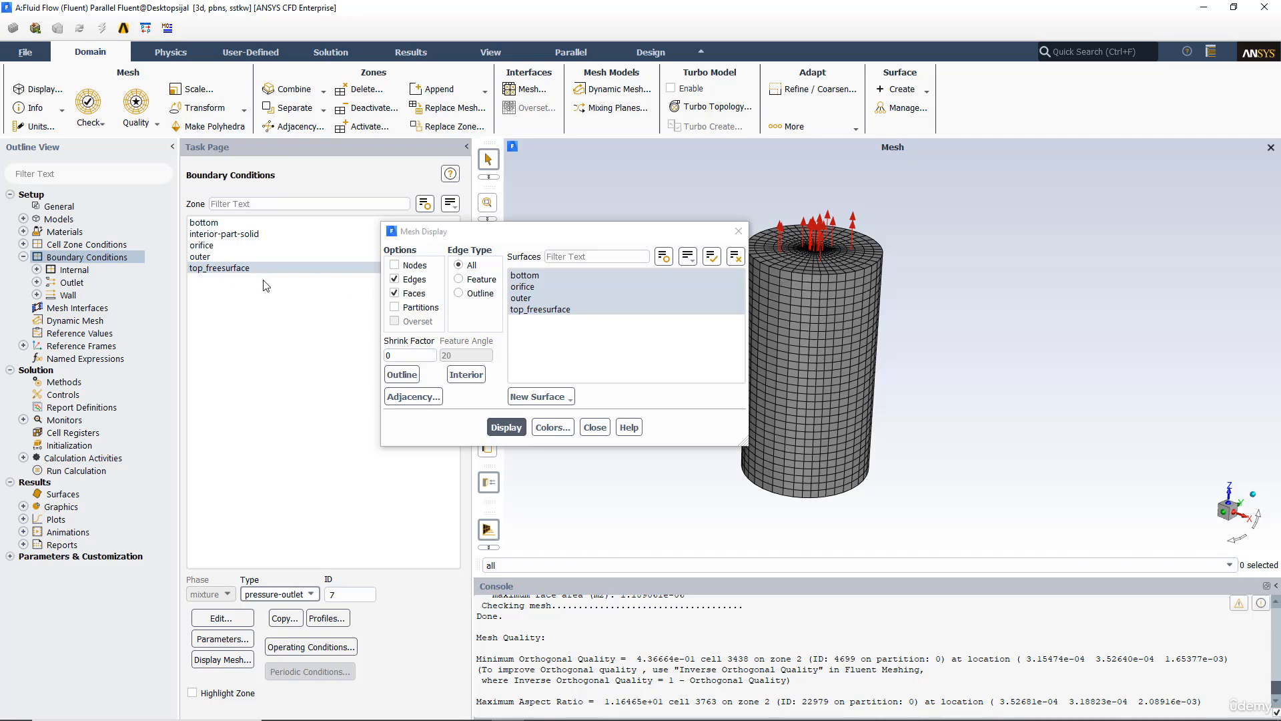
left_click(213, 620)
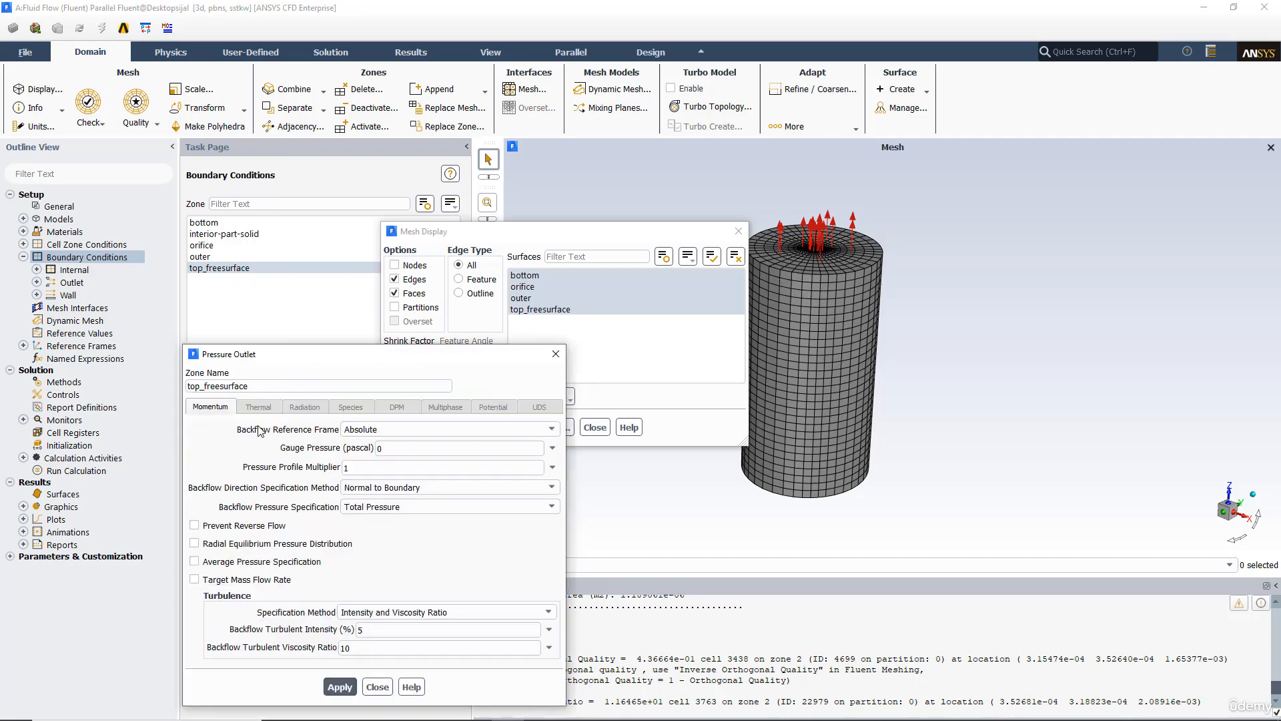
left_click(555, 353)
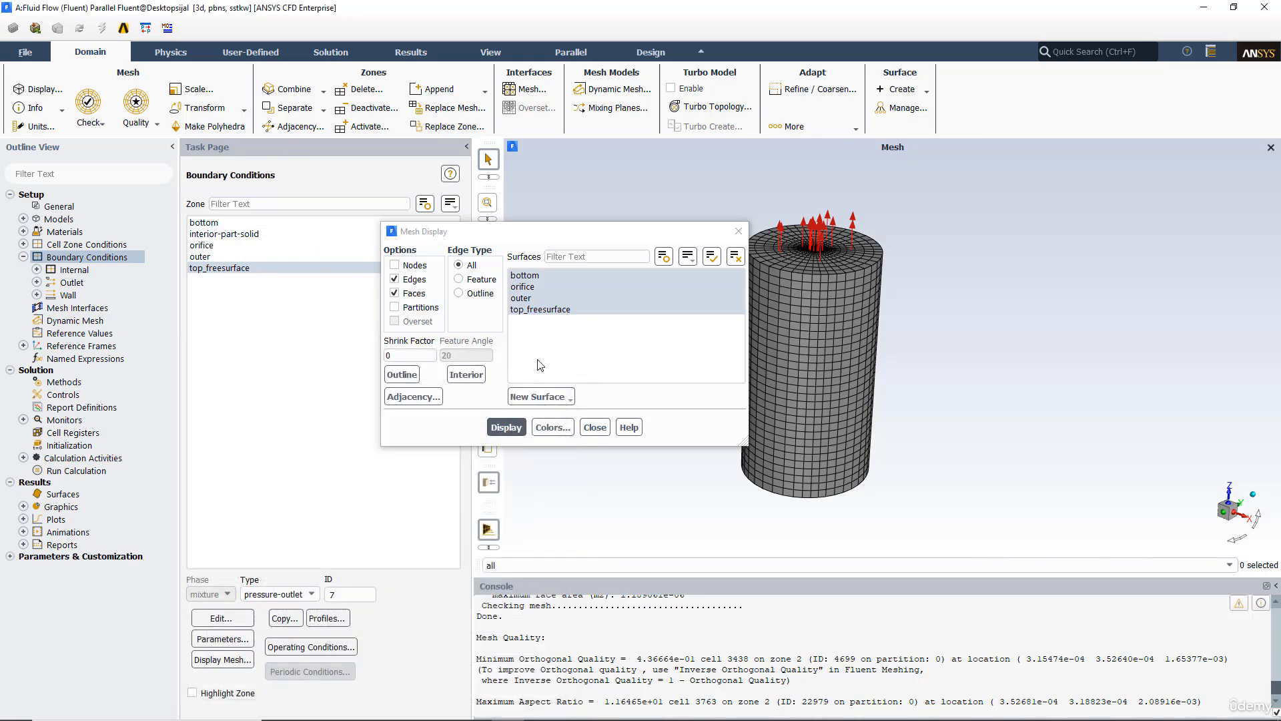
Step: Redisplay the mesh and zoom in to inspect the orifice at the tank bottom
left_click(506, 428)
left_click_drag(680, 230, 500, 234)
mouse_move(780, 322)
left_mouse_down()
mouse_move(763, 395)
mouse_move(795, 323)
mouse_move(763, 183)
mouse_move(810, 400)
mouse_move(796, 333)
left_mouse_up()
scroll(697, 427, "down", 5)
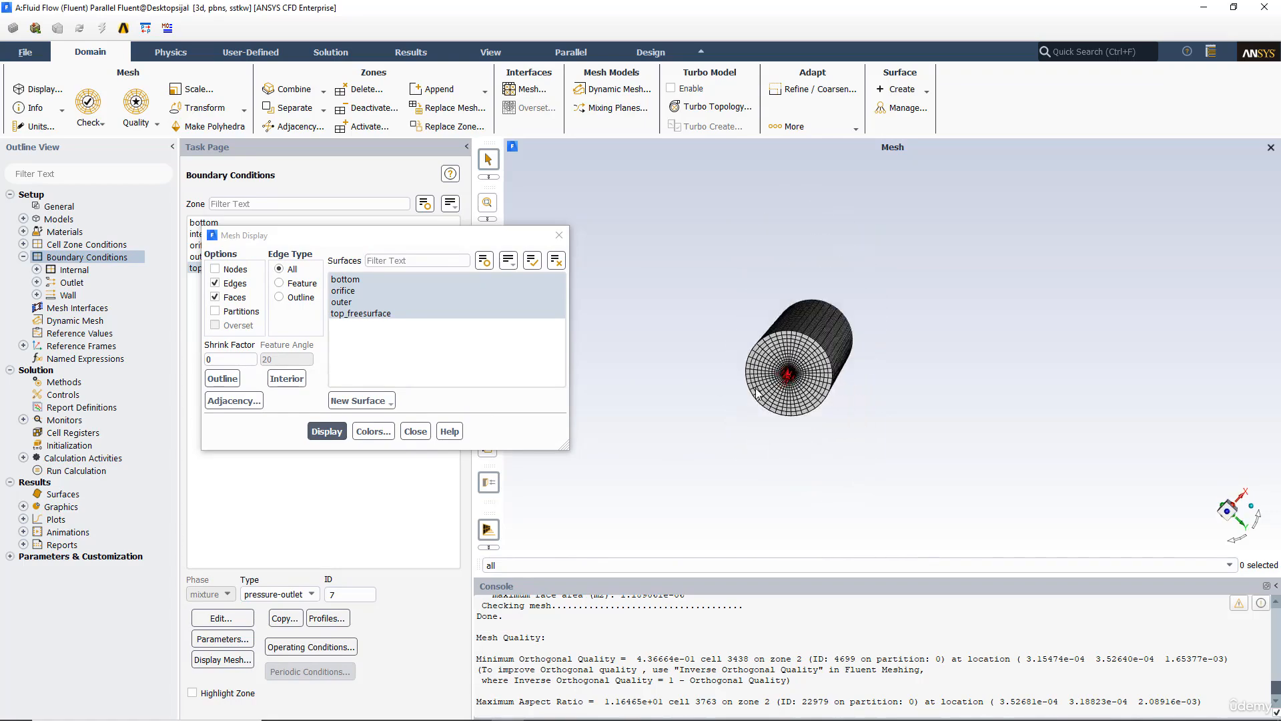
scroll(710, 434, "up", 8)
middle_click_drag(942, 288, 868, 454, "ctrl")
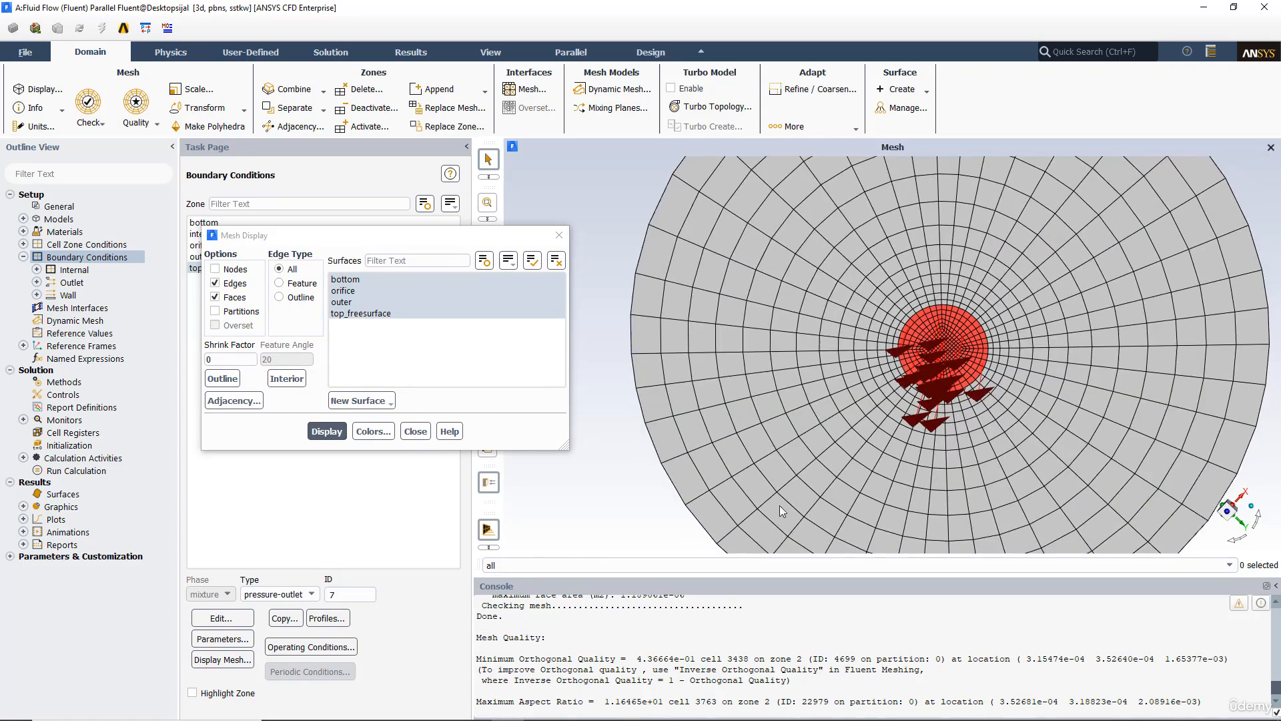
scroll(895, 455, "up", 5)
scroll(781, 452, "down", 3)
scroll(784, 457, "down", 4)
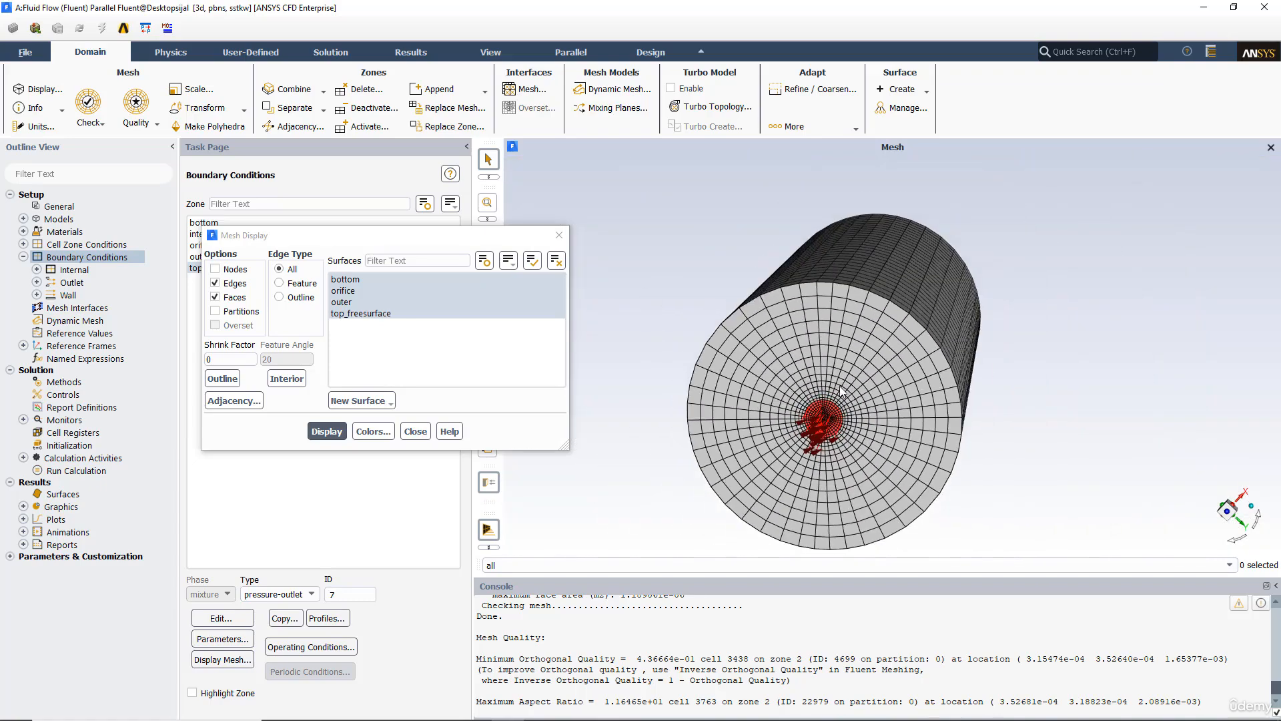
Step: Display the mesh with the outer surface deselected to inspect the top and bottom, then redisplay it with all surfaces
middle_click_drag(851, 428, 824, 330)
middle_click_drag(941, 336, 697, 317)
left_click(350, 303)
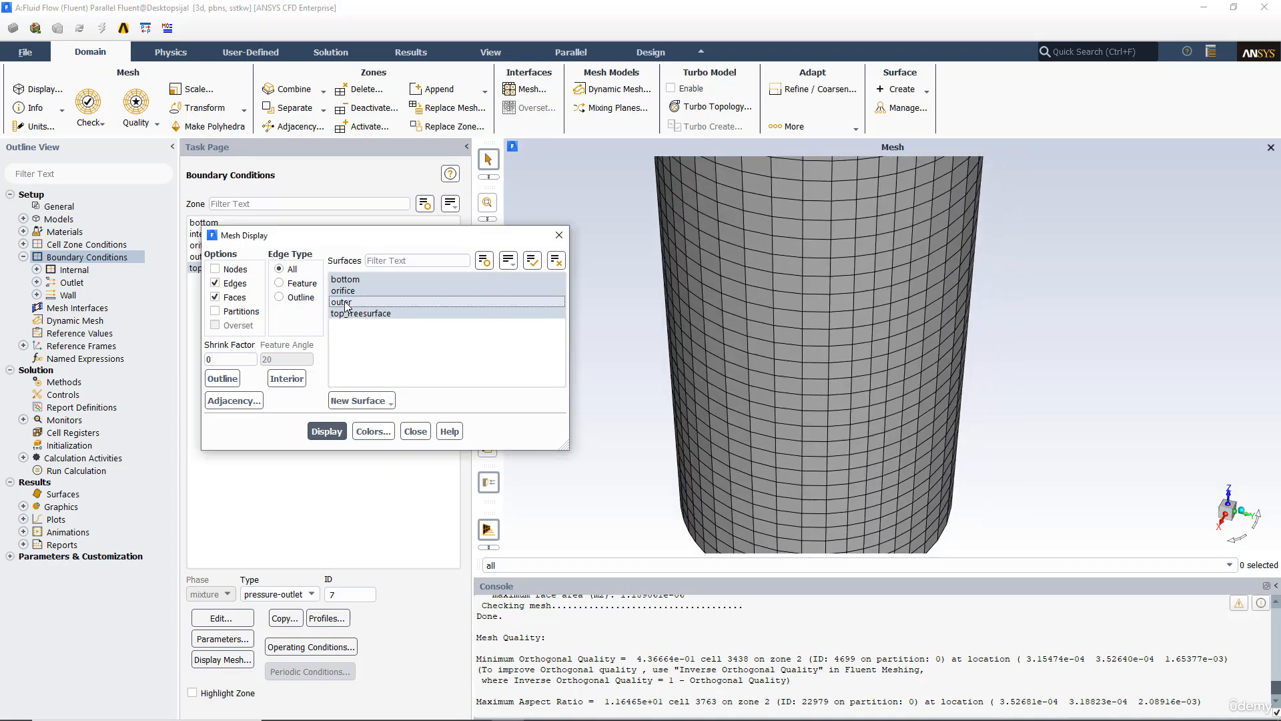
left_click(327, 431)
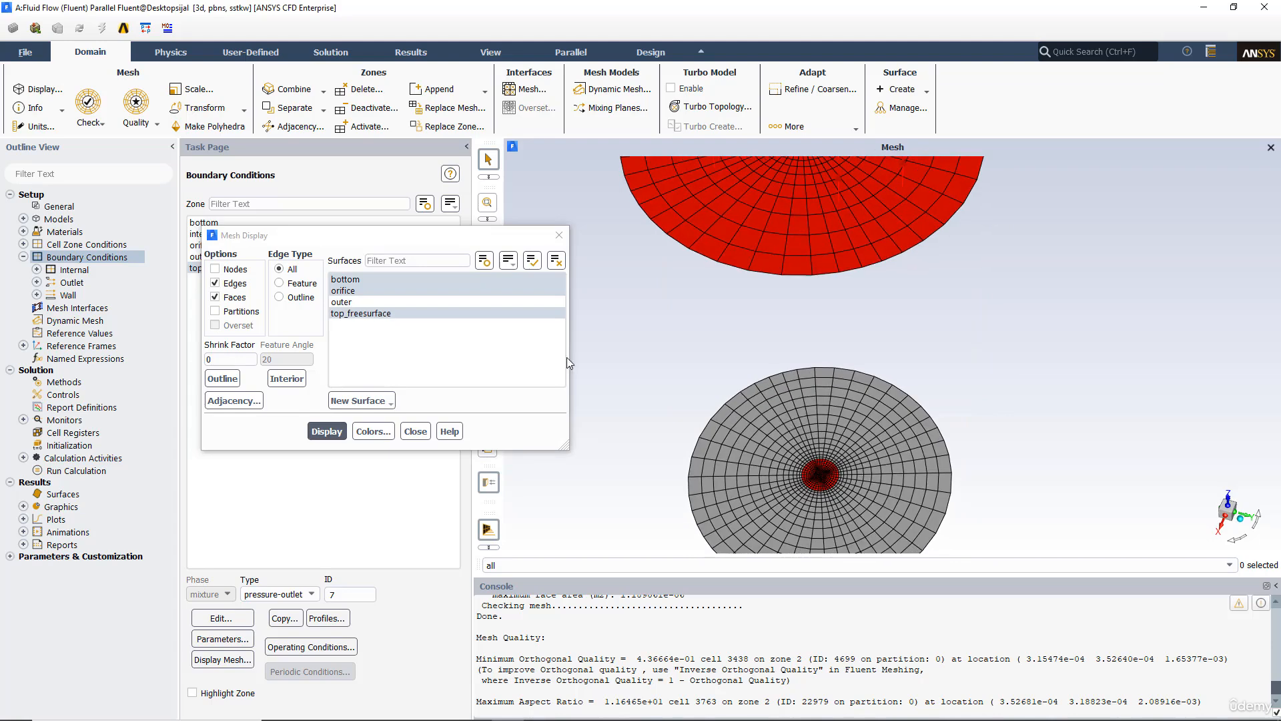
left_click(342, 301)
left_click(327, 431)
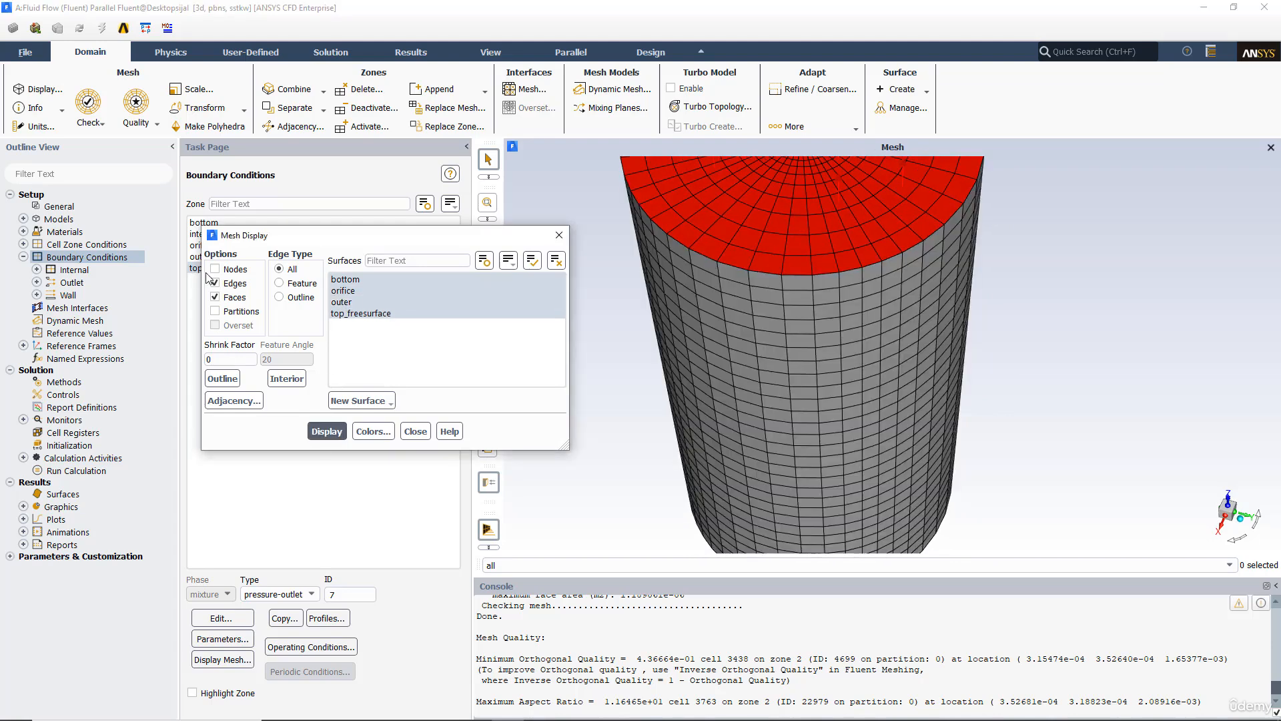
Step: Switch the mesh colouring to Color by ID, redisplay the mesh and close the mesh display
left_click(373, 432)
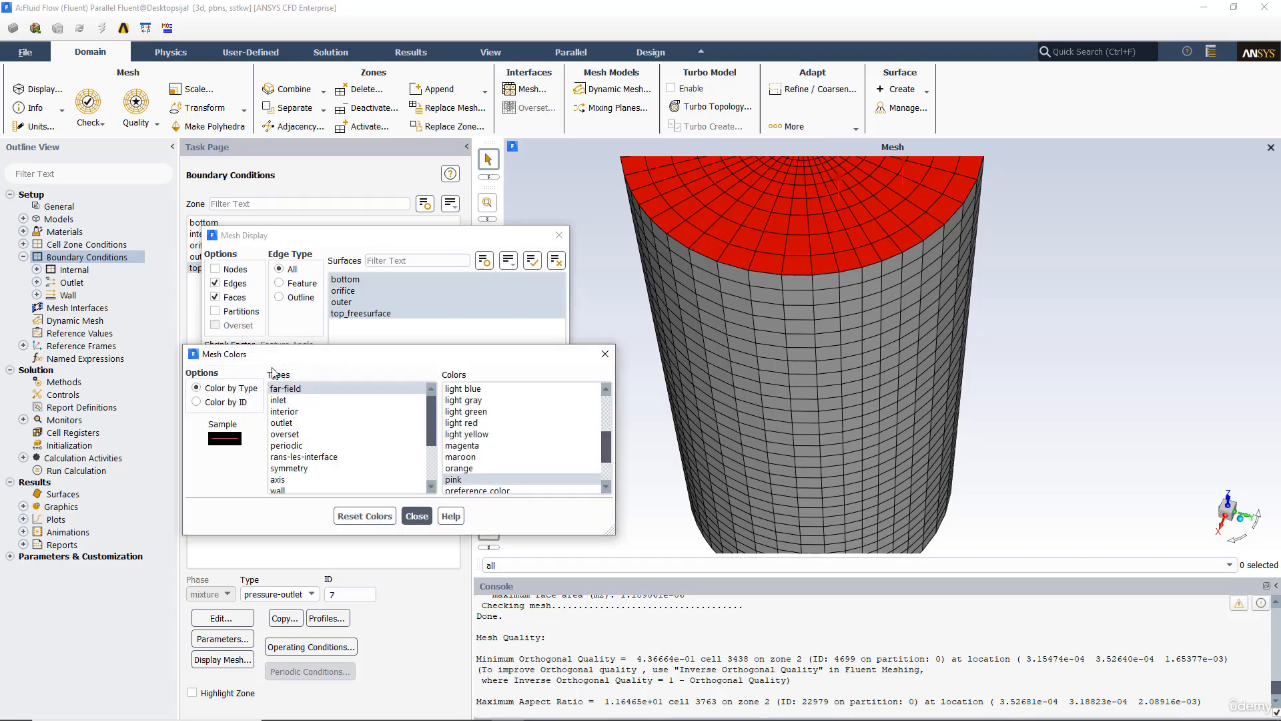
left_click(224, 402)
left_click(361, 516)
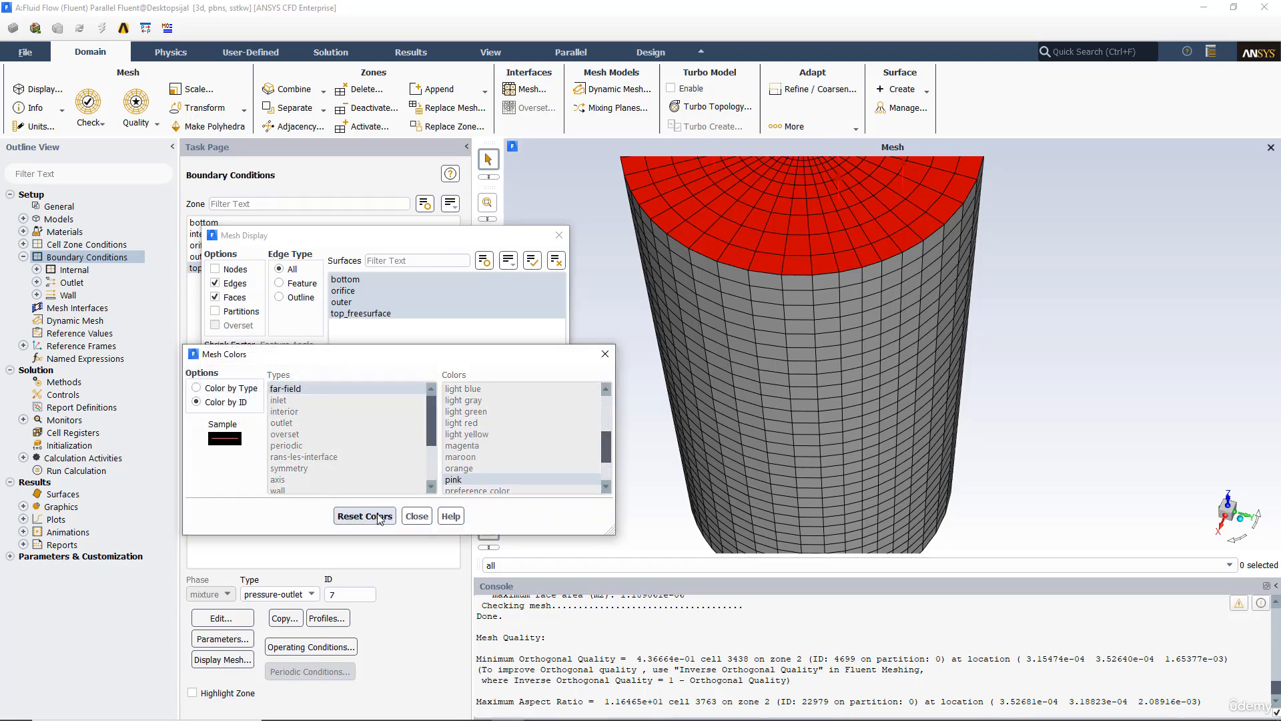
left_click(416, 516)
left_click(327, 431)
left_click_drag(753, 260, 761, 354)
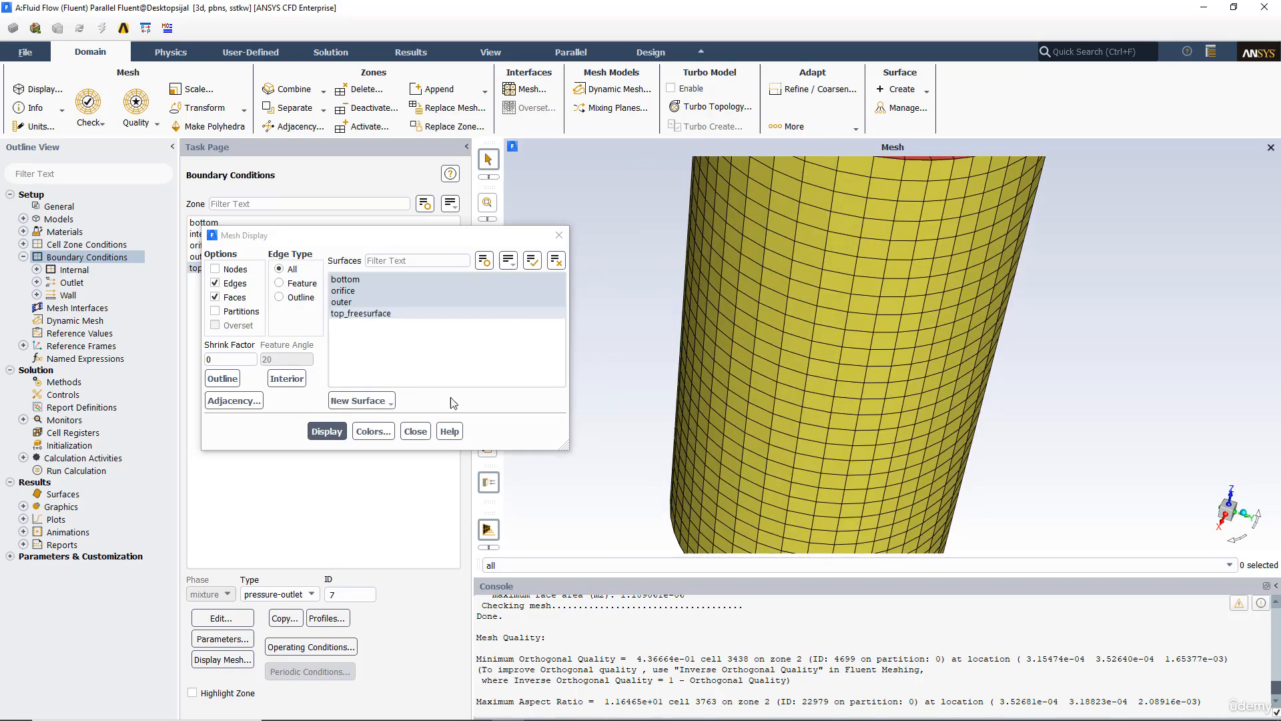
left_click(416, 431)
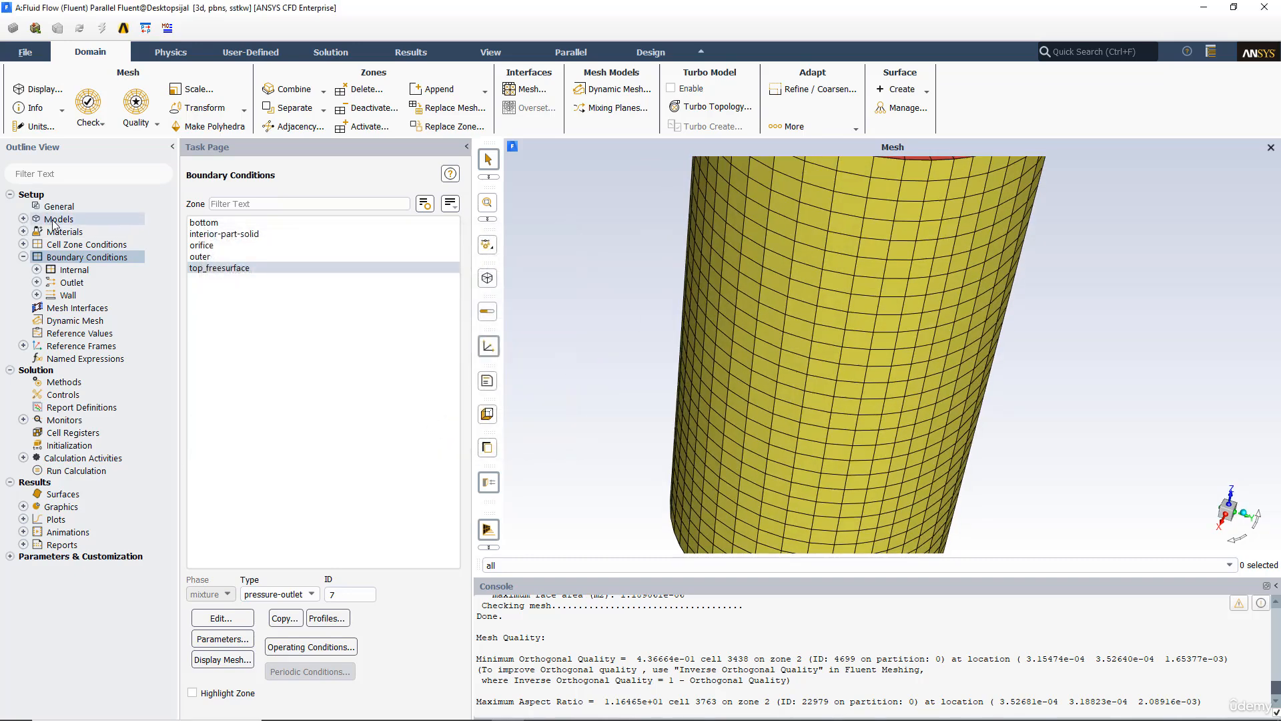
Step: Copy water-liquid (h2o<l>) from the Fluent materials database into the fluid materials
double_click(32, 218)
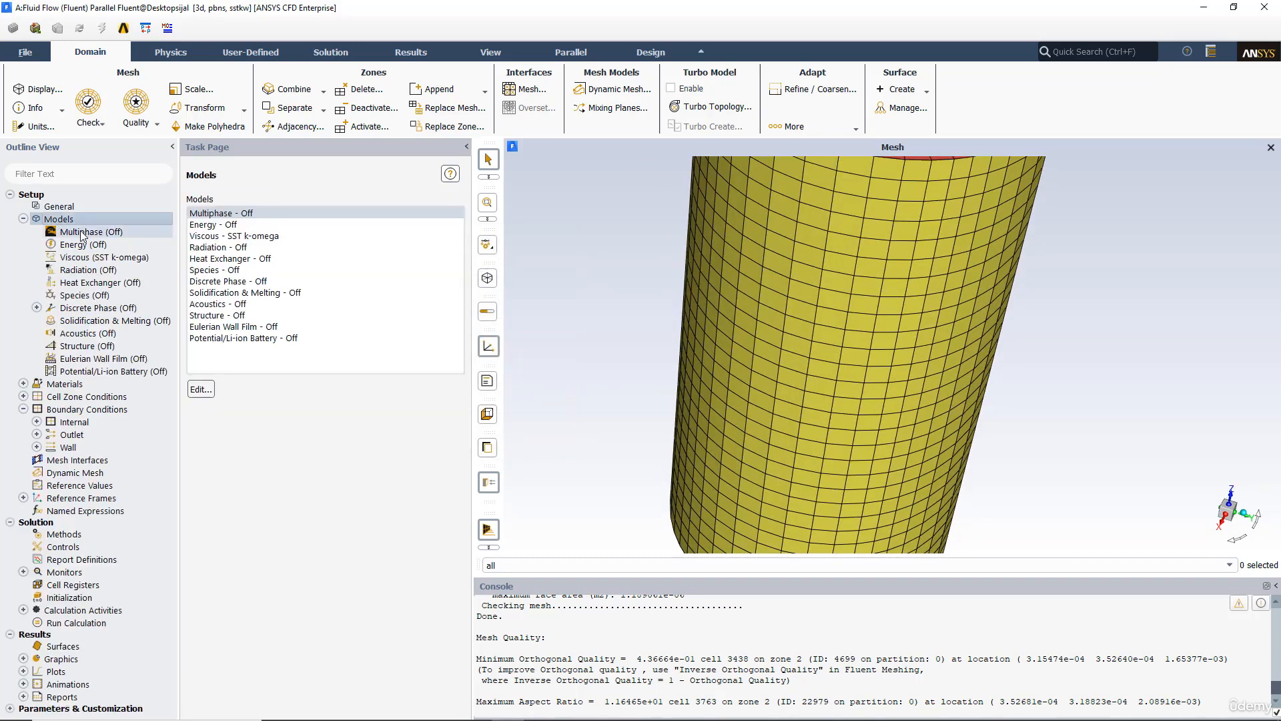
double_click(64, 385)
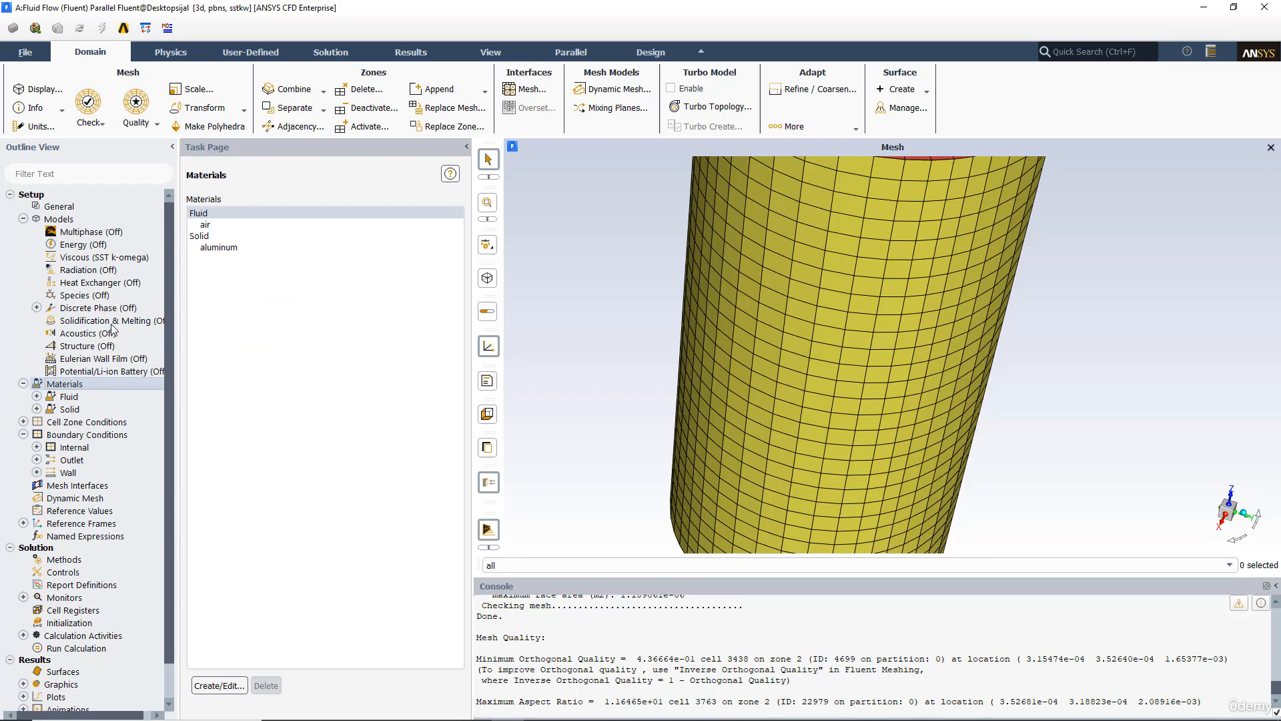
left_click(219, 685)
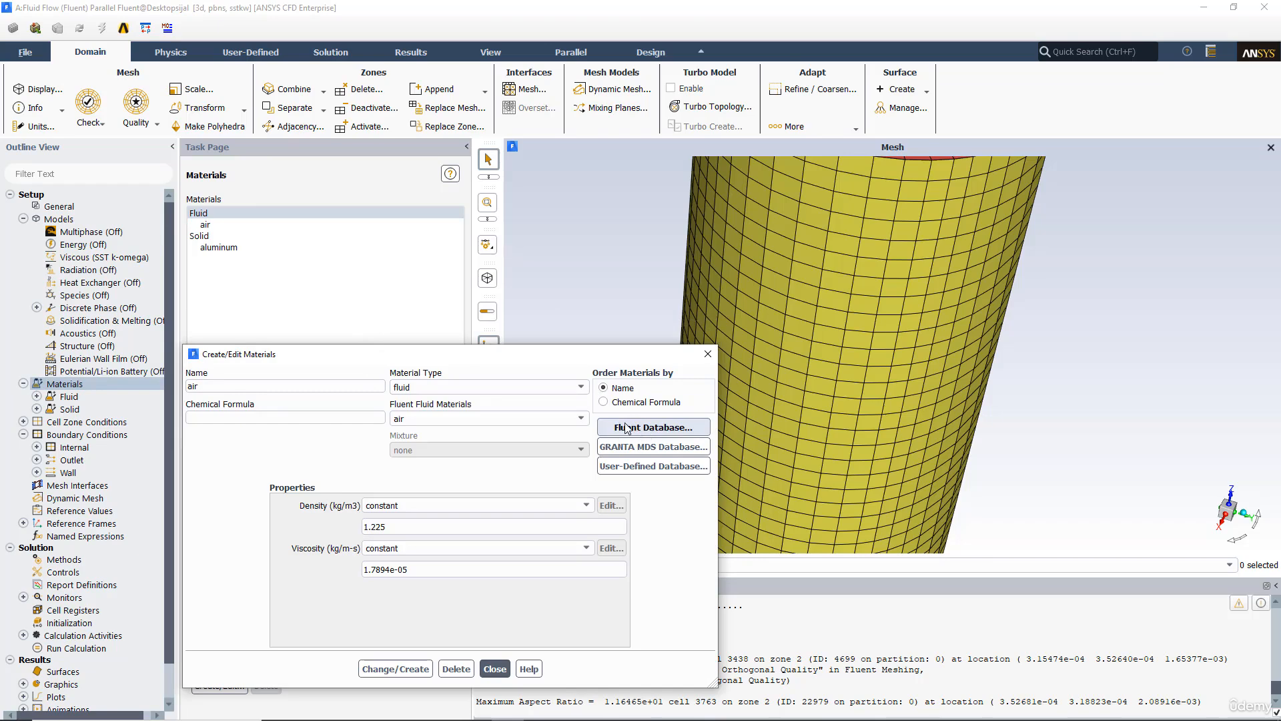
left_click(644, 430)
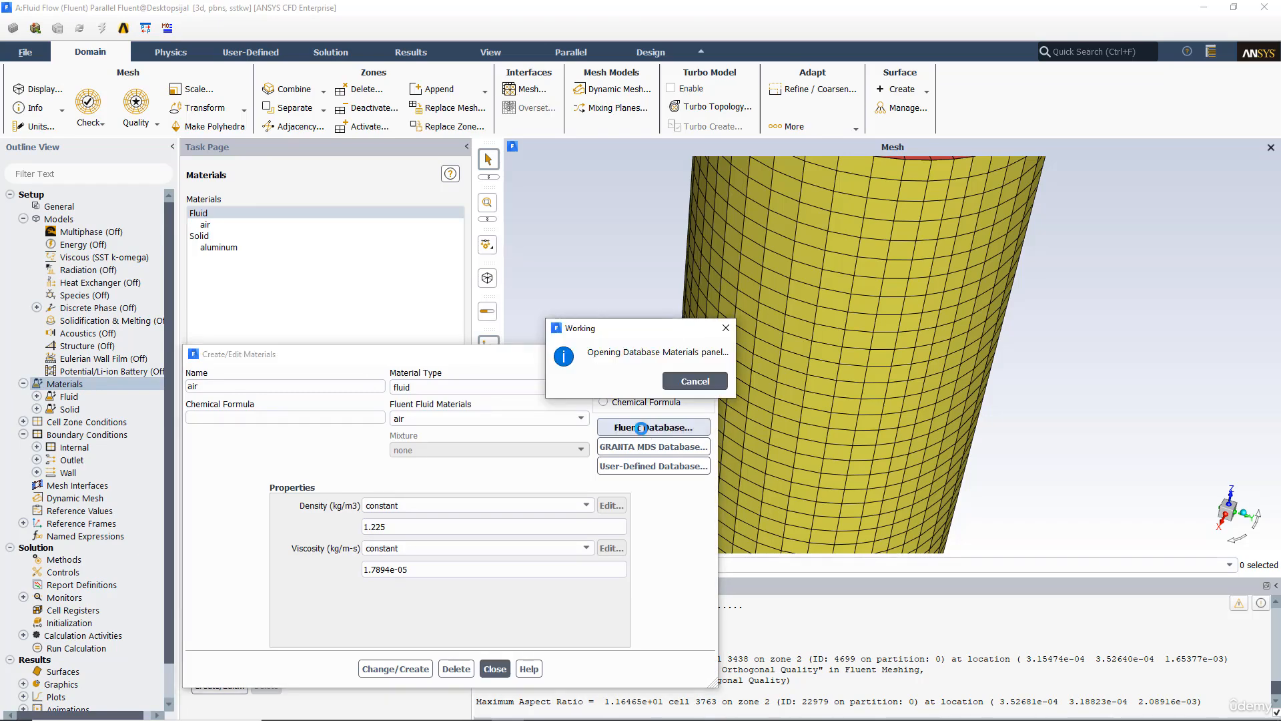
left_click_drag(378, 410, 383, 433)
left_click(251, 409)
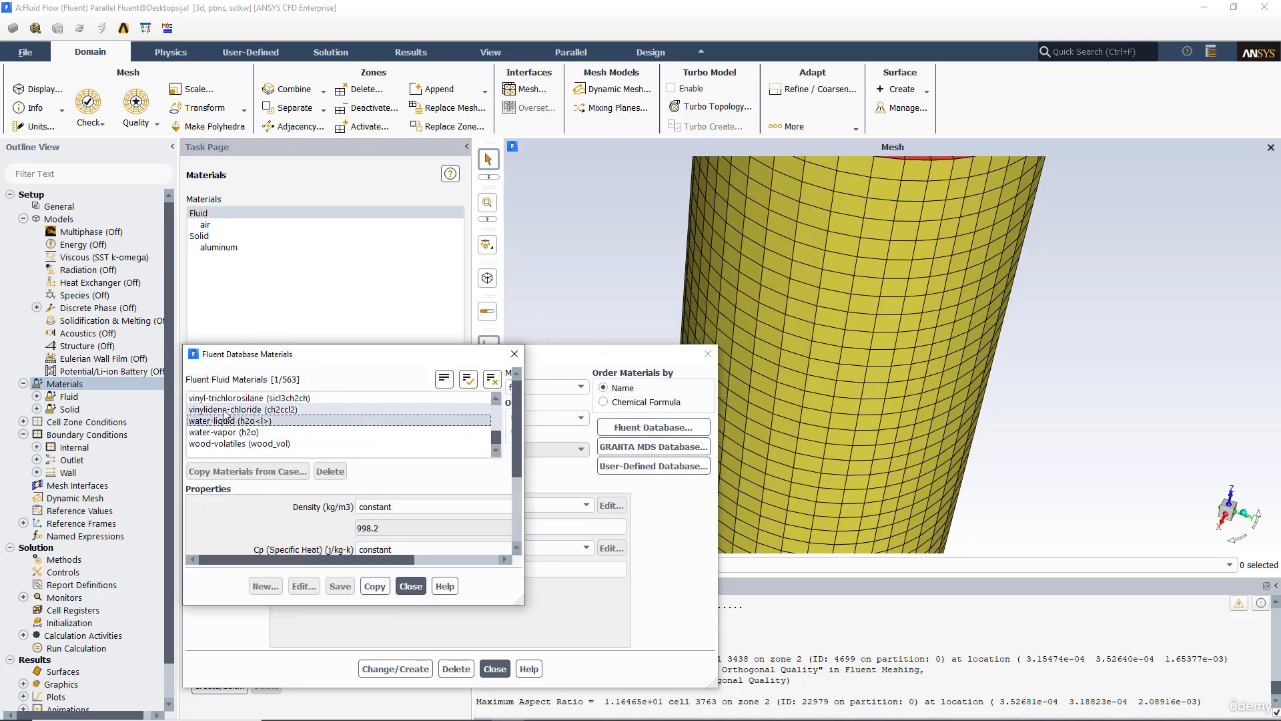
left_click(661, 525)
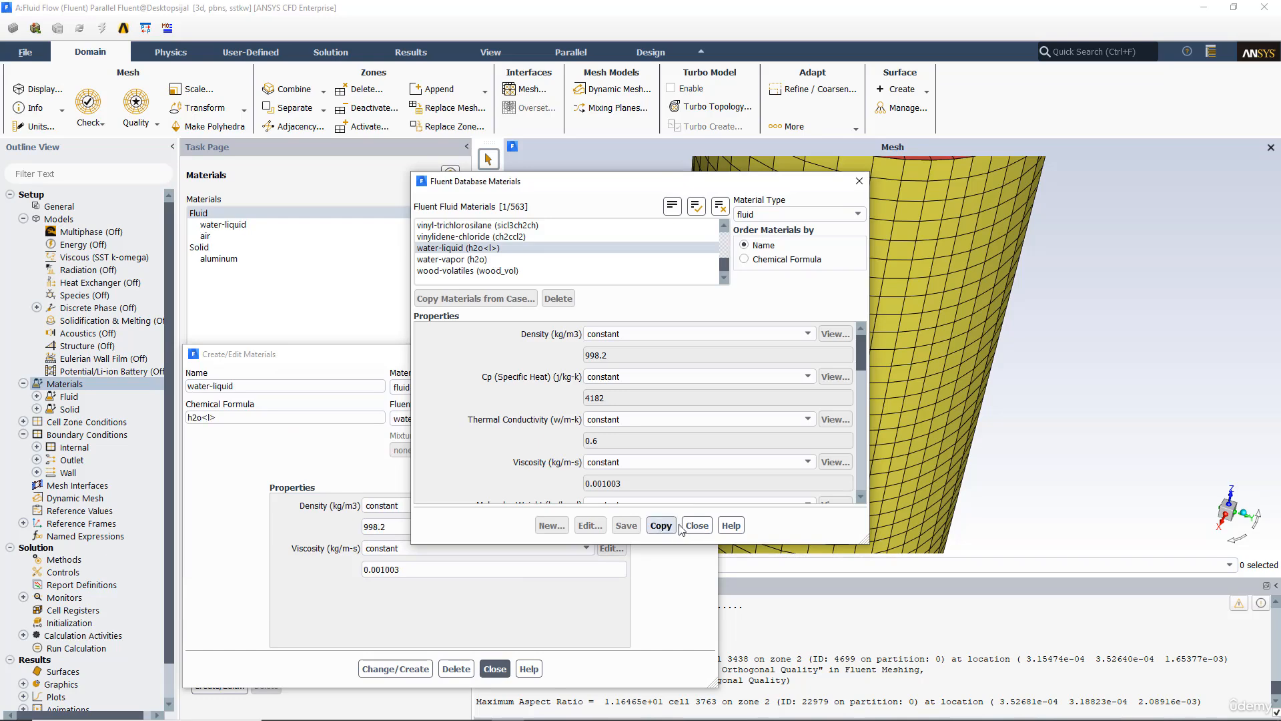
left_click(697, 525)
left_click(495, 669)
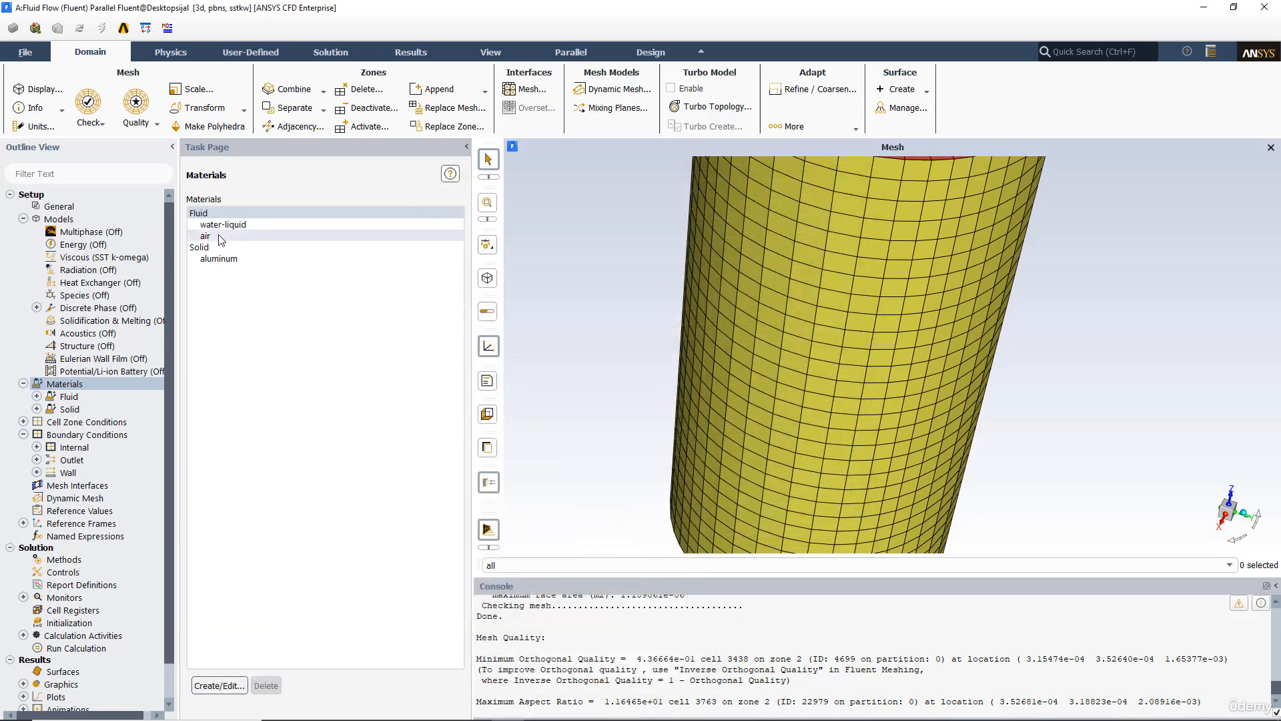
Step: Enable the Volume of Fluid multiphase model with two phases and apply it
left_click(235, 226)
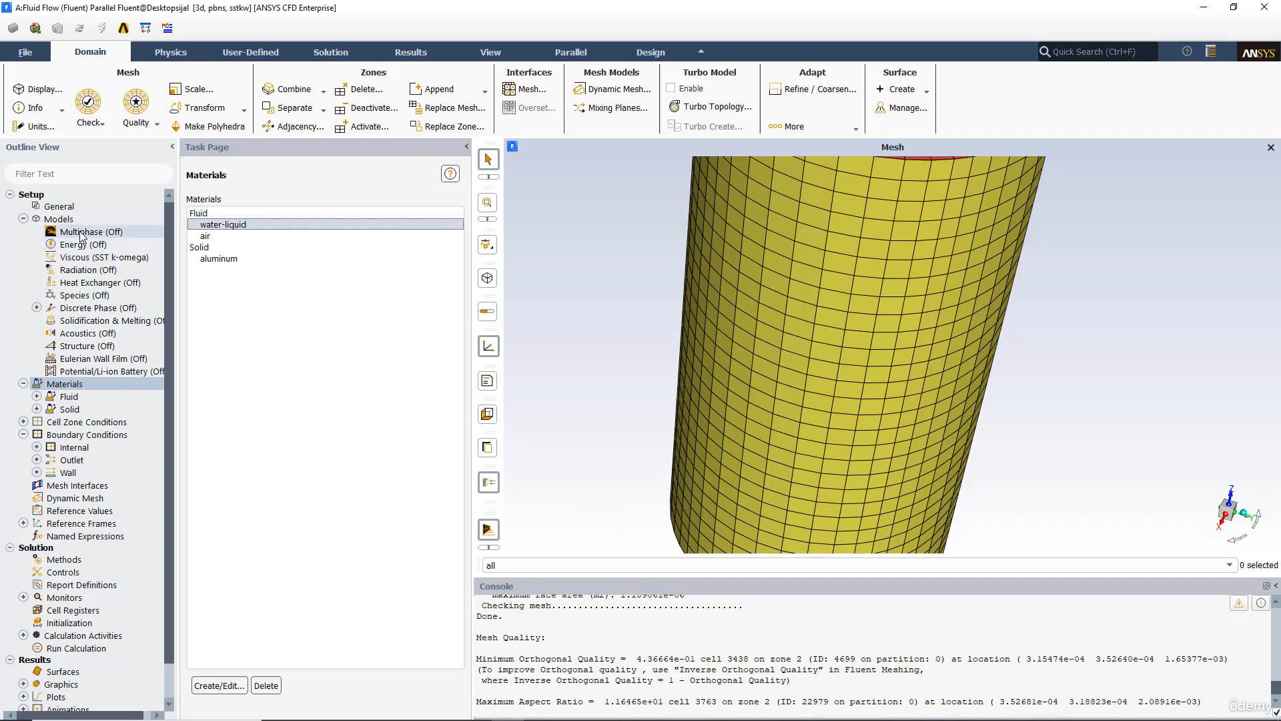
left_click(64, 221)
double_click(64, 222)
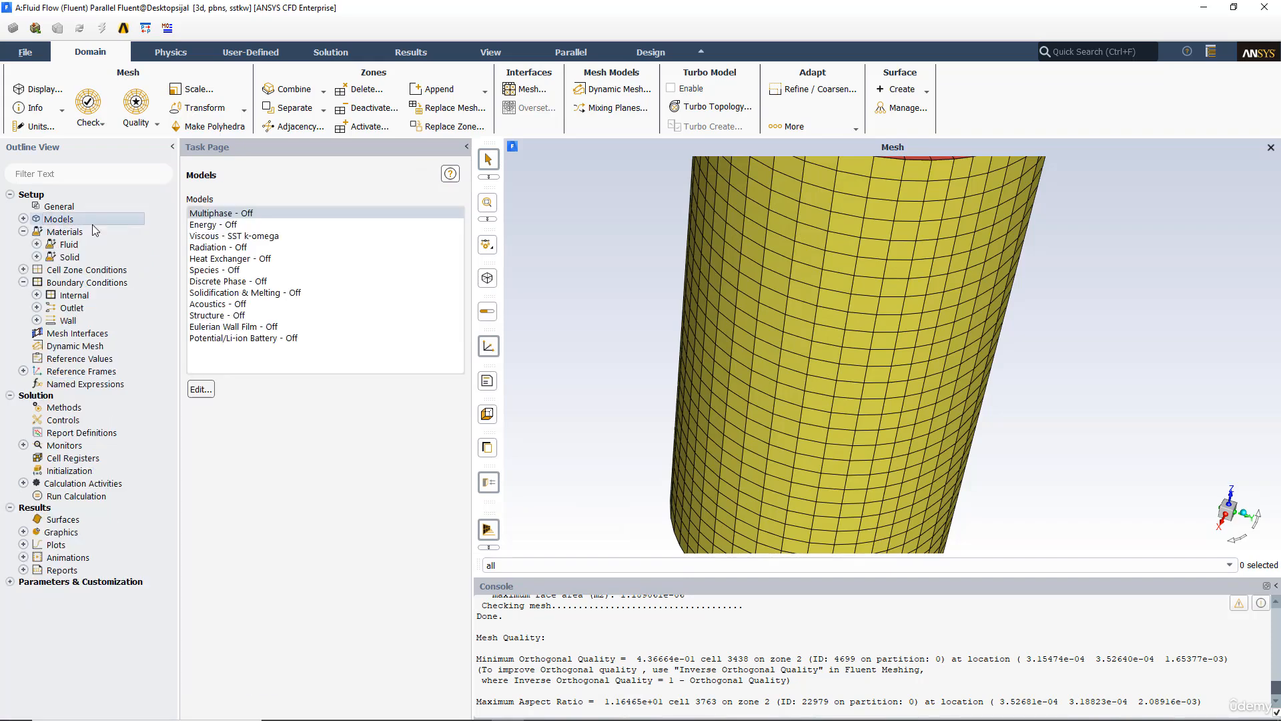
double_click(227, 214)
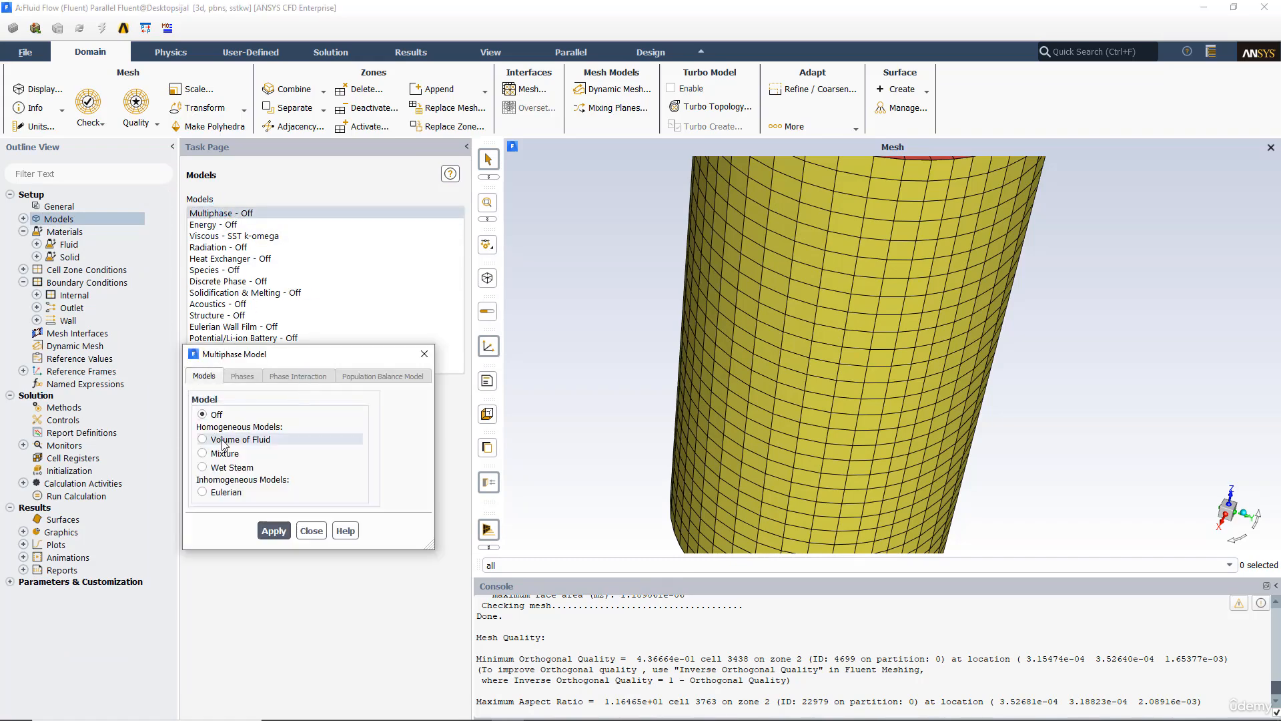
left_click(203, 439)
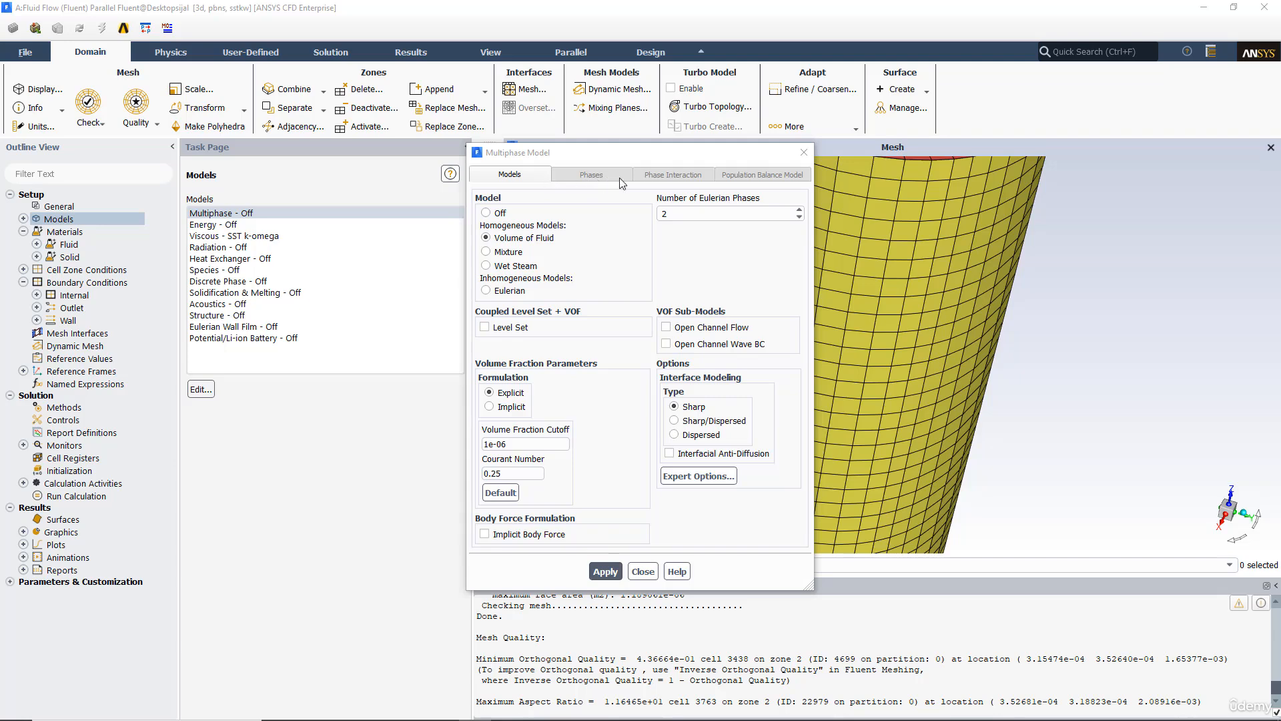
left_click(604, 569)
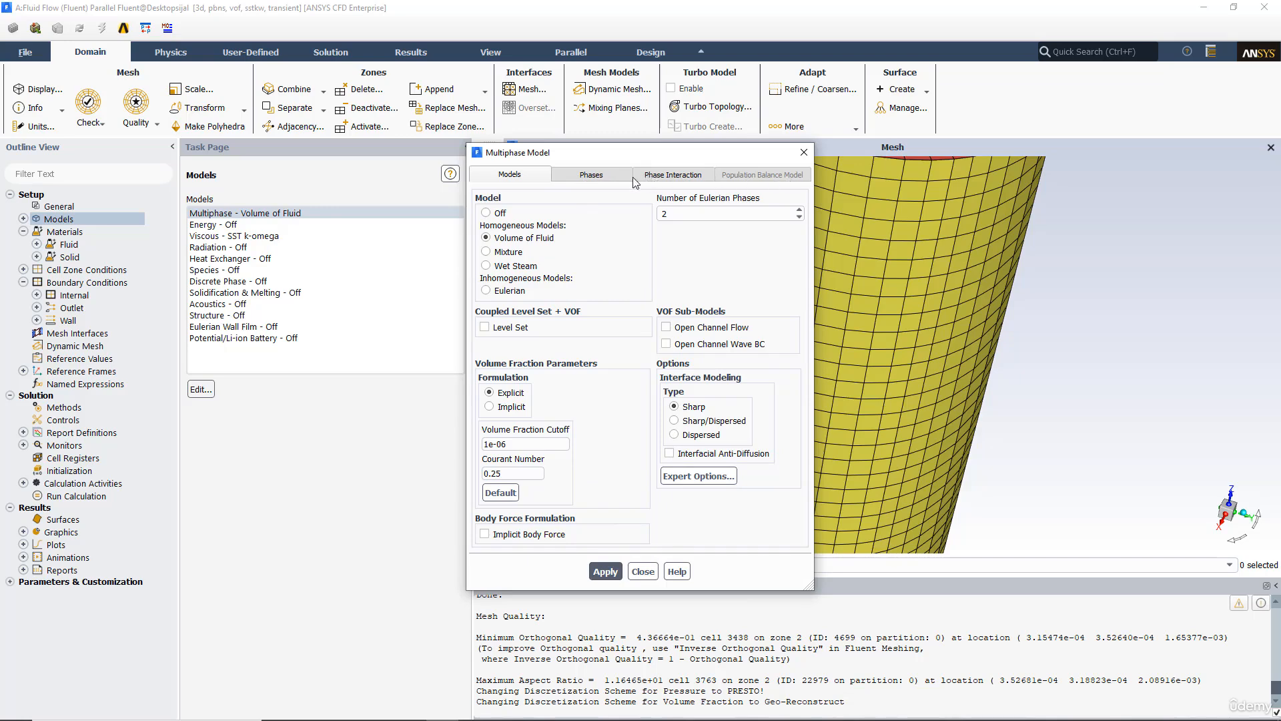
Step: Apply the phase setup with air as phase-1 primary phase and water-liquid as phase-2 secondary phase
left_click(592, 176)
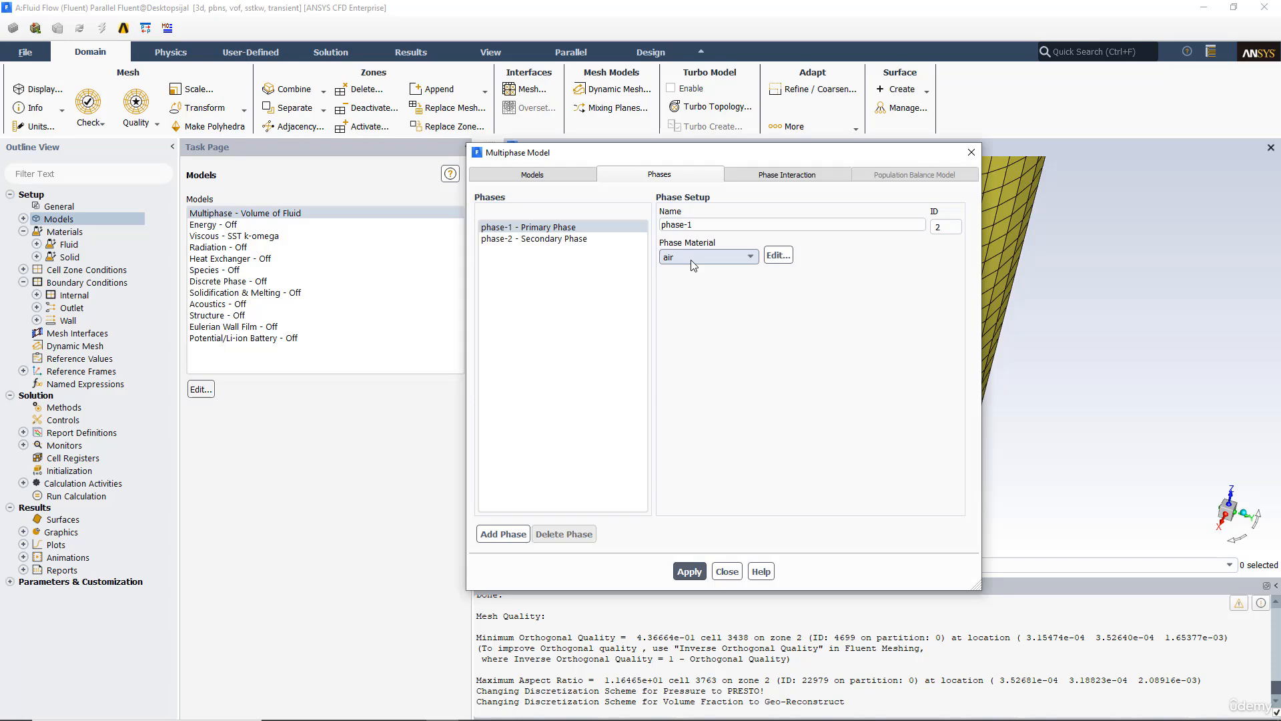
left_click(571, 239)
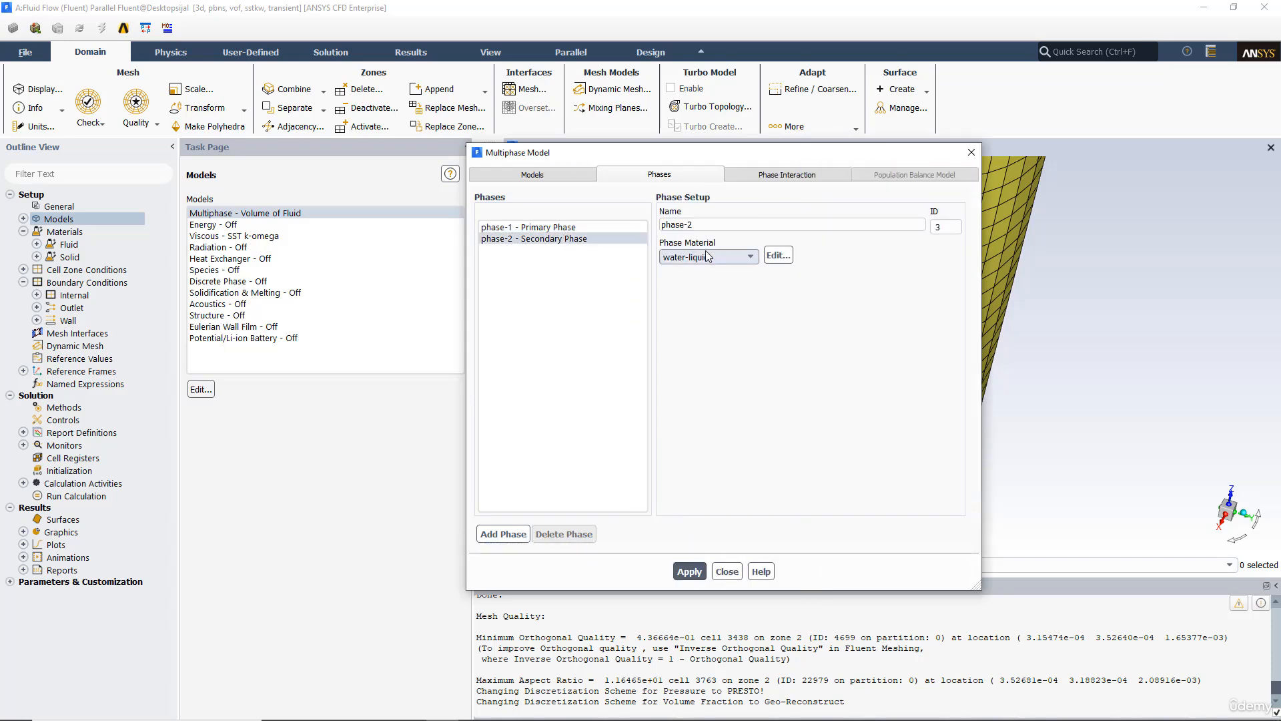
left_click(690, 571)
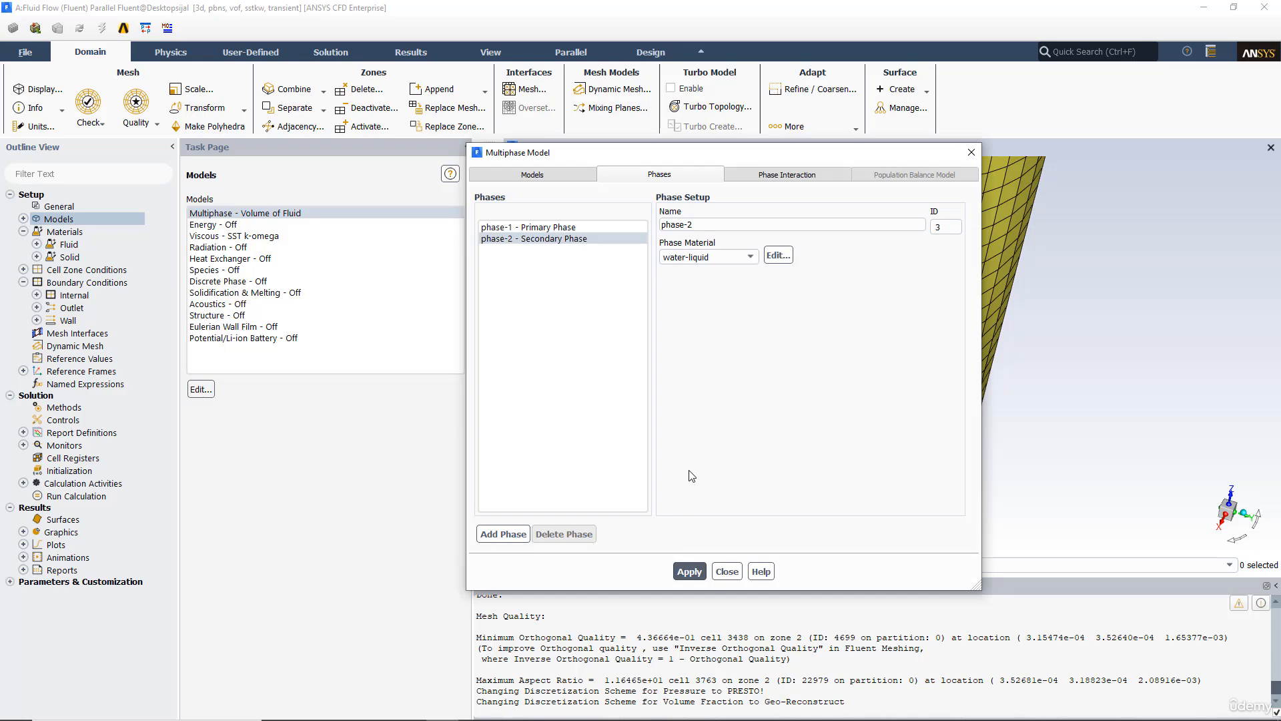
left_click(508, 229)
left_click(517, 244)
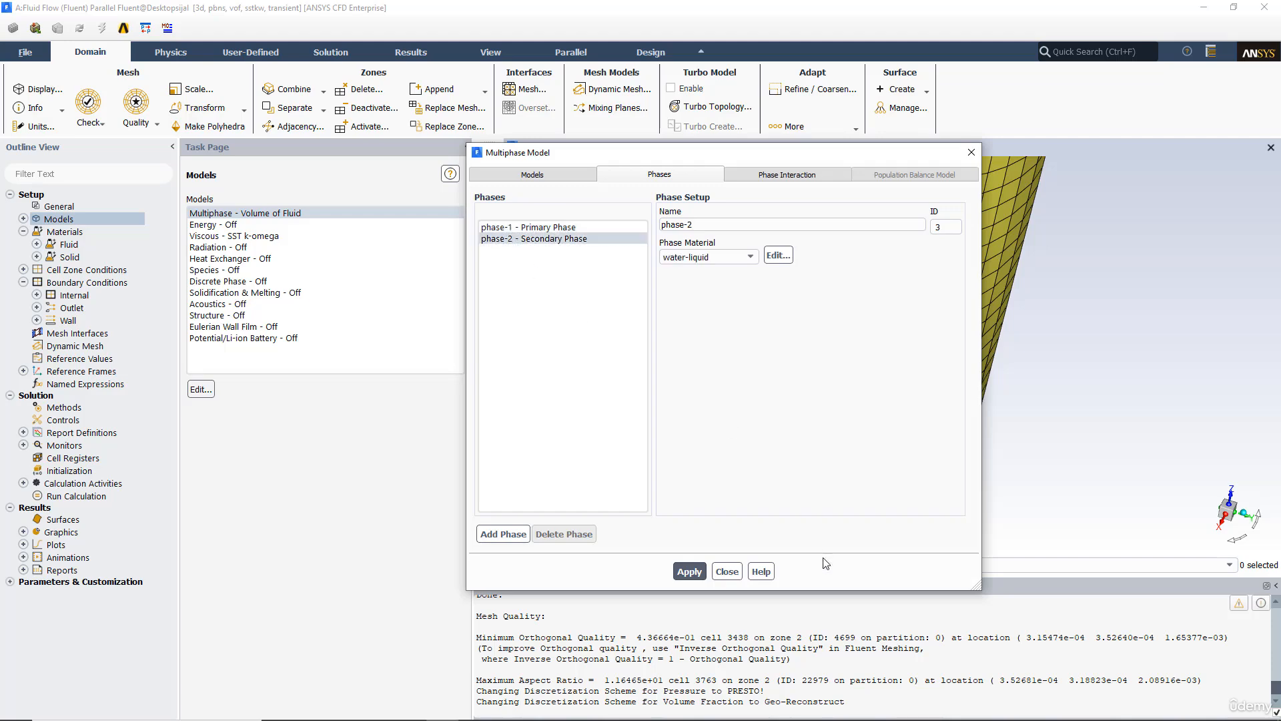
left_click(728, 572)
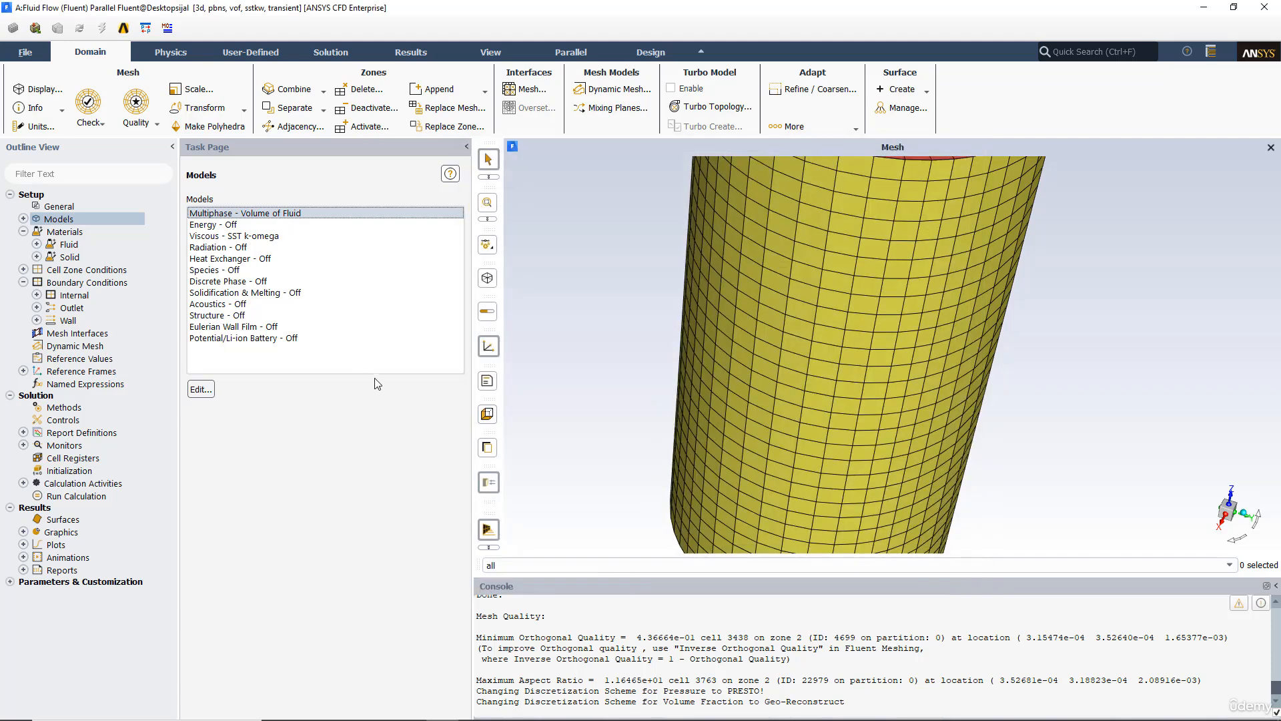
Step: Set the viscous model to Realizable k-epsilon with Scalable Wall Functions
double_click(221, 236)
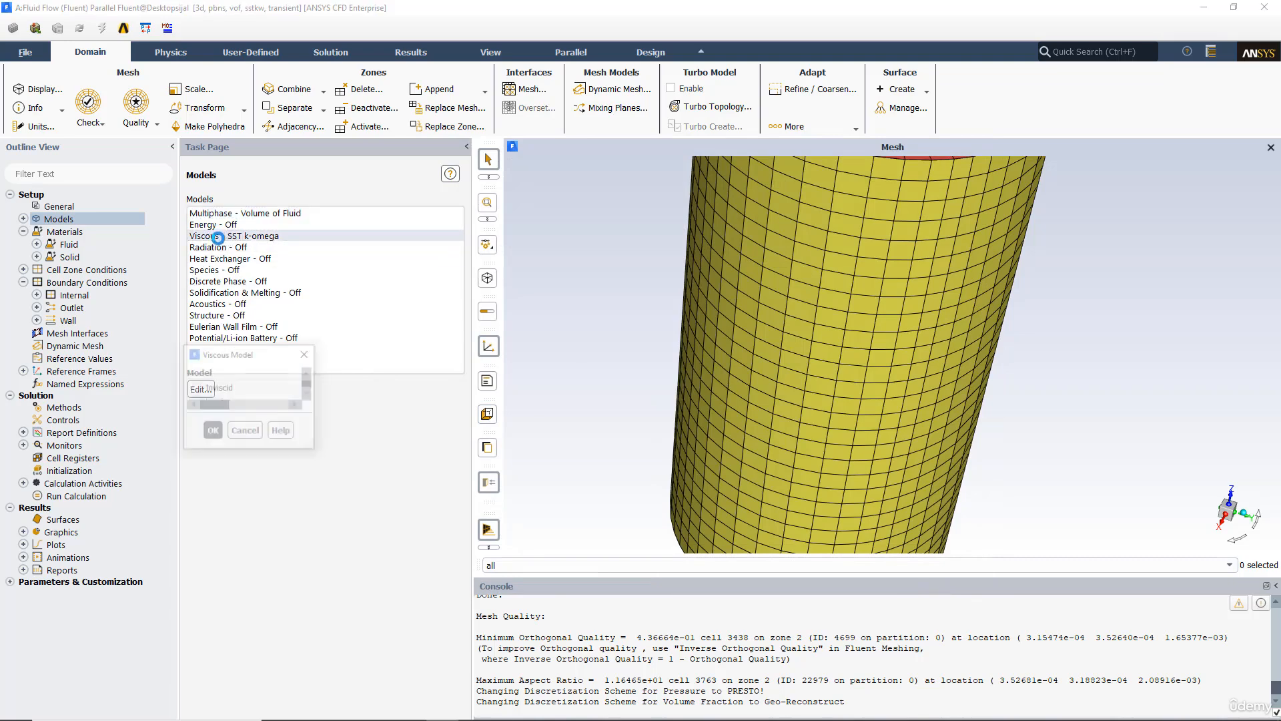
left_click(534, 220)
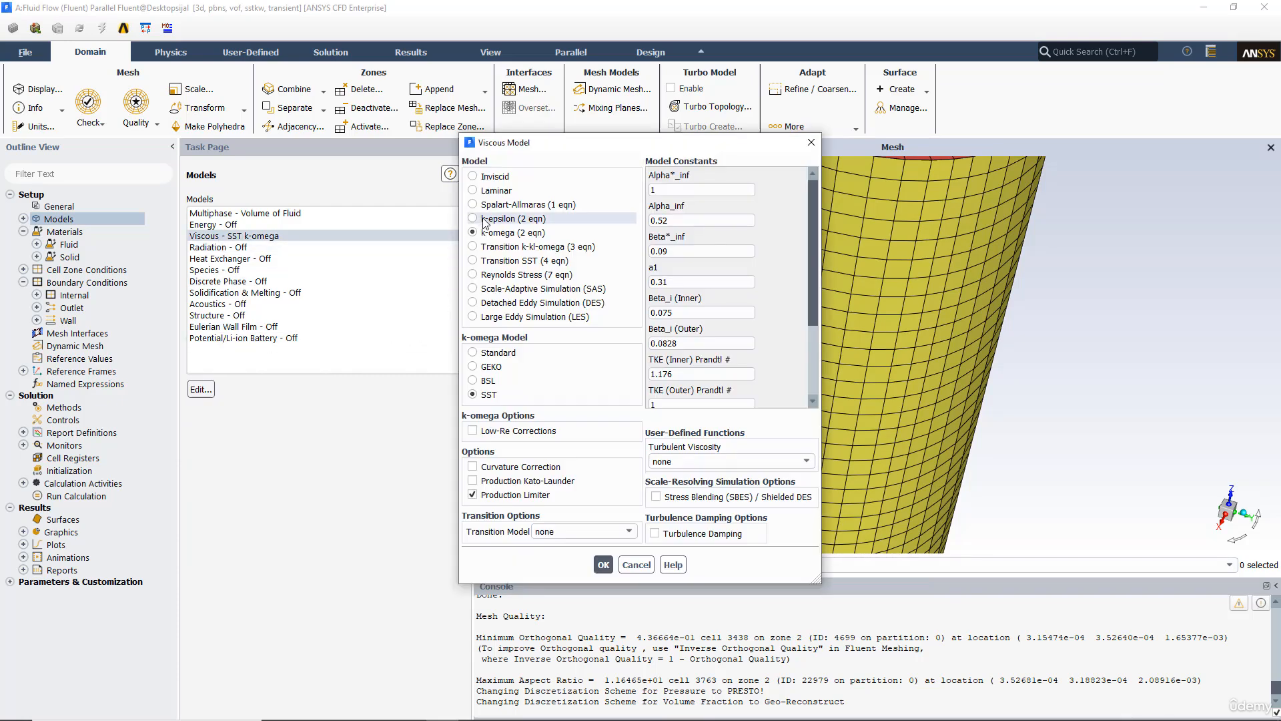
left_click(490, 381)
left_click(488, 432)
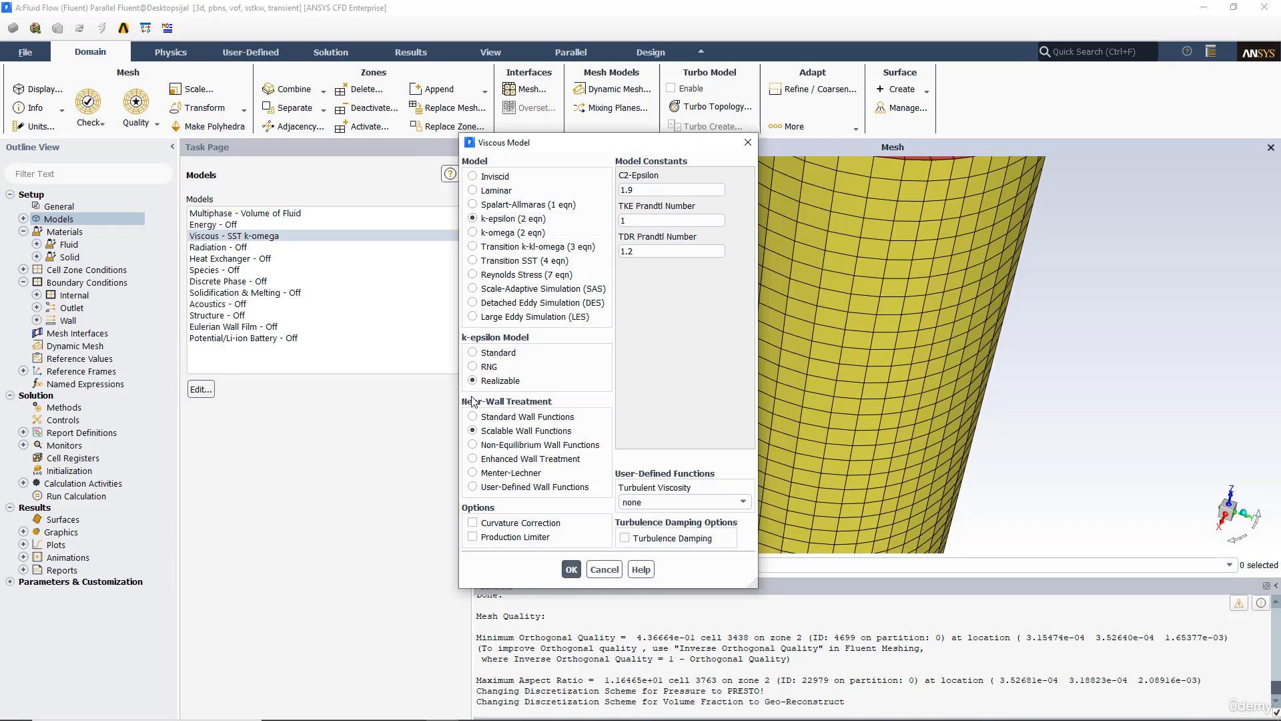
left_click_drag(646, 146, 429, 121)
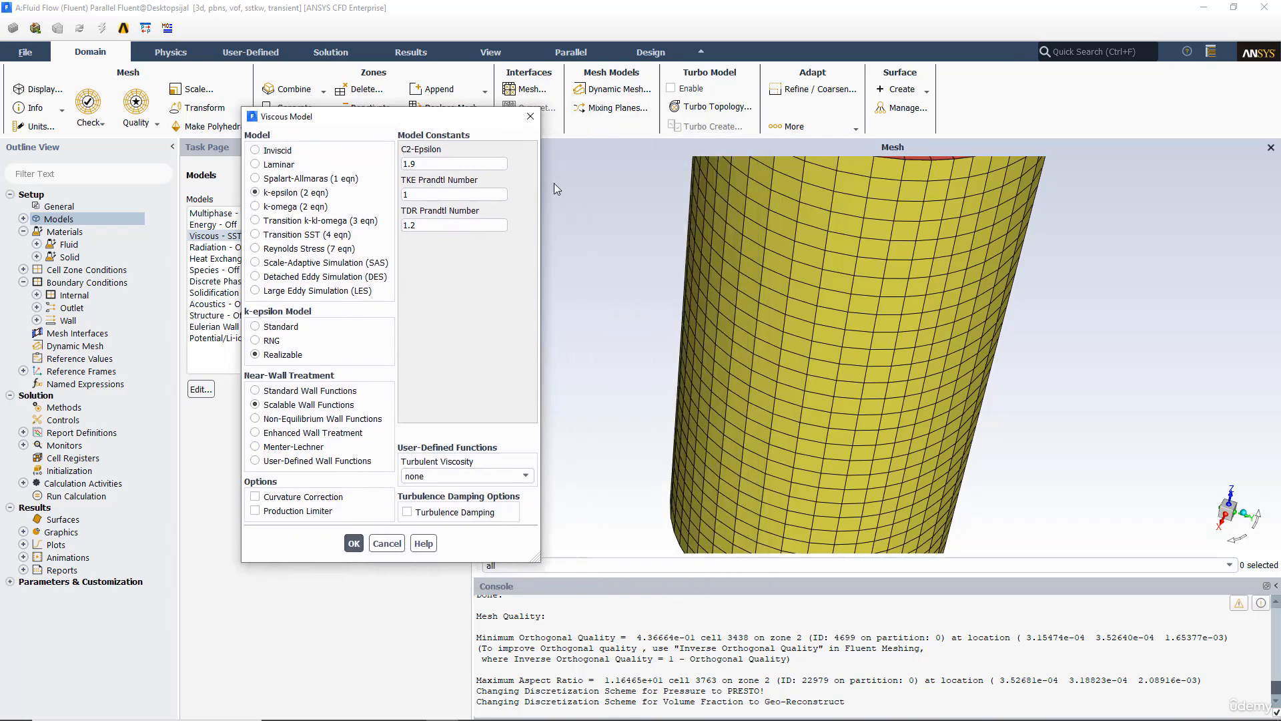
scroll(827, 306, "down", 5)
left_click_drag(813, 275, 751, 299)
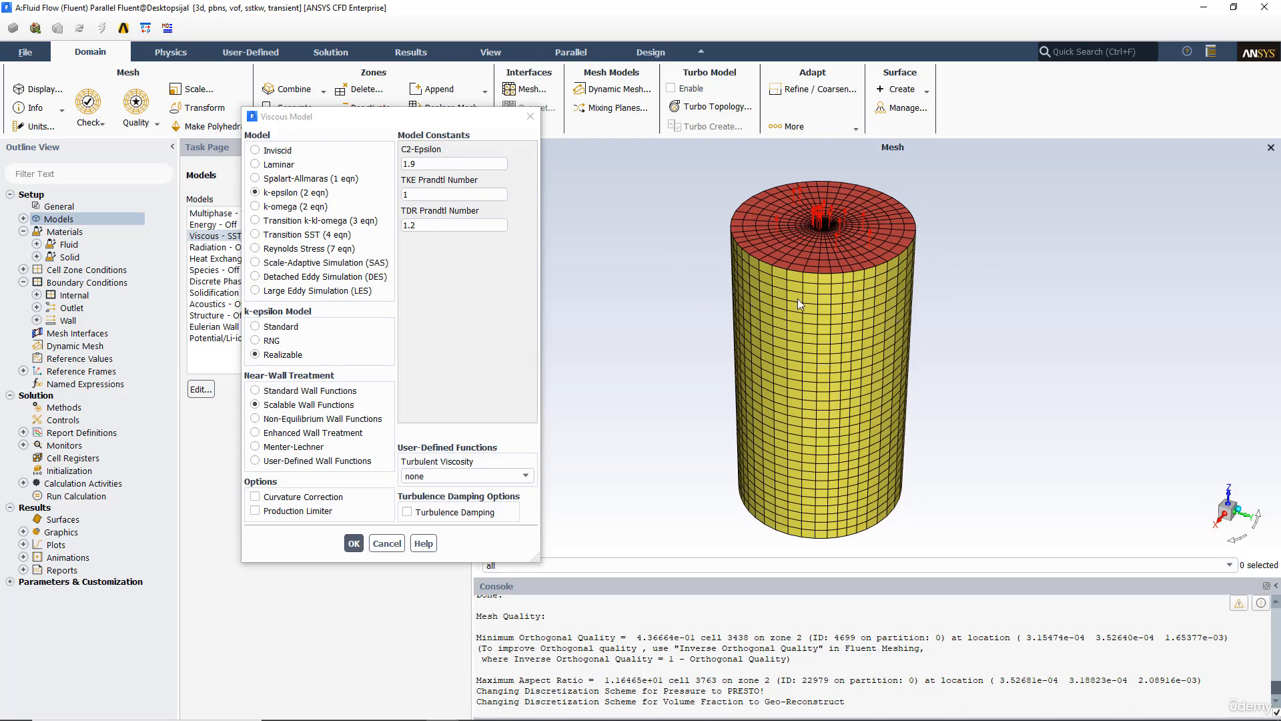
left_click(355, 543)
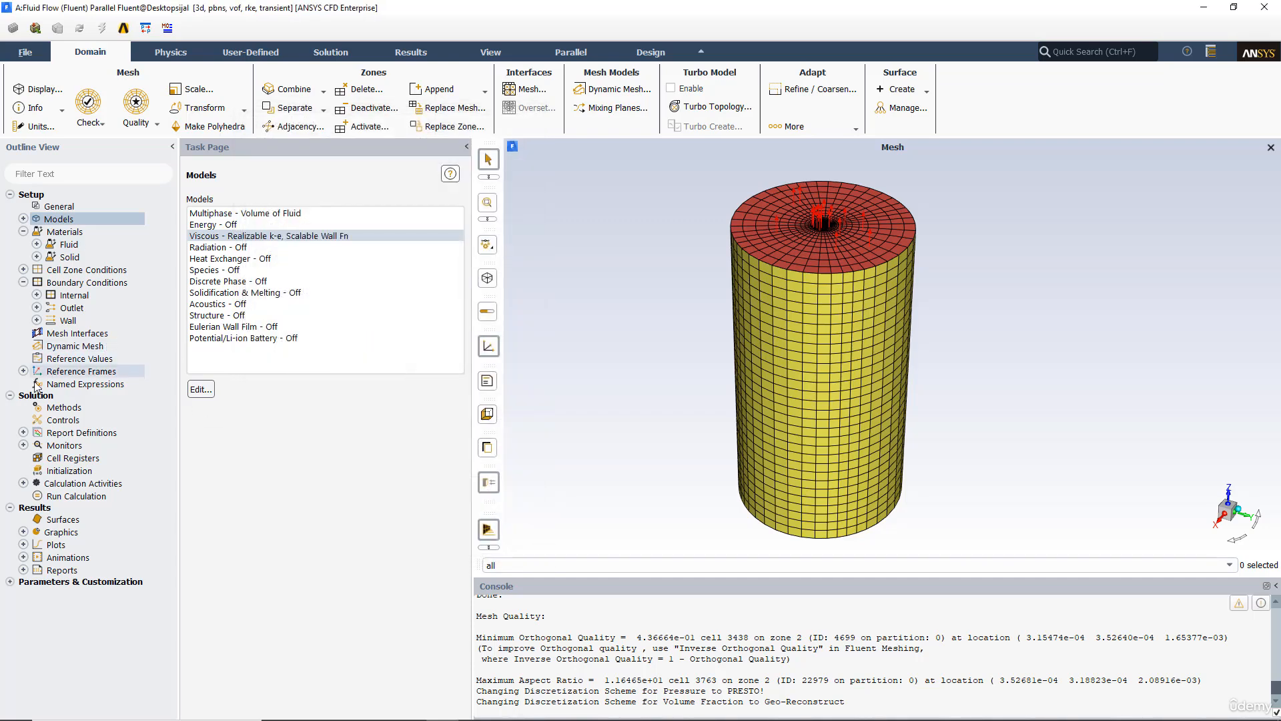
Step: Open the orifice pressure-outlet boundary settings and view them for phase-1
double_click(100, 283)
left_click(216, 222)
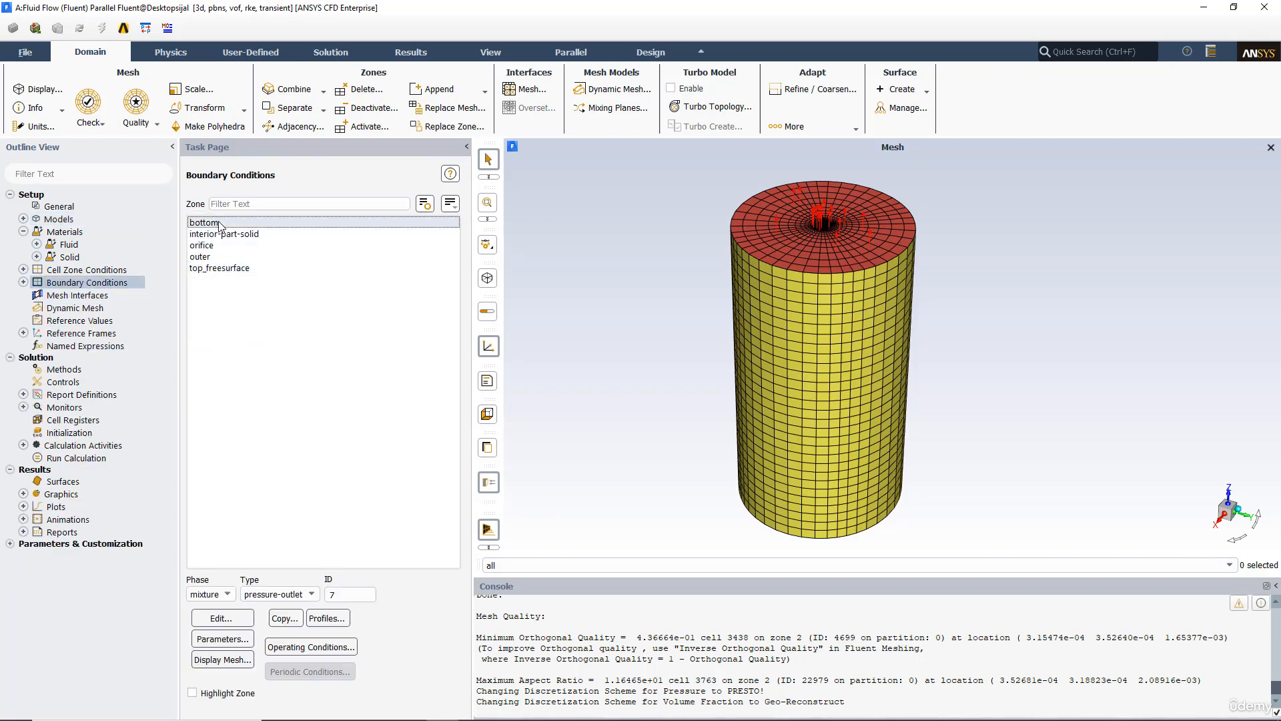
left_click(213, 246)
left_click(231, 614)
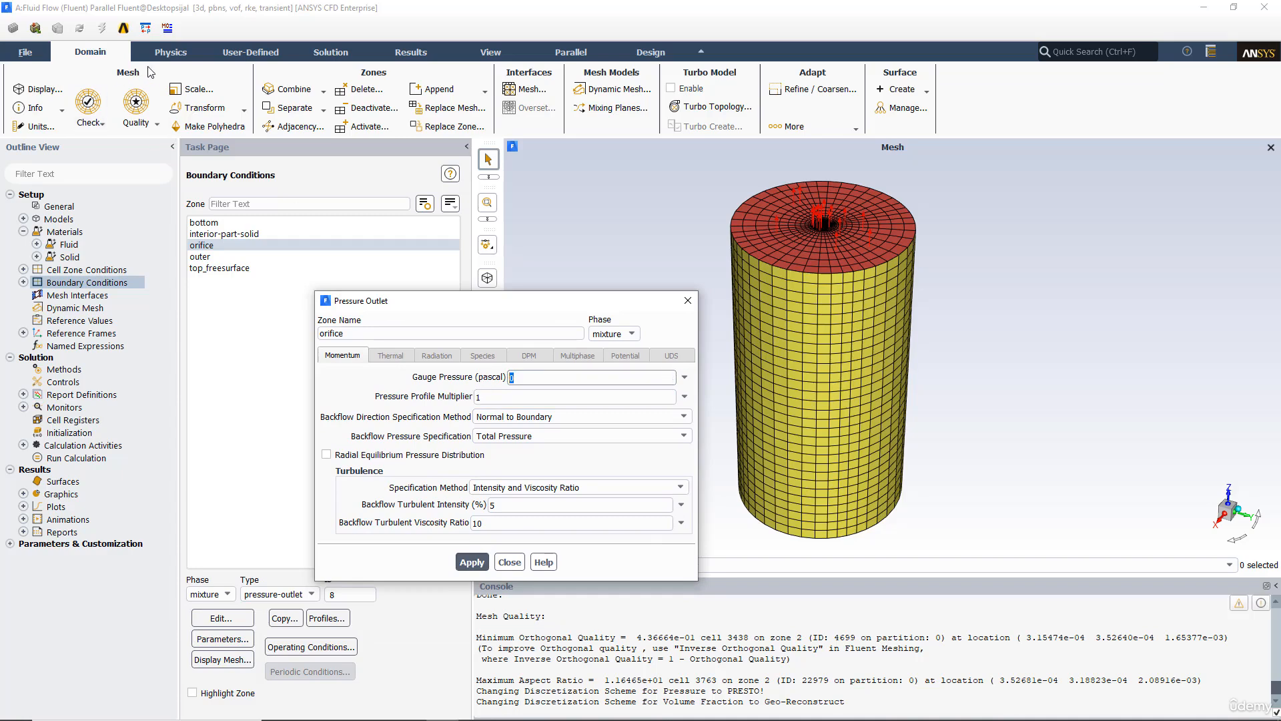
left_click(629, 334)
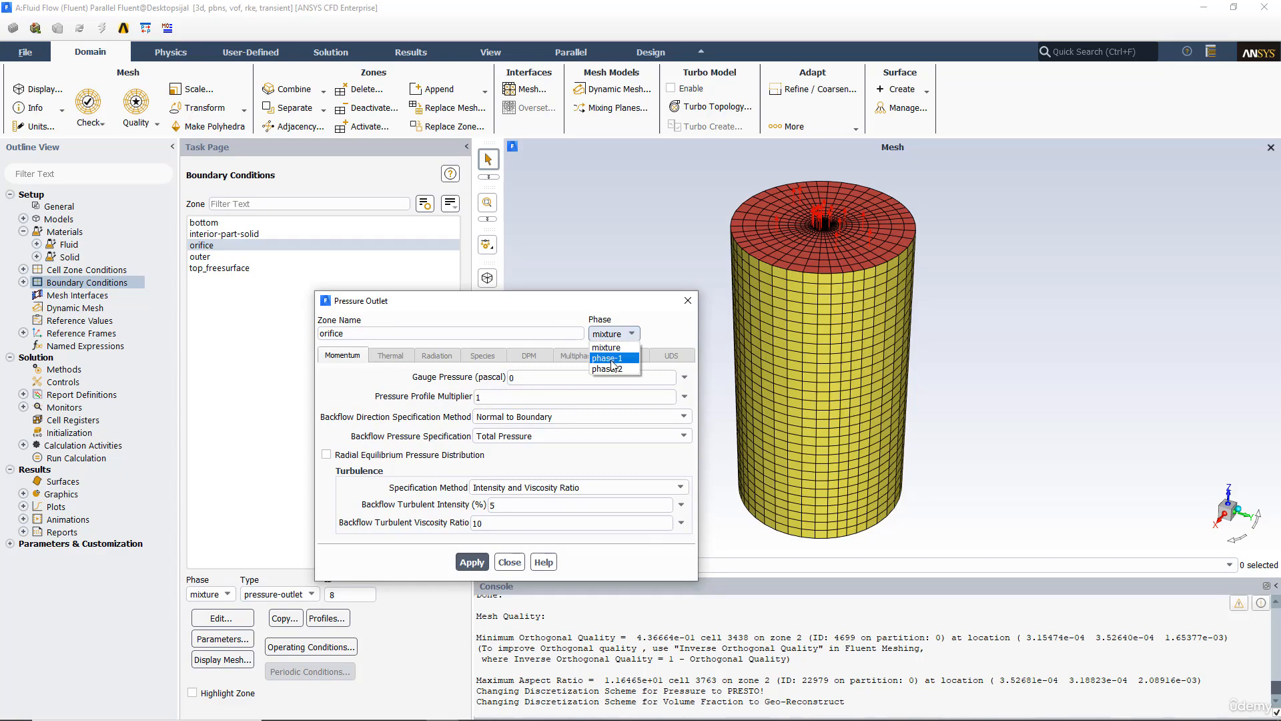
left_click(607, 359)
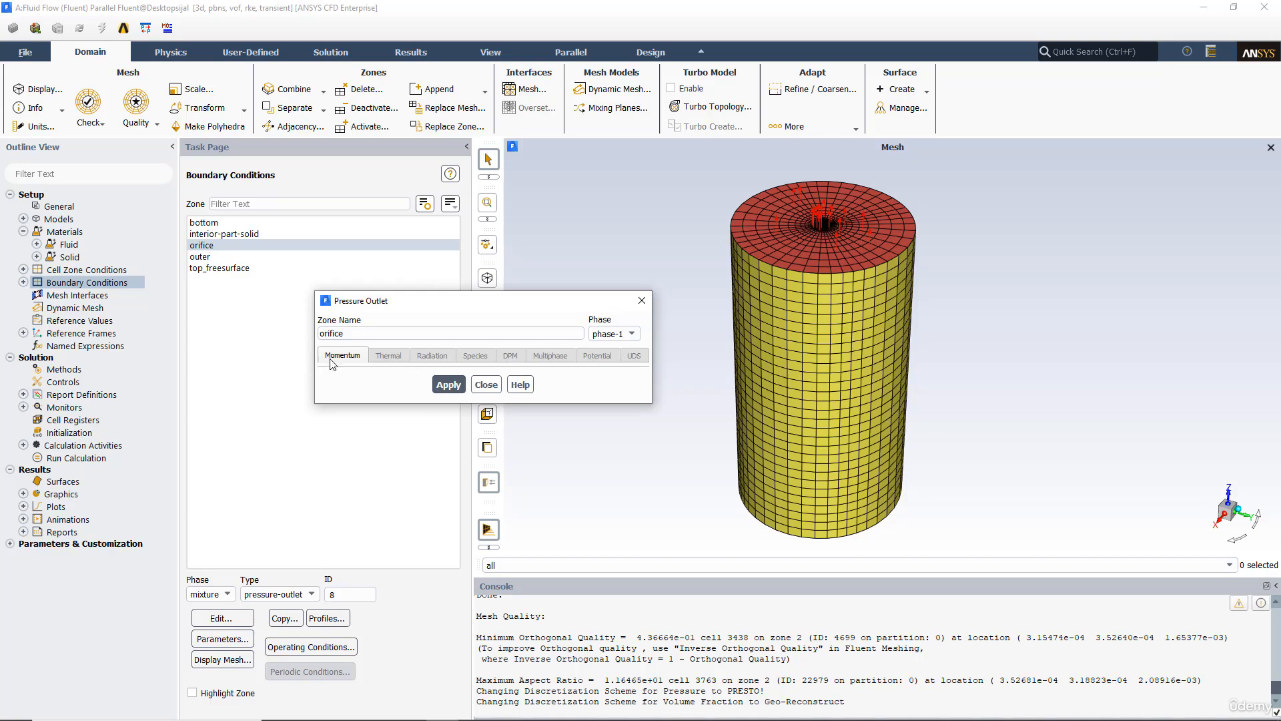
Step: Review the orifice's phase-2 backflow volume fraction settings and close the dialog
left_click(592, 334)
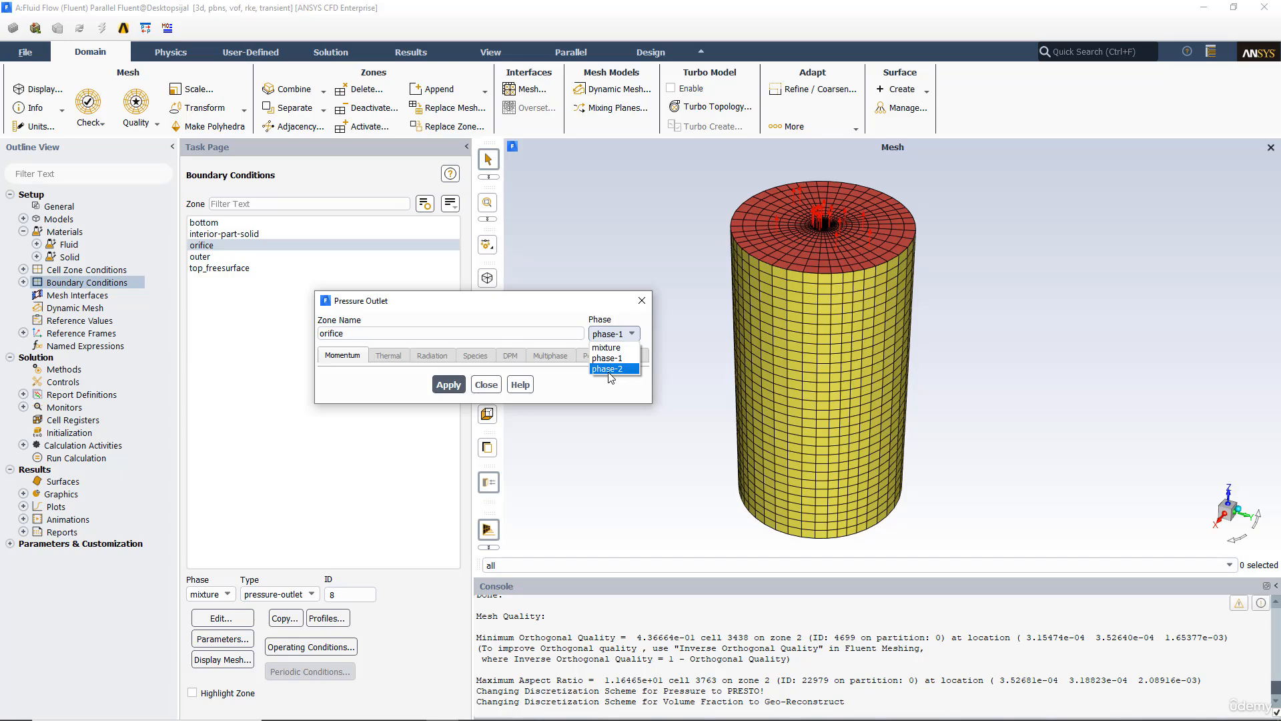
left_click(609, 369)
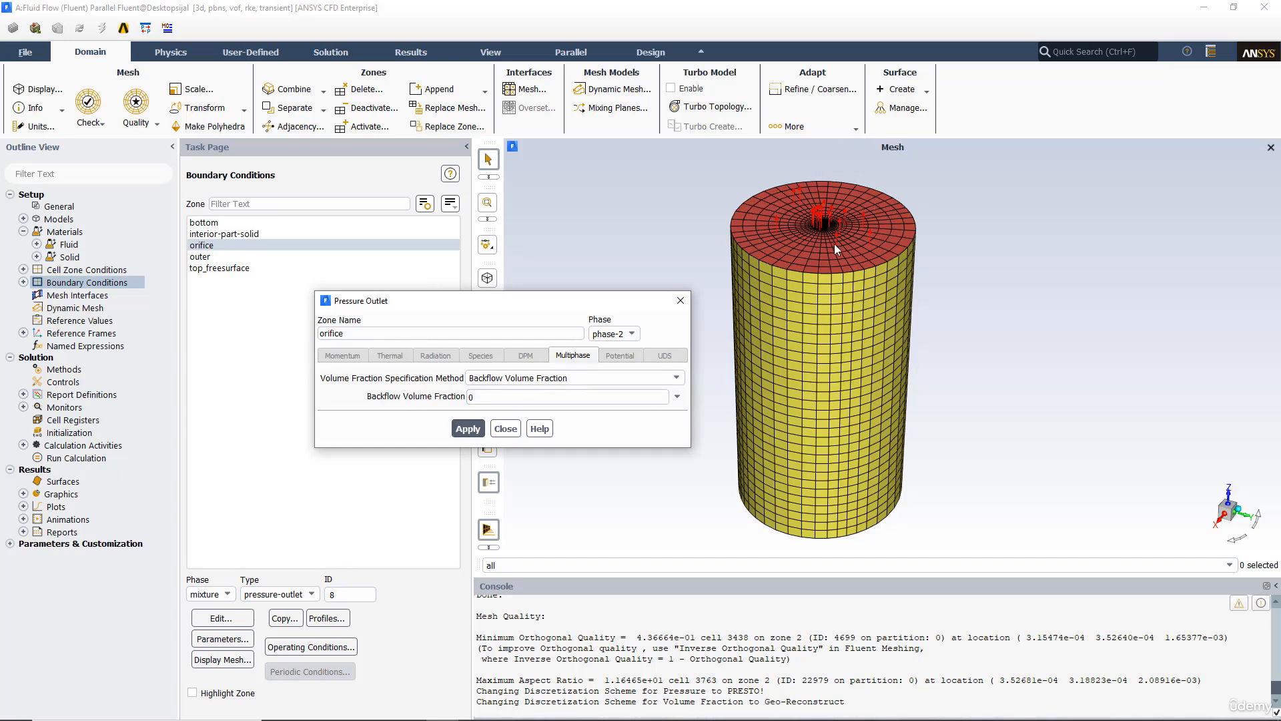
left_click_drag(819, 235, 830, 335)
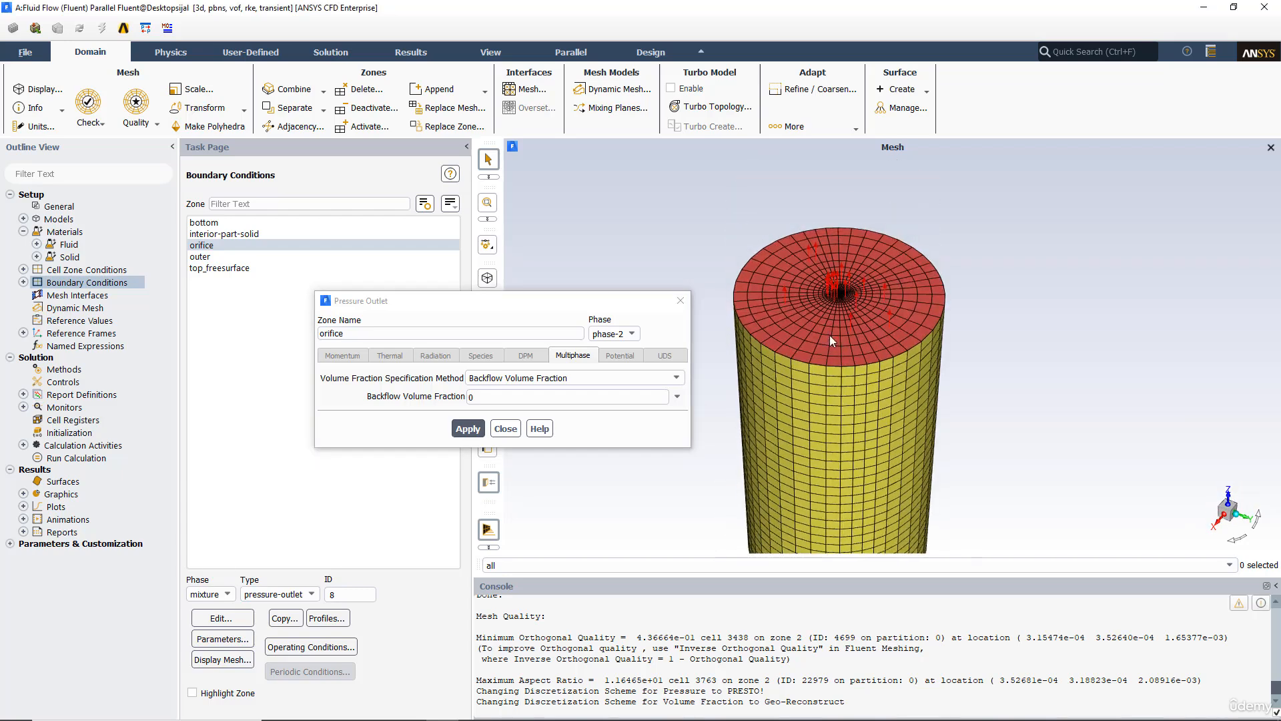
scroll(826, 319, "up", 3)
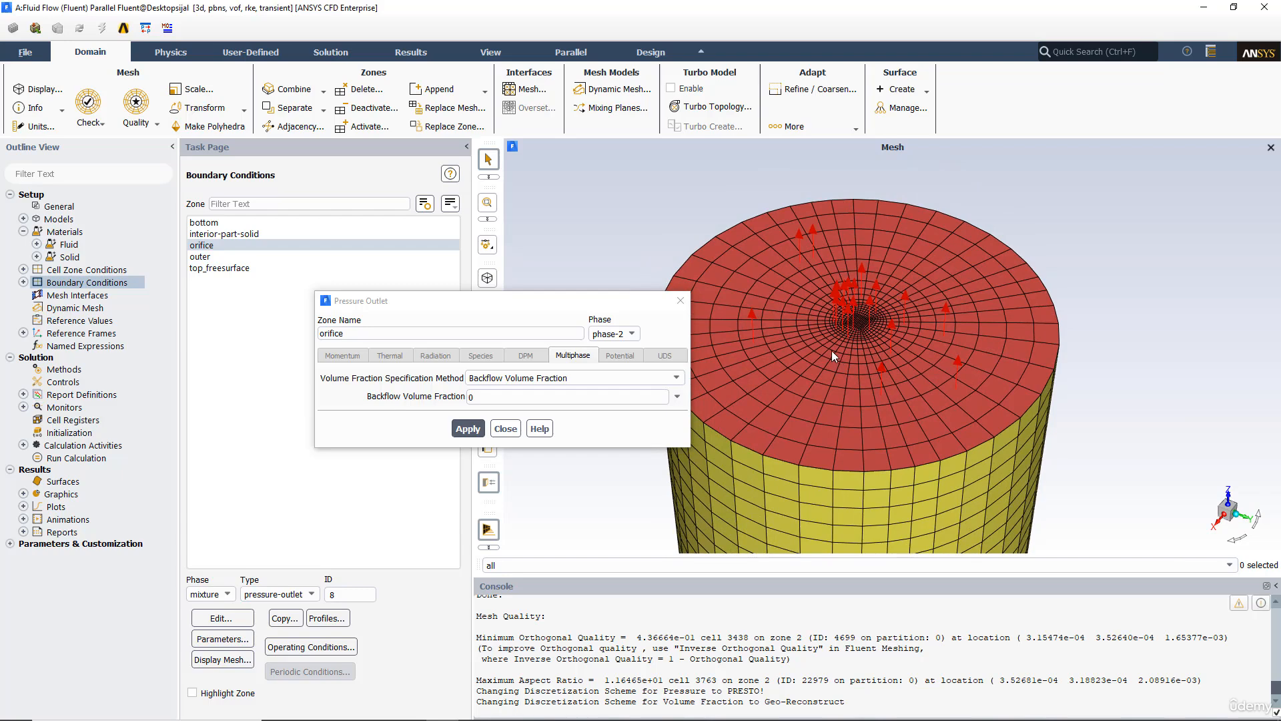
left_click(494, 401)
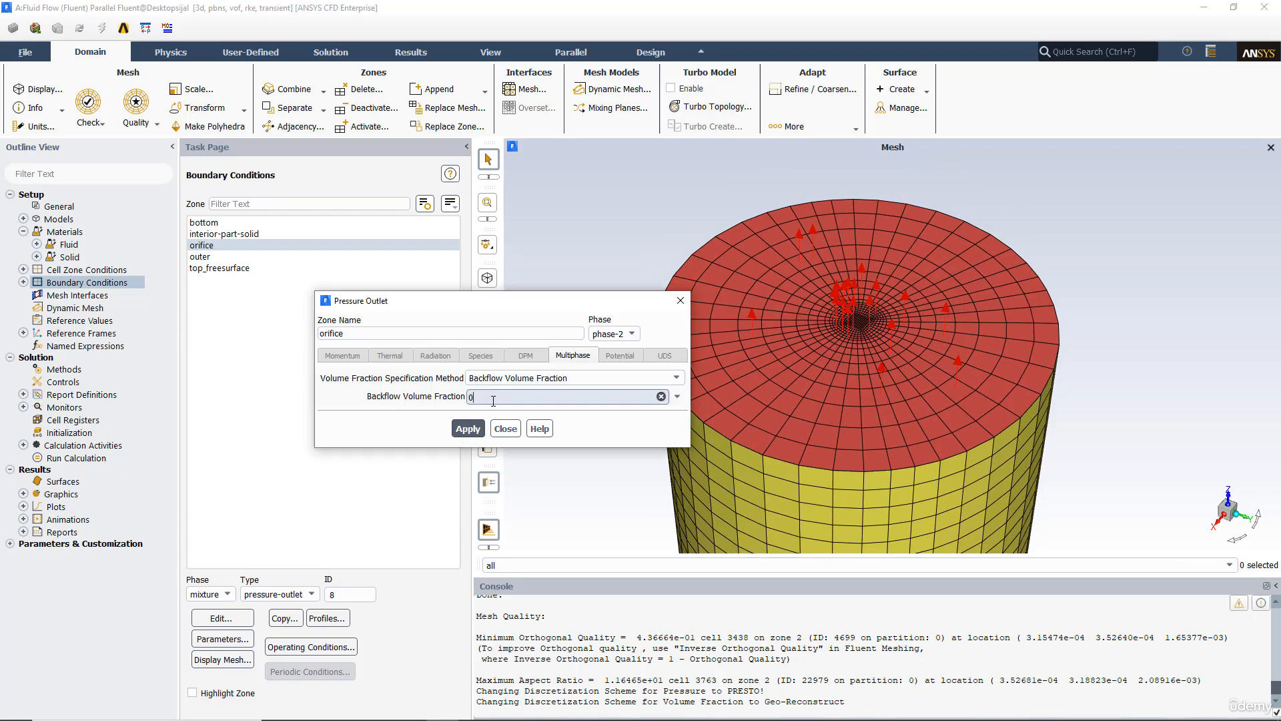
left_click(396, 397)
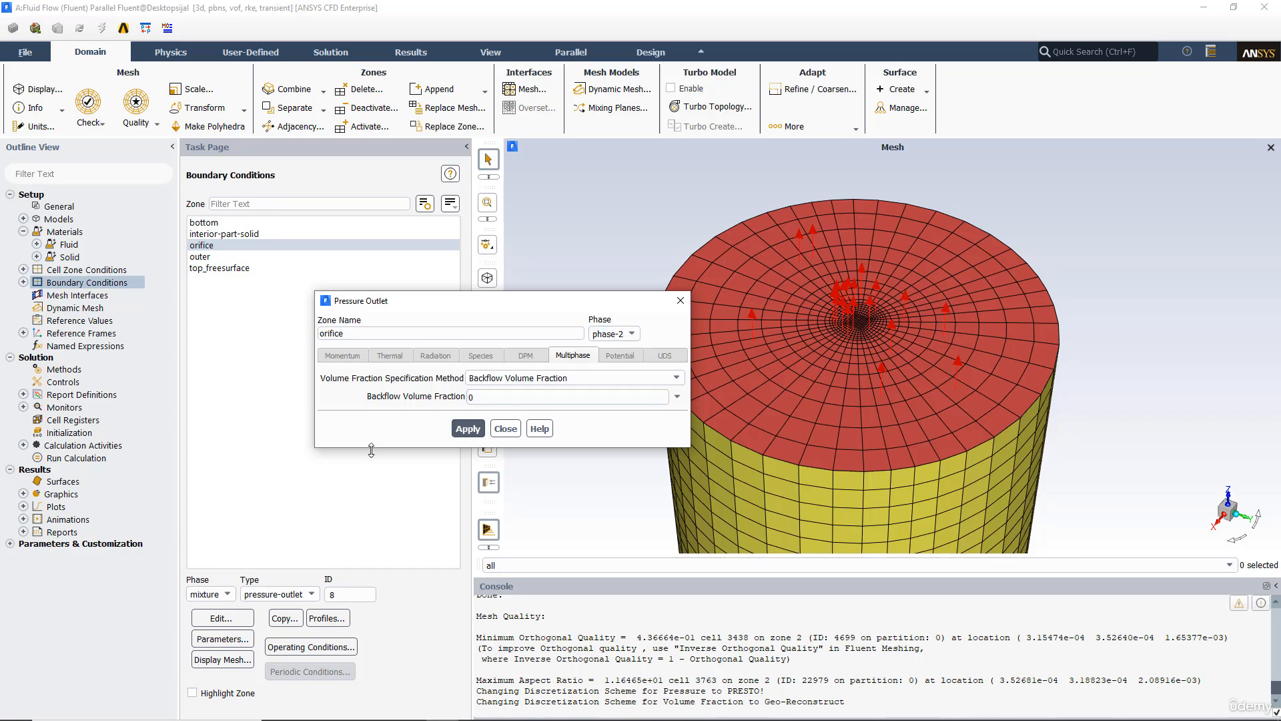
left_click(504, 428)
Step: Inspect the outer, top_freesurface and bottom boundary zones on the tank model
left_click(203, 258)
left_click(211, 268)
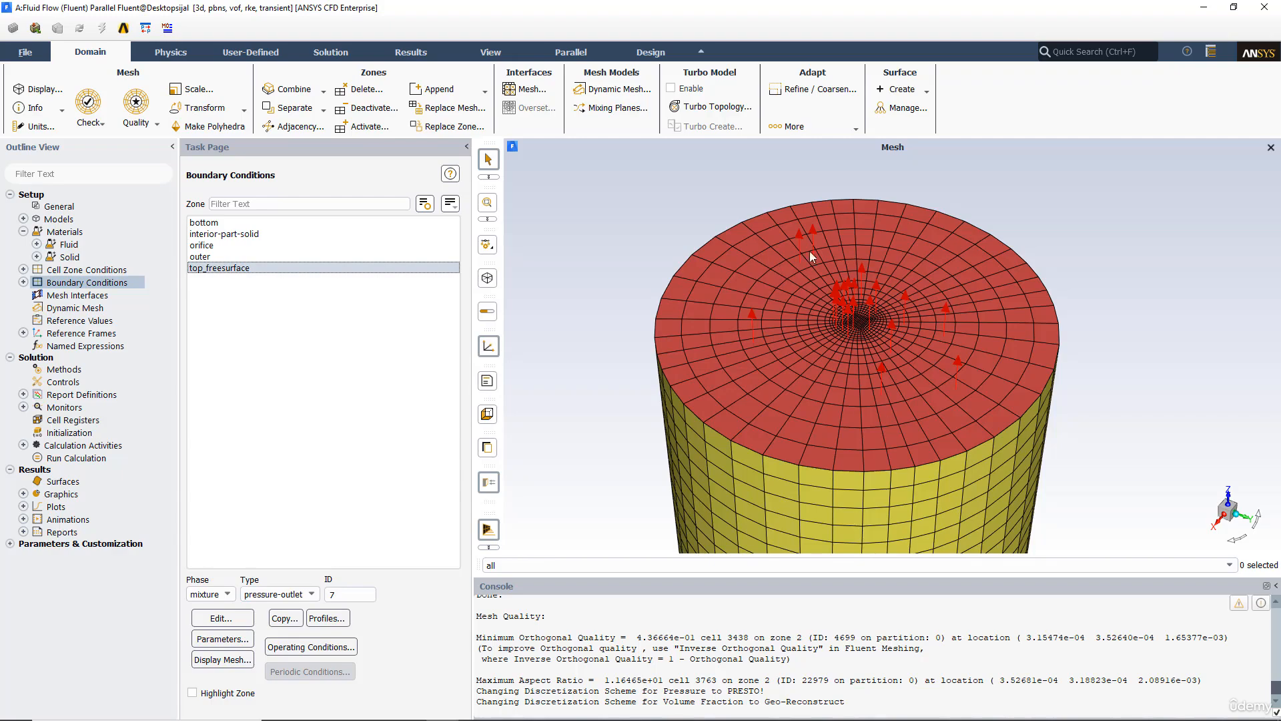
left_click_drag(878, 418, 796, 374)
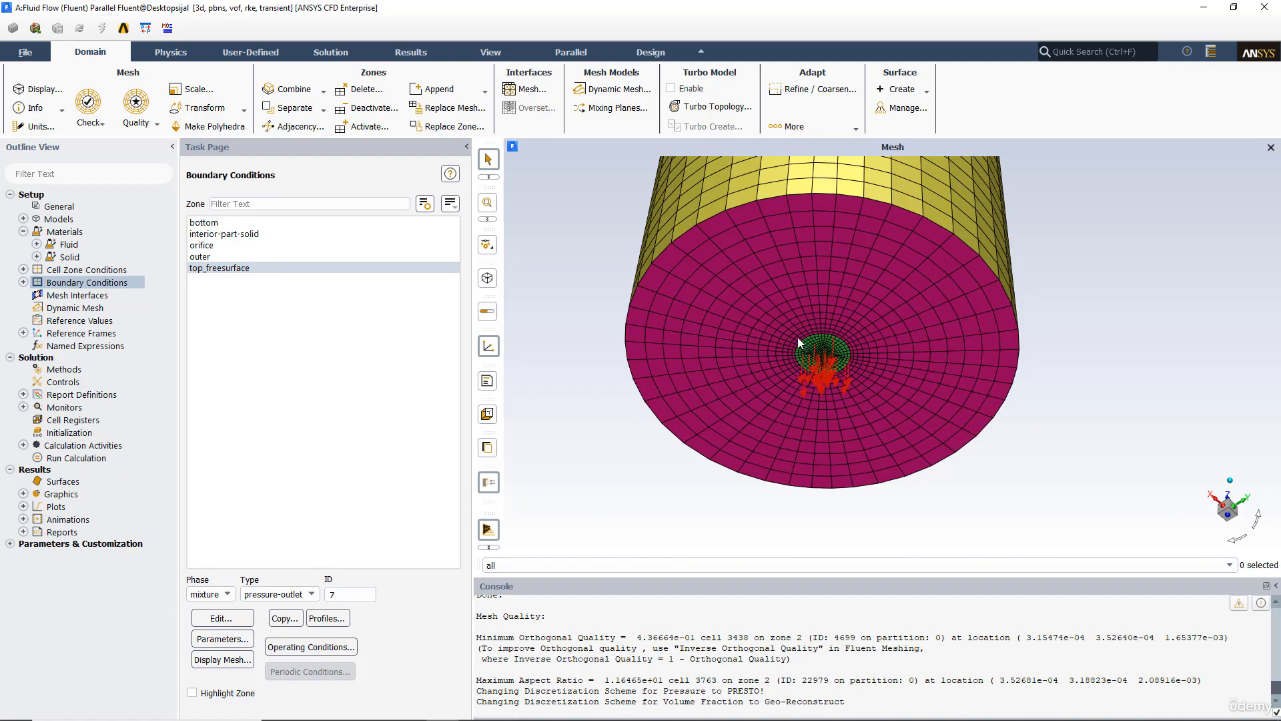
mouse_move(804, 348)
left_mouse_down()
mouse_move(820, 407)
mouse_move(800, 228)
mouse_move(787, 265)
mouse_move(803, 370)
left_mouse_up()
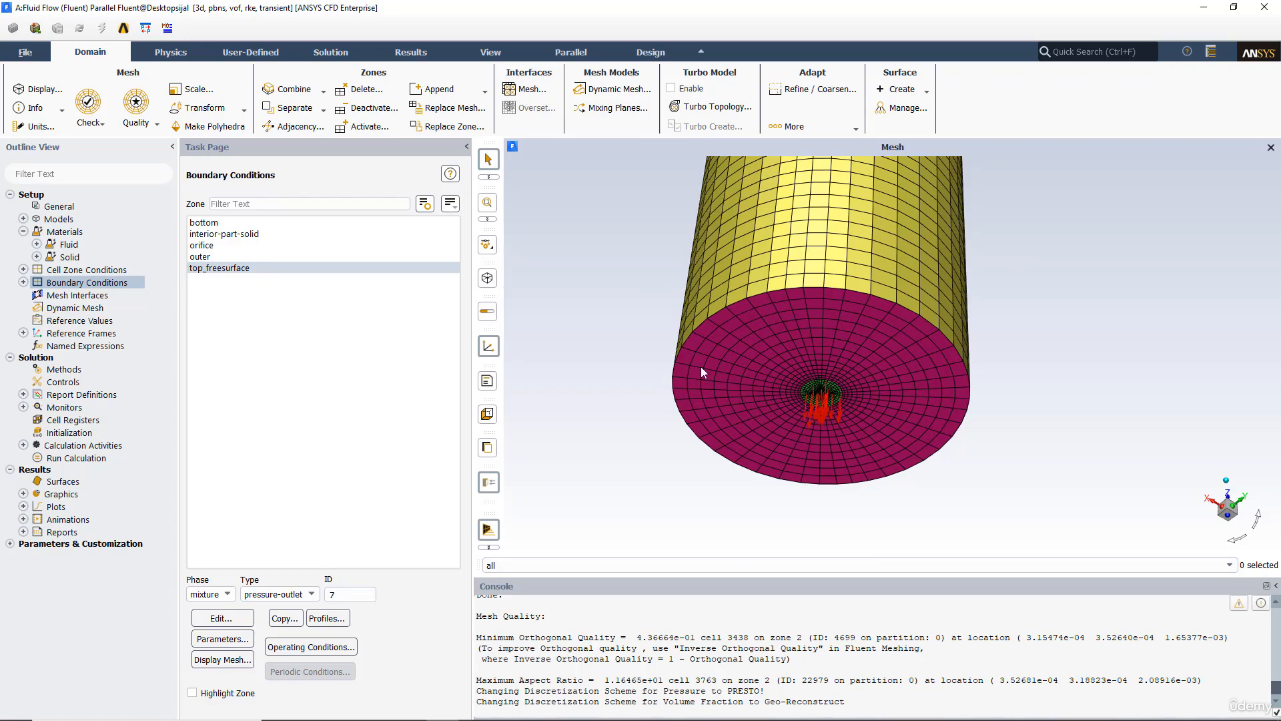
left_click(198, 257)
left_click_drag(684, 454, 774, 347)
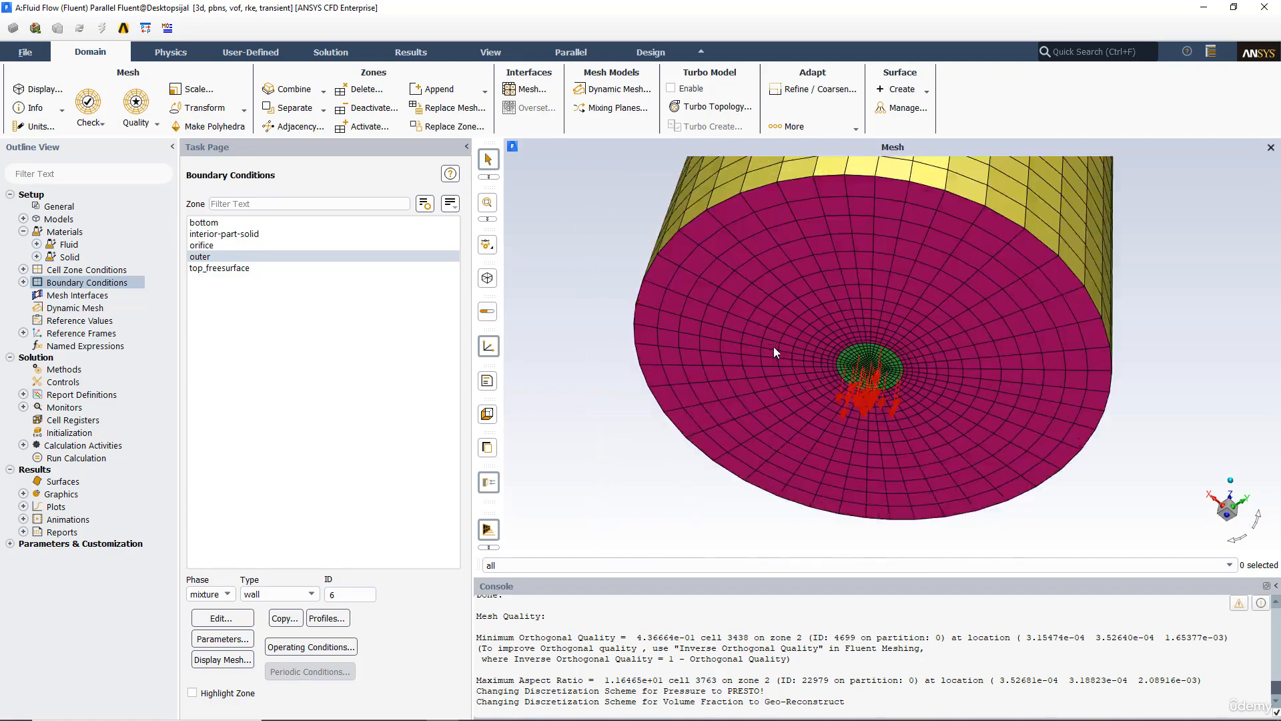
scroll(774, 347, "up", 3)
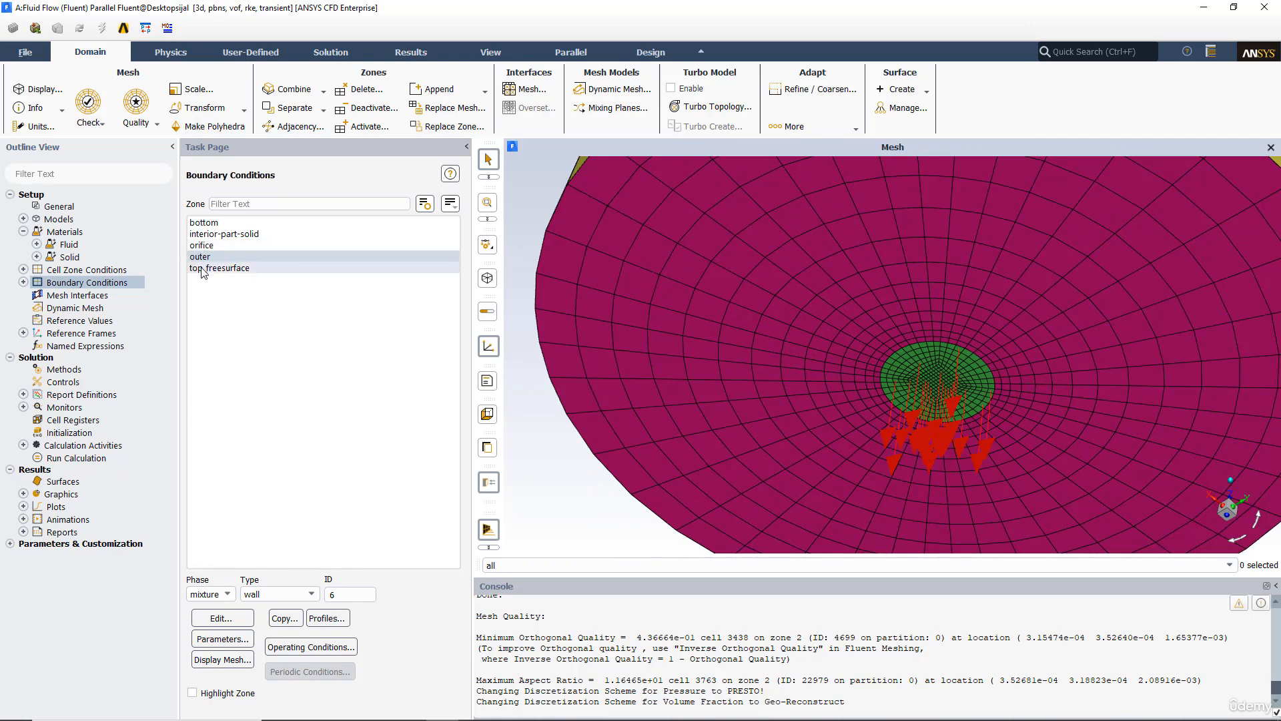
left_click(203, 222)
scroll(758, 350, "up", 3)
scroll(751, 353, "down", 5)
left_click_drag(679, 345, 731, 463)
scroll(751, 398, "up", 3)
scroll(751, 398, "down", 8)
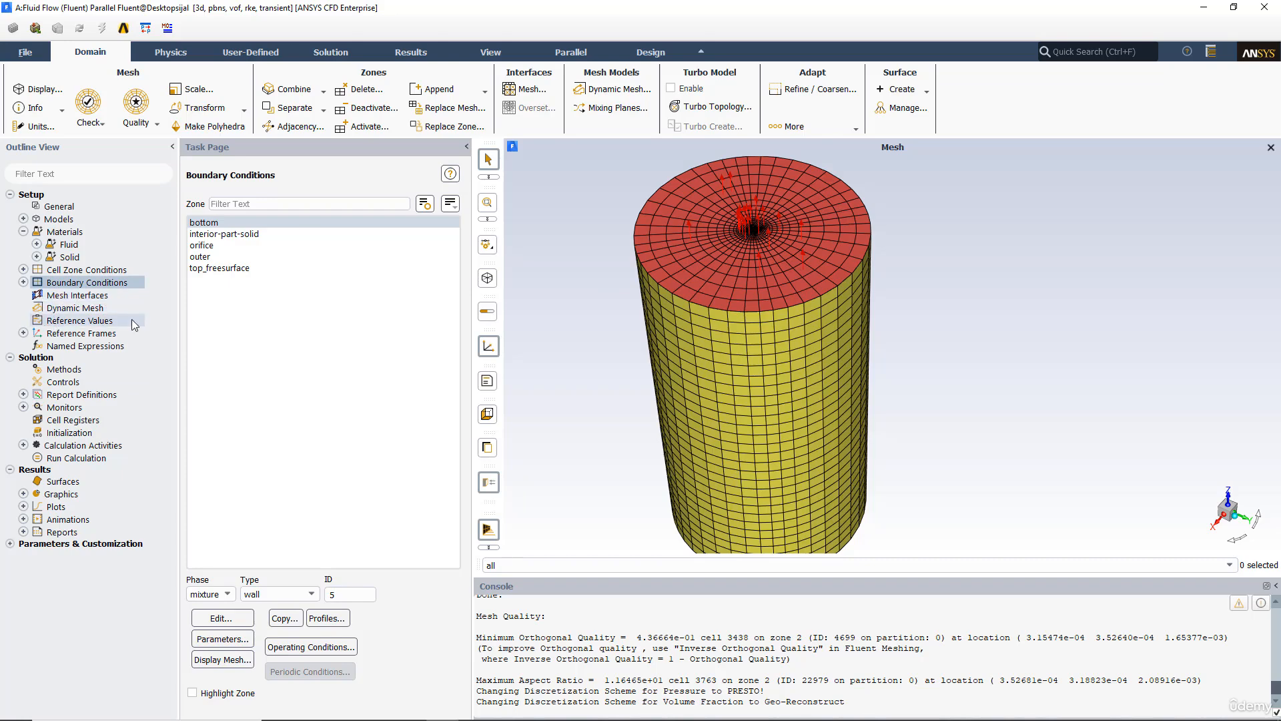
Step: Review the solution methods, including spatial discretization schemes and transient formulation
left_click(24, 332)
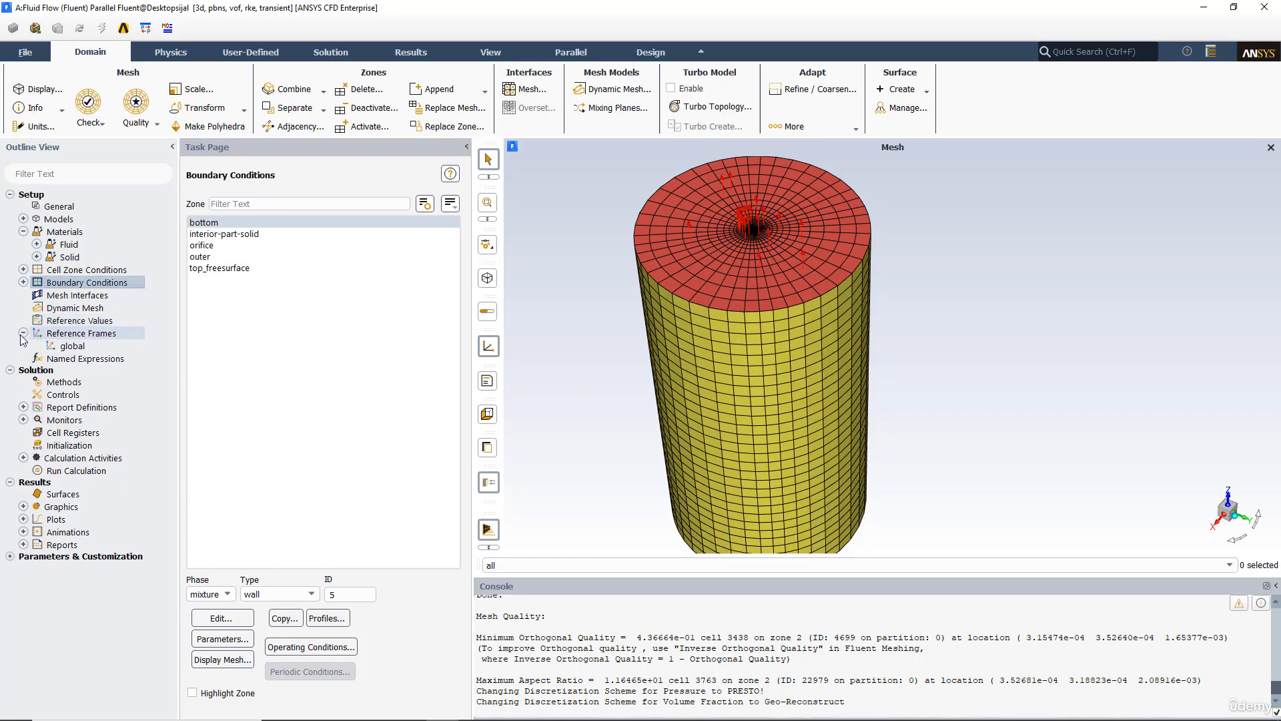
left_click(93, 359)
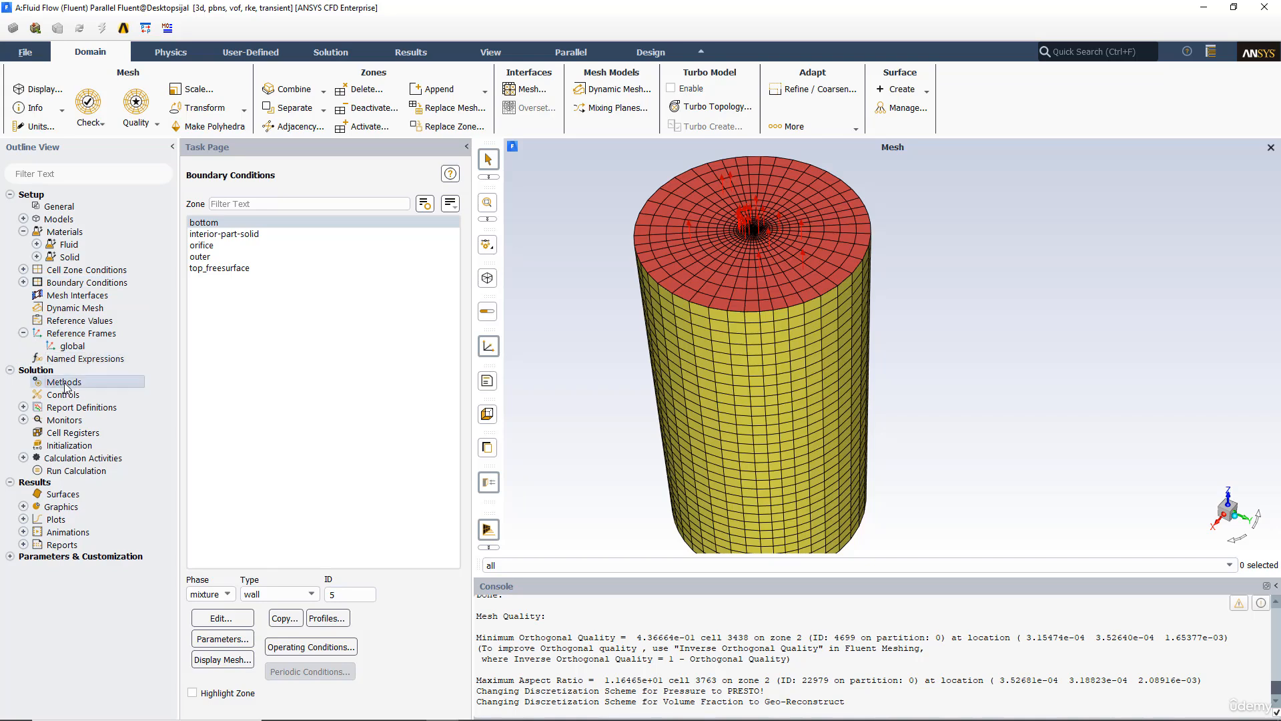
left_click(65, 383)
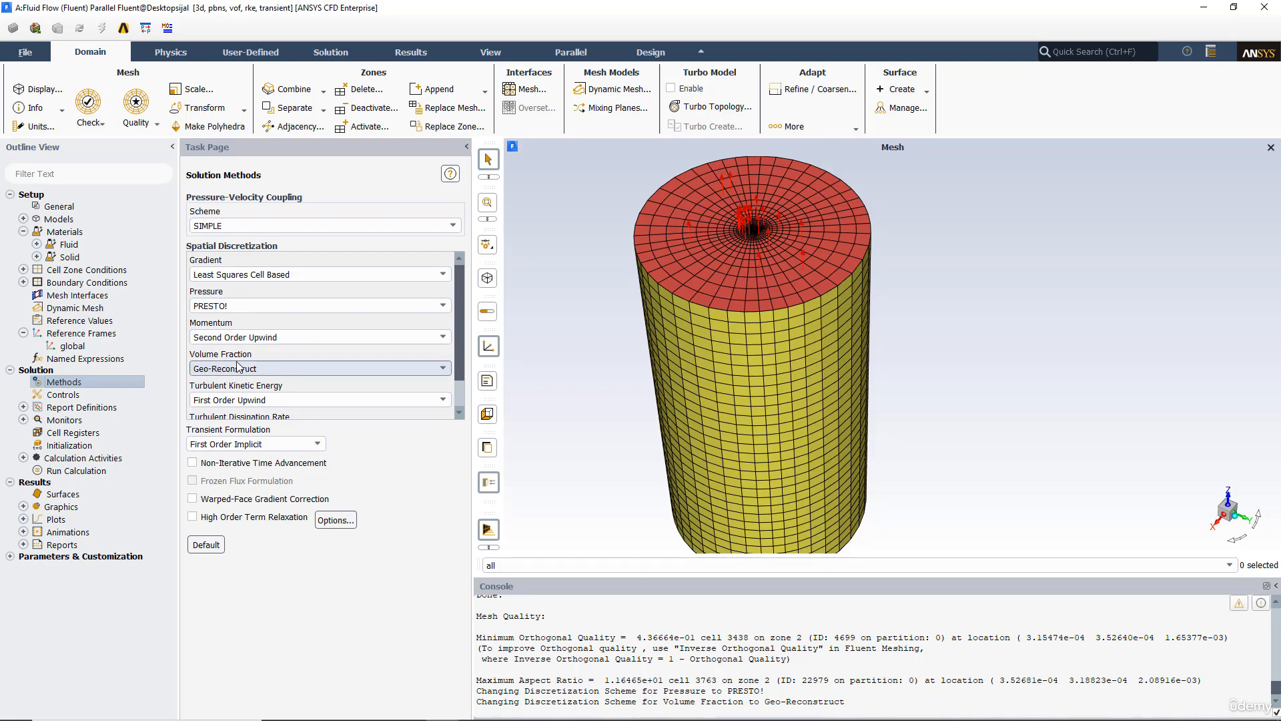
scroll(218, 401, "down", 2)
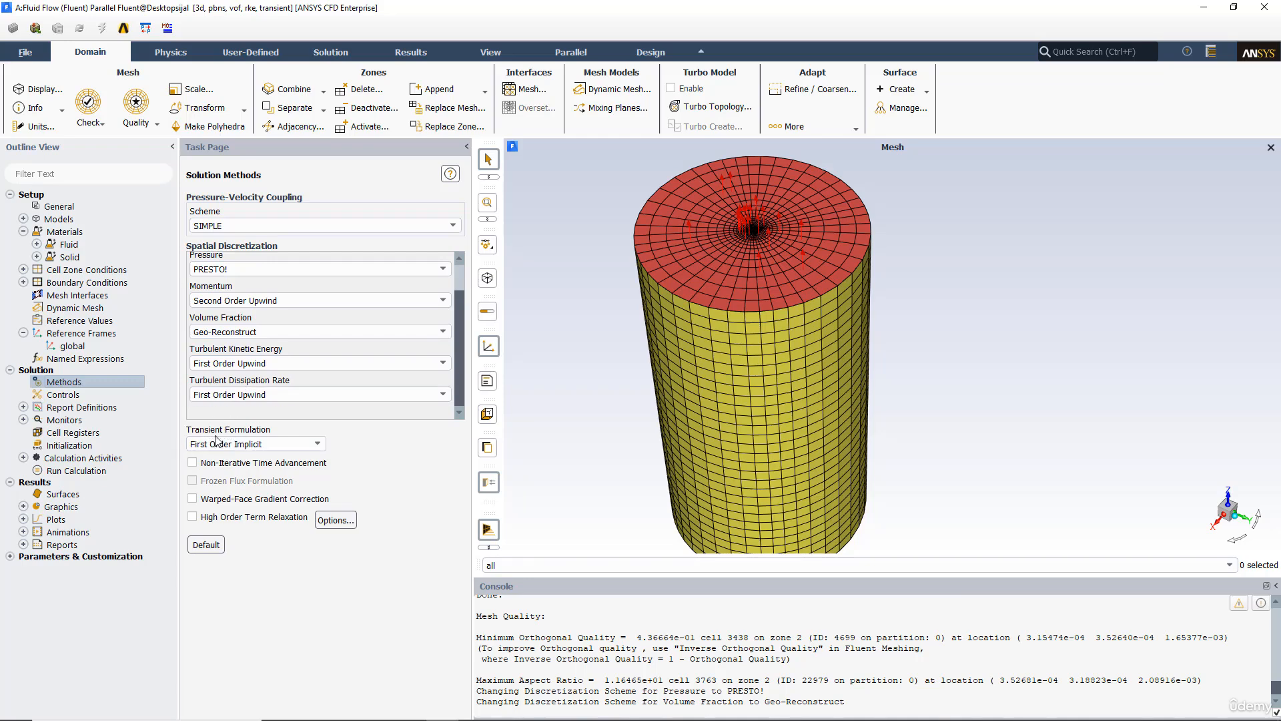
left_click(284, 446)
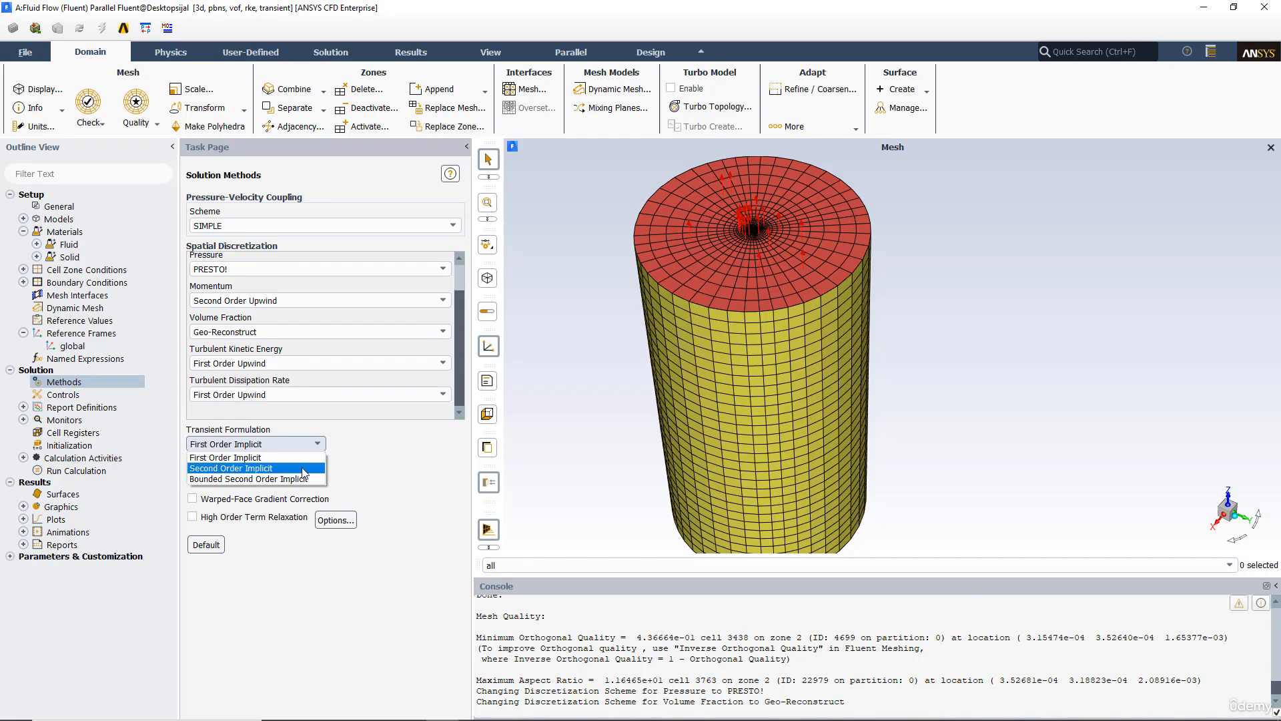
left_click(426, 457)
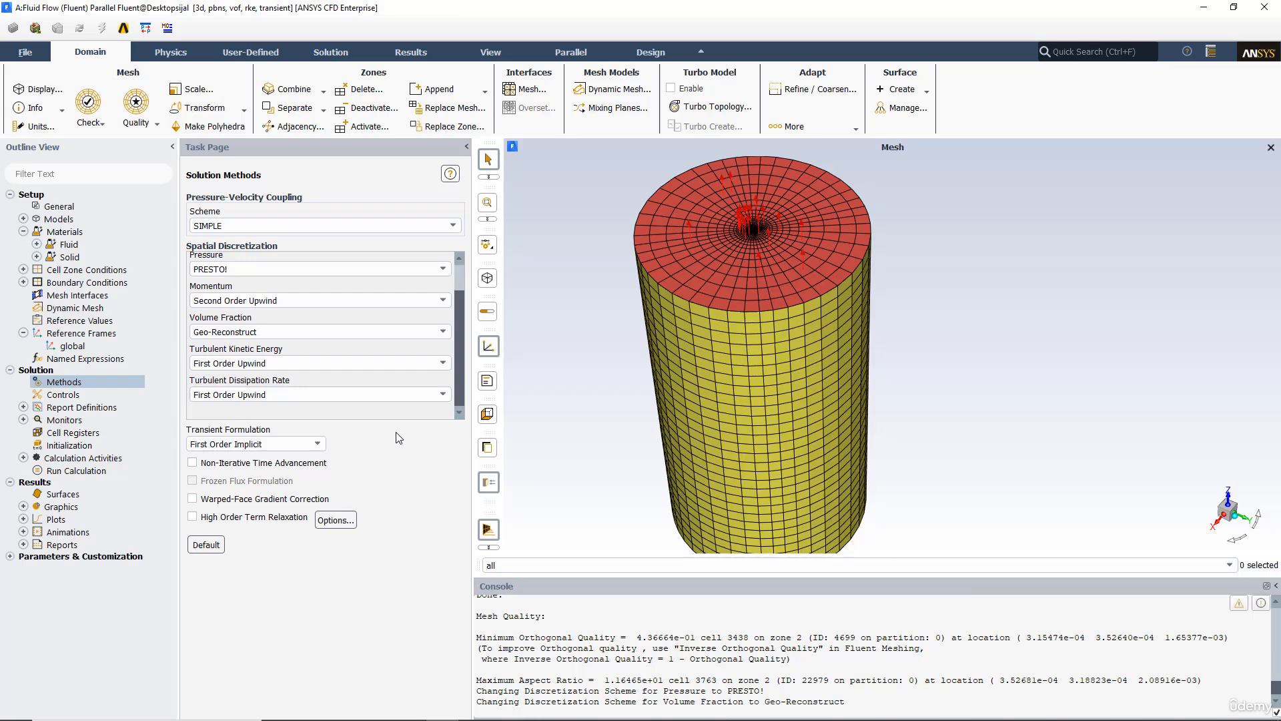
Step: Set the absolute convergence criteria of all residuals to 0.0001 in the residual monitors
left_click(79, 396)
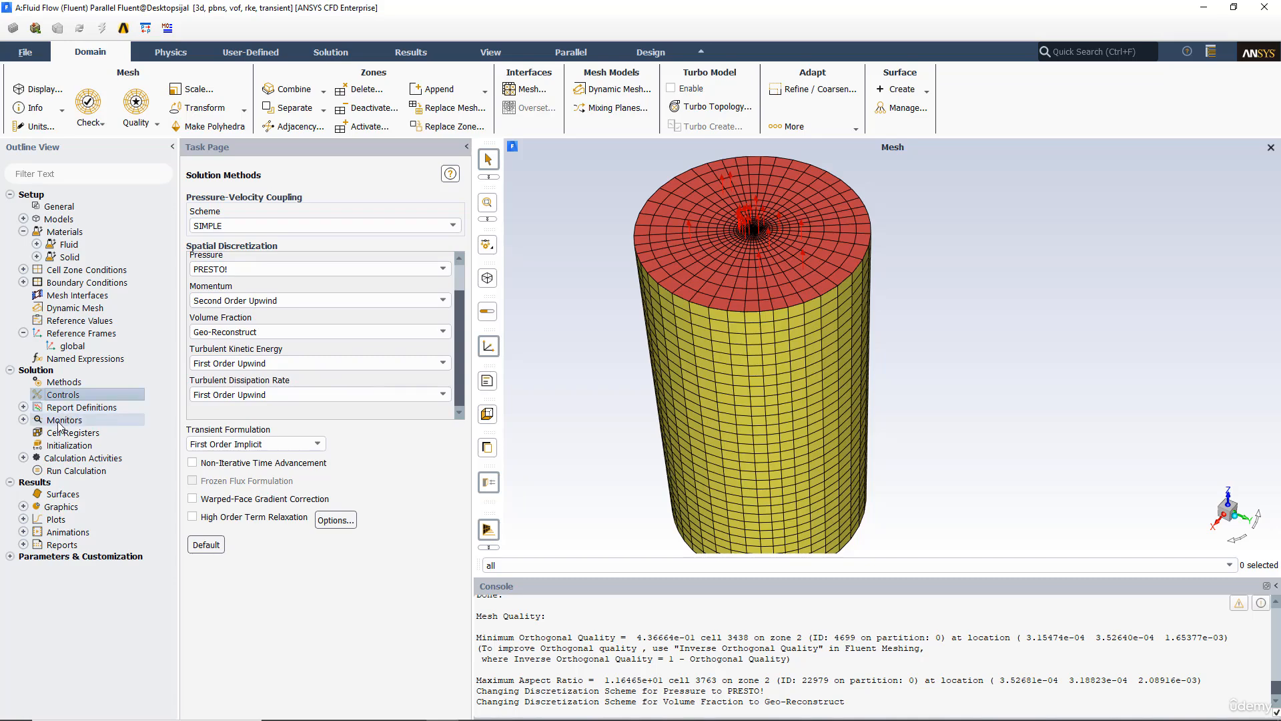
double_click(63, 421)
double_click(76, 432)
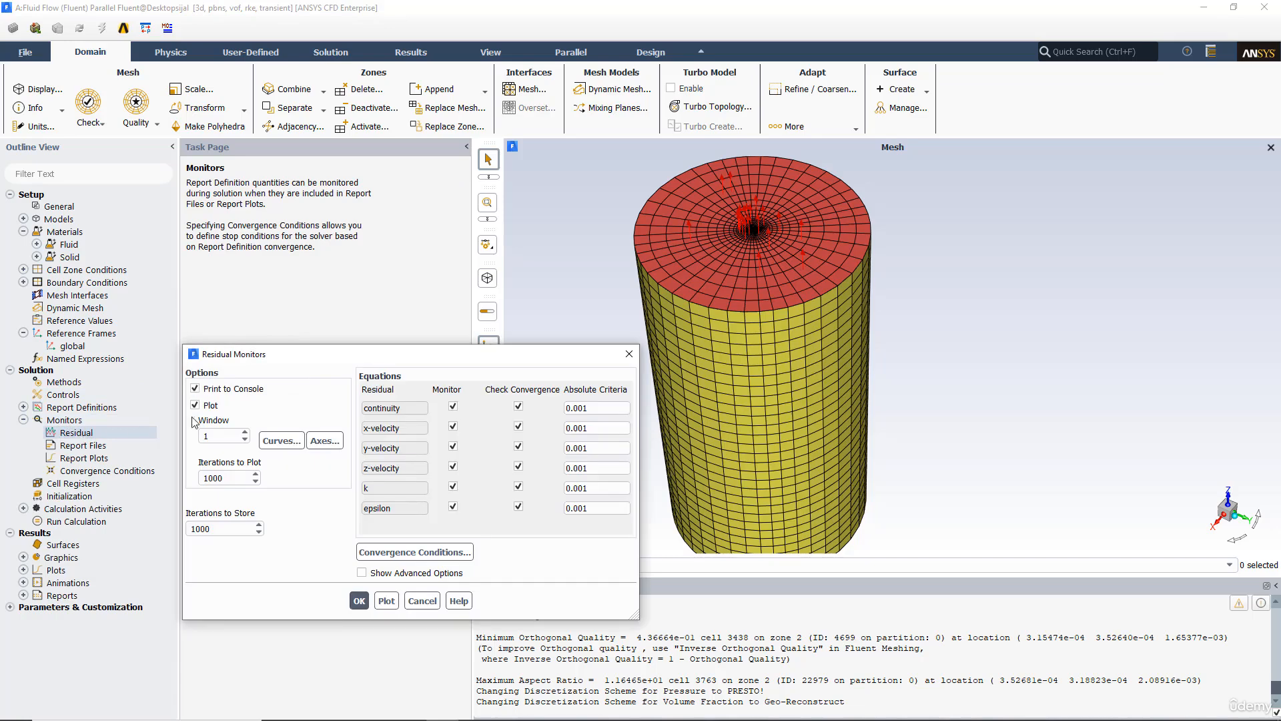
left_click(576, 408)
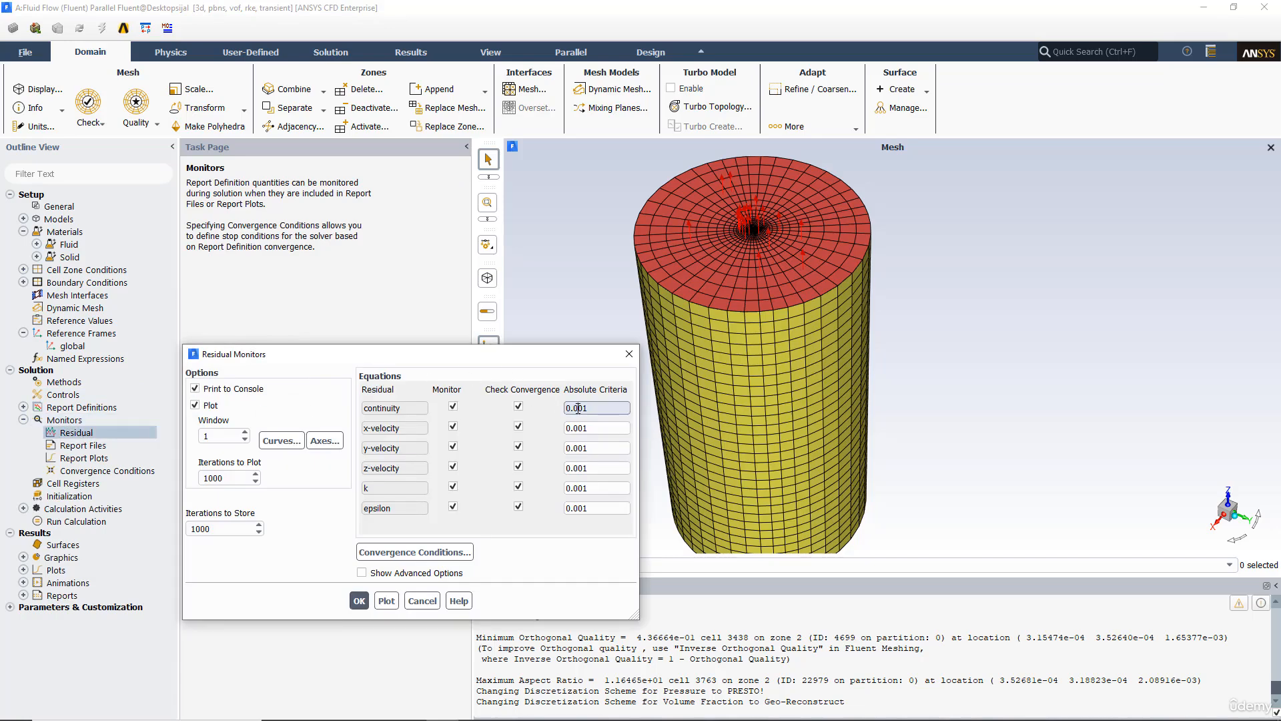
type("0")
left_click(578, 428)
type("0")
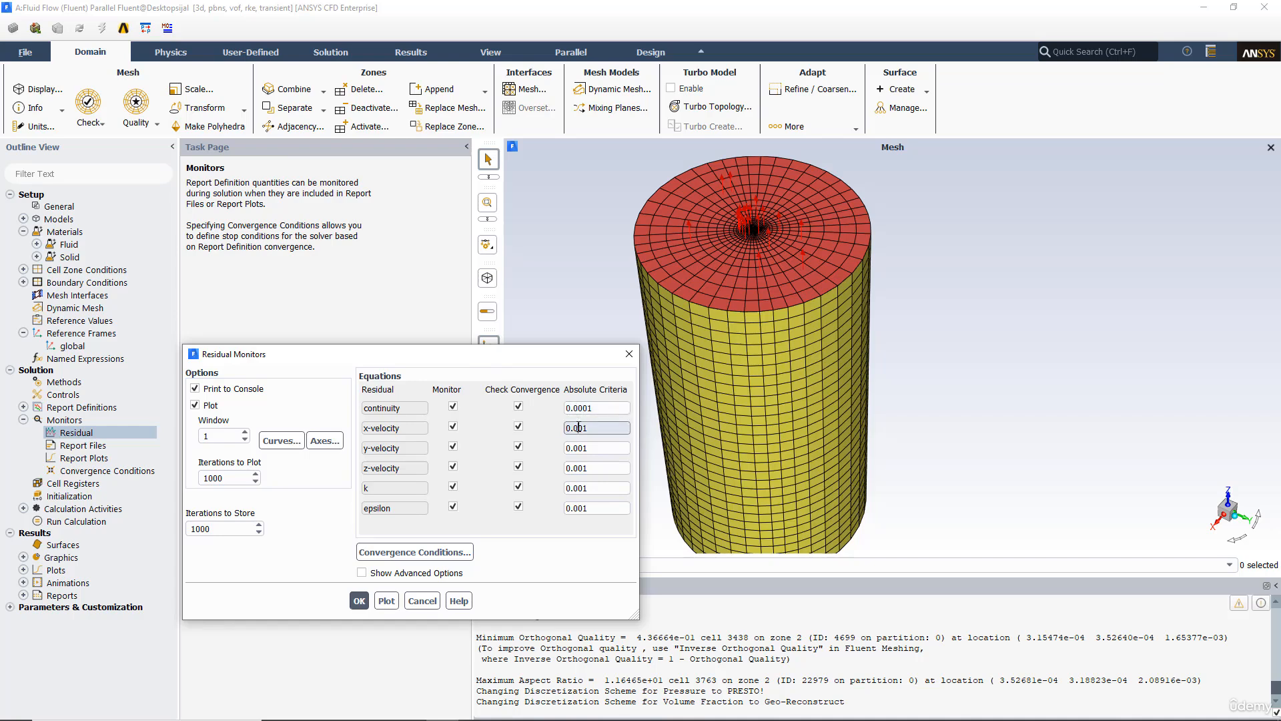
left_click(580, 448)
type("0")
left_click(578, 468)
type("0")
left_click(575, 488)
type("0")
left_click(575, 508)
type("0")
left_click(360, 600)
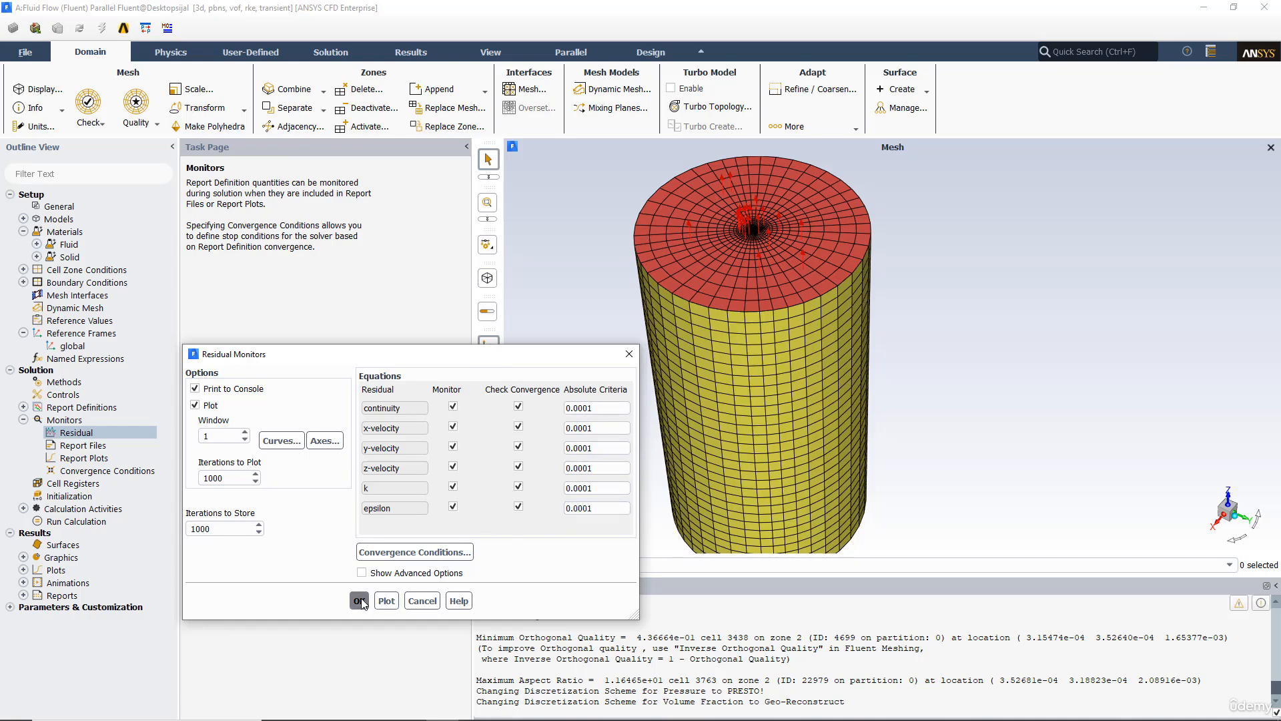
Step: Initialize the solution with standard initialization and a phase-2 volume fraction of 1
left_click(64, 498)
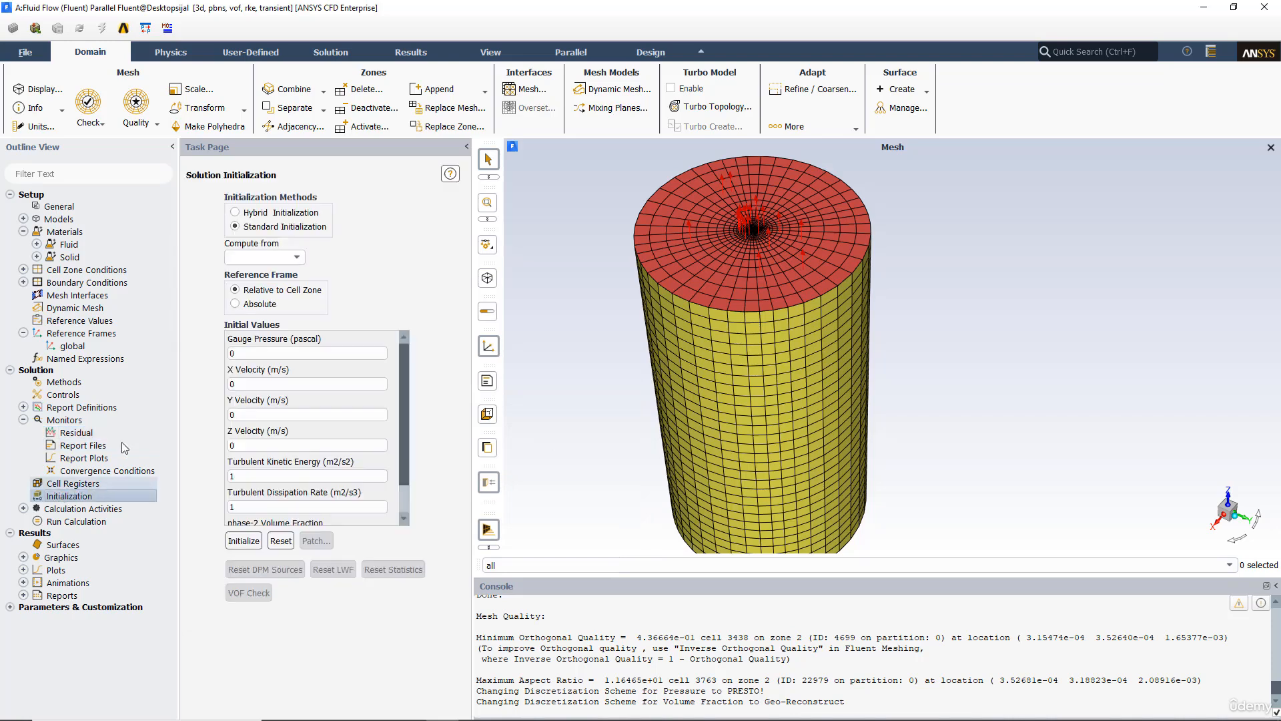
scroll(408, 419, "down", 1)
scroll(409, 401, "up", 2)
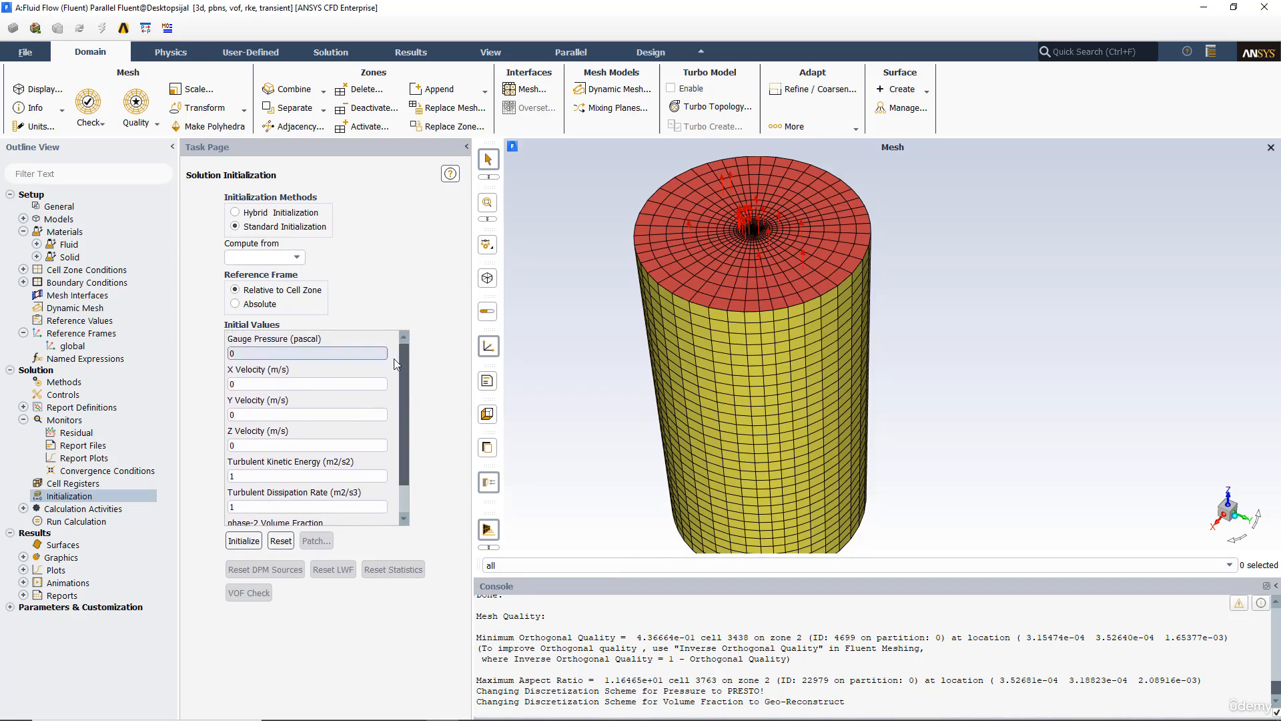
scroll(409, 427, "down", 1)
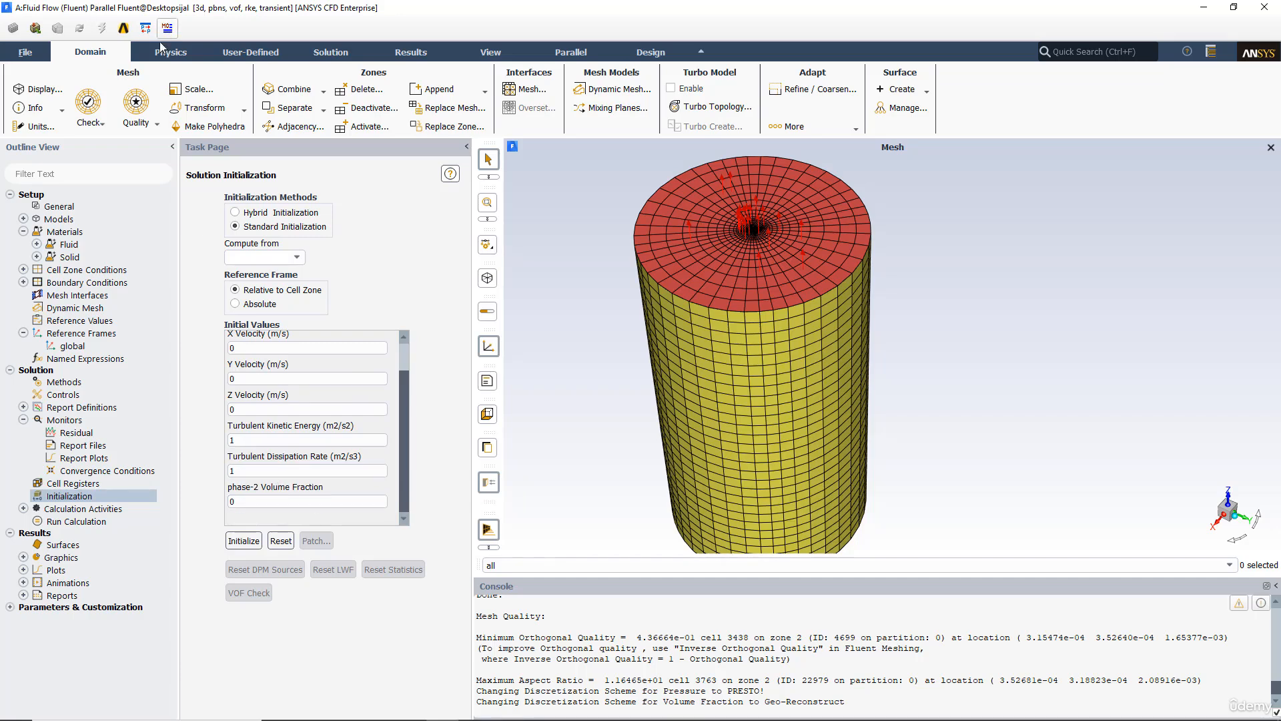
key("Tab")
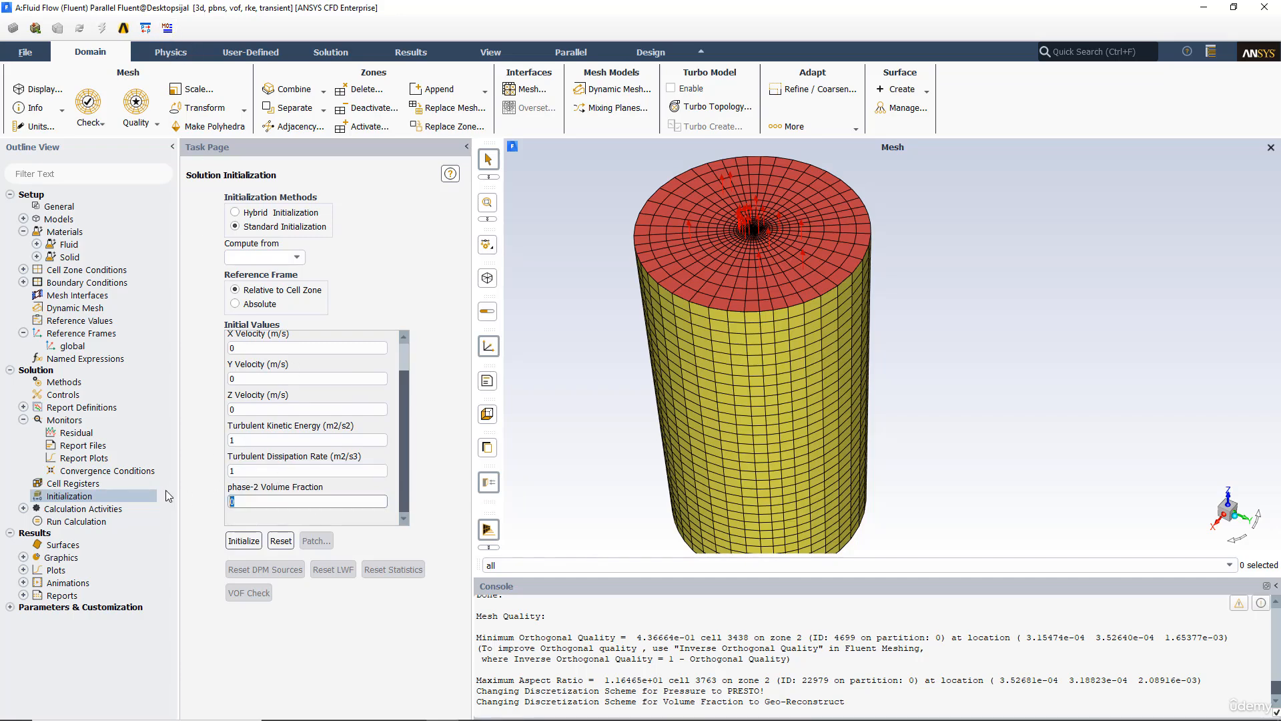
type("1")
left_click(251, 545)
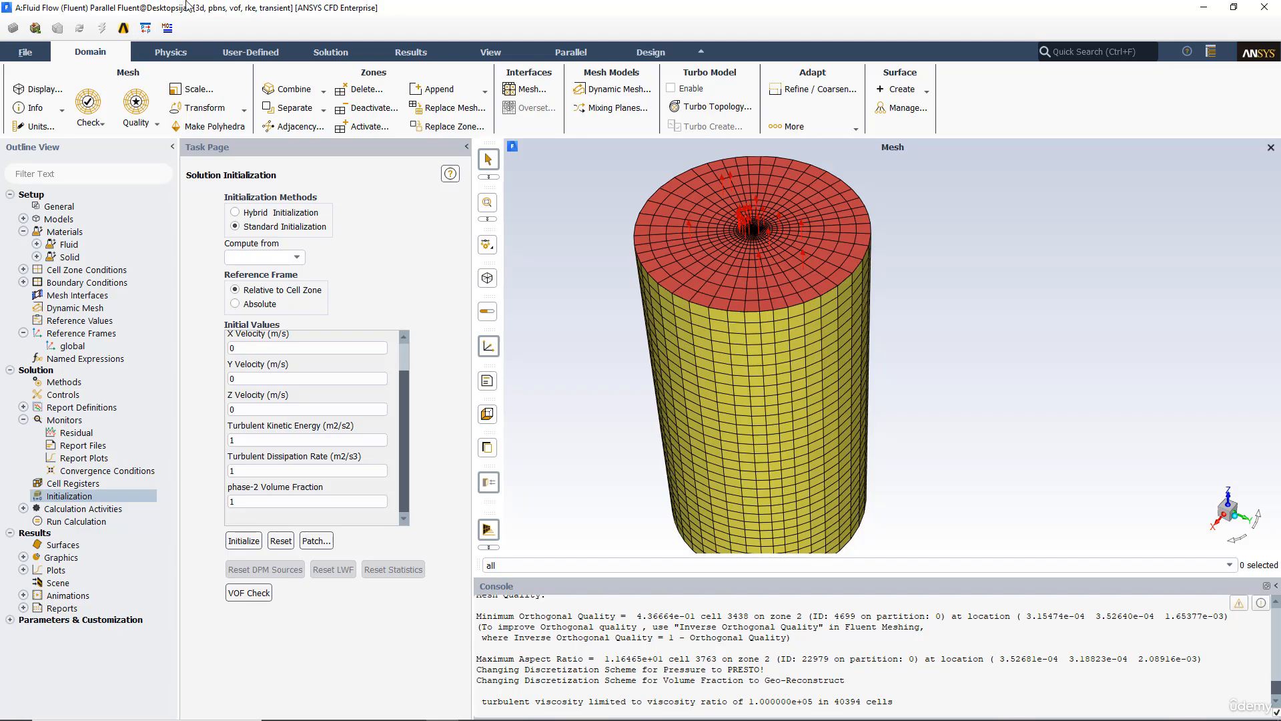
Step: Enable gravity in the General solver settings
left_click(171, 52)
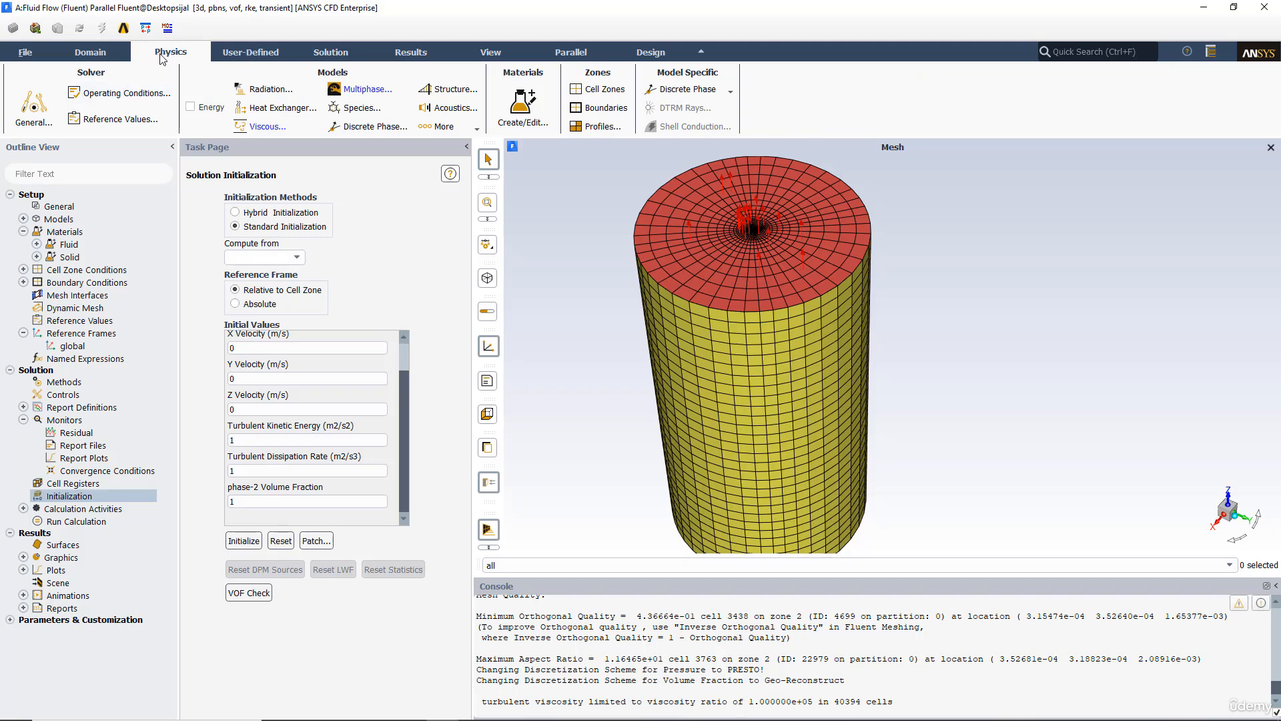
left_click(117, 96)
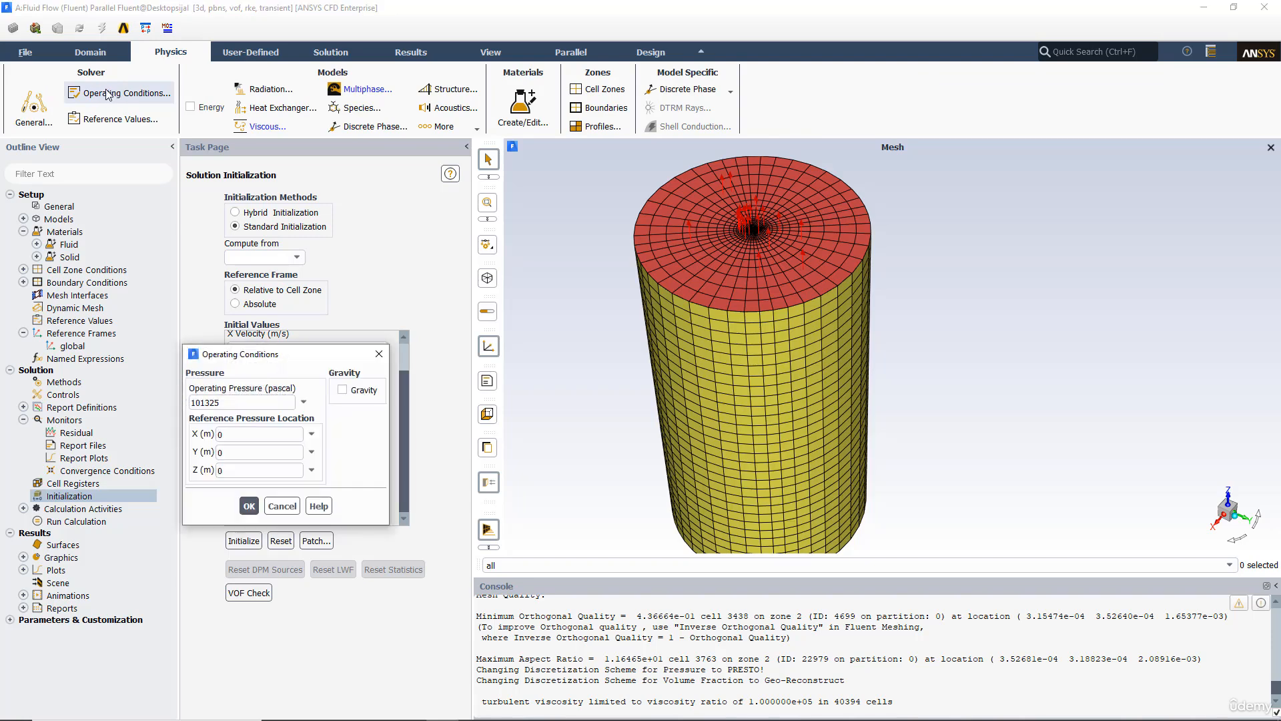
left_click_drag(284, 354, 636, 200)
left_click(58, 207)
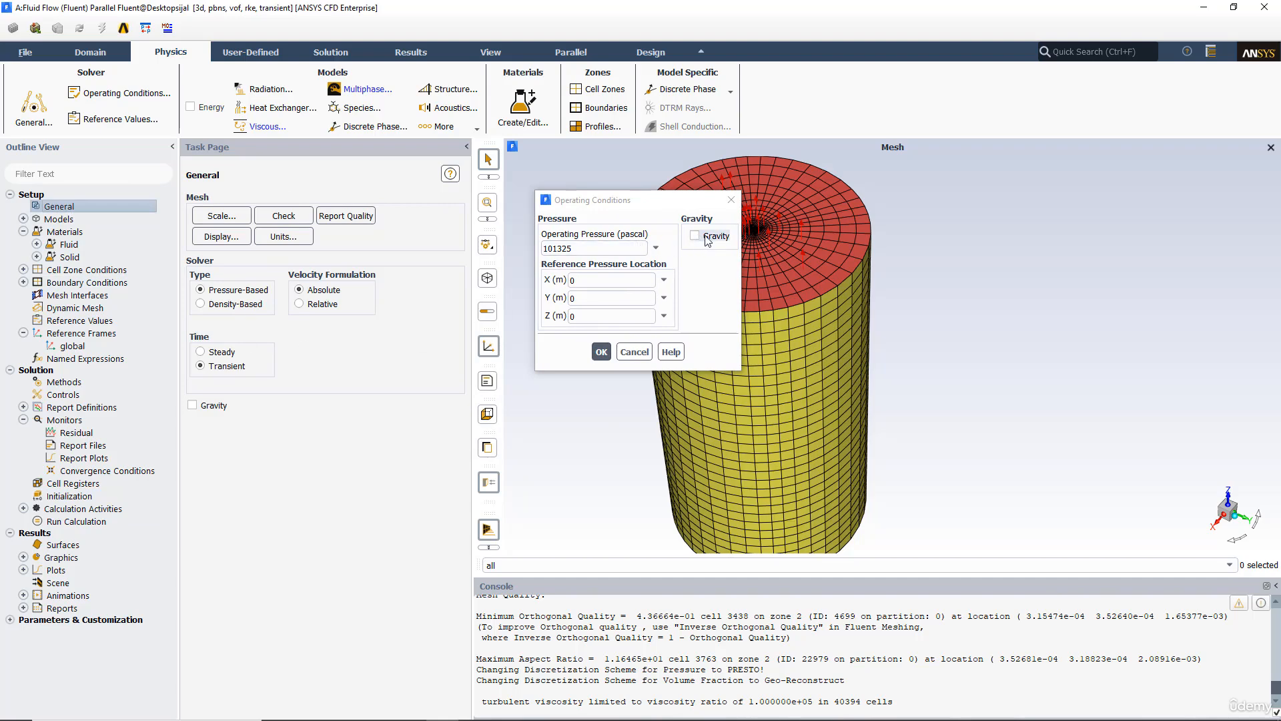
left_click(207, 409)
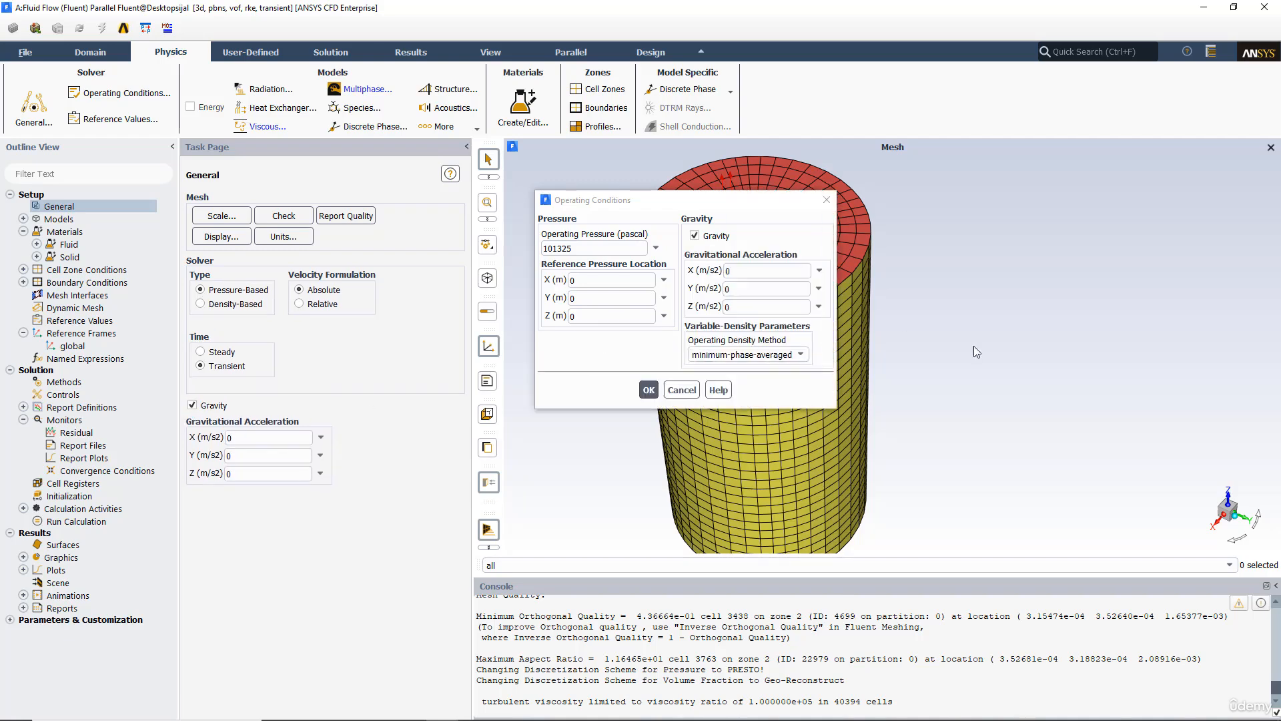
Step: Set the gravitational acceleration in the Z direction to -9.81 m/s2
left_click_drag(1048, 457, 1050, 393)
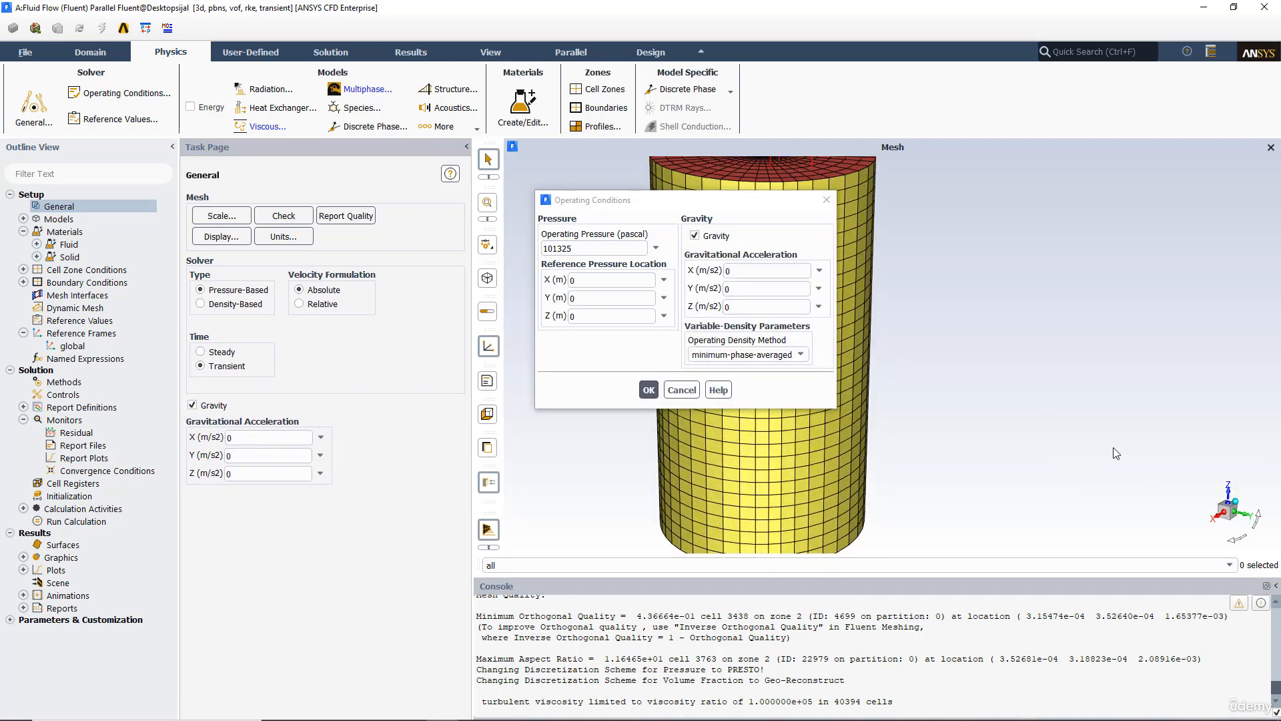
left_click_drag(1117, 454, 926, 243)
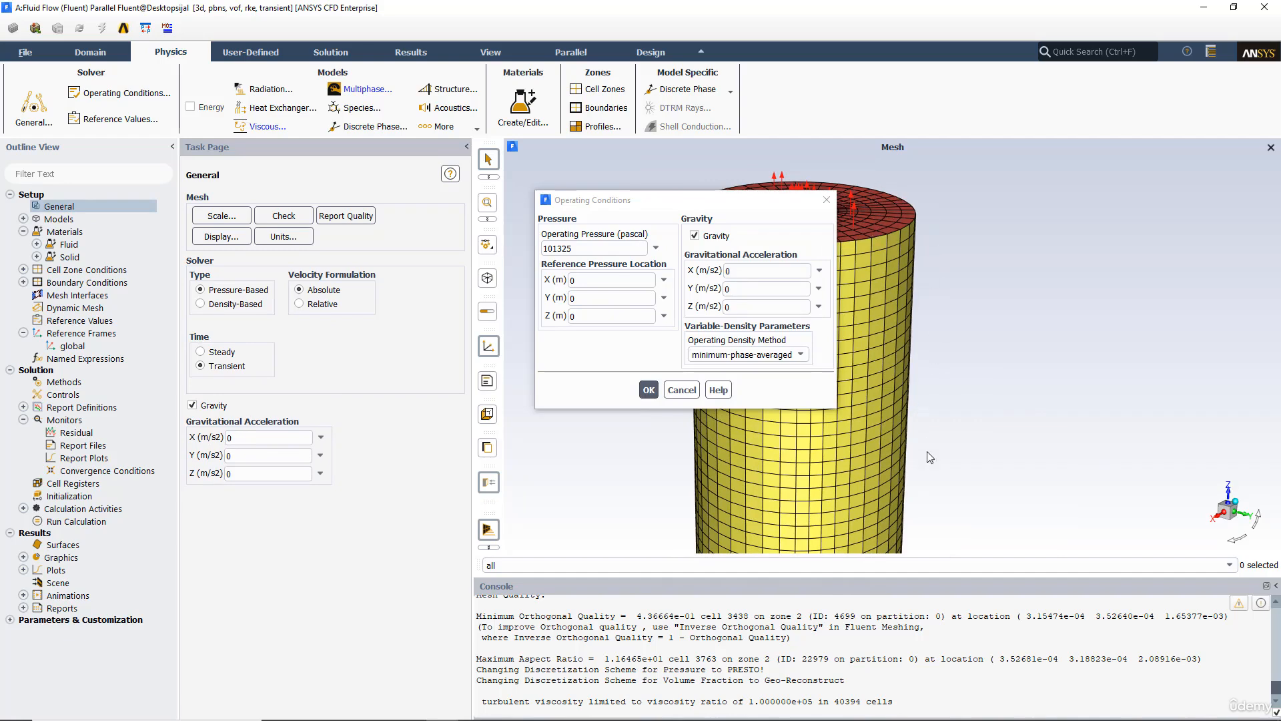
left_click(230, 474)
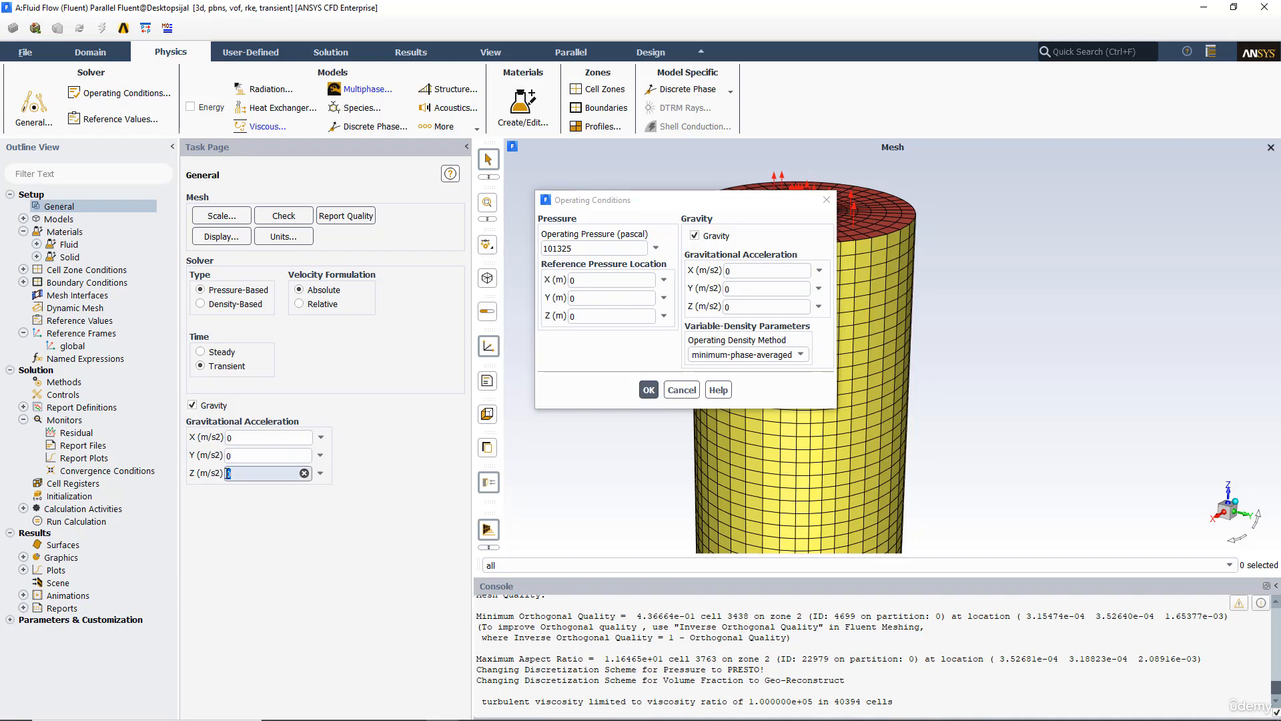
type("-")
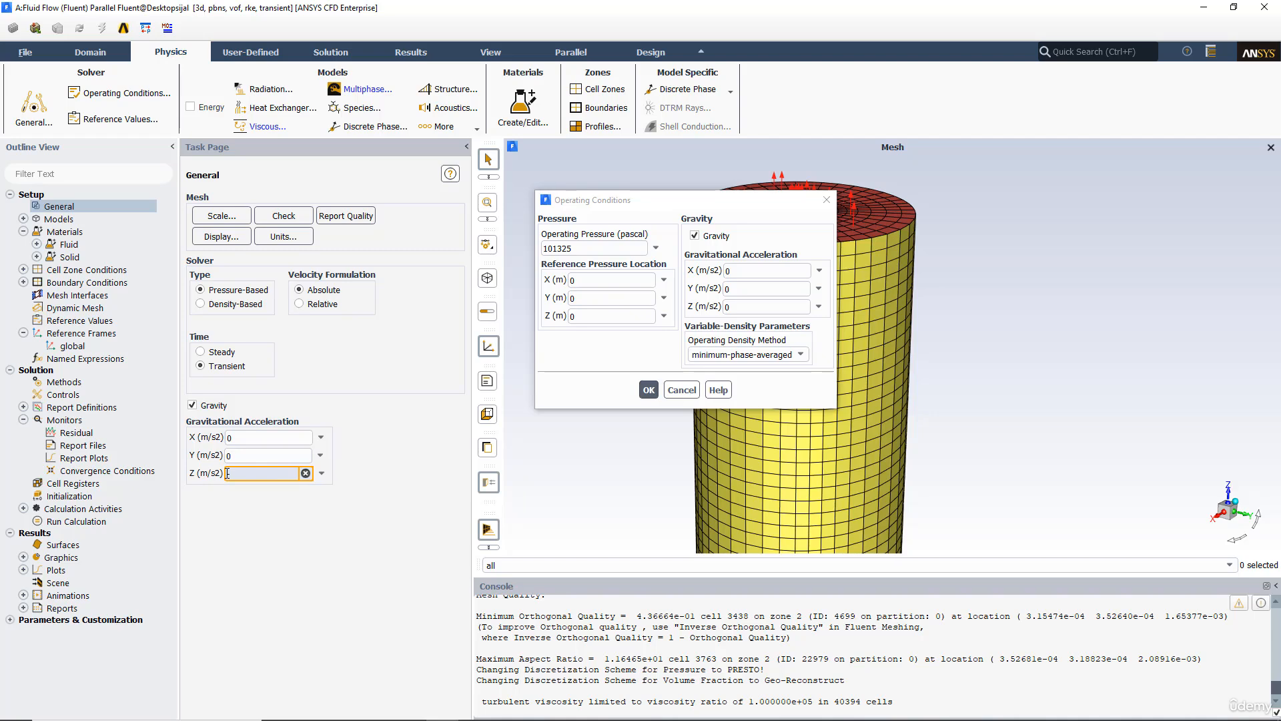
type("9.81")
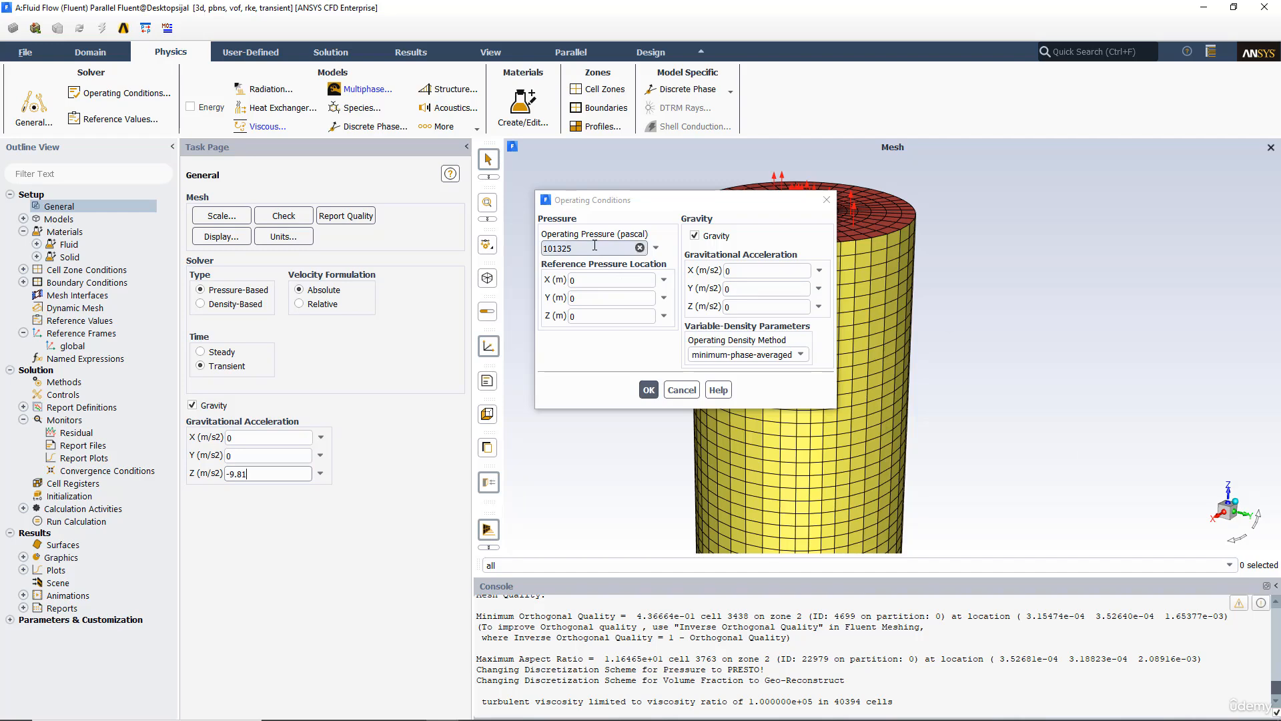
left_click(653, 388)
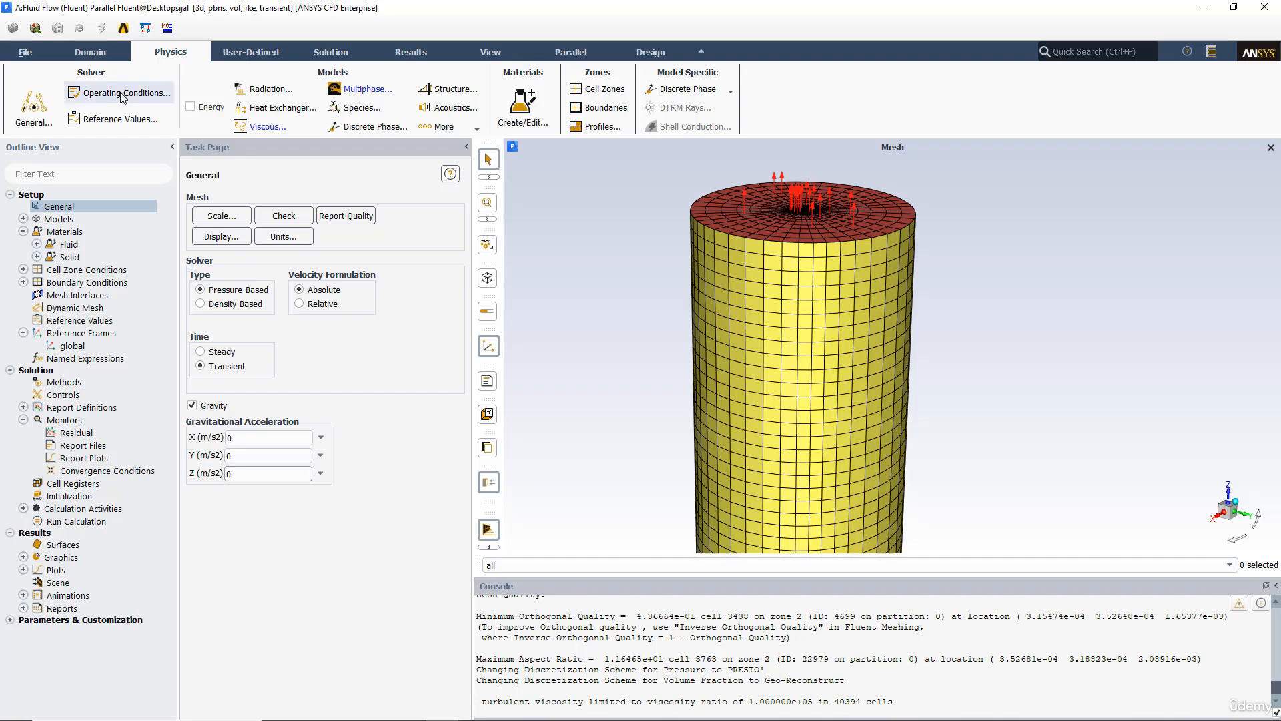
double_click(257, 472)
type("-9.81")
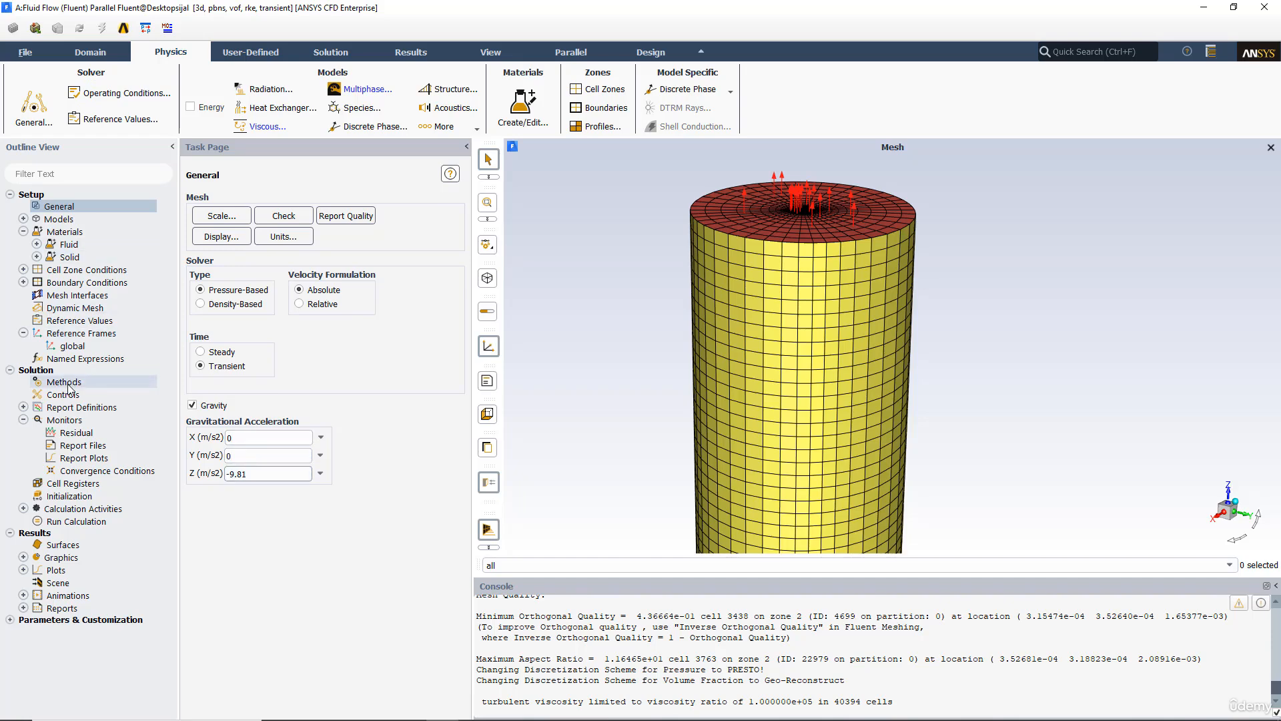
Step: Set the operating density method to user-input in the operating conditions
left_click(119, 95)
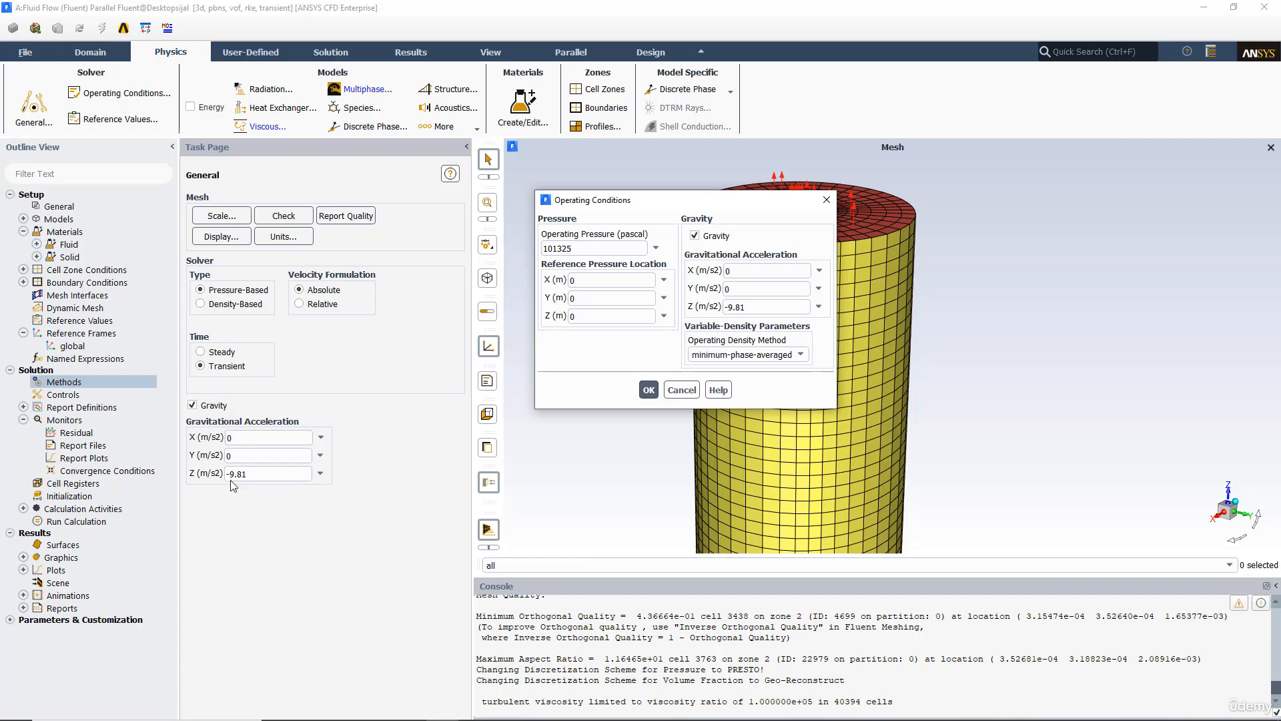
left_click(777, 356)
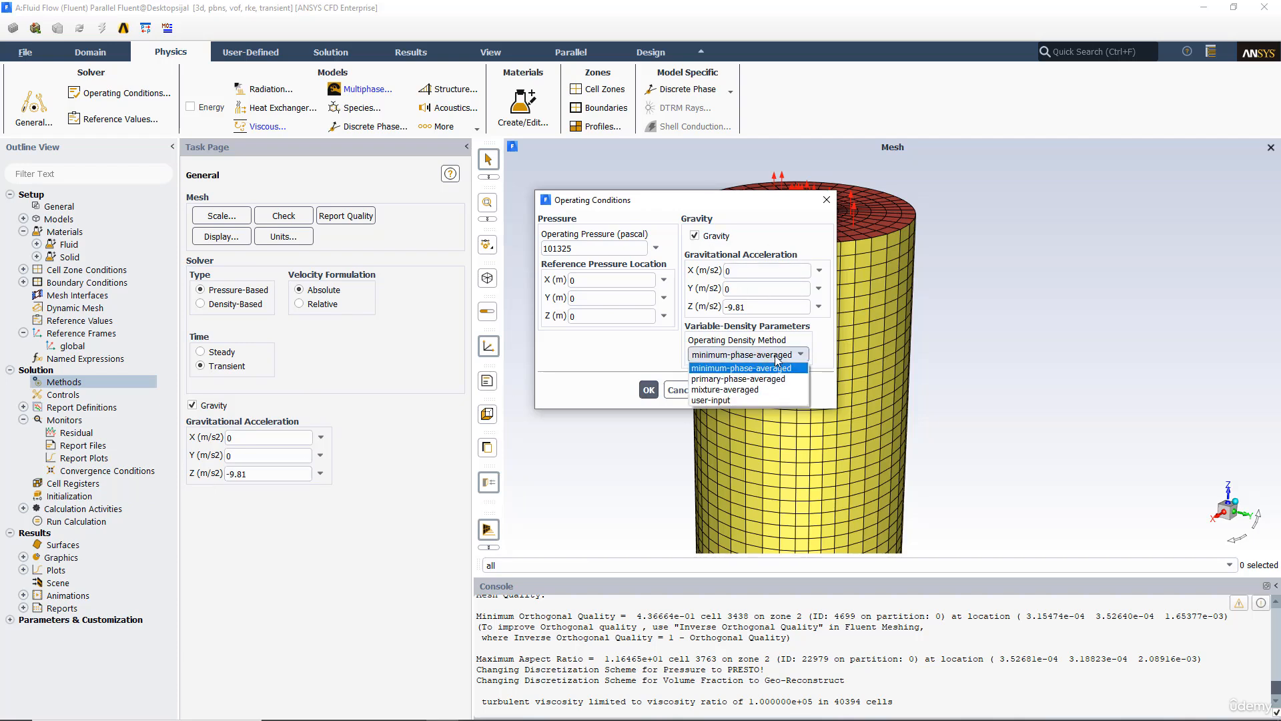
left_click(729, 400)
double_click(723, 384)
left_click_drag(745, 212, 505, 259)
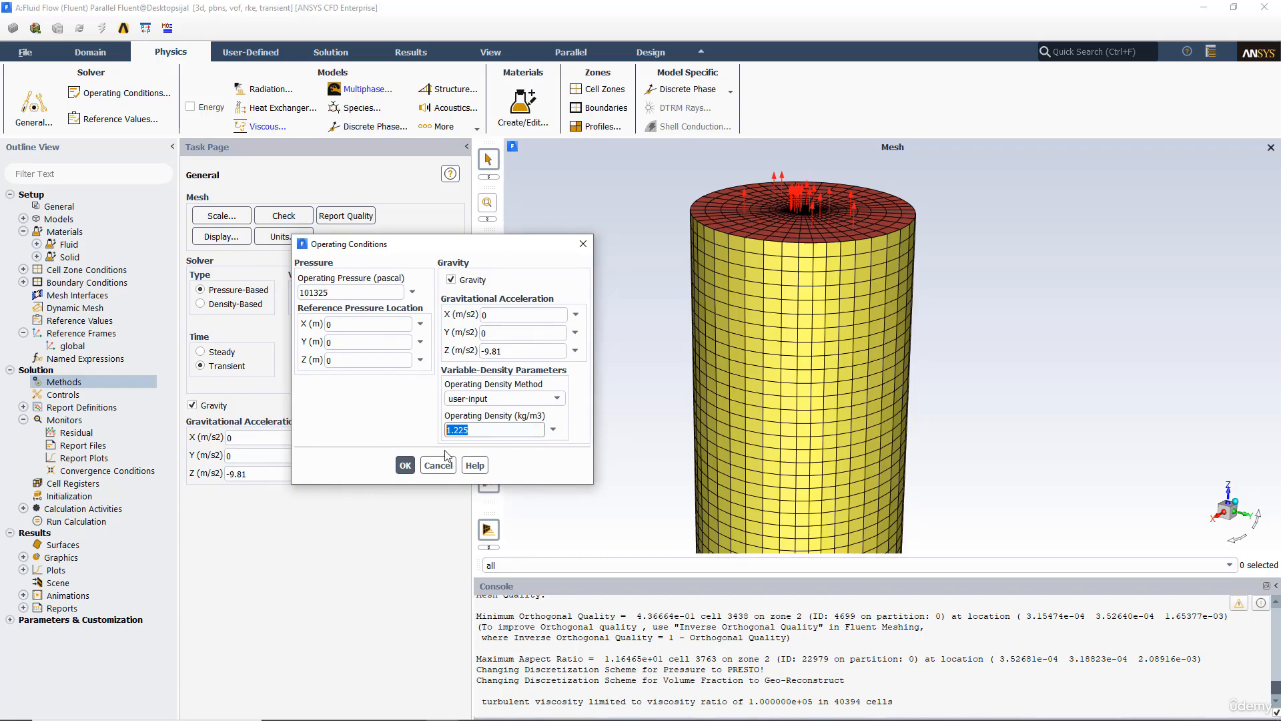
left_click(405, 465)
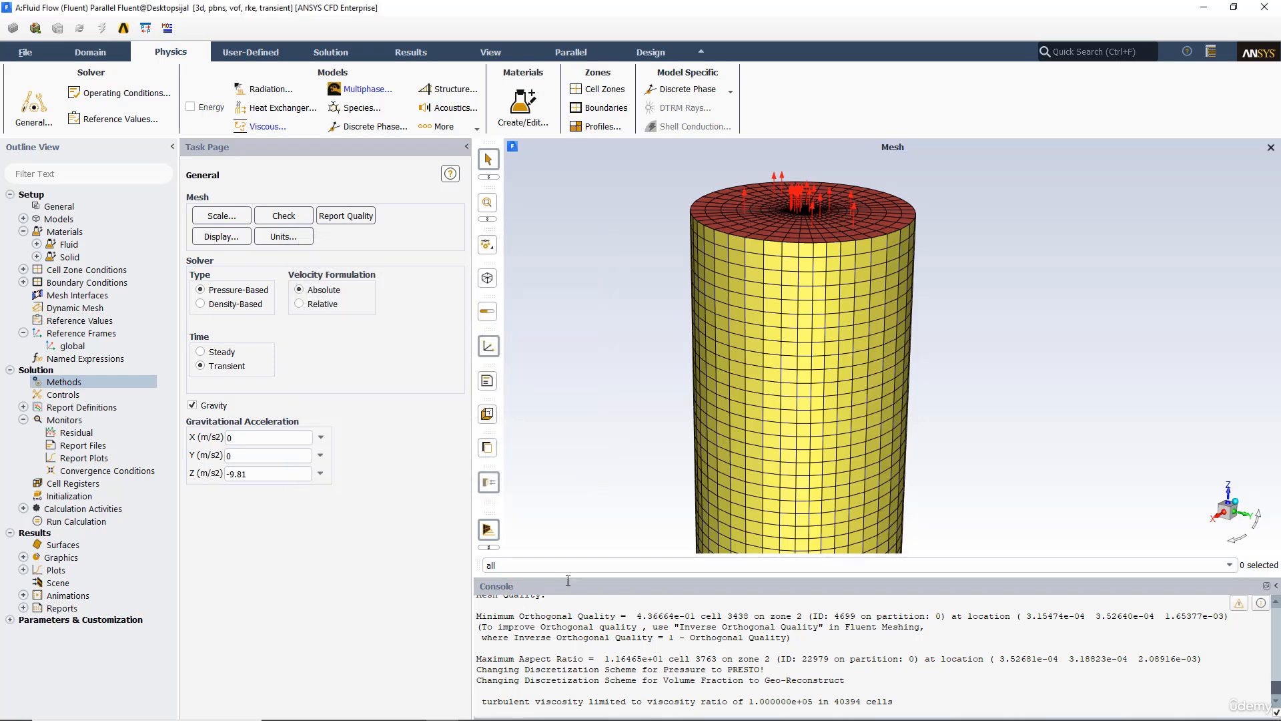
Step: Inspect the properties of the air material
left_click_drag(570, 577, 570, 618)
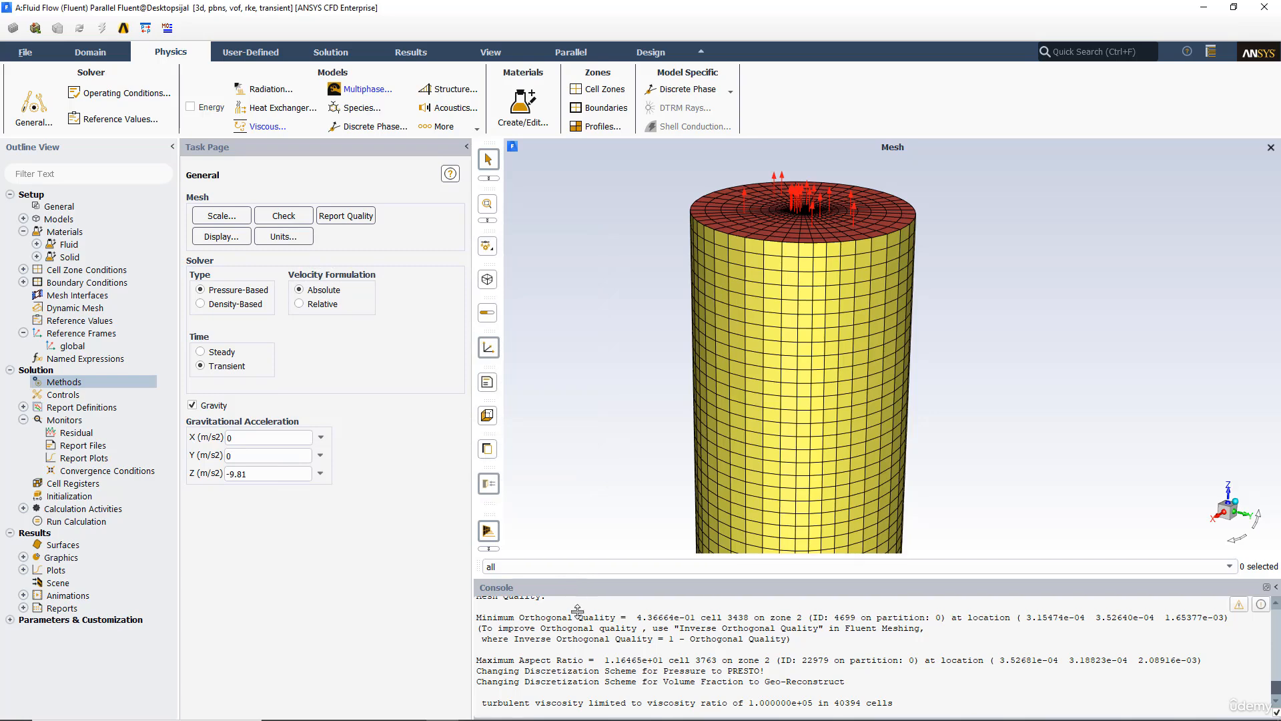
double_click(67, 284)
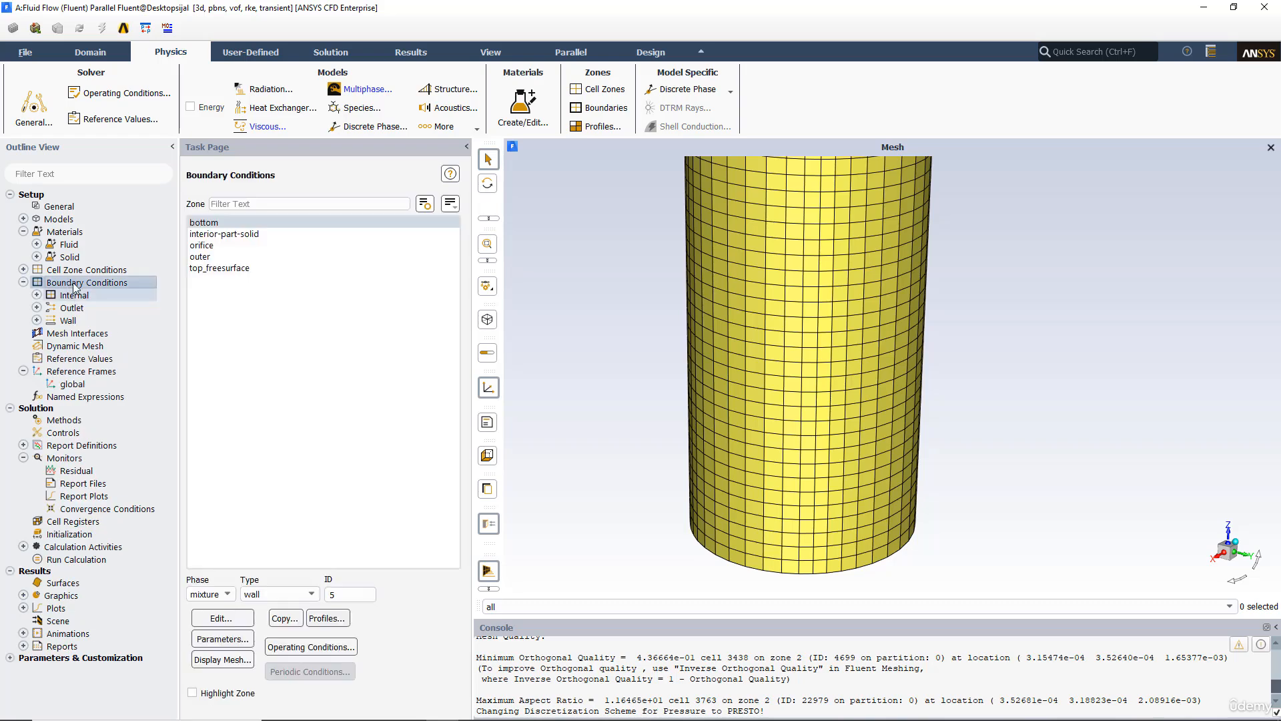
double_click(65, 232)
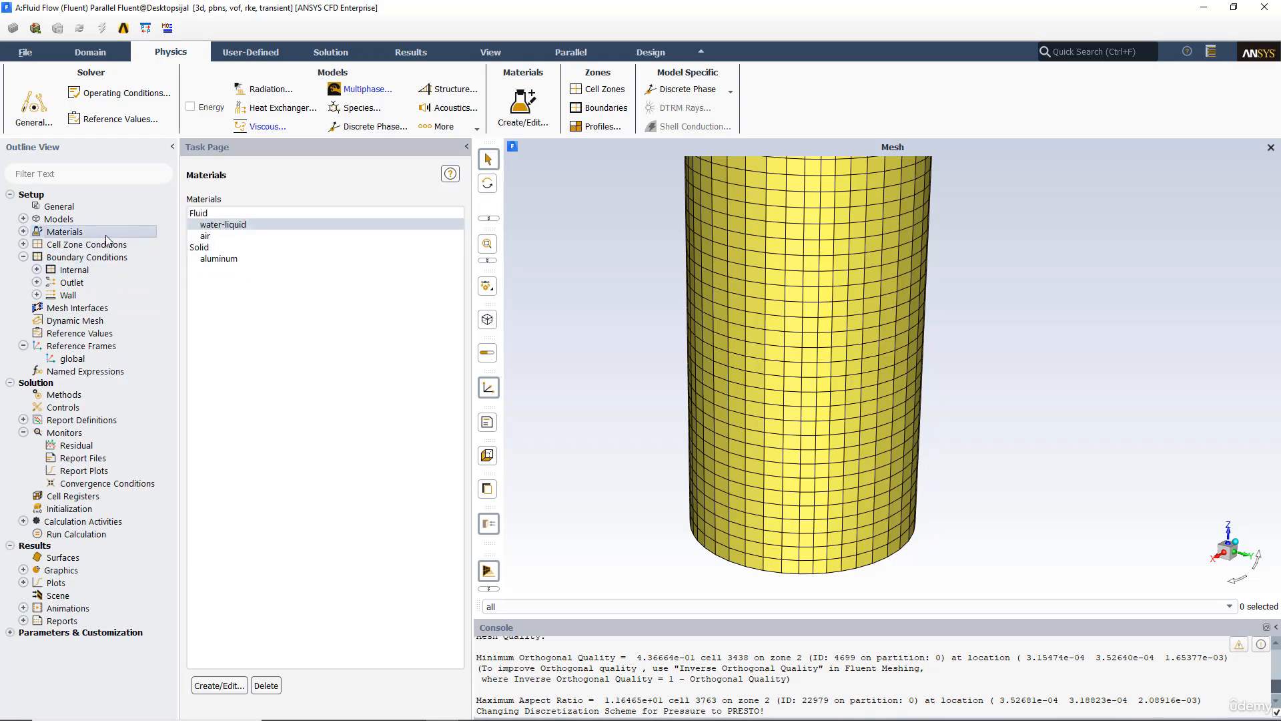
double_click(198, 234)
left_click(205, 236)
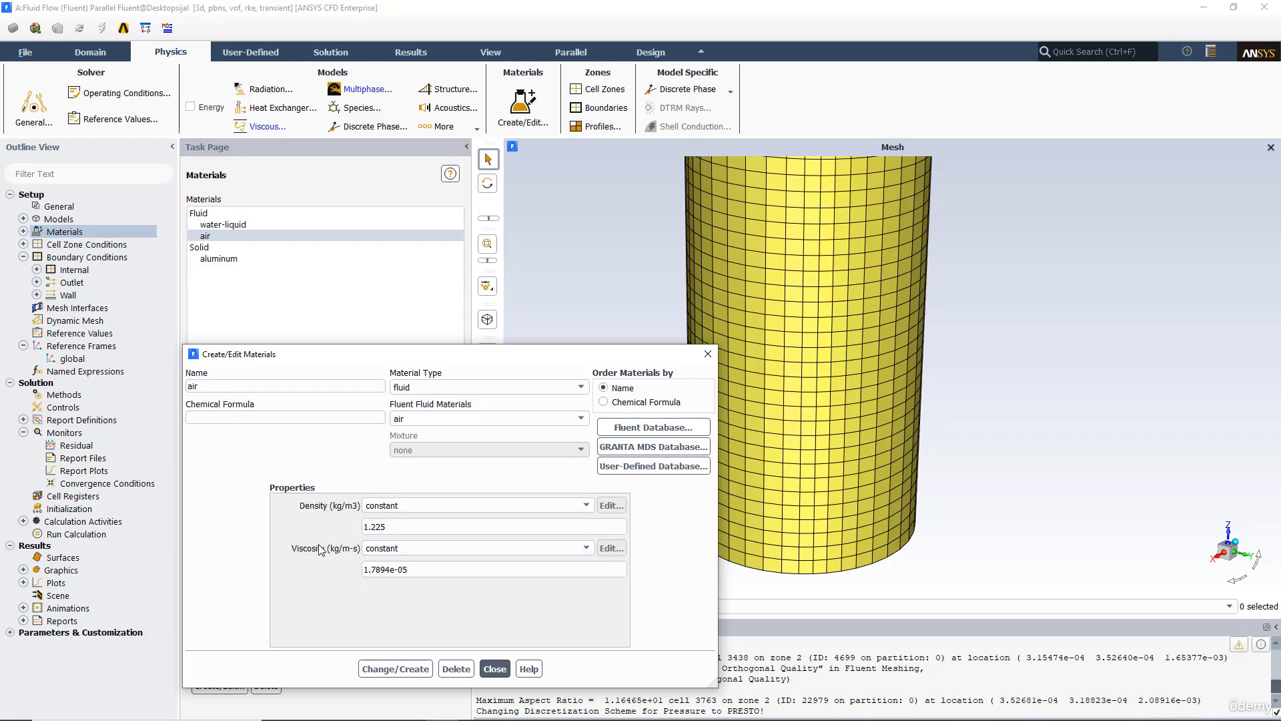
left_click(709, 355)
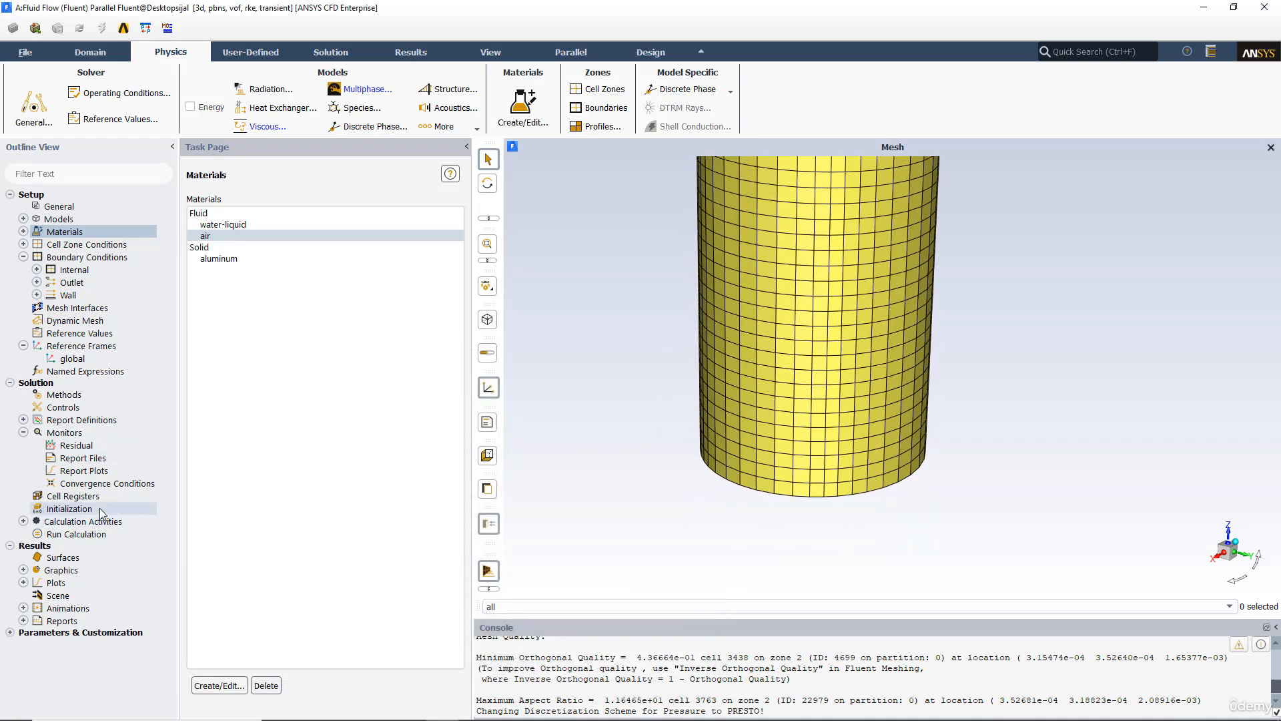
Step: Create an iso-surface of constant mesh X-Coordinate at iso-value 0
left_click(83, 539)
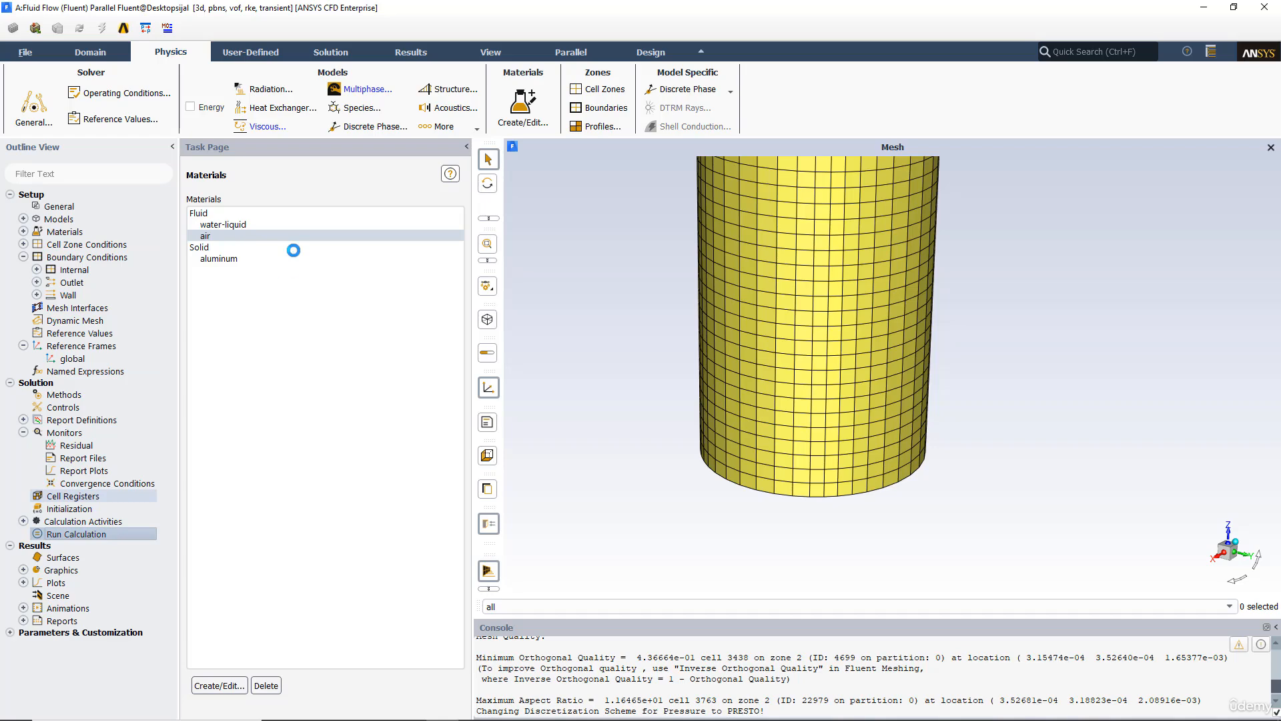
left_click(411, 54)
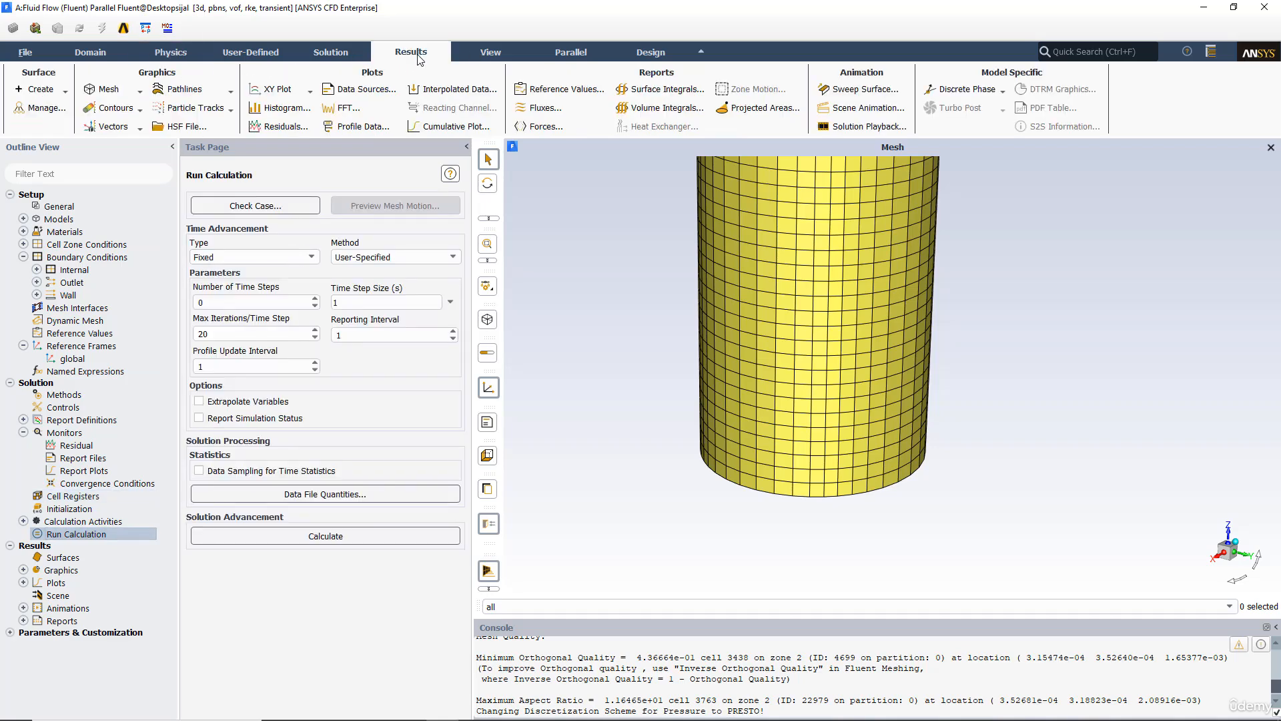
left_click(65, 90)
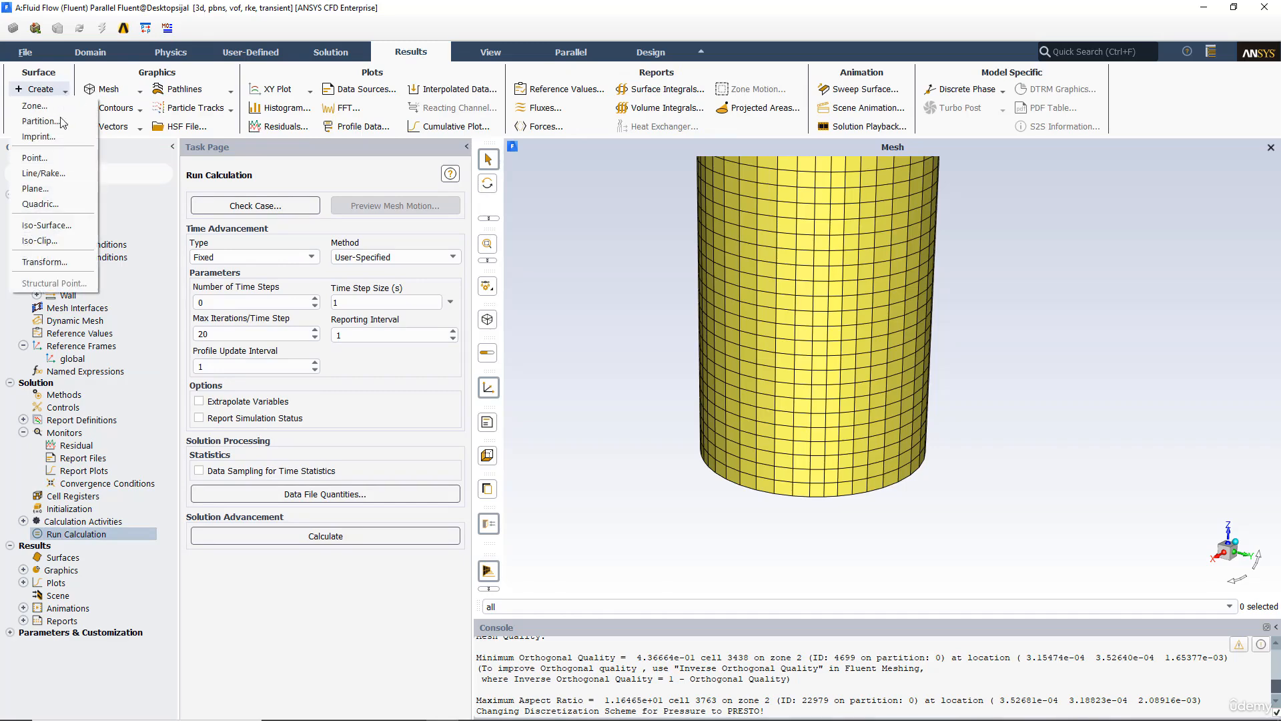
left_click(51, 229)
middle_click_drag(807, 256, 828, 319, "ctrl")
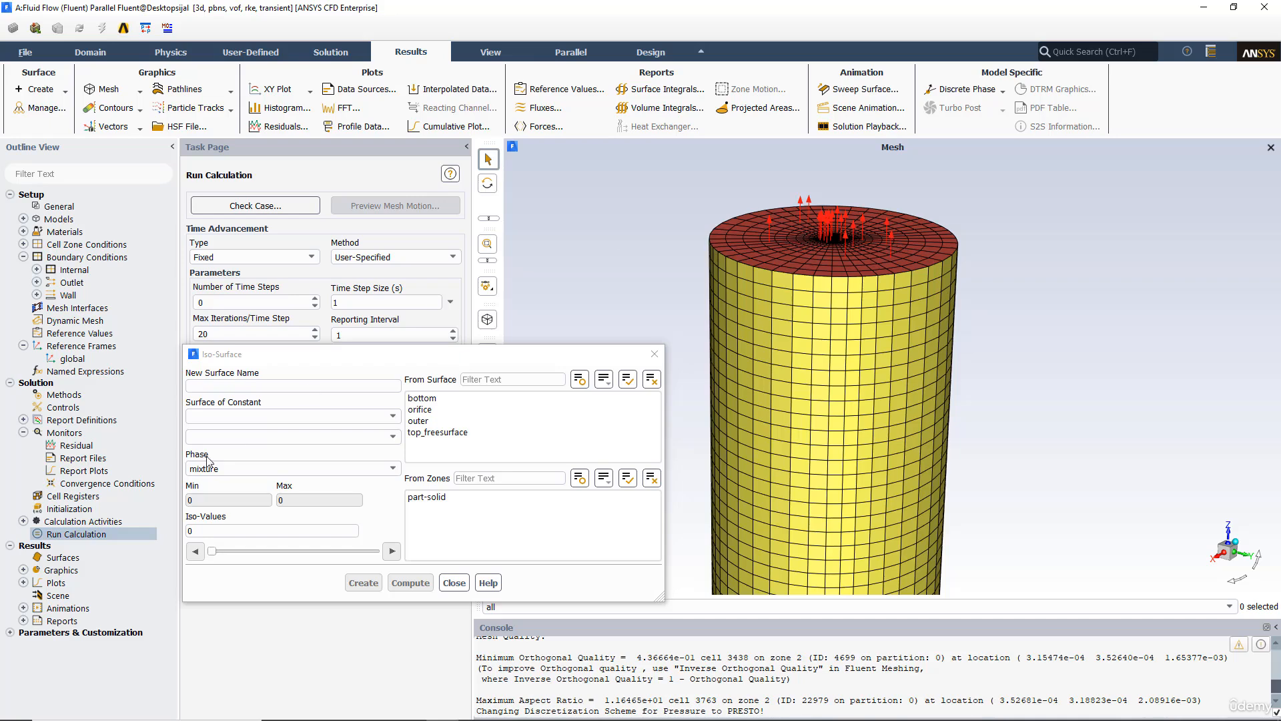
left_click(240, 419)
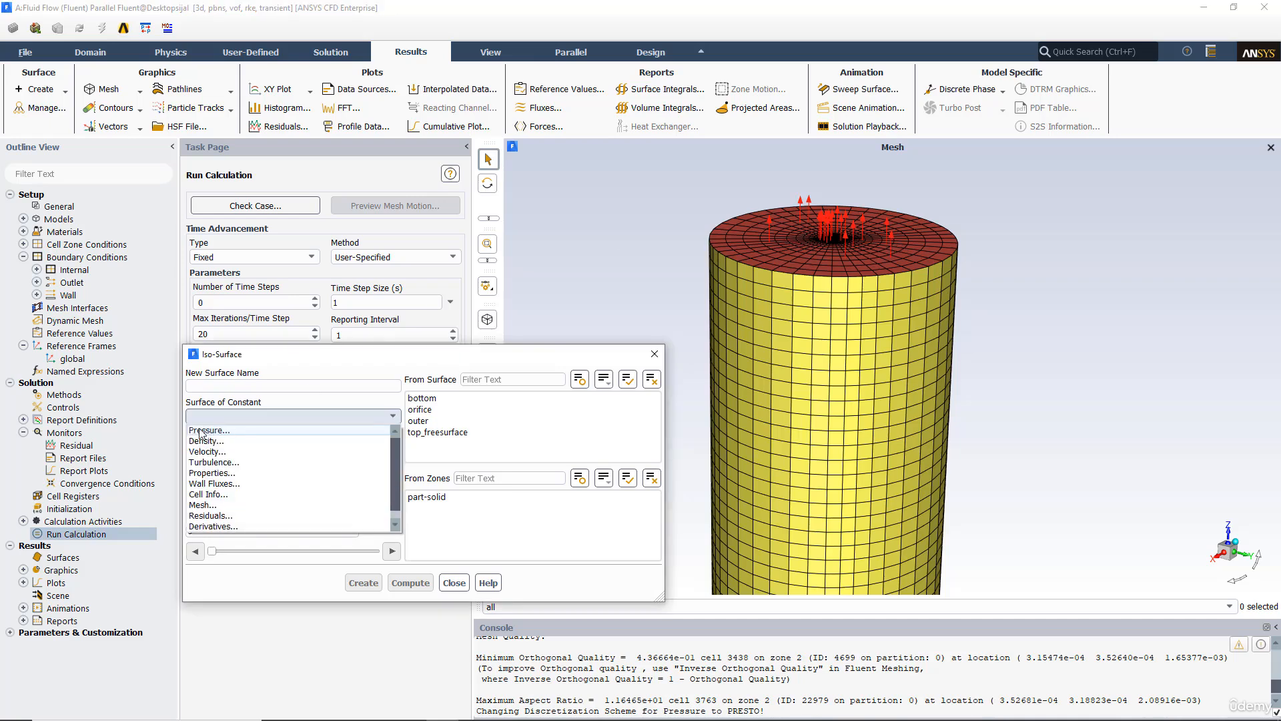
left_click(221, 499)
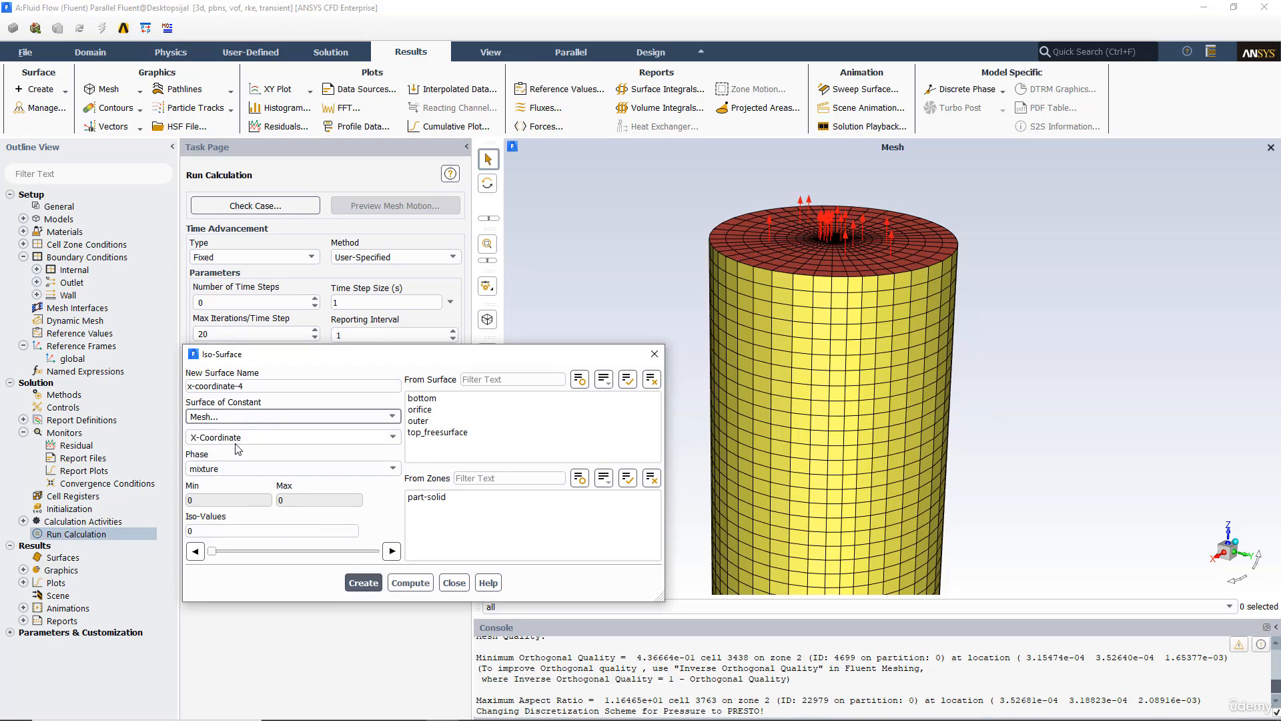
left_click(410, 582)
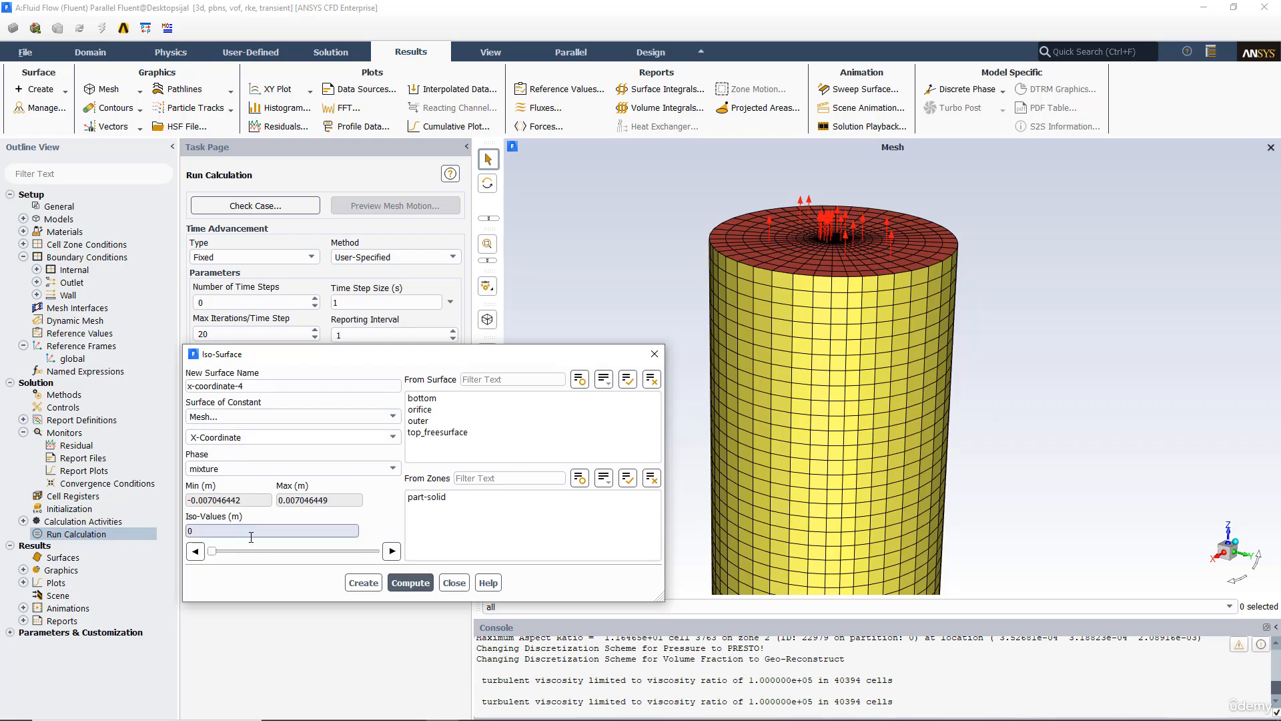
left_click(373, 583)
left_click(365, 587)
Step: Create another iso-surface of constant Y-Coordinate at iso-value 0 and close the dialog
left_click(393, 437)
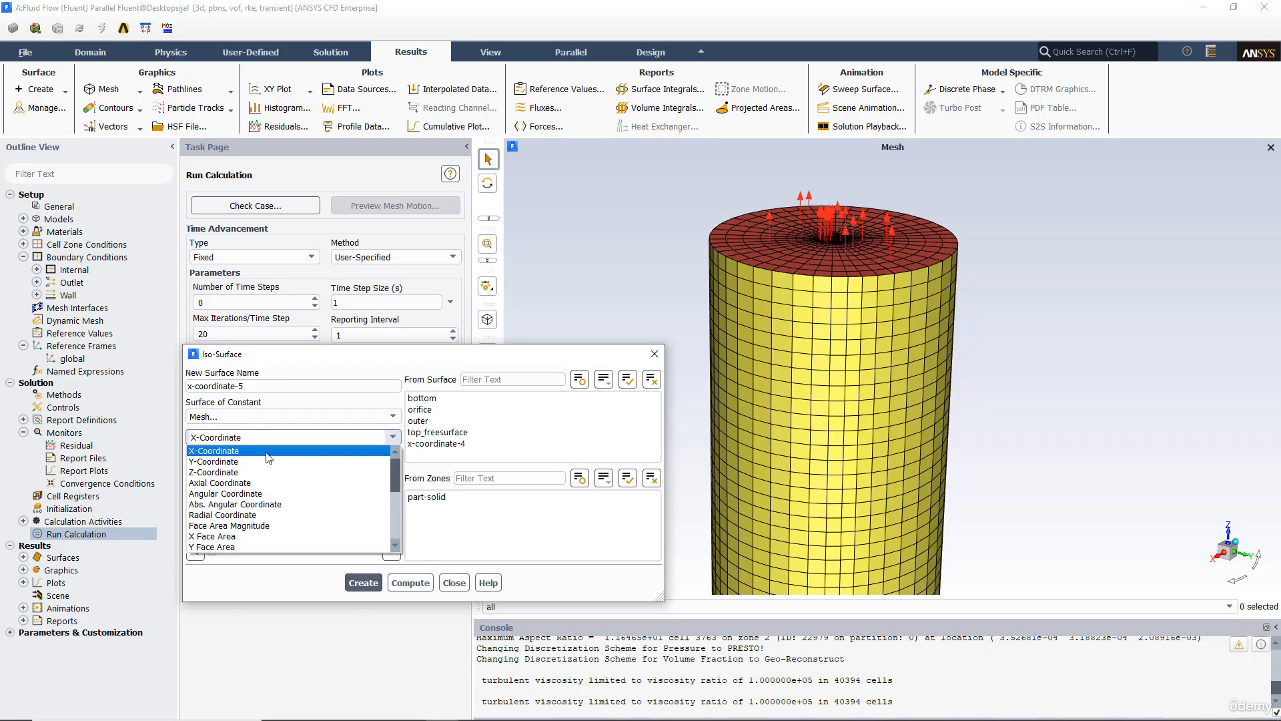
left_click(257, 462)
left_click(364, 583)
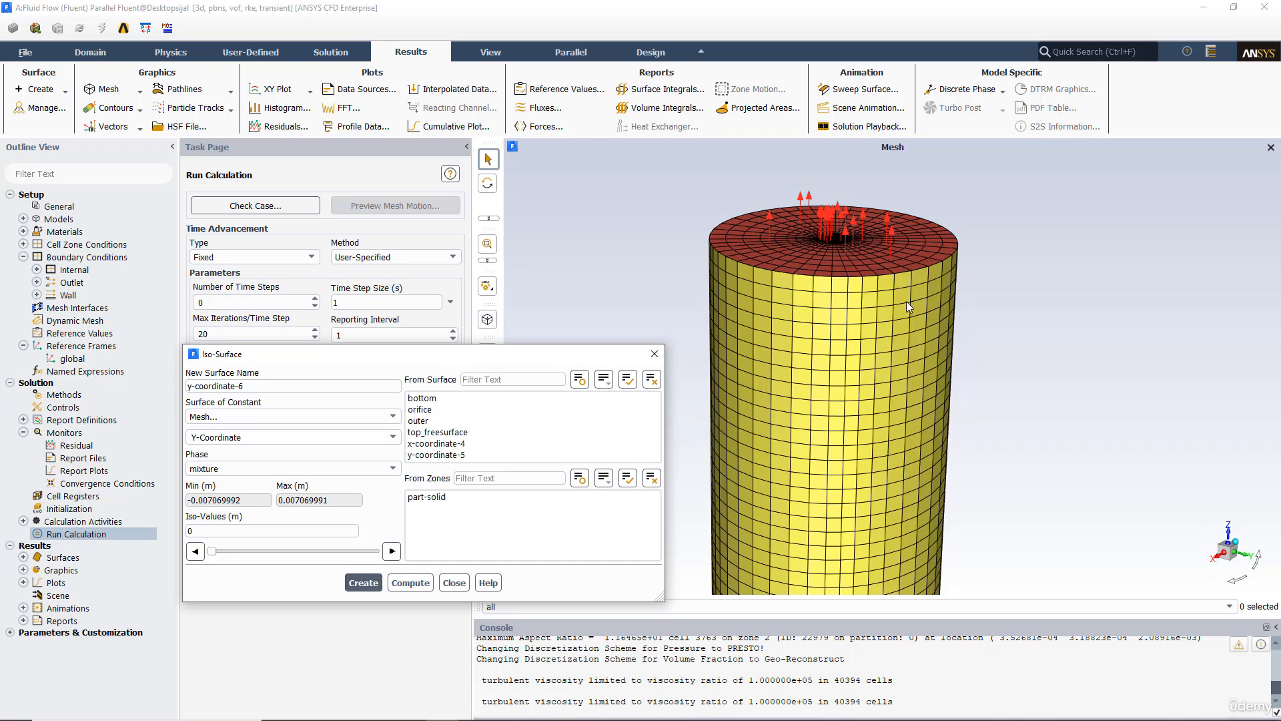
left_click(657, 359)
Step: Display the mesh on the bottom, orifice, top_freesurface and y-coordinate-5 surfaces, leaving out the outer wall
mouse_move(711, 364)
left_mouse_down()
mouse_move(663, 387)
mouse_move(706, 369)
left_mouse_up()
middle_click_drag(706, 369, 716, 393)
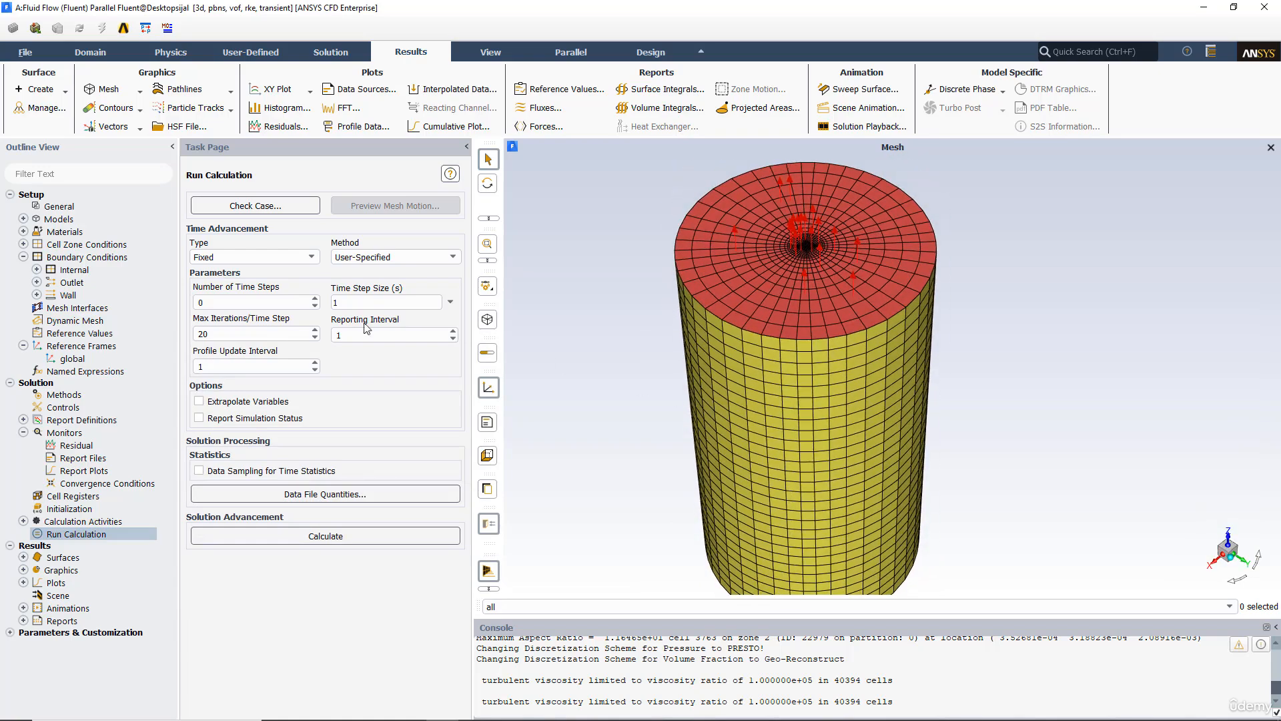
middle_click_drag(698, 284, 708, 276)
left_click_drag(707, 277, 731, 342)
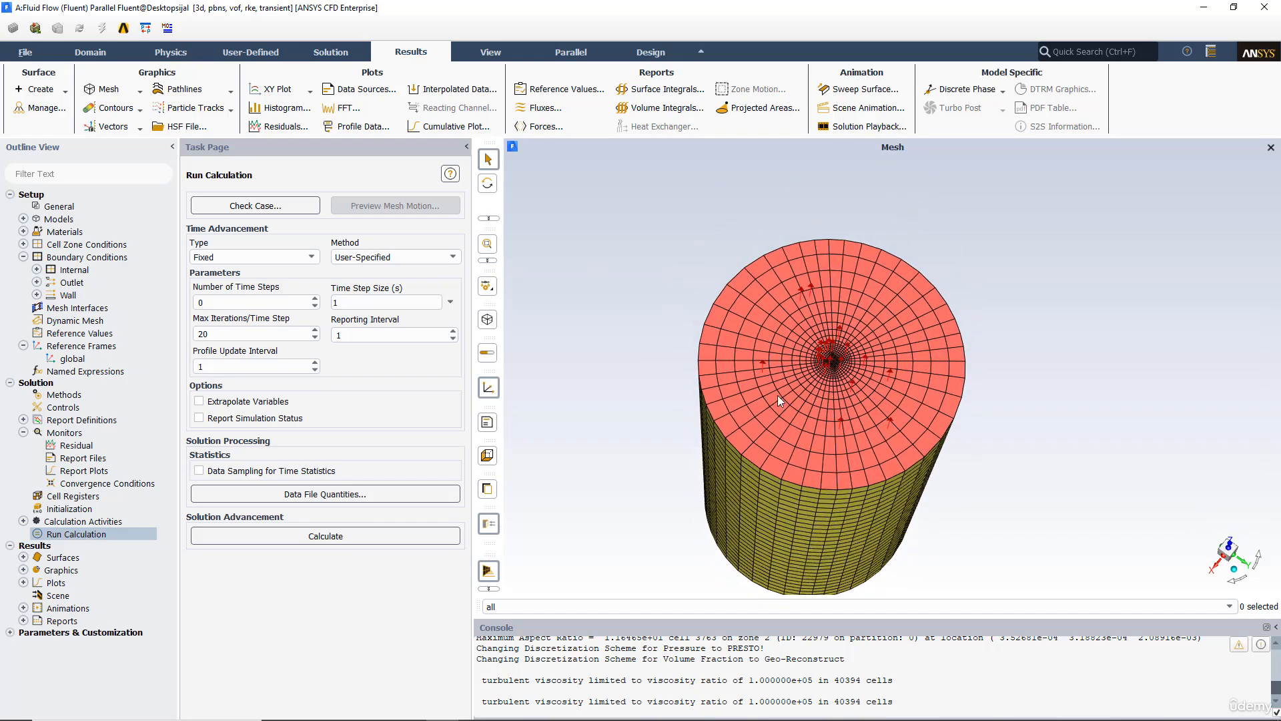
left_click_drag(803, 397, 650, 320)
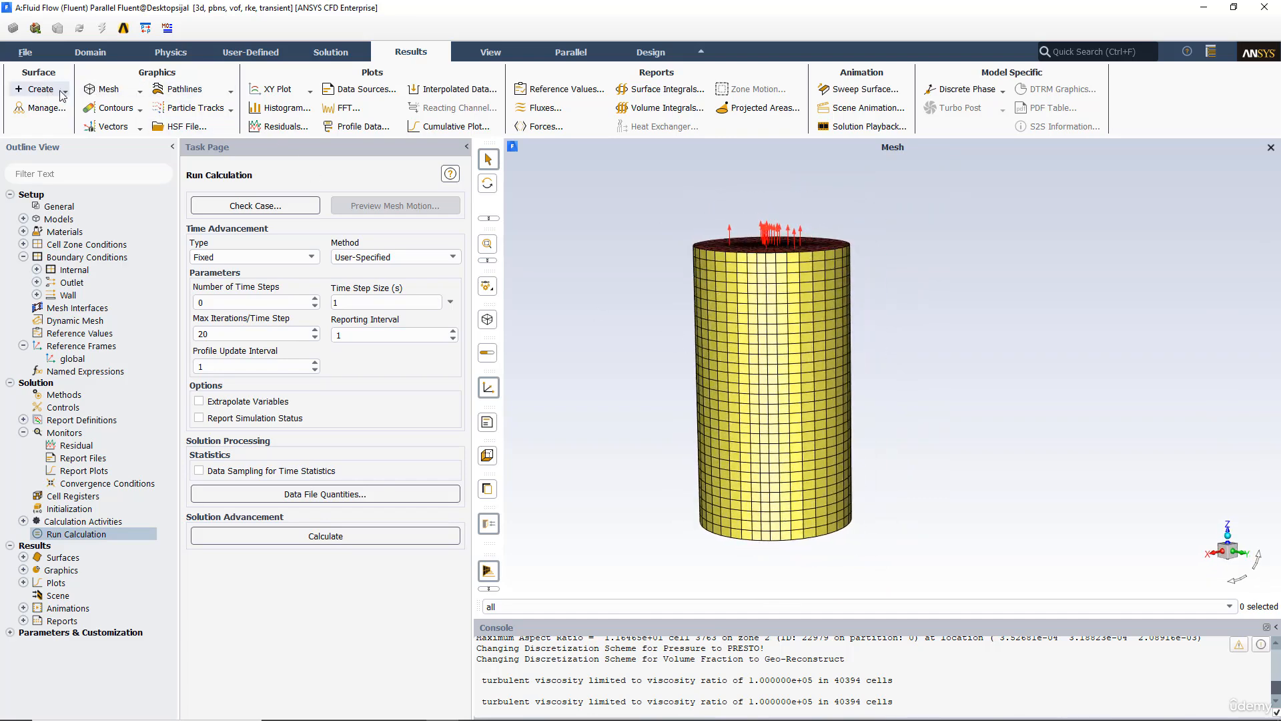
left_click(103, 89)
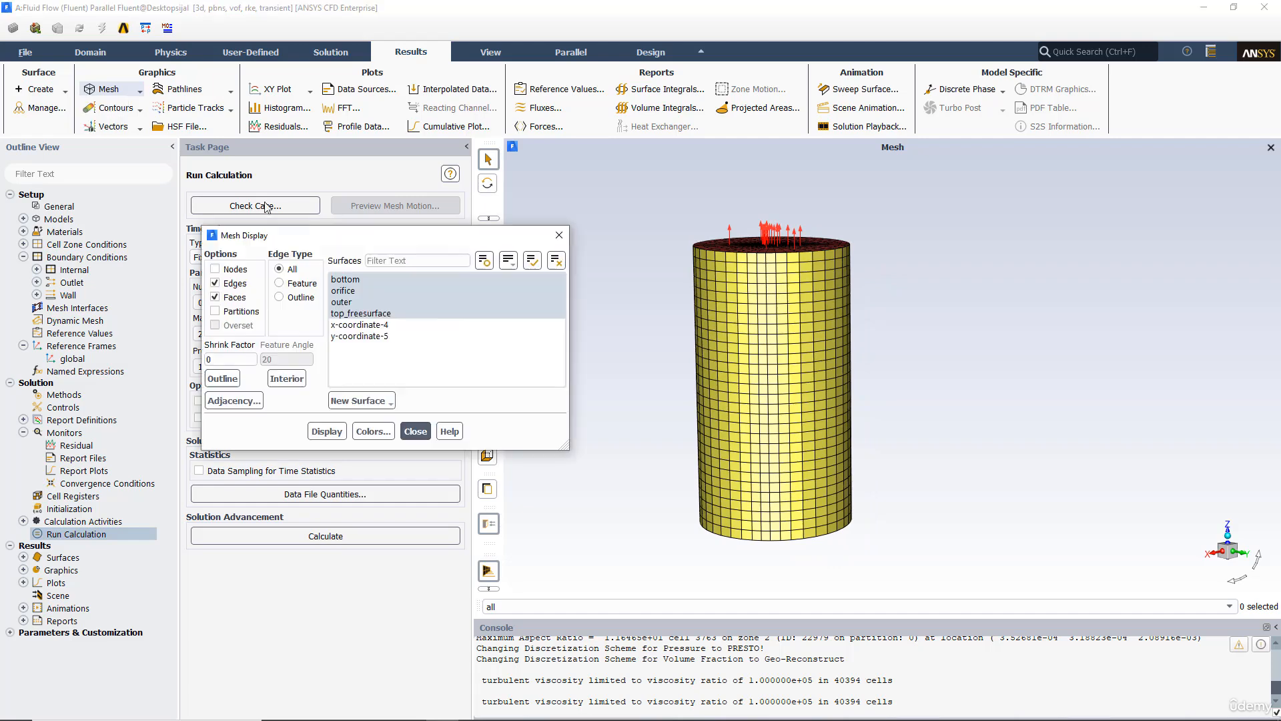
left_click(344, 302)
left_click(344, 303)
left_click(377, 336)
left_click(327, 431)
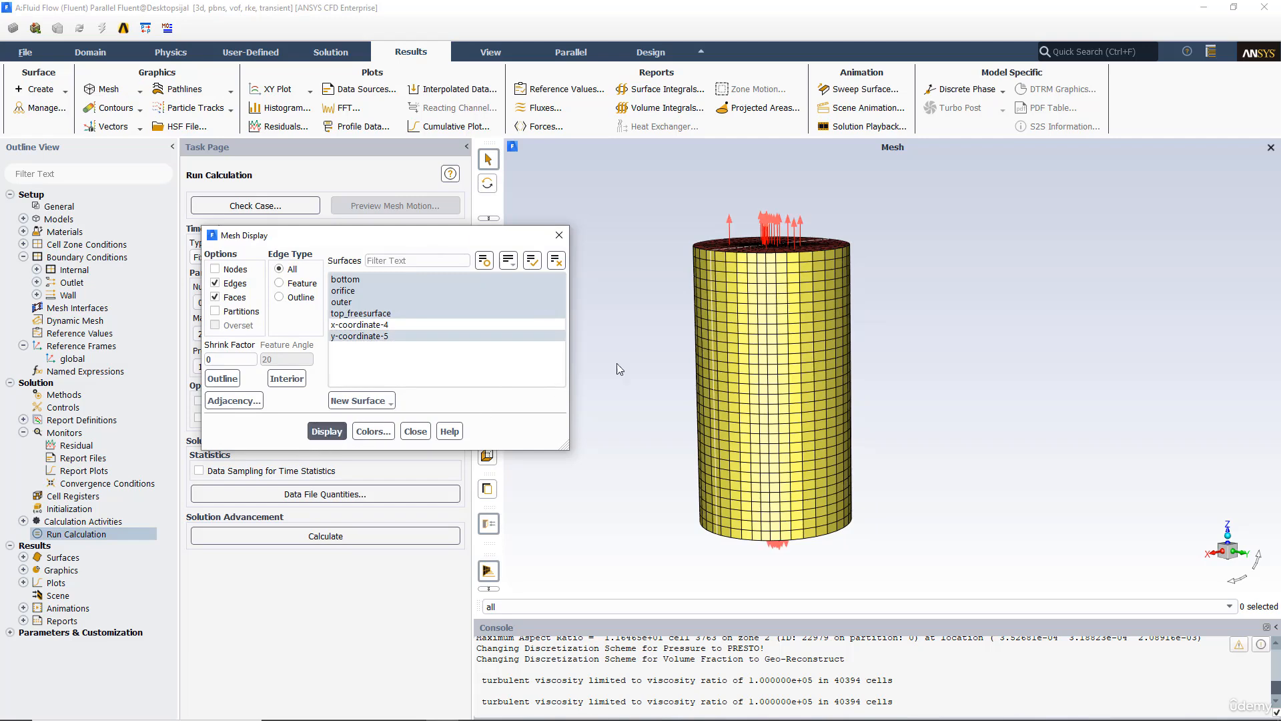
left_click(344, 302)
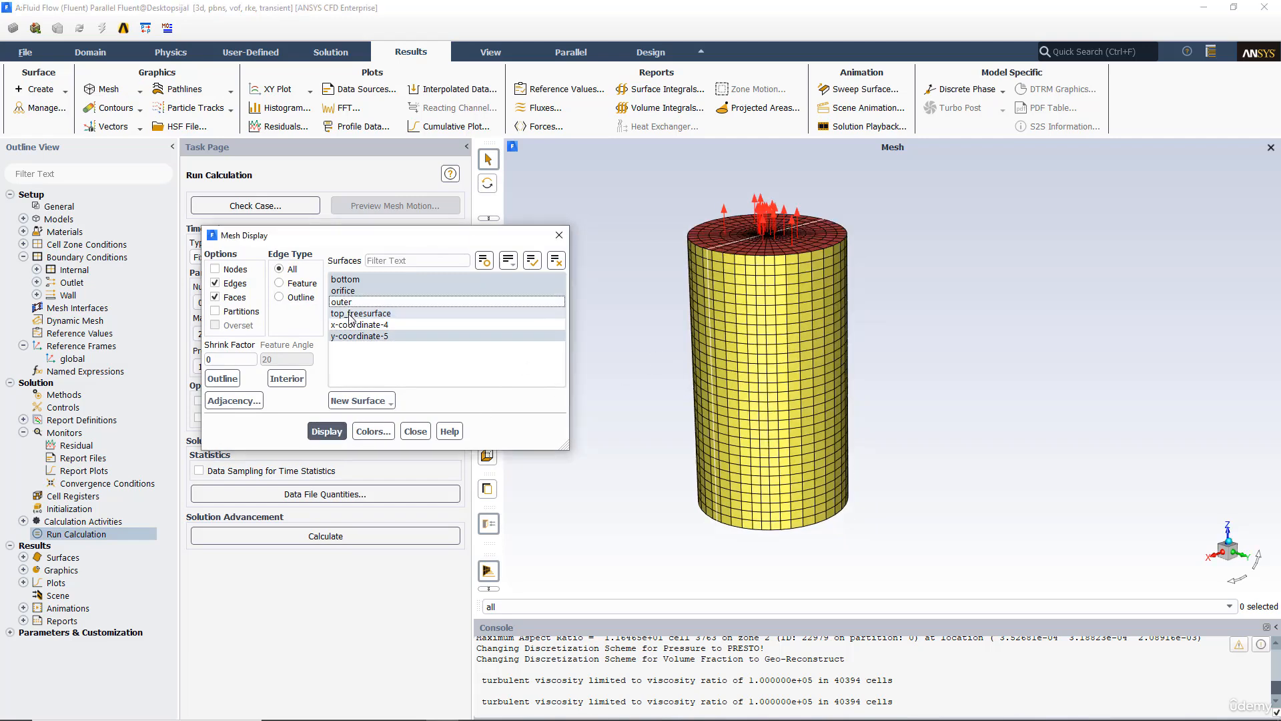
left_click(327, 431)
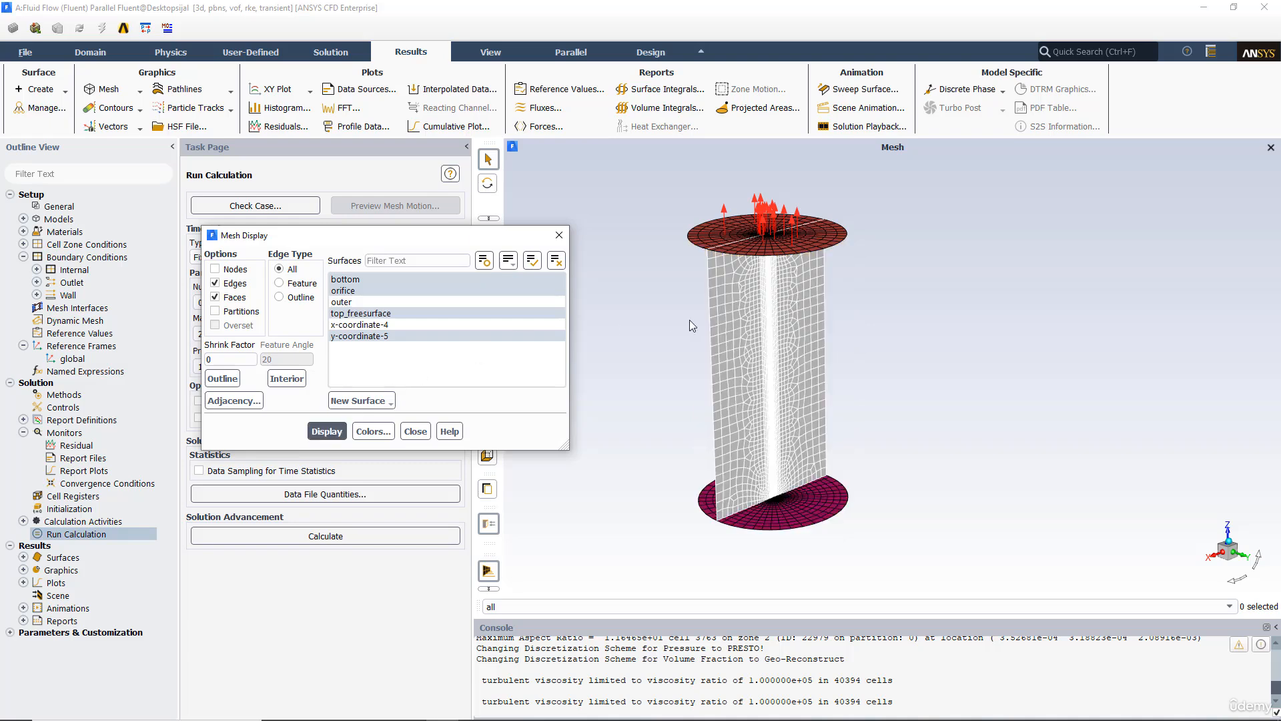
Step: Display the mesh on the x-coordinate-4 iso-surface instead of y-coordinate-5 and examine the cells near the tank axis
left_click_drag(691, 319, 726, 321)
scroll(726, 327, "up", 5)
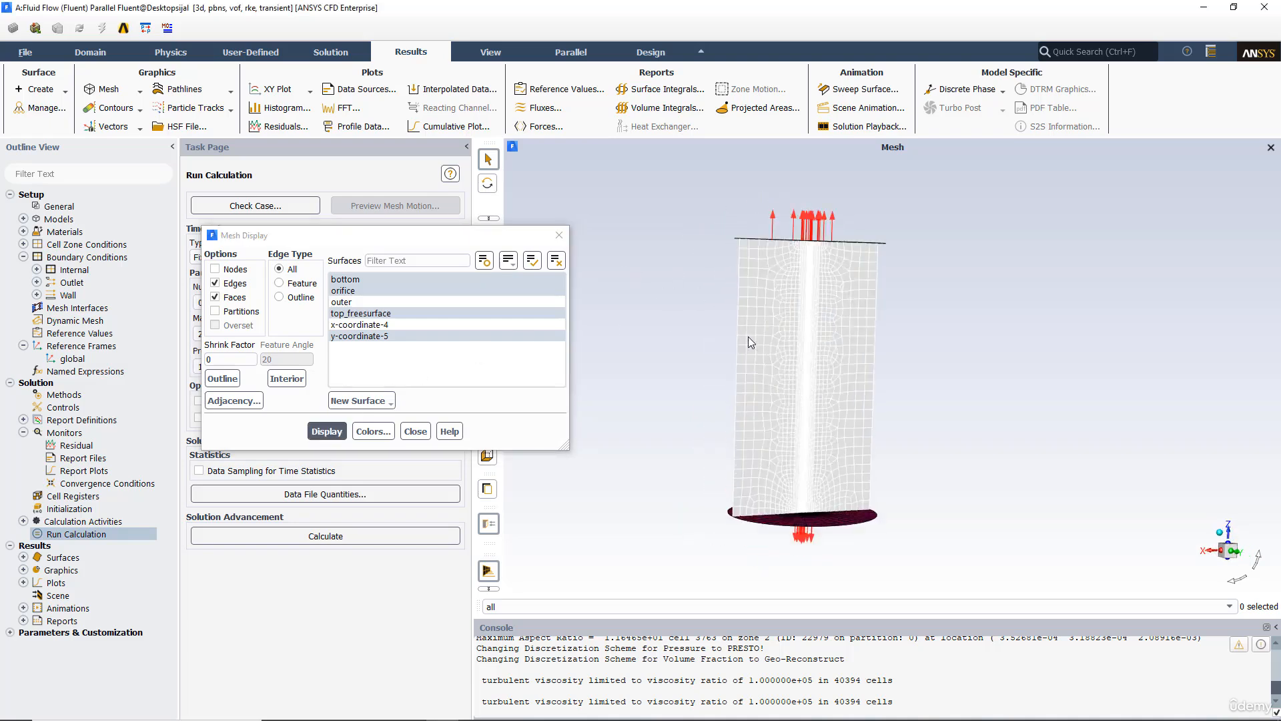
scroll(739, 326, "up", 5)
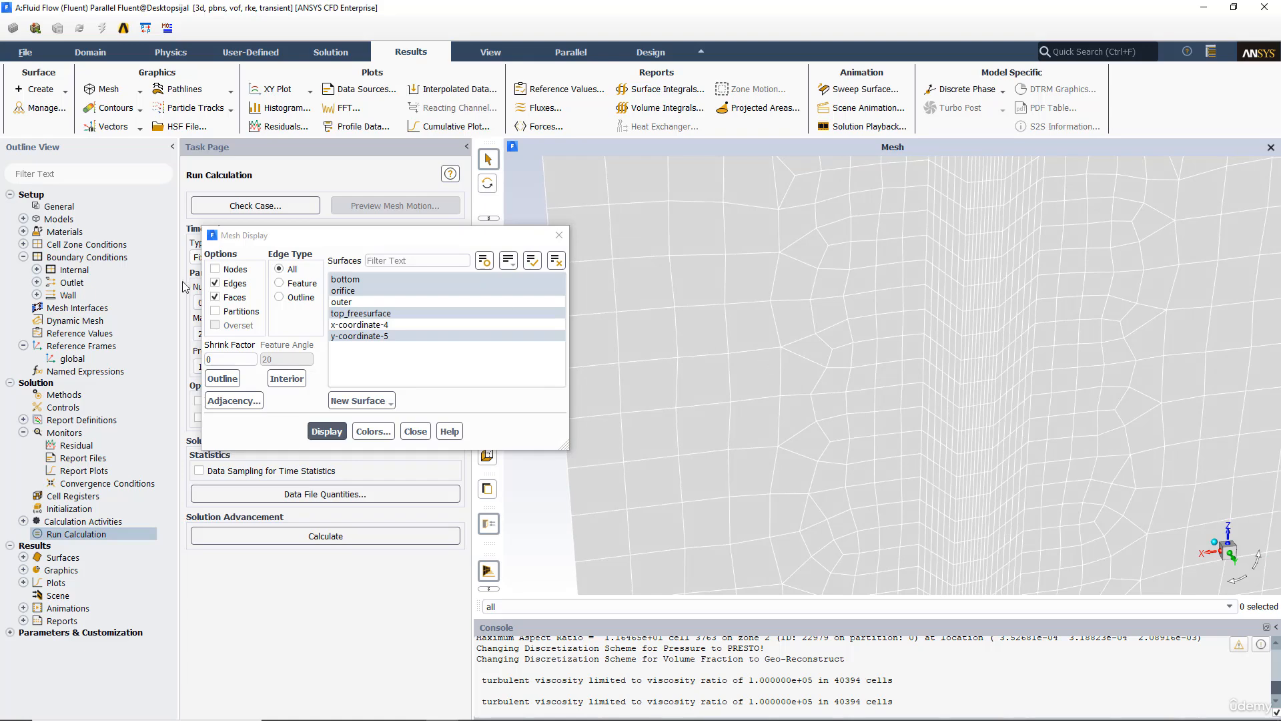
left_click(354, 325)
left_click(342, 427)
scroll(1008, 358, "down", 4)
middle_click_drag(982, 374, 1122, 343)
middle_click_drag(954, 359, 912, 351)
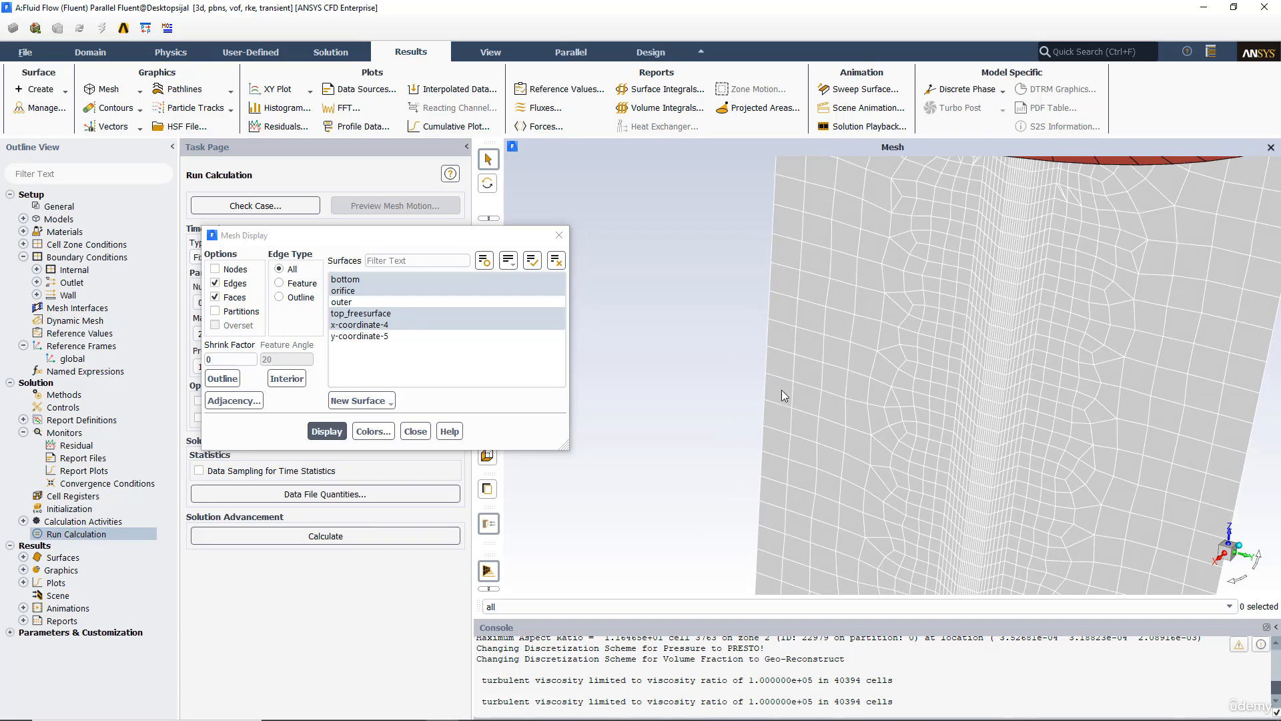
left_click_drag(823, 391, 751, 389)
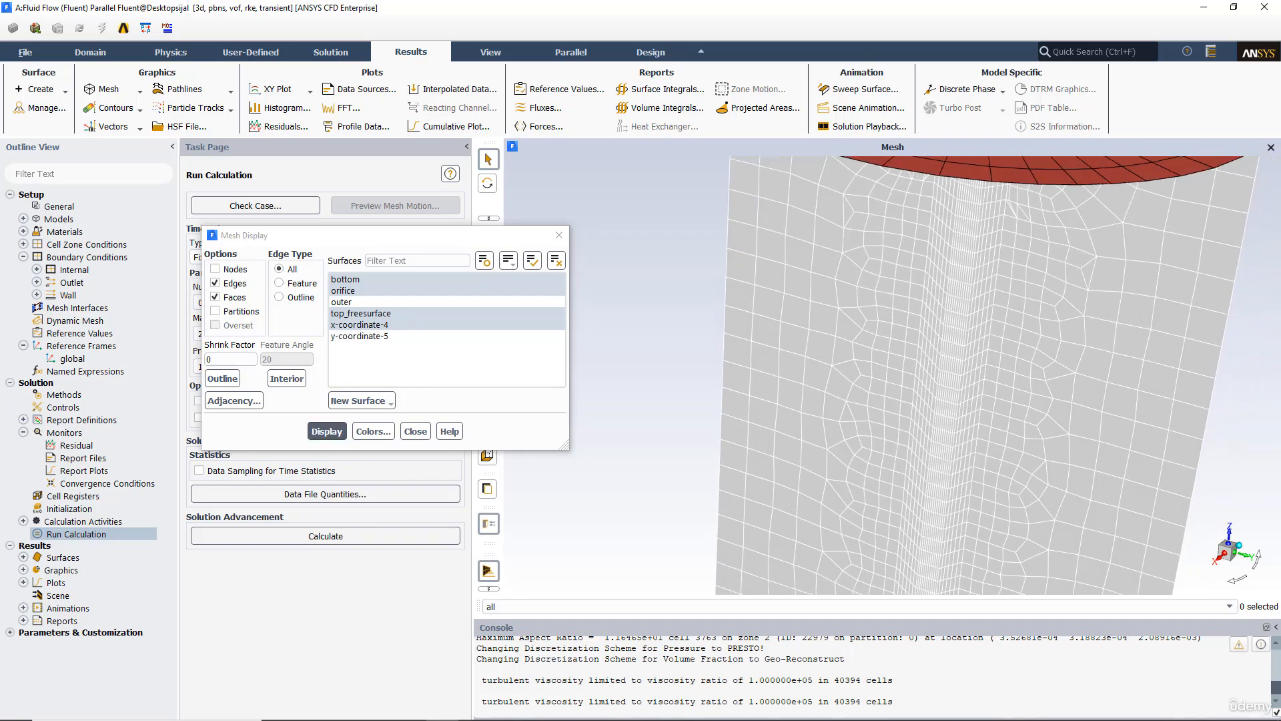
Step: Switch to Workbench and open the Mesh cell of the Fluid Flow (Fluent) system in the Meshing application
left_click(410, 714)
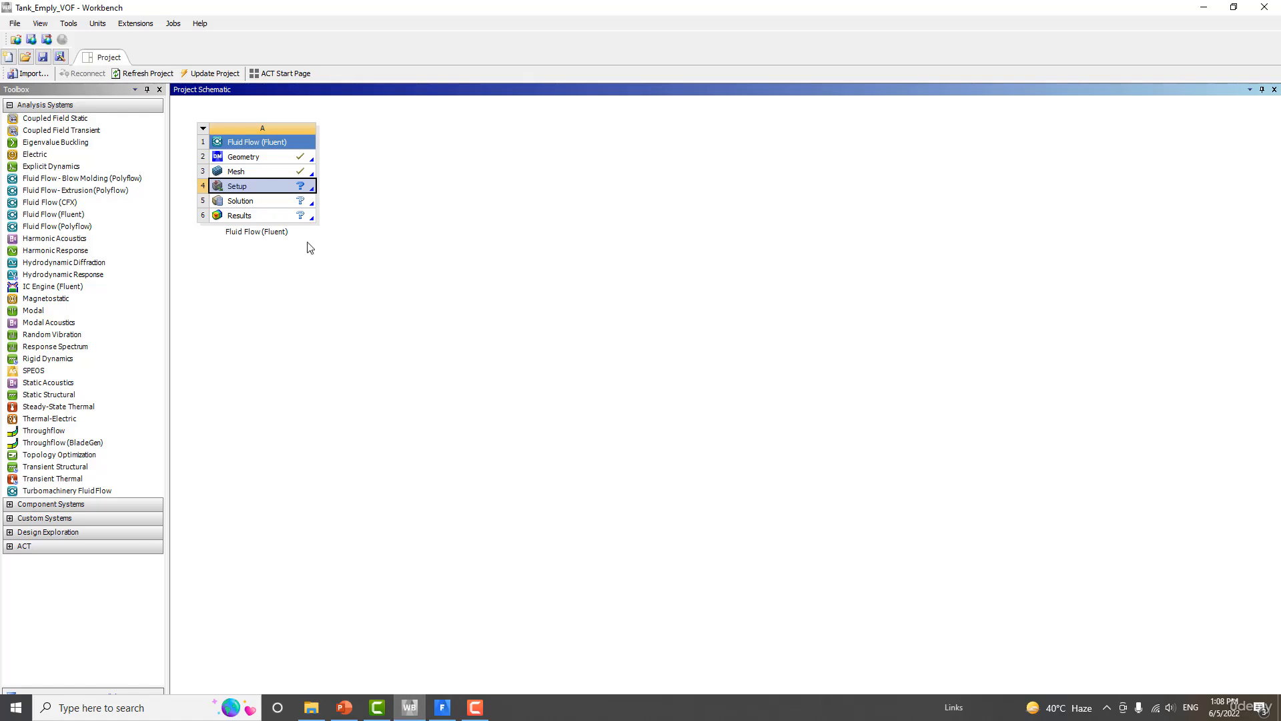
double_click(276, 175)
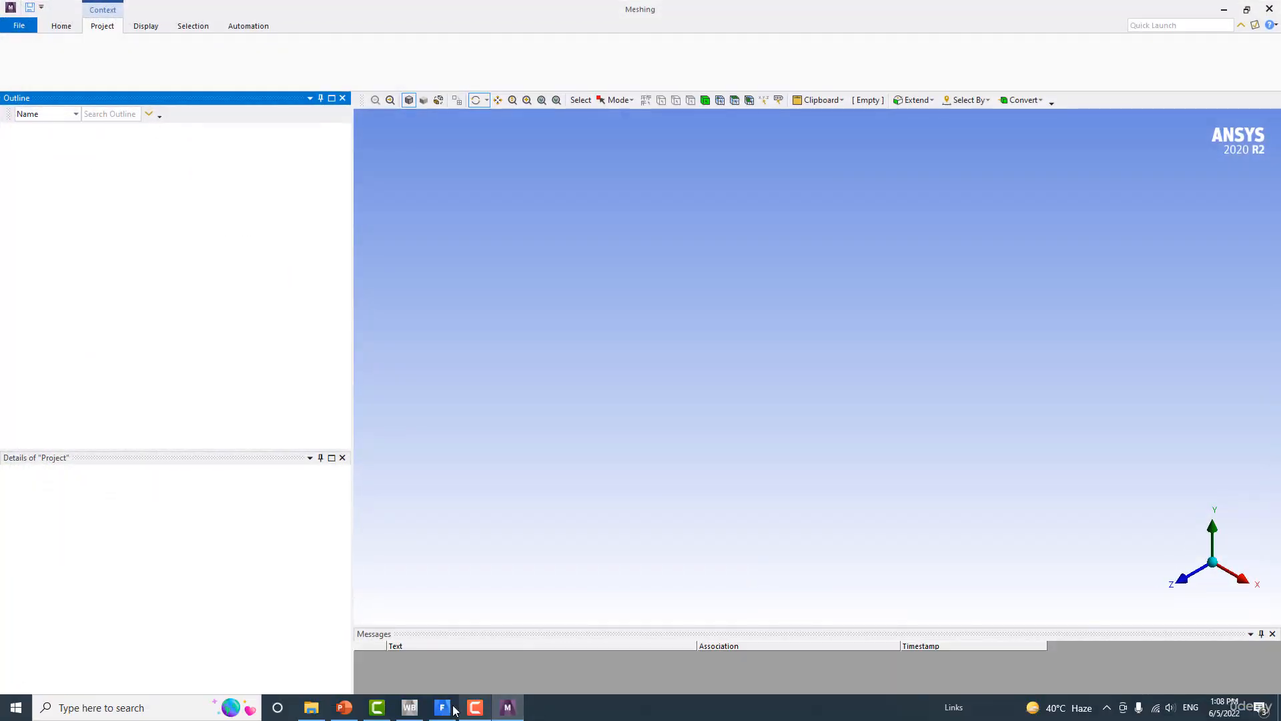
left_click(442, 707)
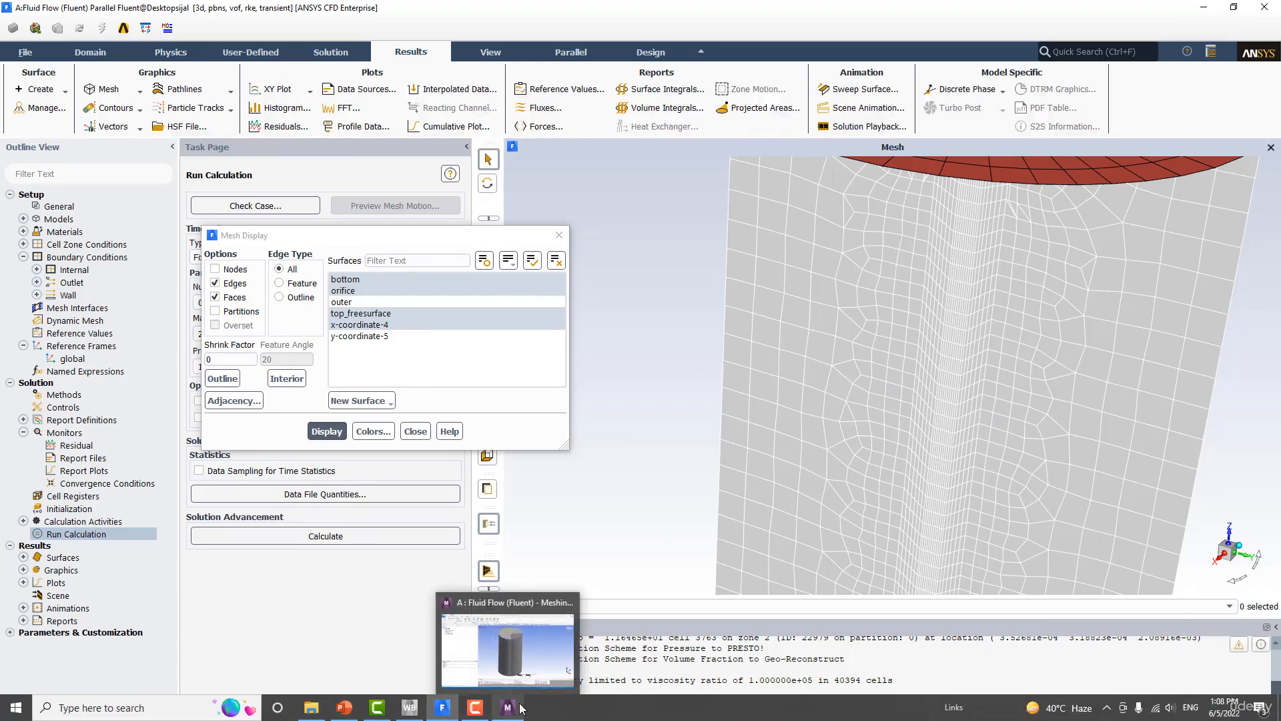
middle_click_drag(923, 292, 835, 290)
mouse_move(980, 290)
middle_mouse_down()
mouse_move(970, 347)
mouse_move(968, 300)
middle_mouse_up()
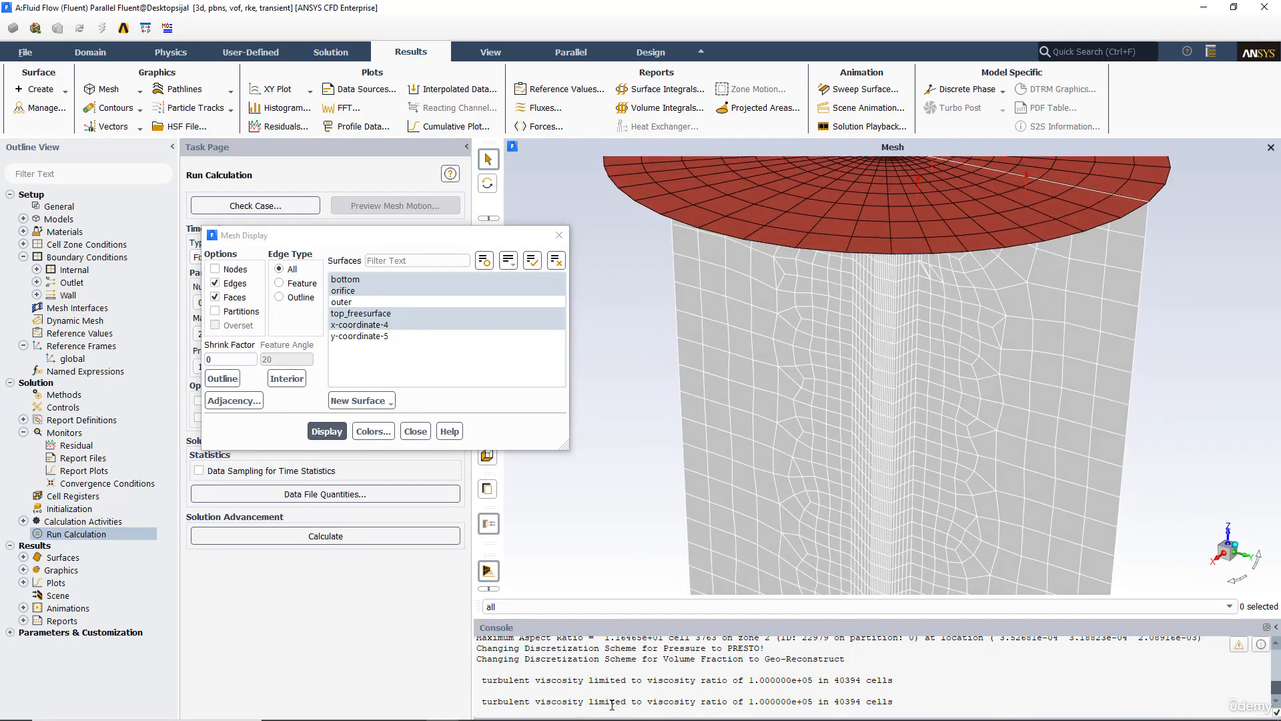
left_click(509, 707)
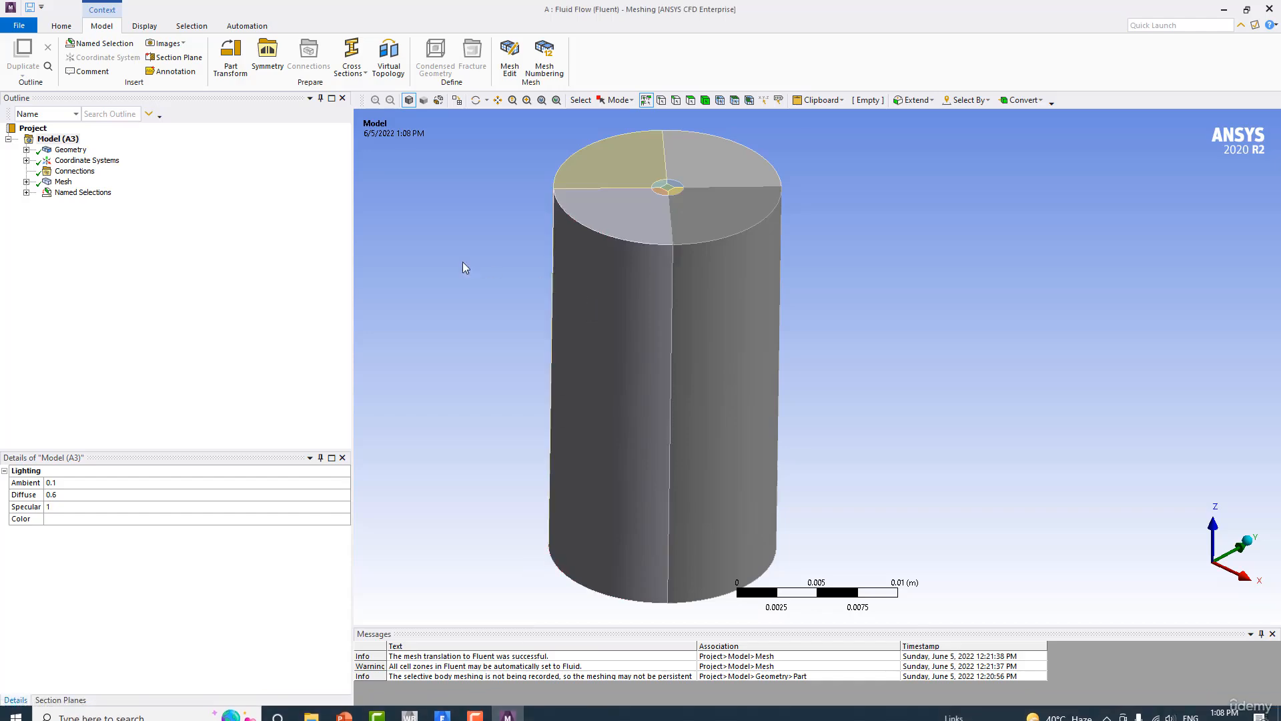
Step: Show the tank mesh and cut it with a vertical section plane through the centre to view the interior cells
left_click(63, 182)
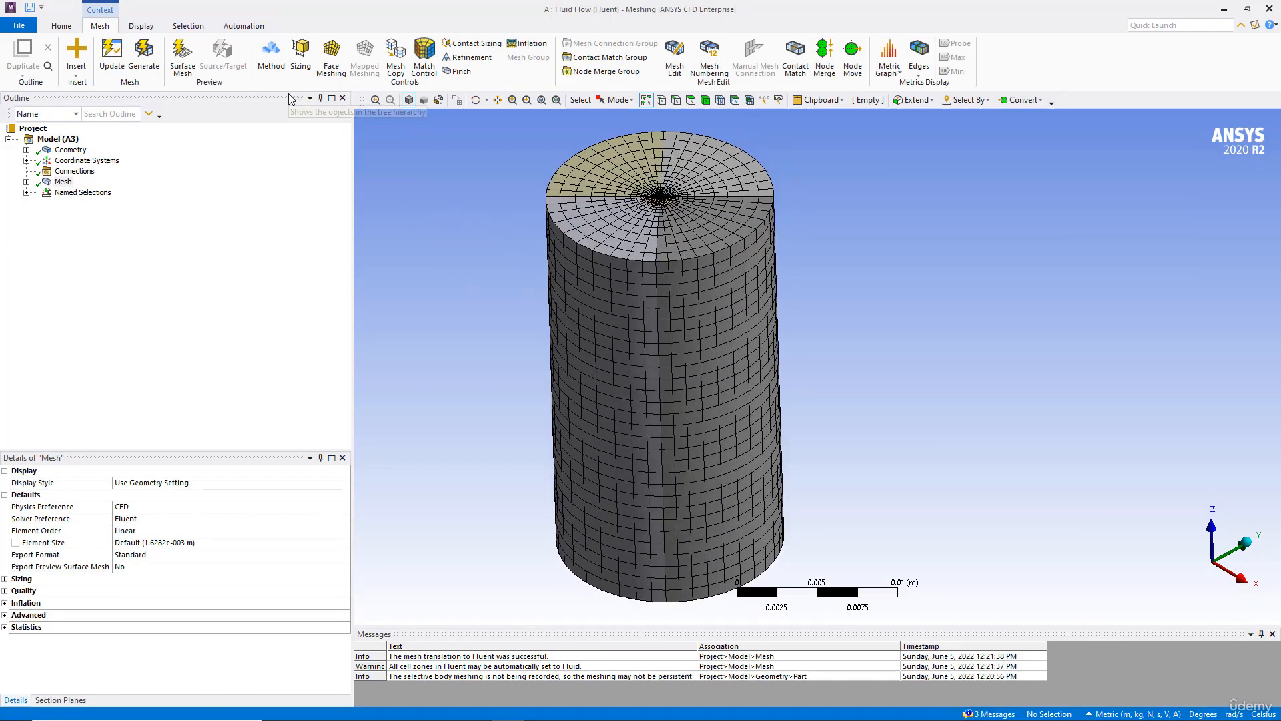
left_click(149, 29)
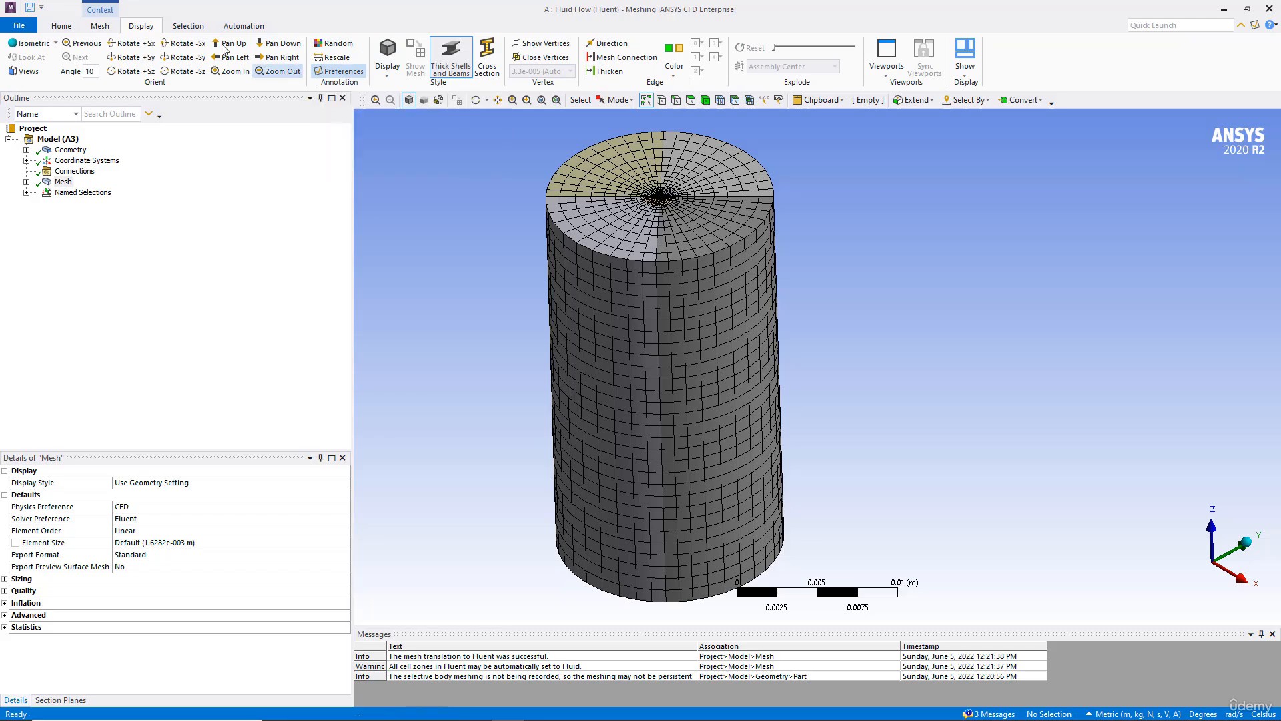
left_click(60, 26)
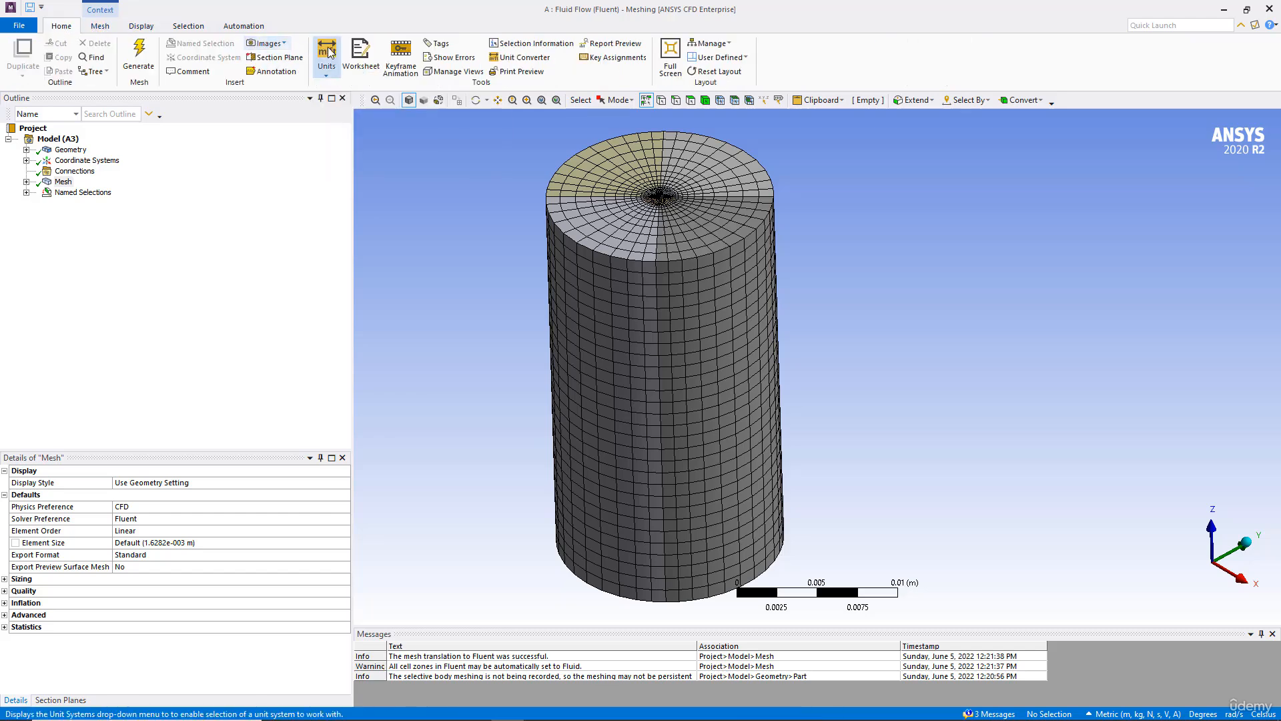
left_click(265, 58)
middle_click_drag(533, 295, 555, 283)
scroll(555, 285, "up", 3)
scroll(558, 287, "down", 4)
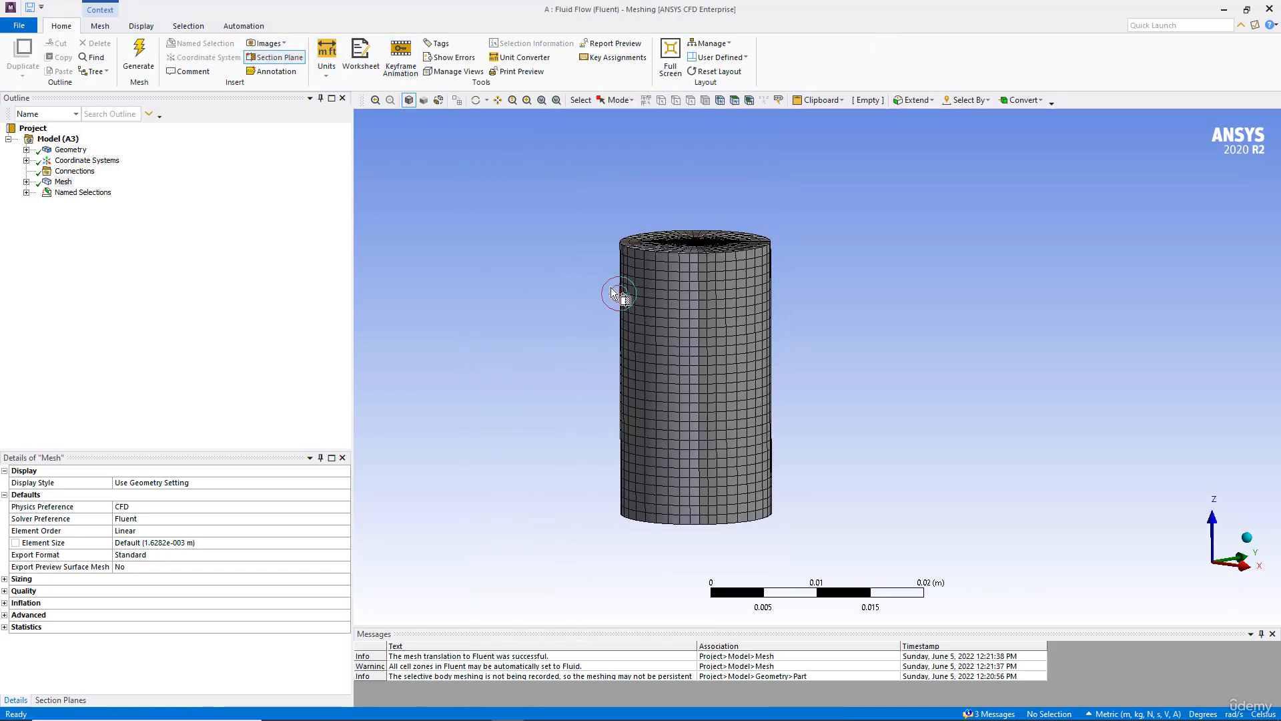
left_click_drag(700, 183, 716, 572)
middle_click_drag(638, 373, 458, 360)
scroll(594, 372, "up", 5)
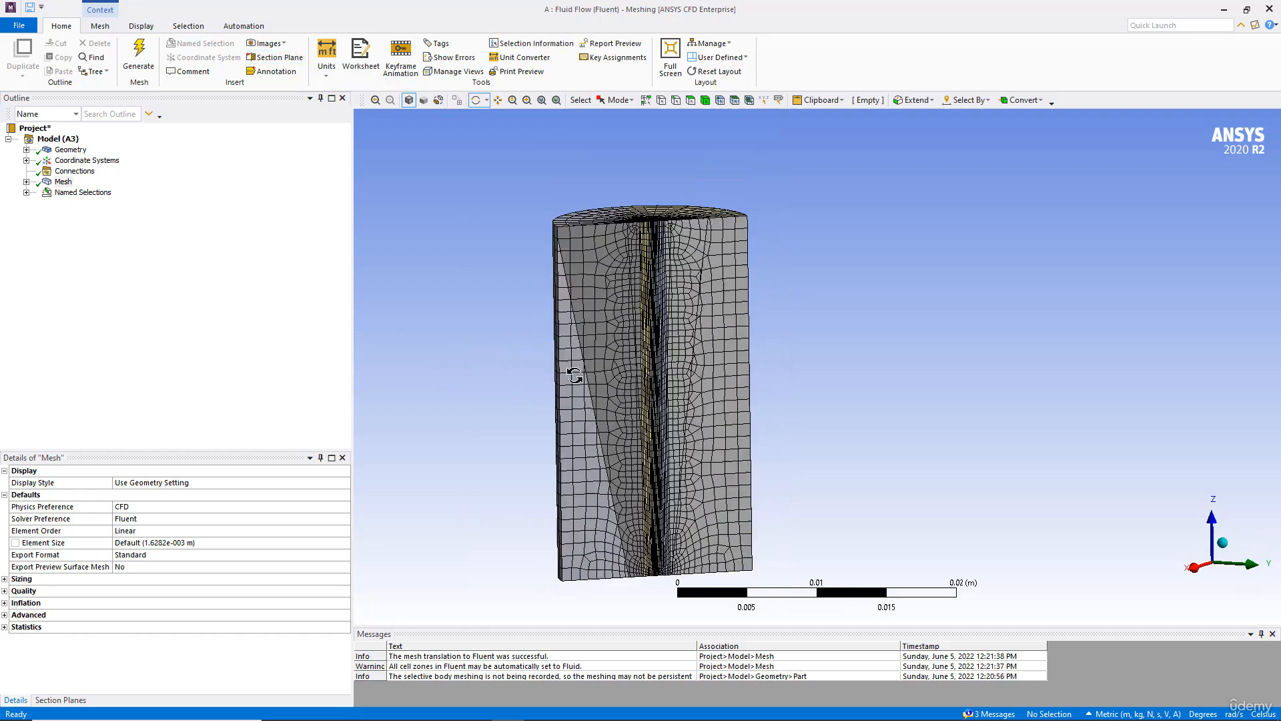
scroll(594, 372, "up", 4)
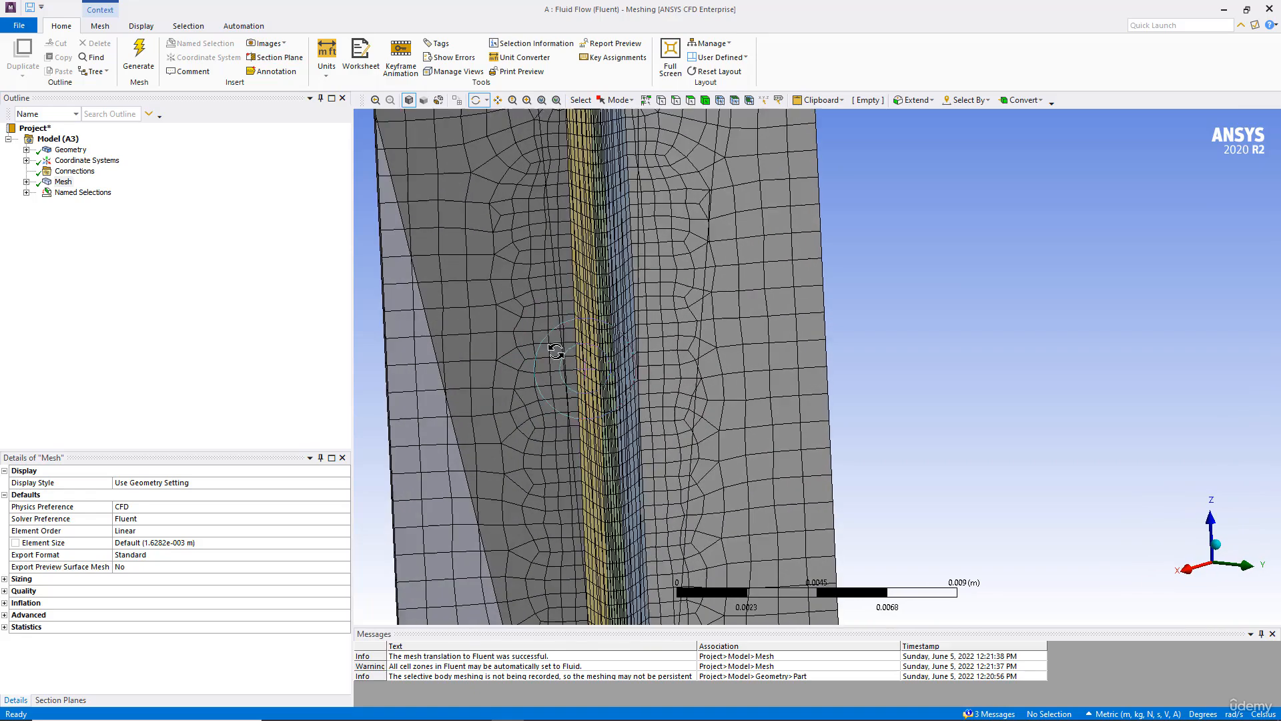
Step: Show whole elements on the section plane and examine the mesh around the orifice at the tank bottom
left_click(57, 701)
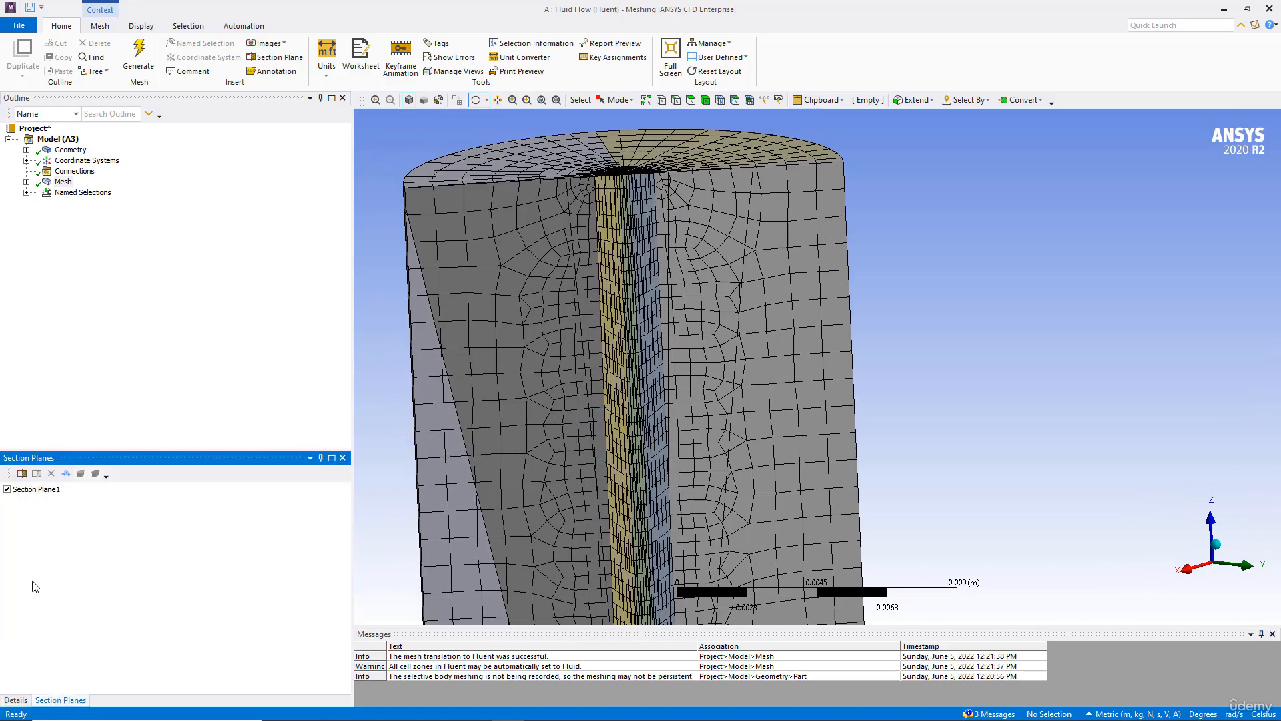
left_click(61, 477)
mouse_move(510, 303)
left_mouse_down()
mouse_move(551, 320)
mouse_move(562, 342)
mouse_move(557, 300)
left_mouse_up()
middle_click_drag(557, 299, 627, 405)
scroll(523, 307, "up", 3)
scroll(596, 401, "up", 3)
left_click_drag(627, 405, 508, 441)
Step: Expand the mesh controls tree and turn off Section Plane1
left_click(26, 181)
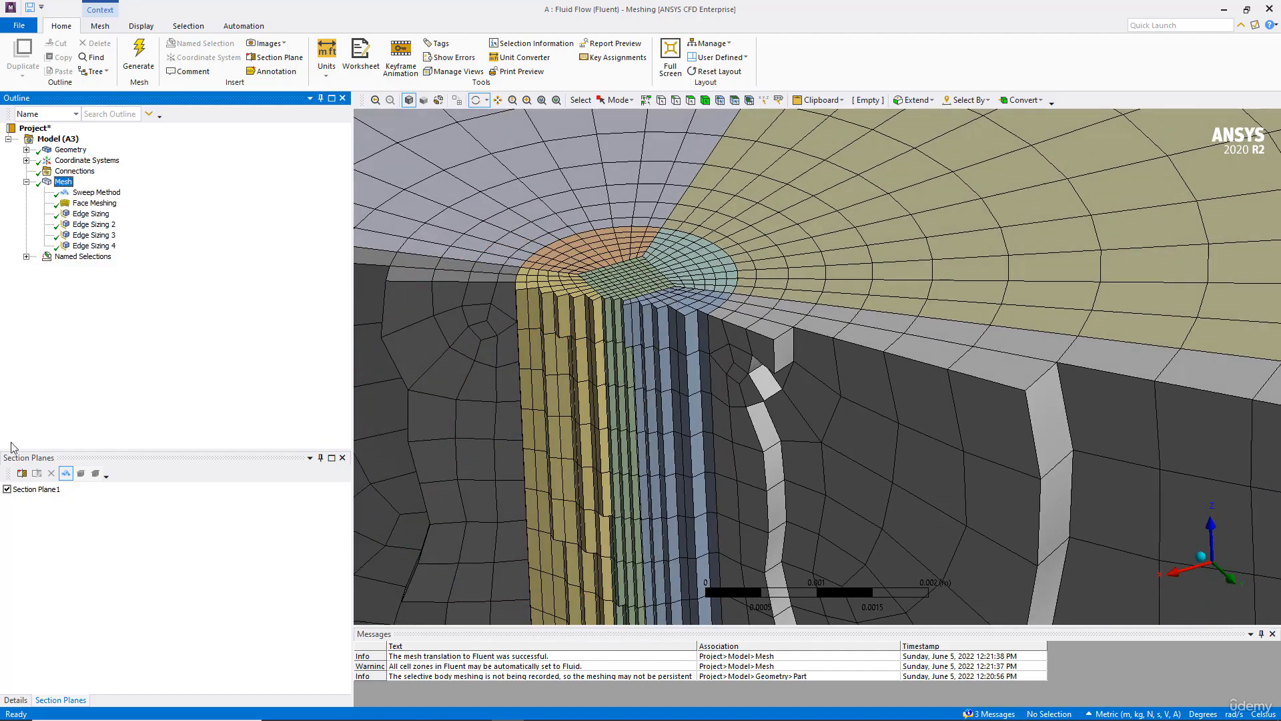
left_click(7, 490)
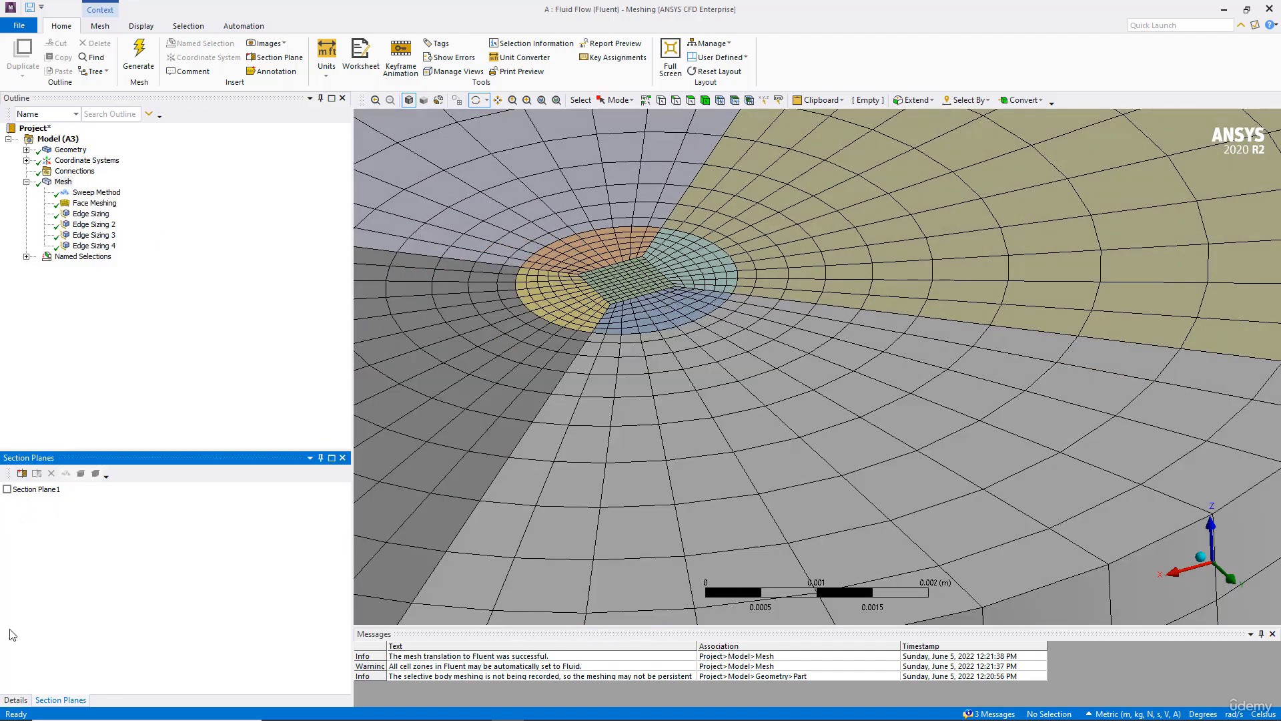
left_click(16, 701)
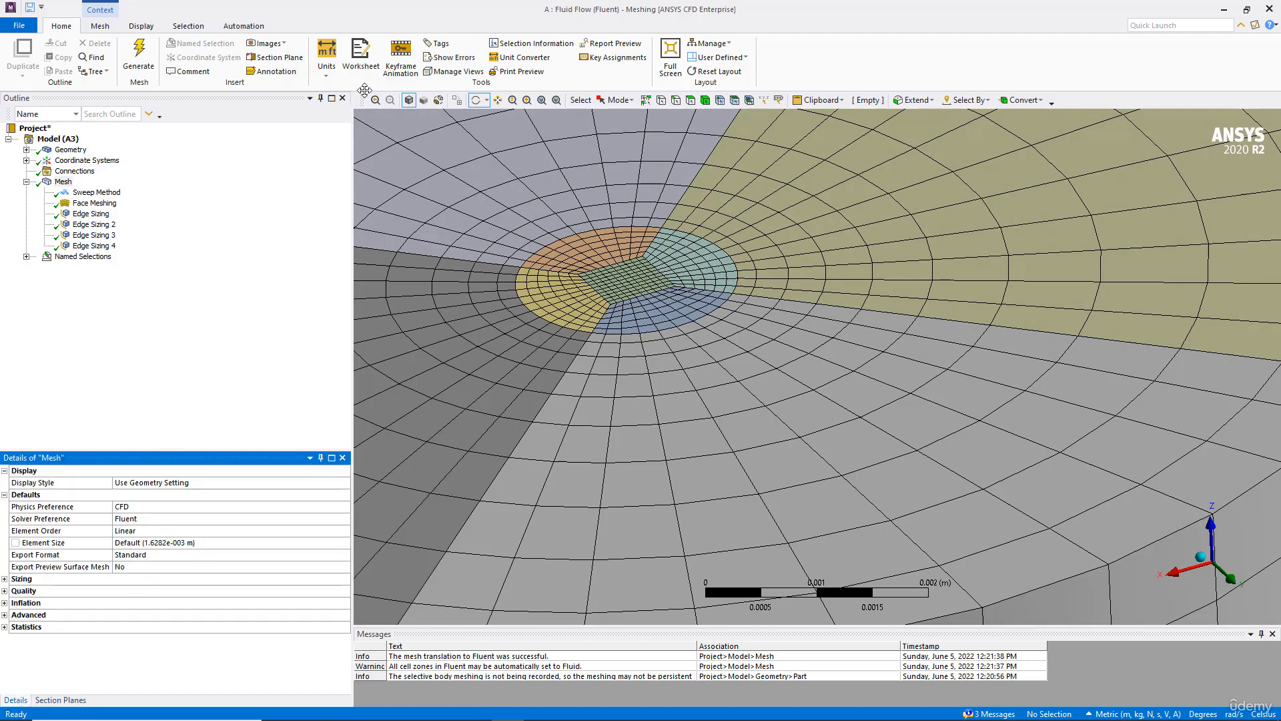
Step: Switch the model to wireframe display and select the Edge Sizing 4 control
left_click(440, 100)
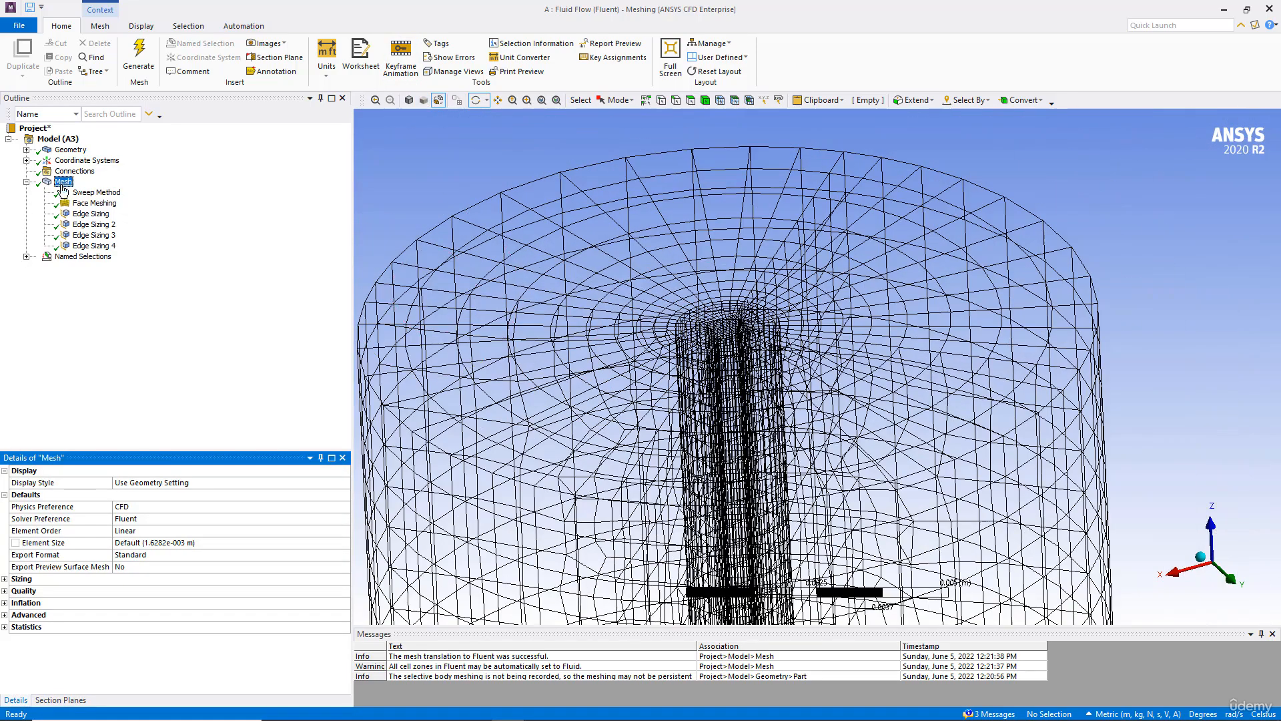
left_click(92, 245)
middle_click_drag(691, 343, 581, 226)
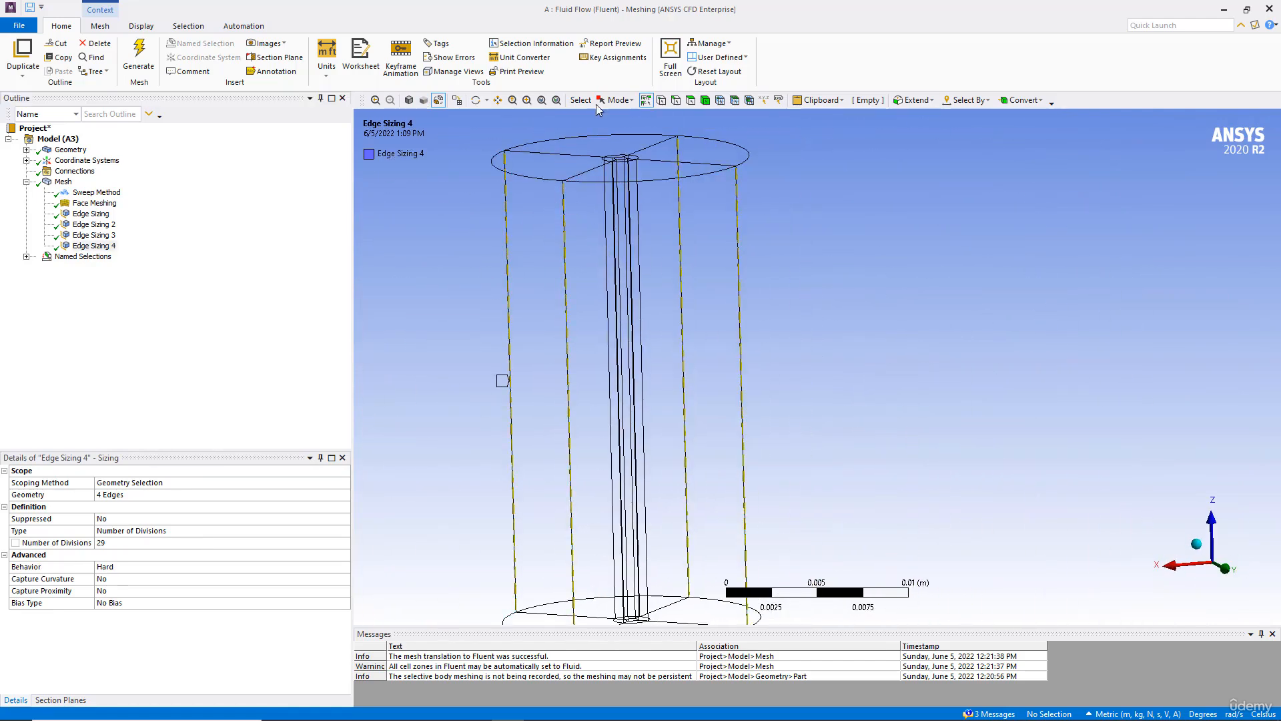
Step: Reassign the Edge Sizing 4 control to the twelve vertical edges of the inner core and outer tank using box selection
left_click(120, 496)
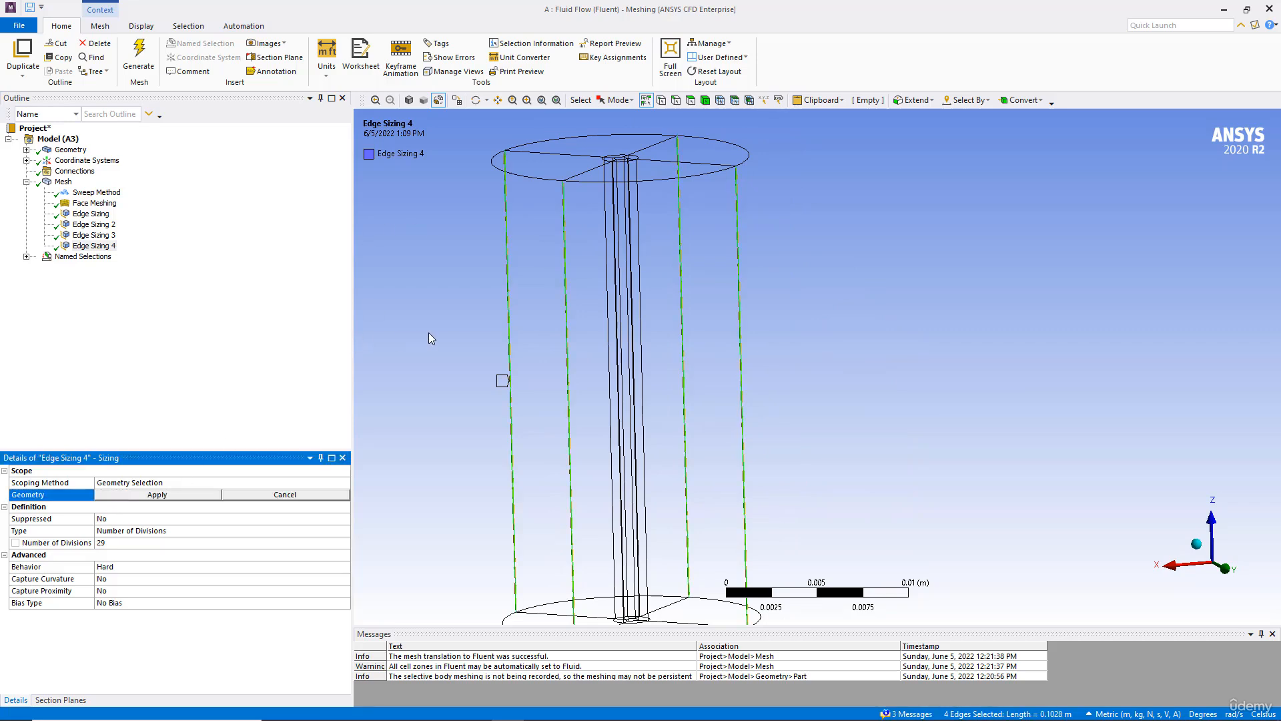
left_click(632, 100)
left_click(618, 130)
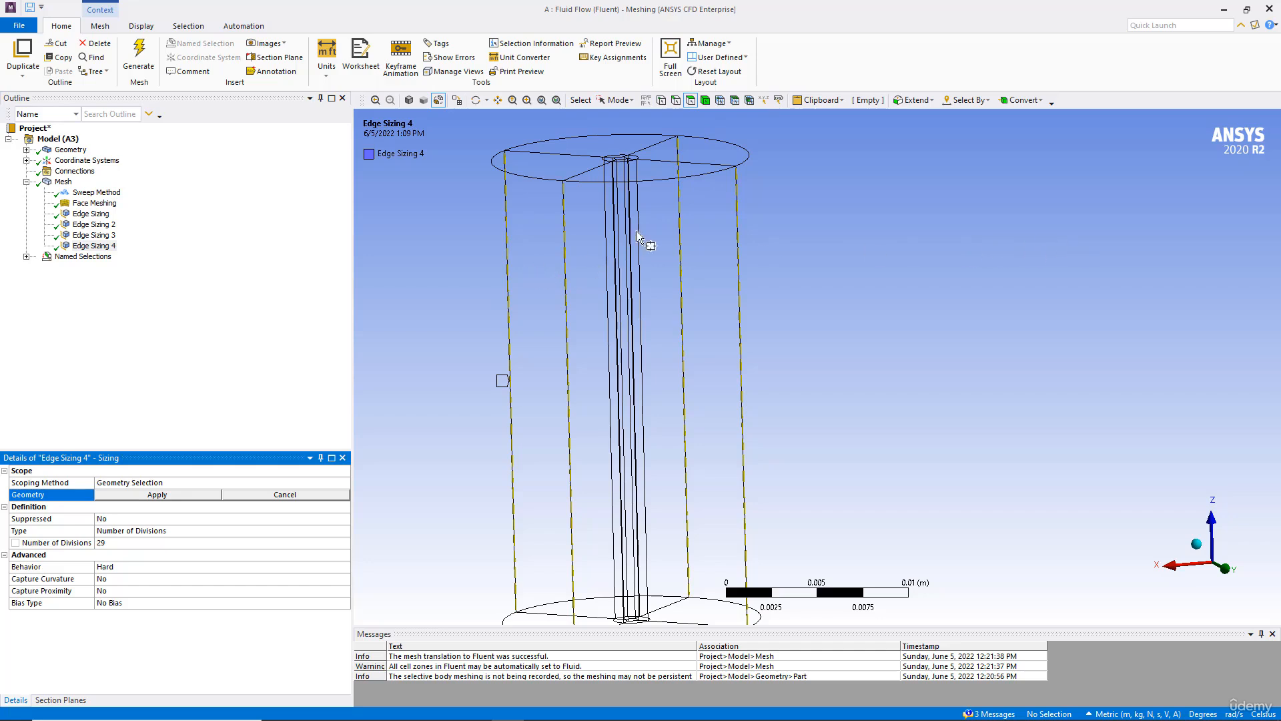
left_click_drag(657, 221, 583, 267)
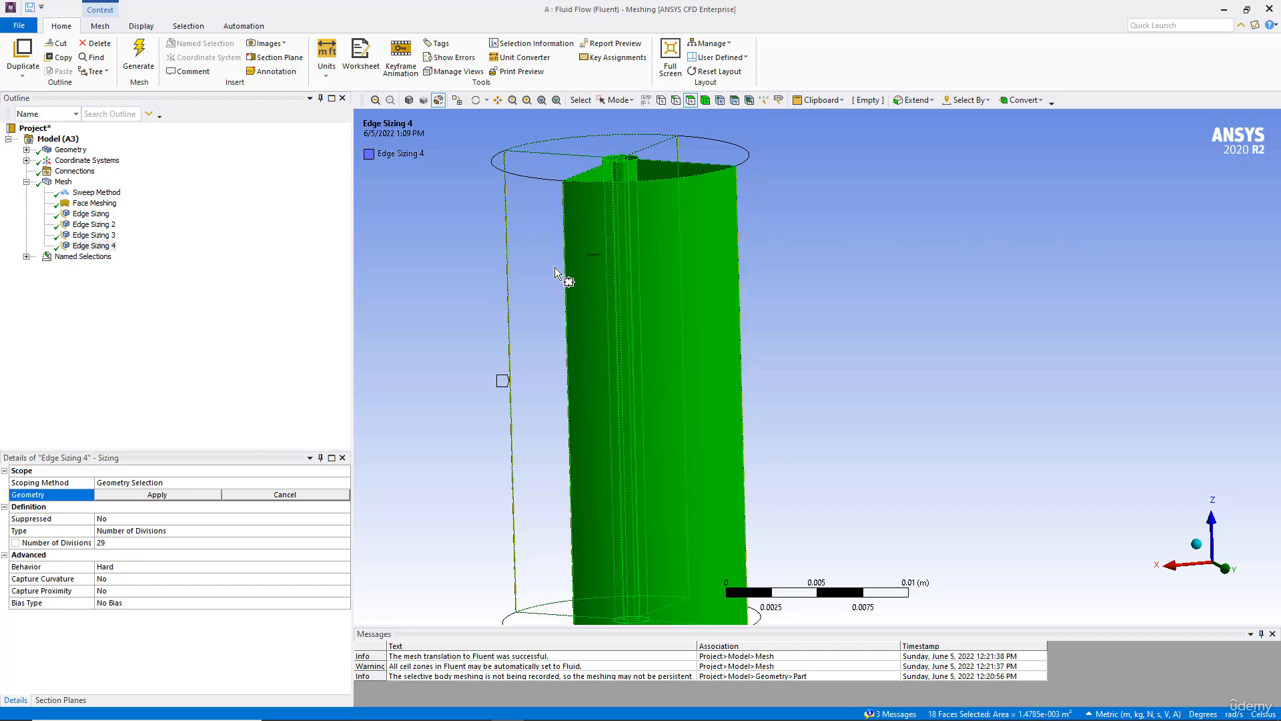
left_click(676, 100)
left_click_drag(666, 222, 604, 261)
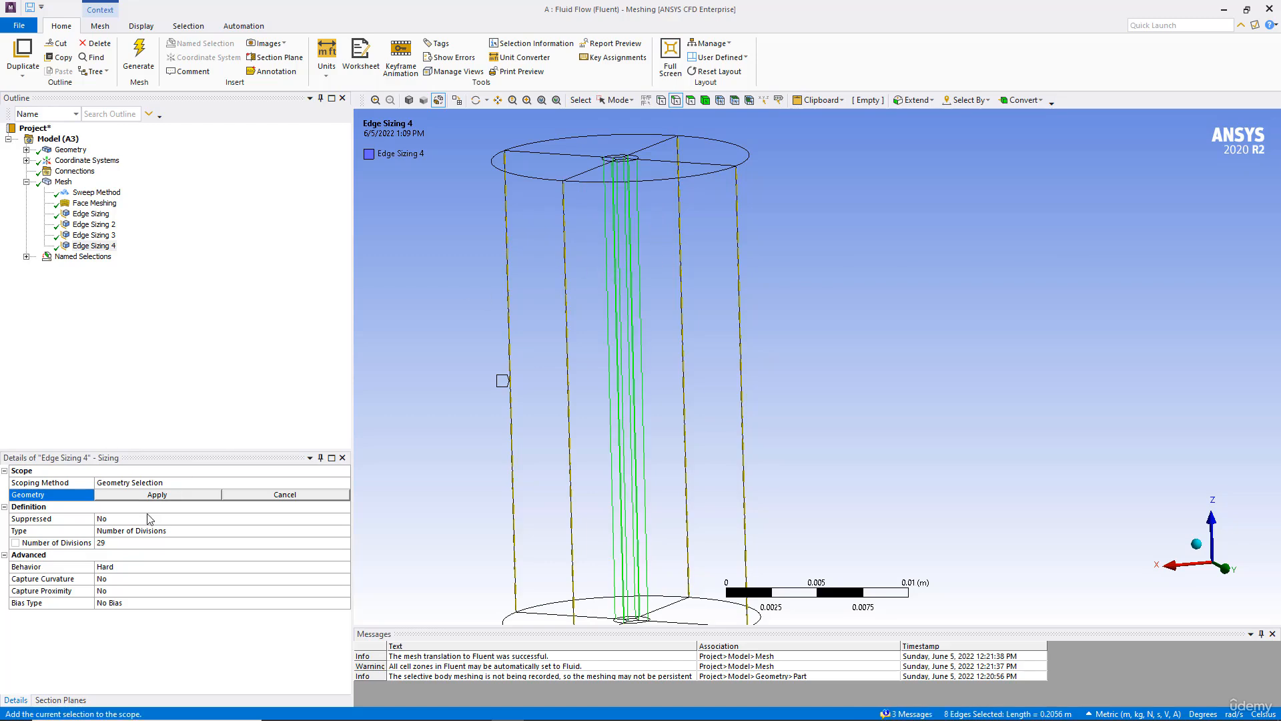
left_click(158, 495)
left_click(158, 497)
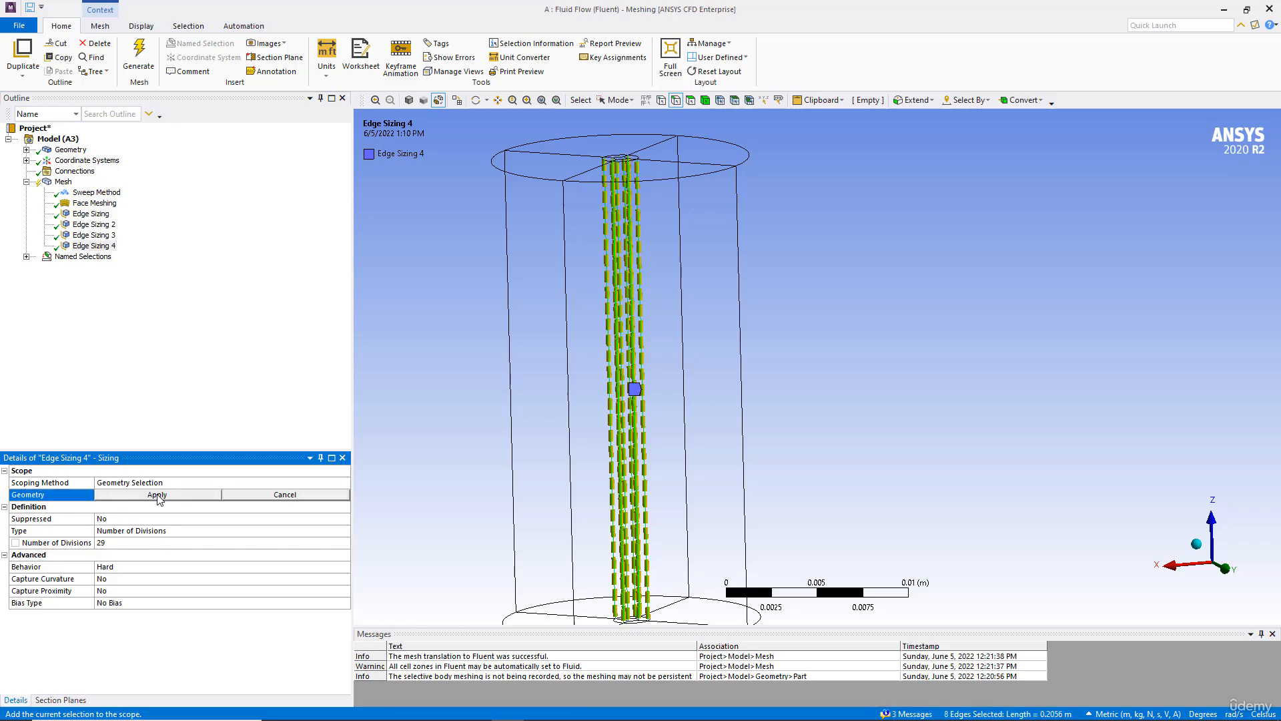
left_click_drag(582, 341, 481, 383, "ctrl")
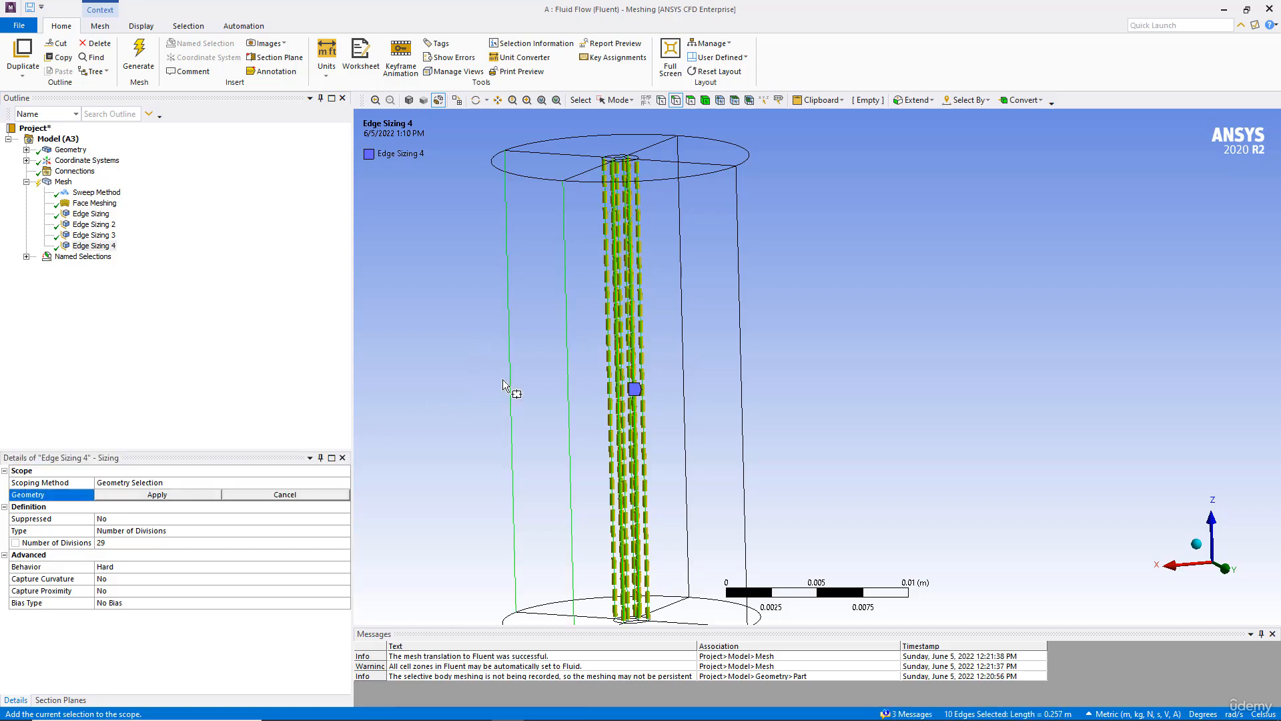
left_click_drag(664, 387, 659, 387, "ctrl")
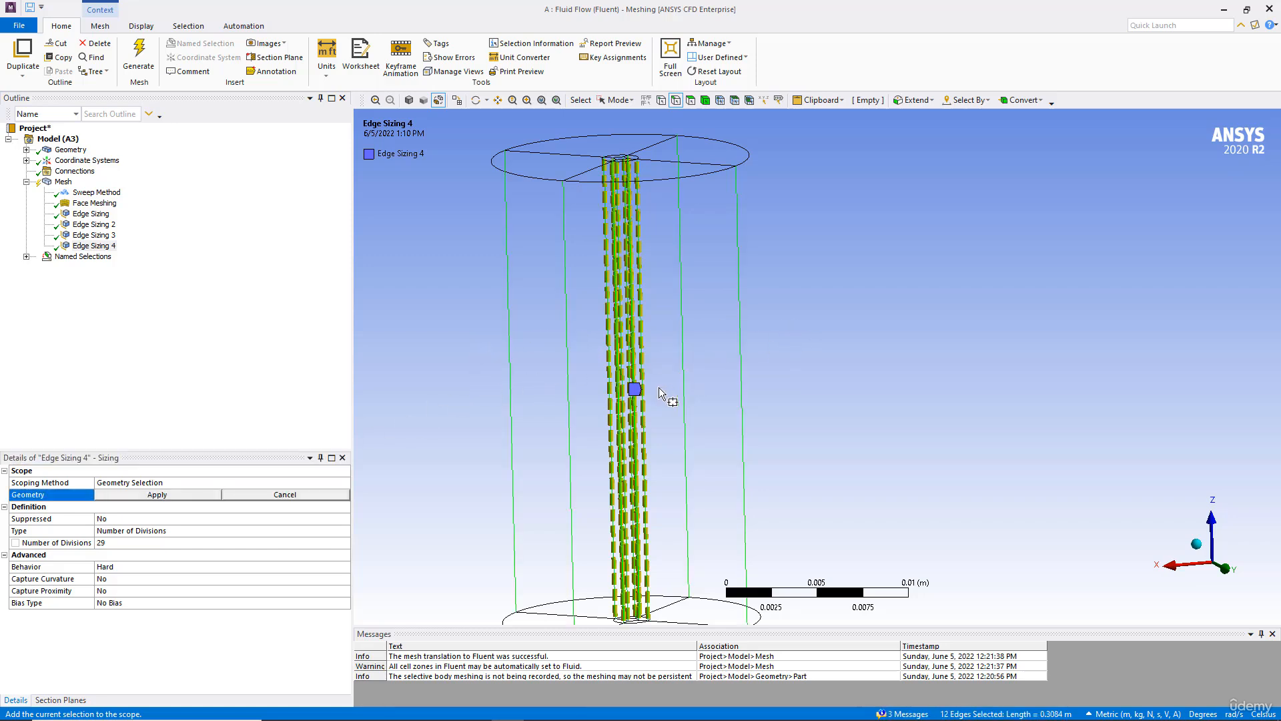
left_click(183, 494)
Step: Regenerate the mesh with the updated edge sizing
middle_click_drag(736, 268, 738, 301)
left_click(141, 55)
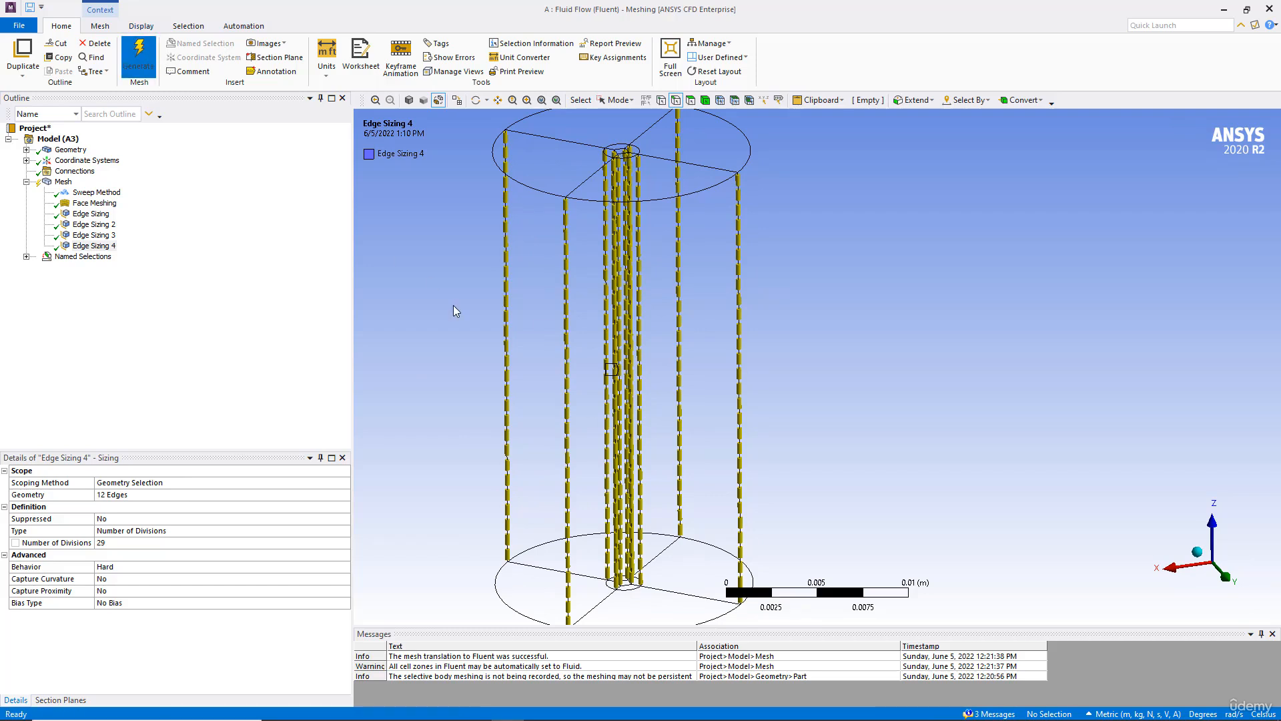
Step: Inspect the new mesh in shaded display with Section Plane1 switched on, then switch the section plane off
left_click(66, 700)
left_click(8, 489)
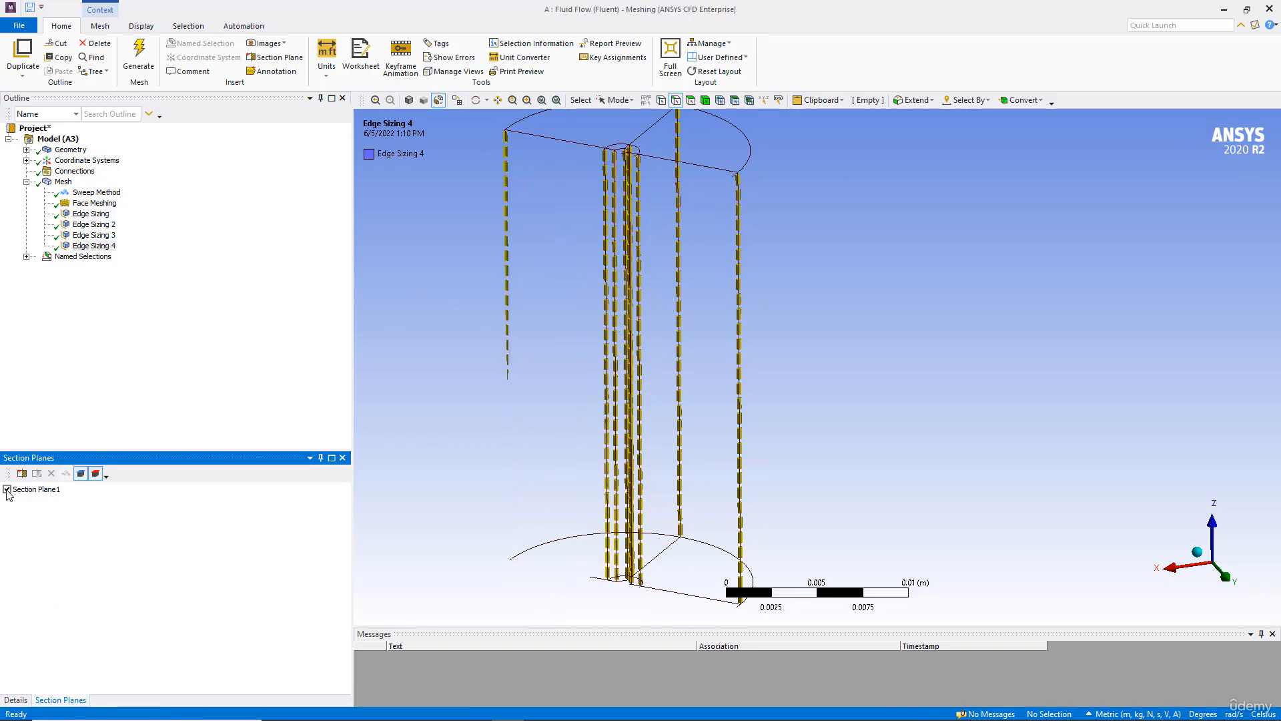
left_click(54, 182)
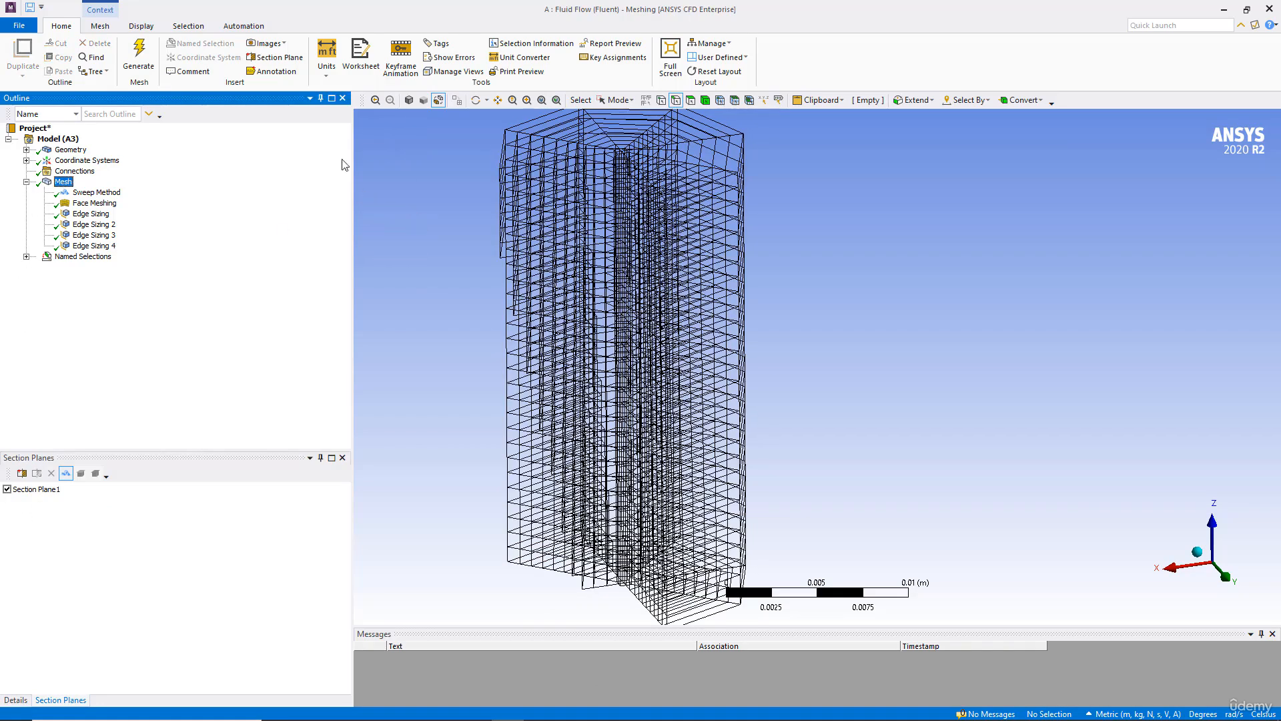
left_click(408, 100)
mouse_move(489, 327)
middle_mouse_down()
mouse_move(509, 314)
mouse_move(521, 358)
mouse_move(432, 189)
mouse_move(486, 263)
mouse_move(479, 327)
mouse_move(479, 241)
mouse_move(476, 258)
middle_mouse_up()
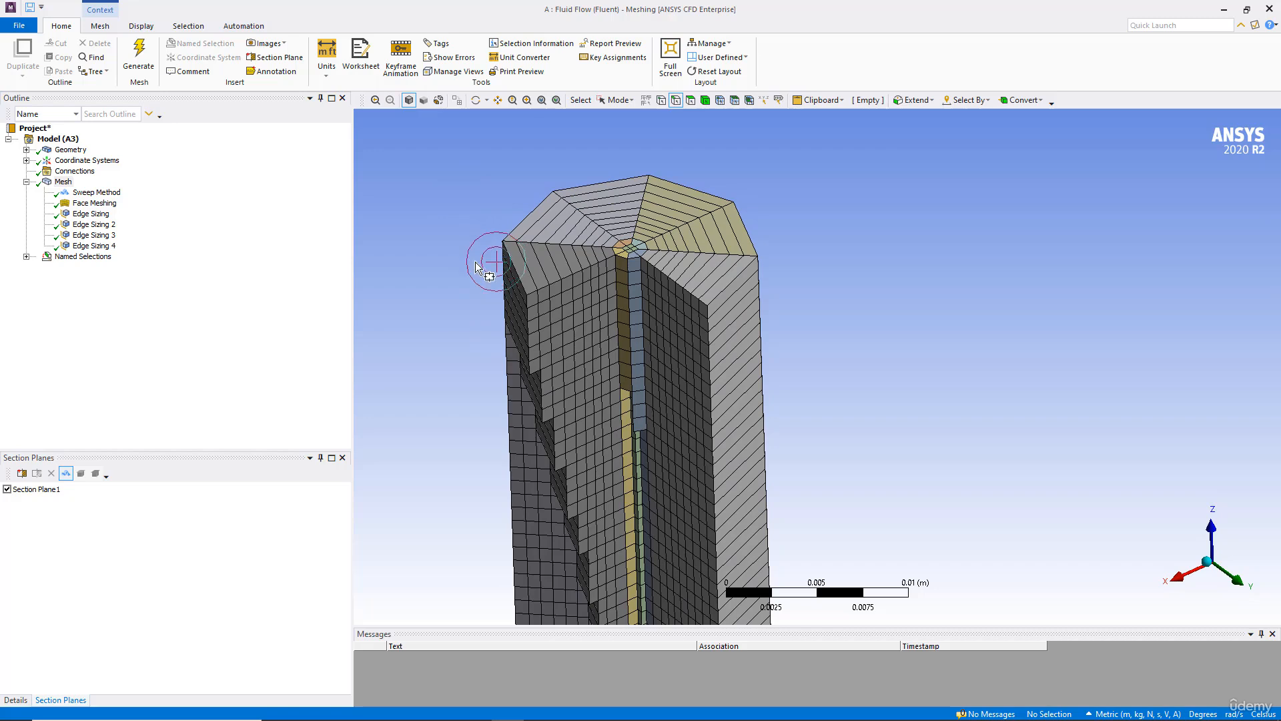
left_click(6, 489)
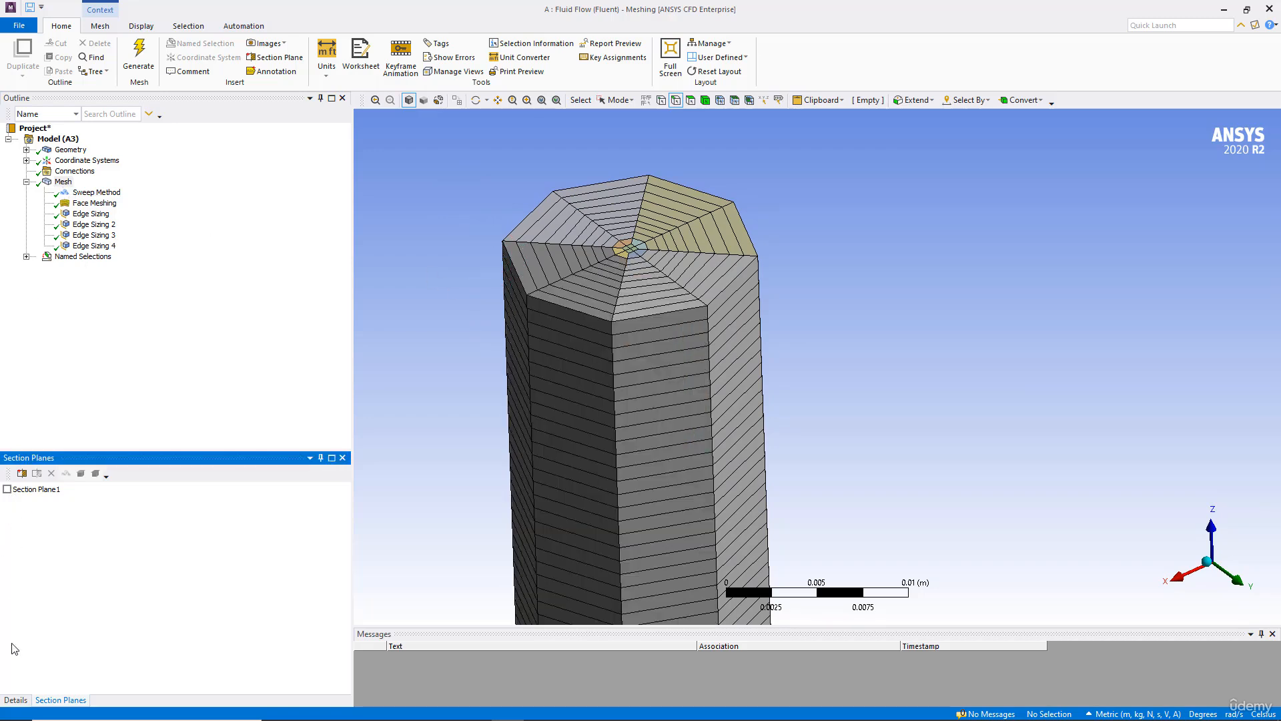
Step: Set the Behavior of the first Edge Sizing control to Hard
left_click(16, 701)
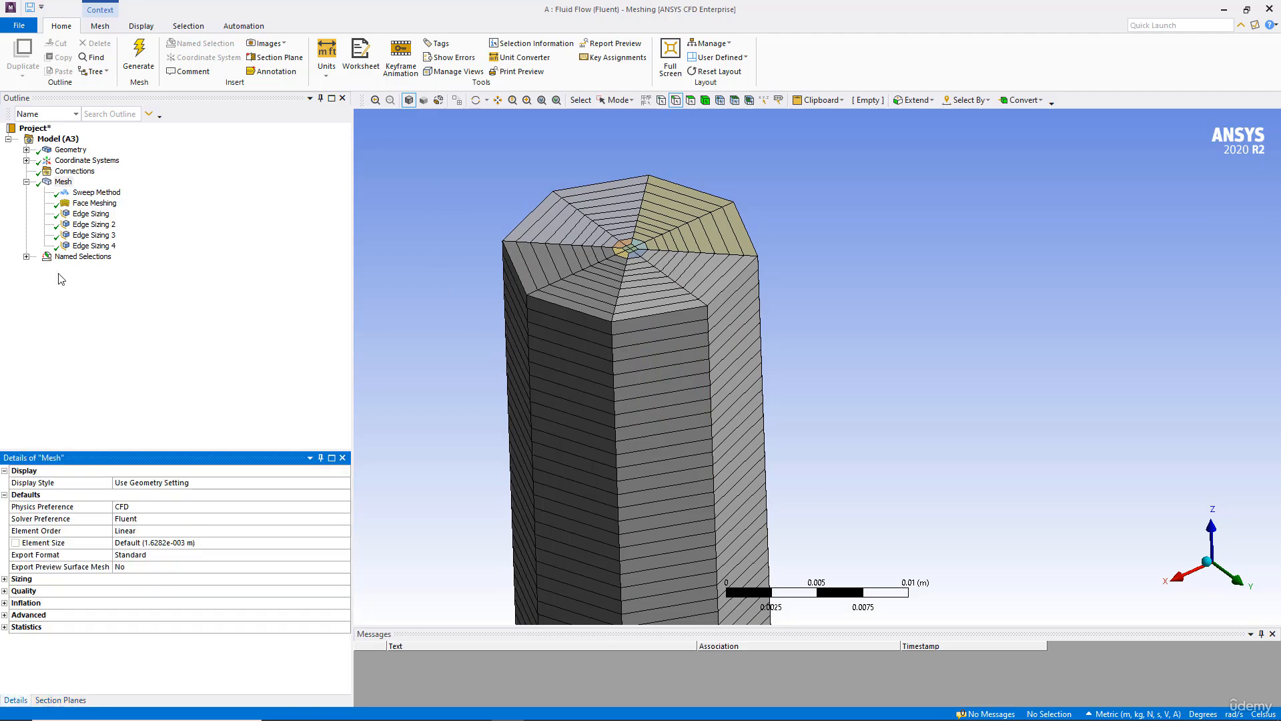
left_click(97, 215)
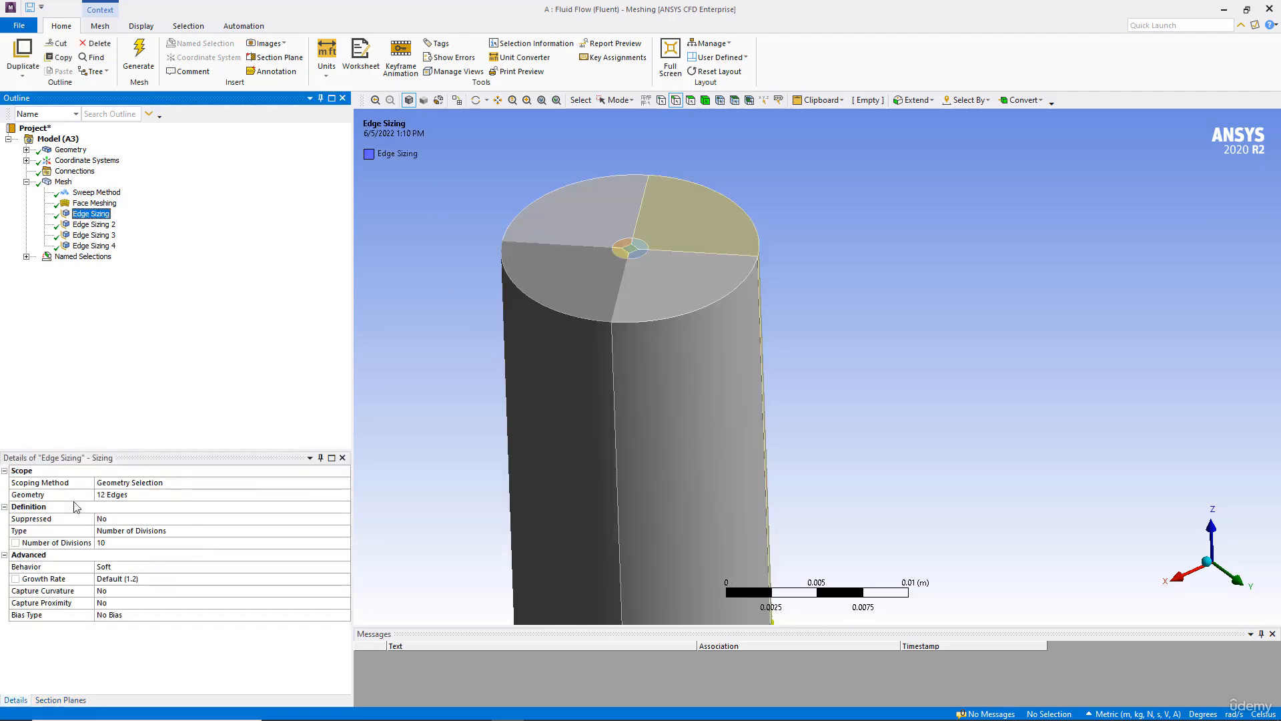
left_click(147, 567)
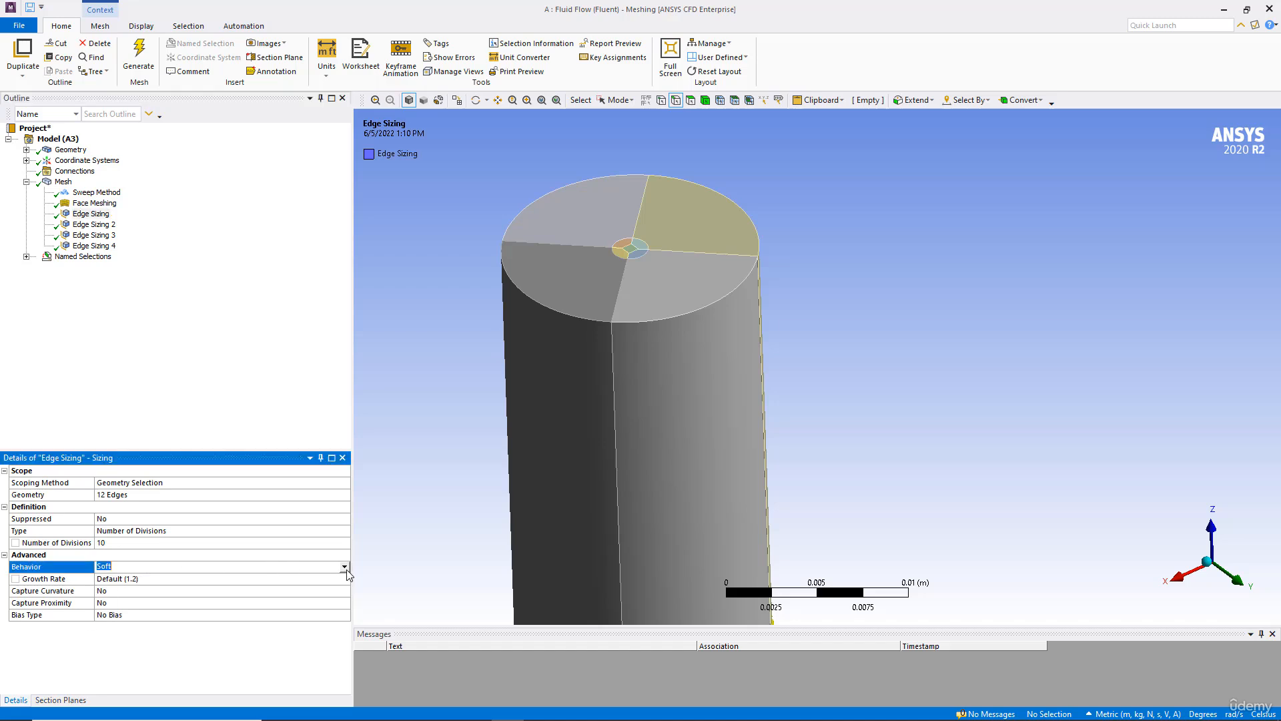
left_click(344, 567)
left_click(200, 586)
Step: Set the Behavior of Edge Sizing 2 to Hard
left_click(90, 215)
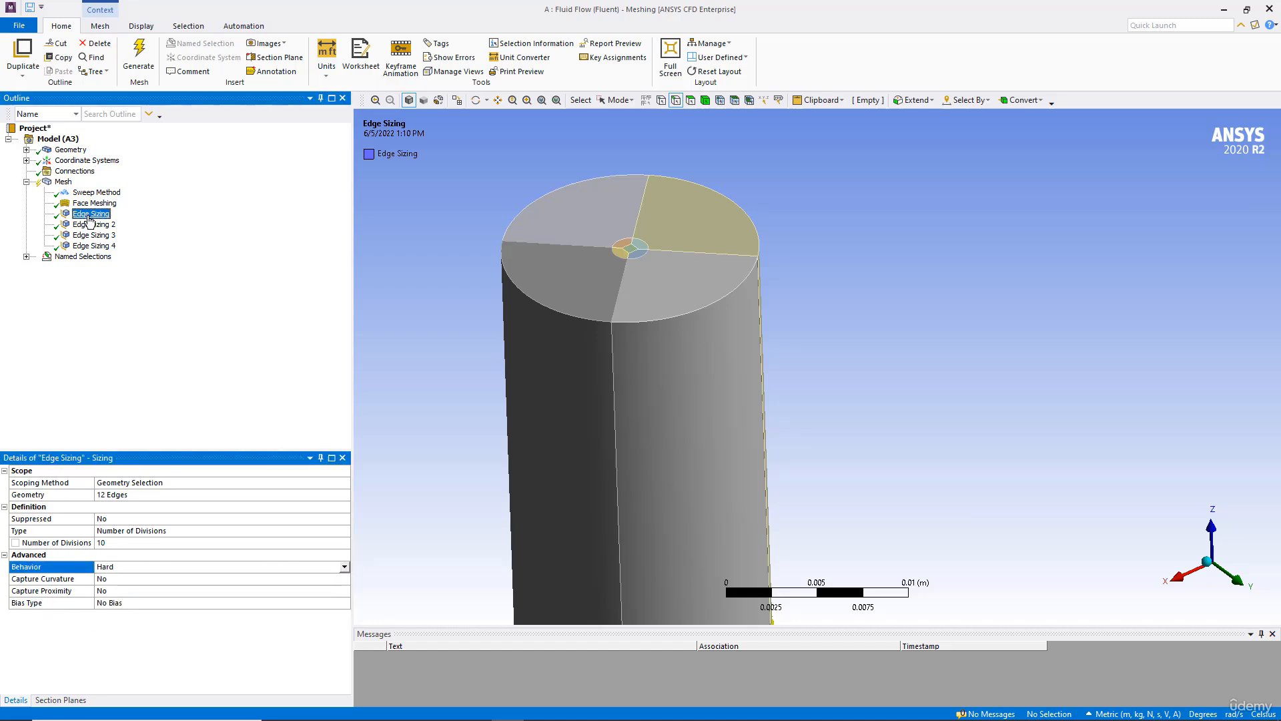
left_click(94, 226)
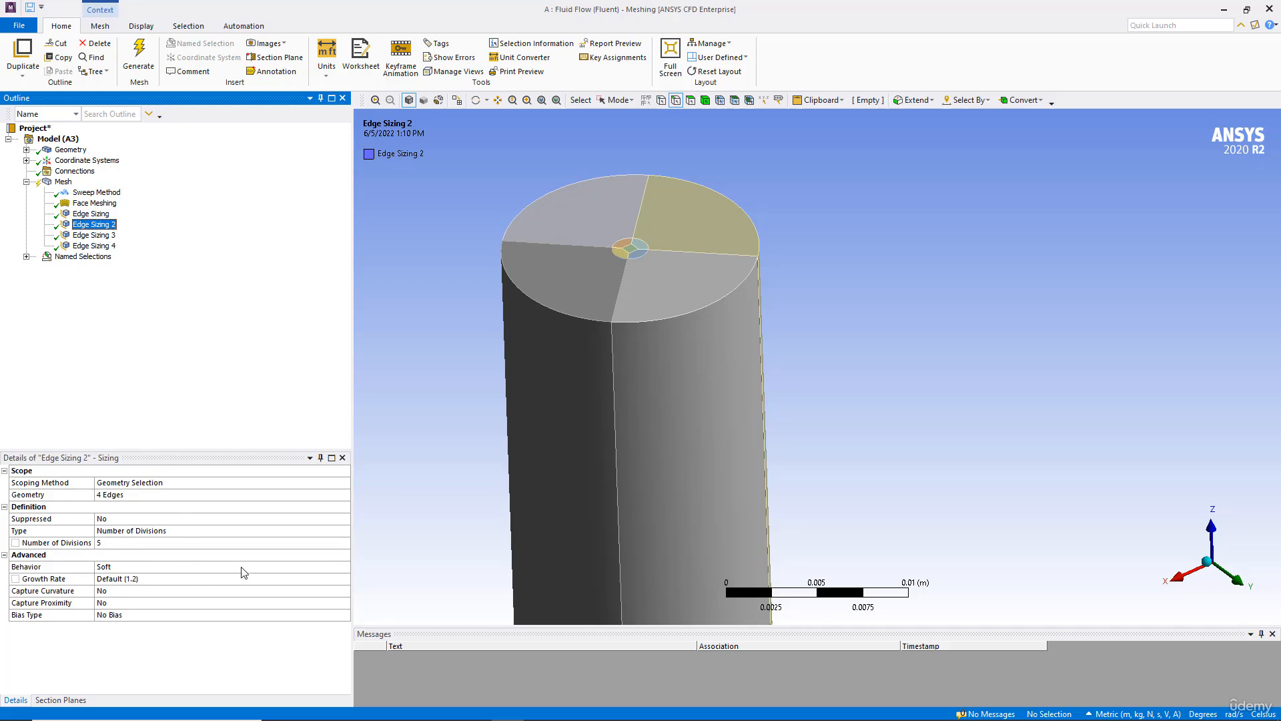
left_click(321, 566)
left_click(344, 566)
left_click(200, 587)
Step: Set the Behavior of Edge Sizing 3 to Hard
left_click(99, 226)
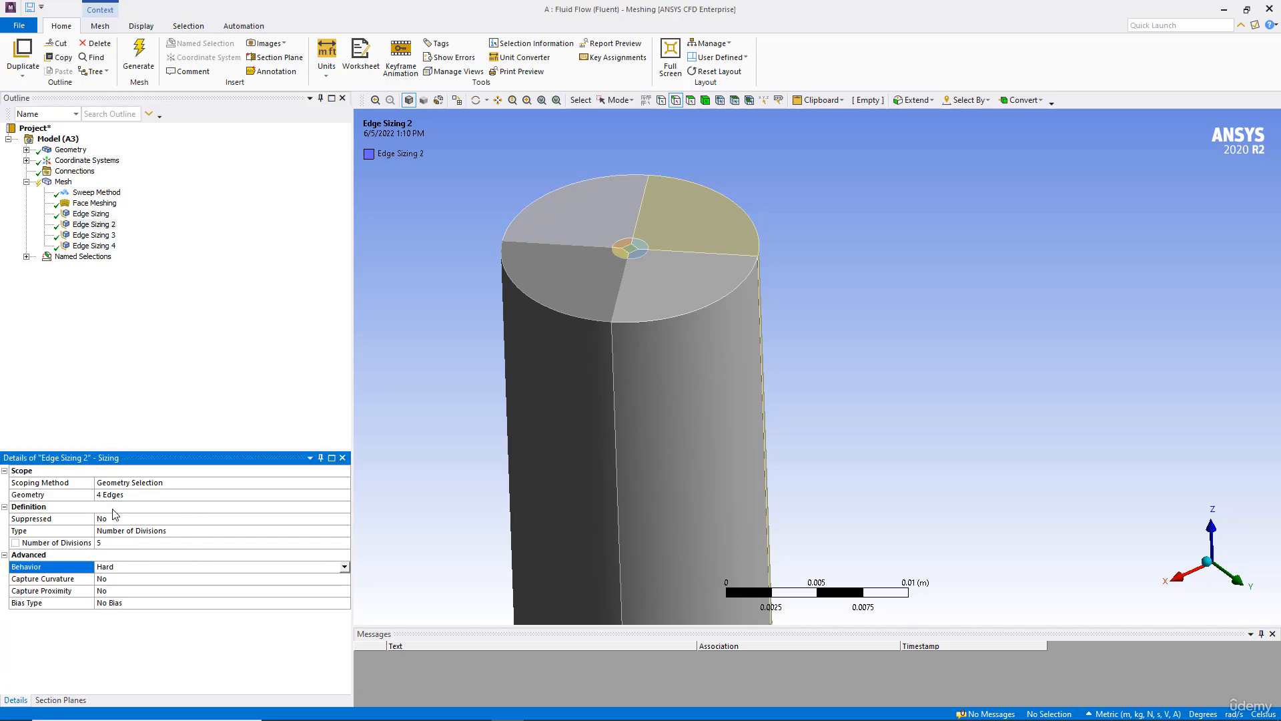
left_click(95, 236)
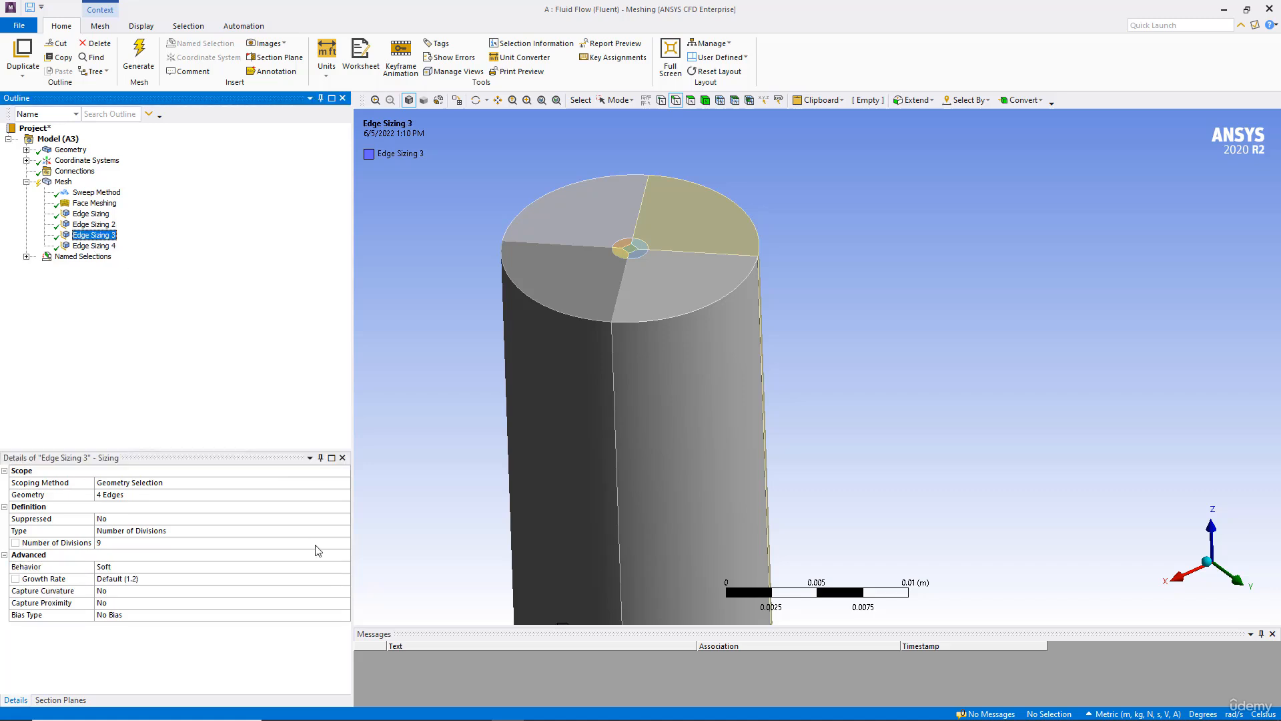
left_click(347, 566)
left_click(344, 567)
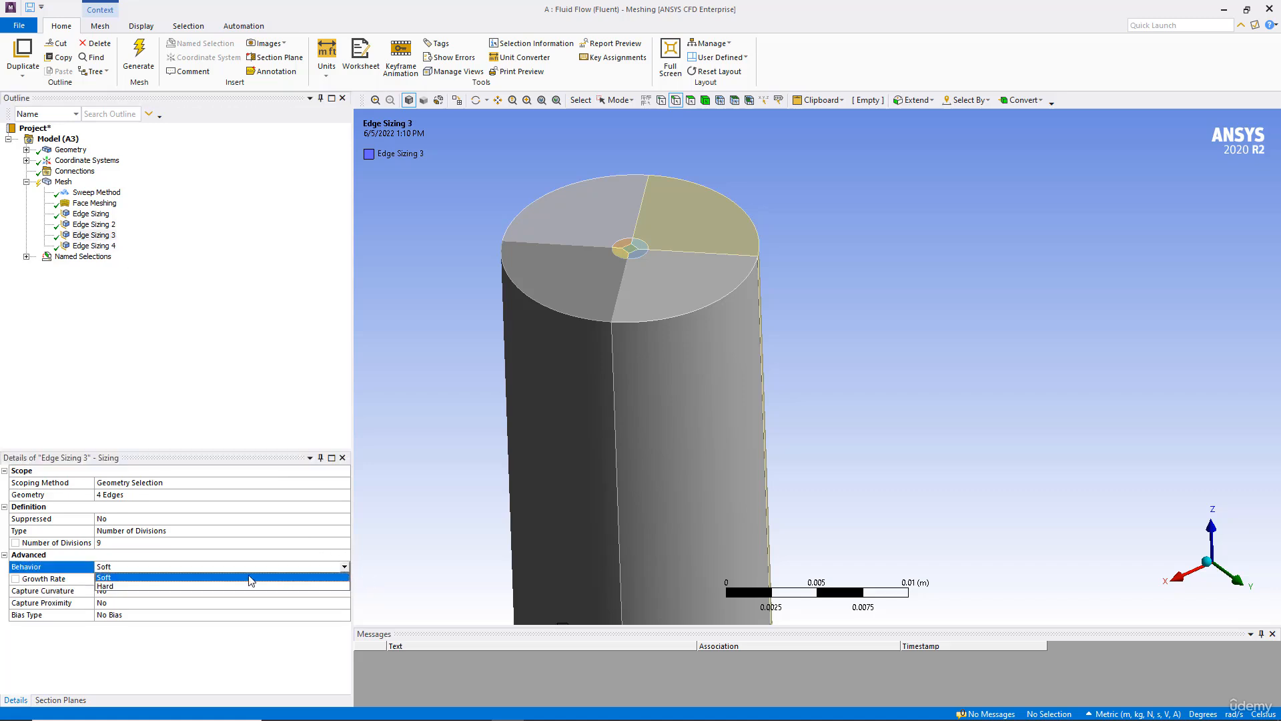
left_click(105, 586)
Step: Regenerate the mesh with all edge sizings set to Hard behaviour
left_click(96, 247)
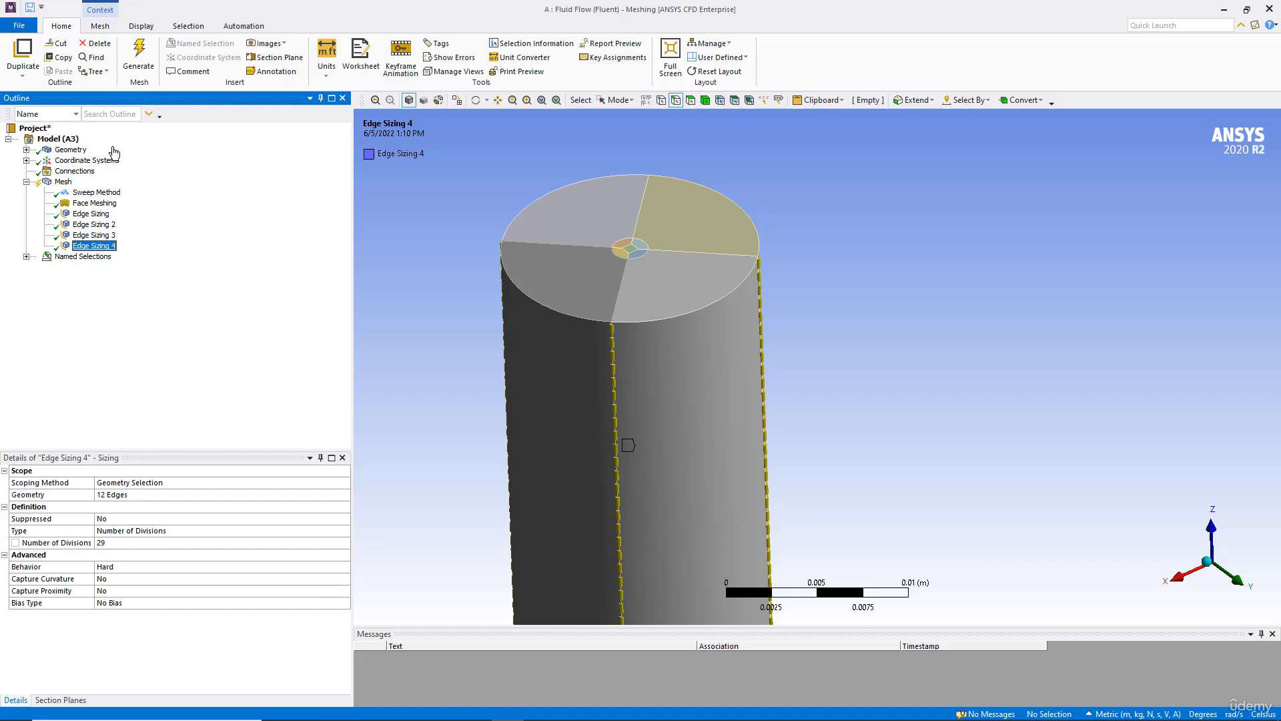
left_click(139, 56)
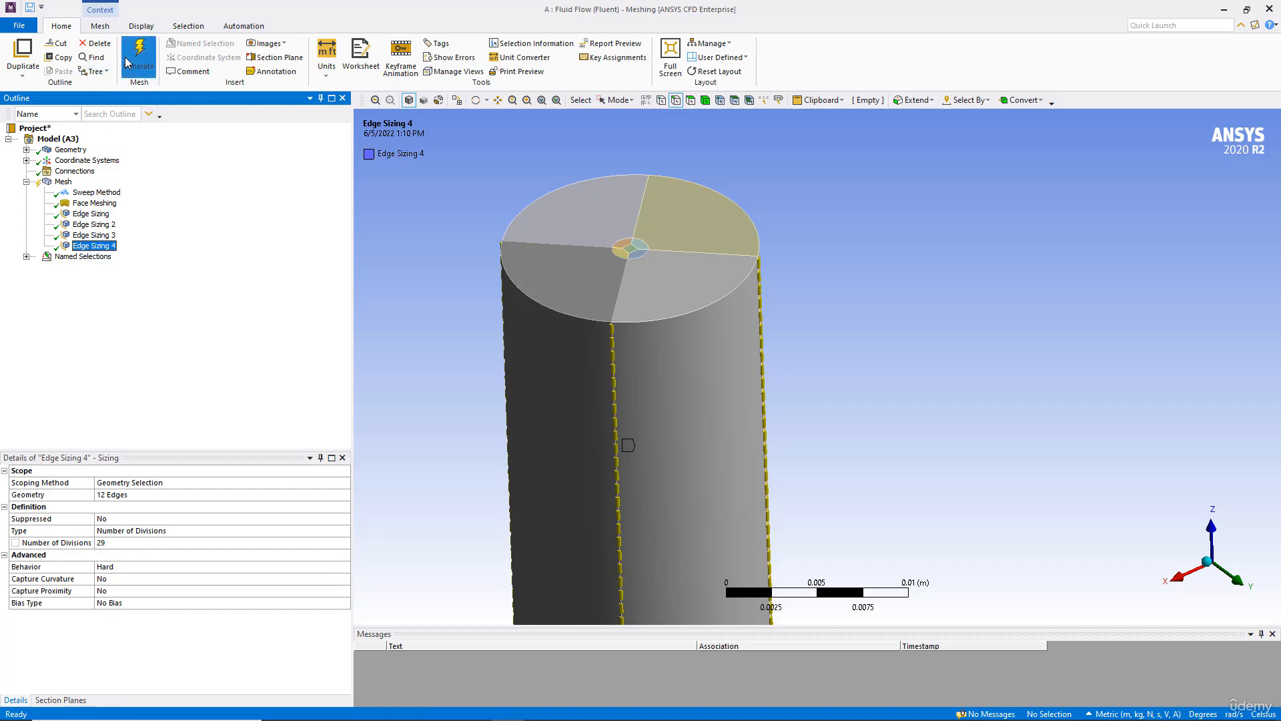
left_click(61, 182)
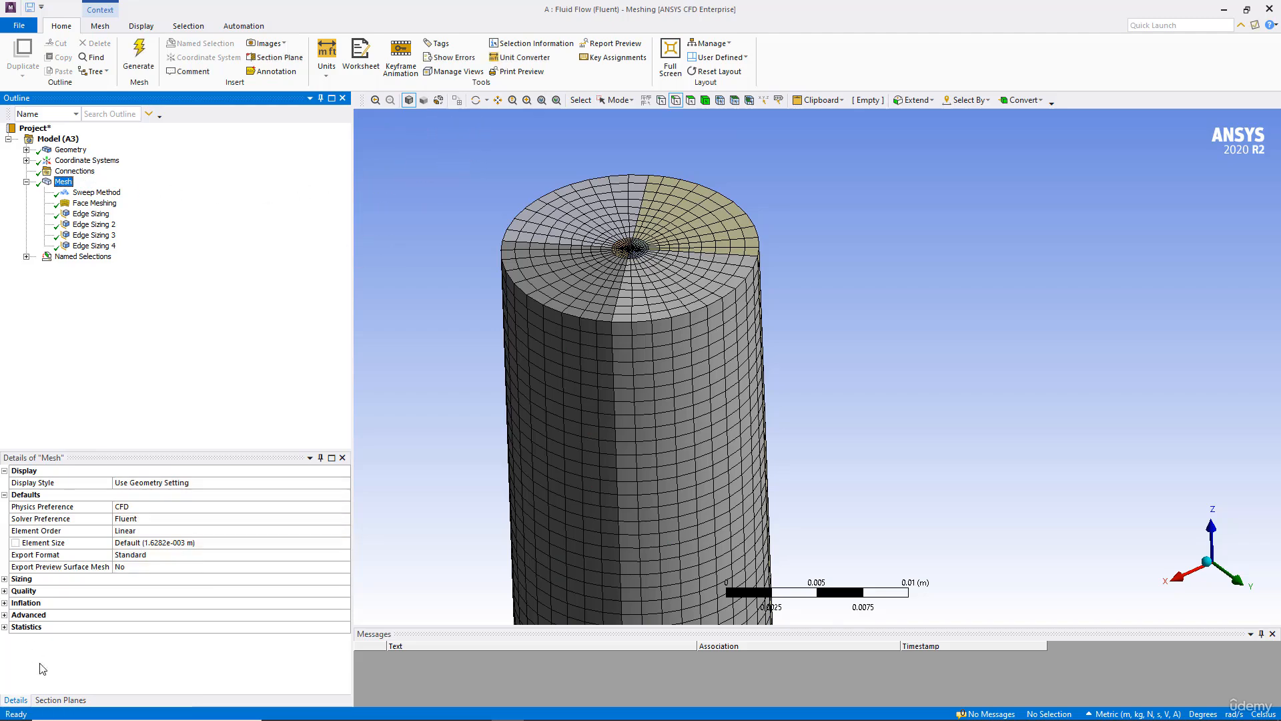
Step: Examine the sectioned mesh around the orifice at the tank bottom, then turn Section Plane1 off
left_click(59, 700)
left_click(8, 489)
middle_click_drag(526, 337, 546, 371)
scroll(546, 371, "up", 10)
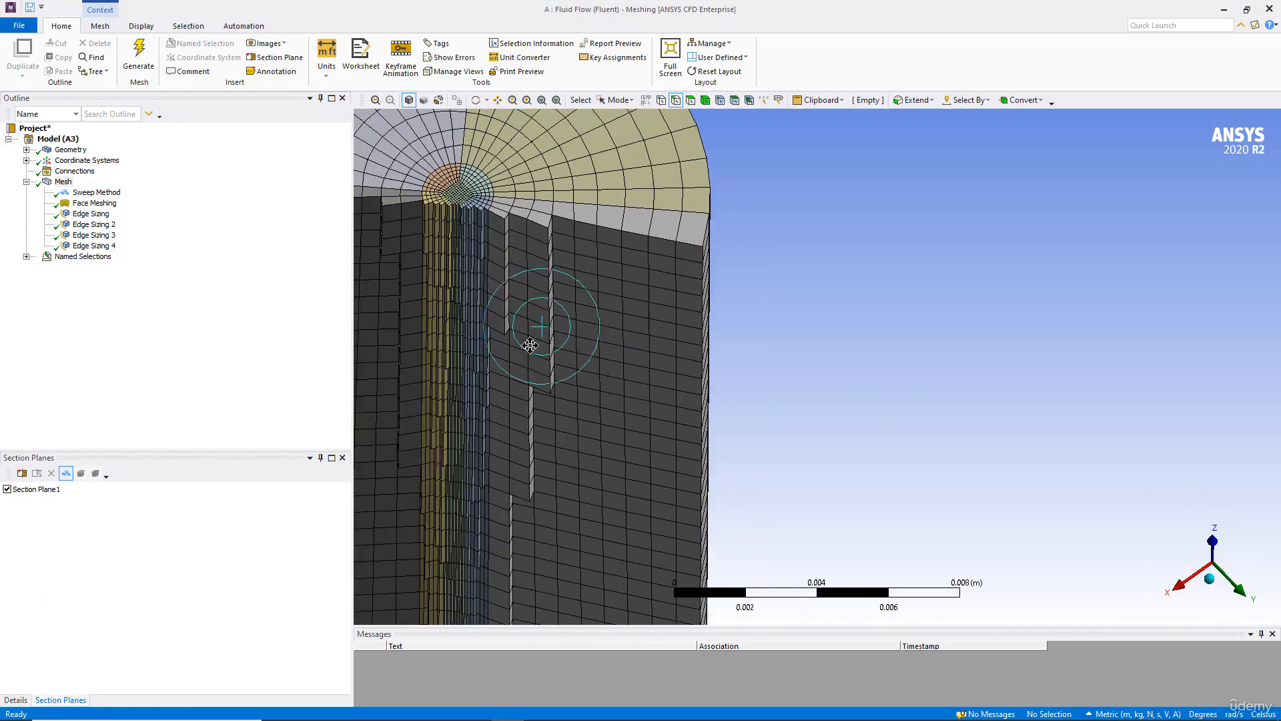
scroll(656, 442, "up", 3)
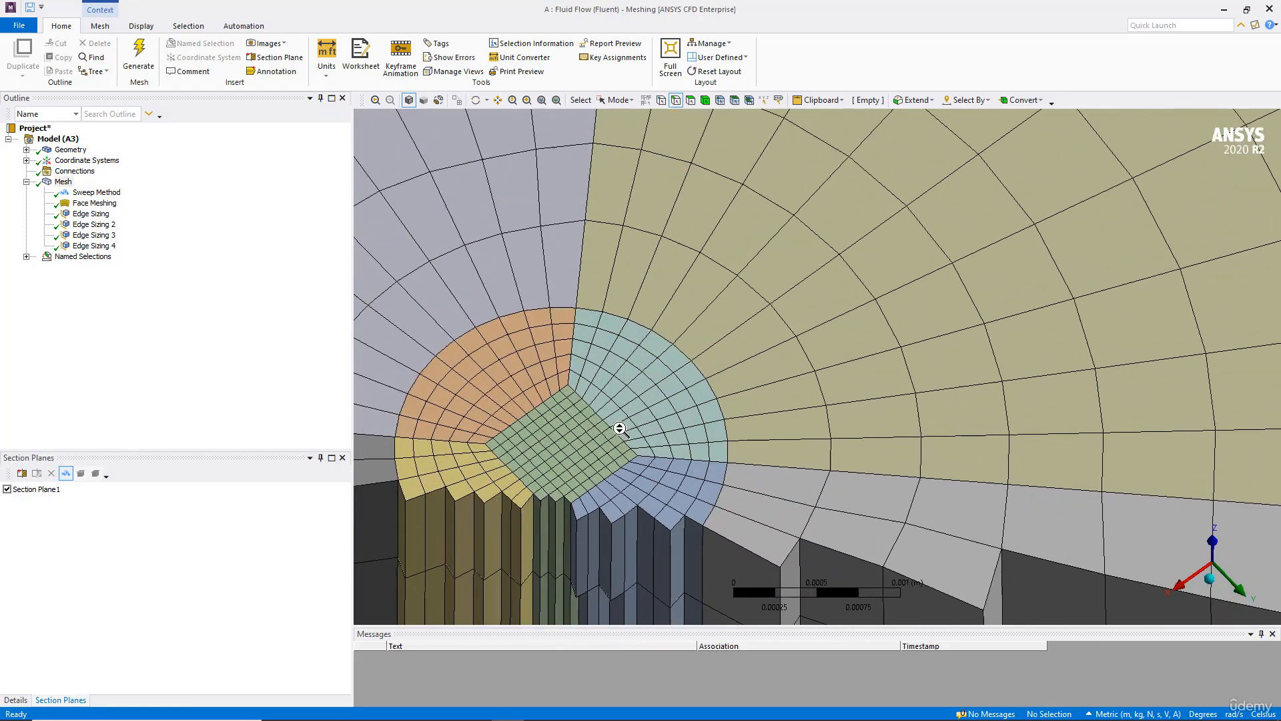
middle_click_drag(576, 412, 558, 434)
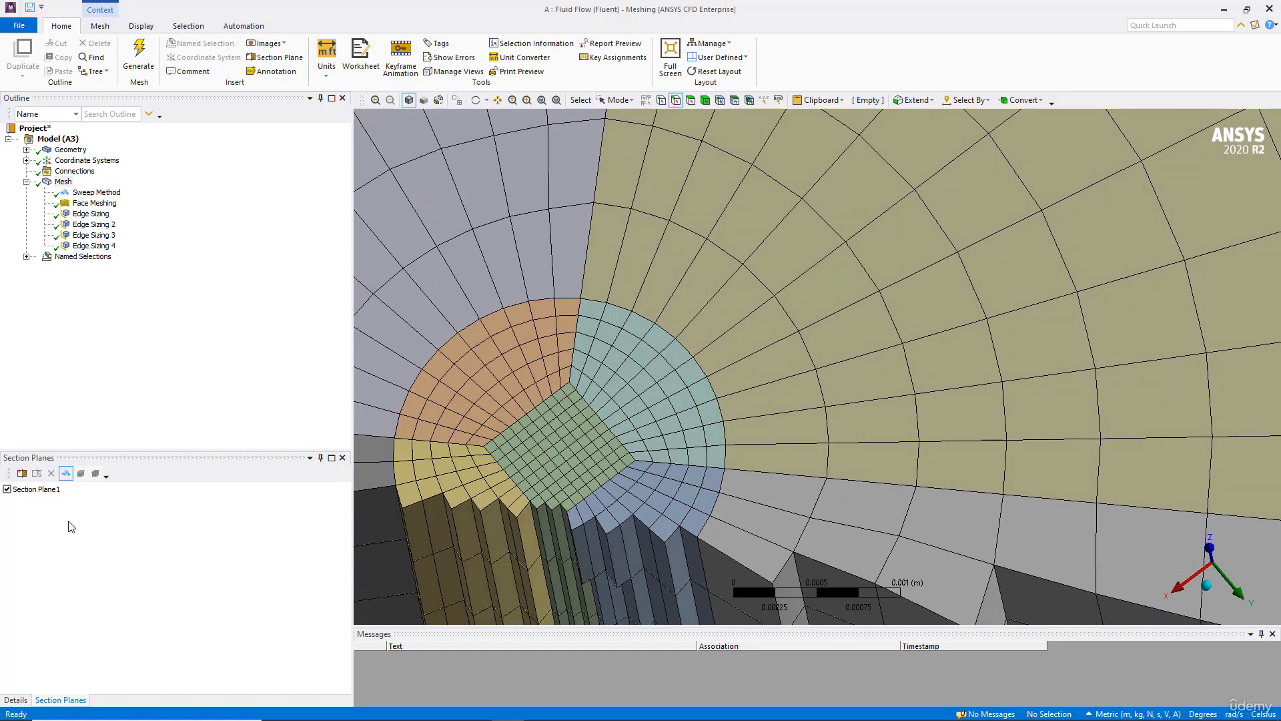
left_click(8, 489)
scroll(511, 392, "down", 5)
scroll(641, 391, "up", 2)
scroll(641, 391, "down", 6)
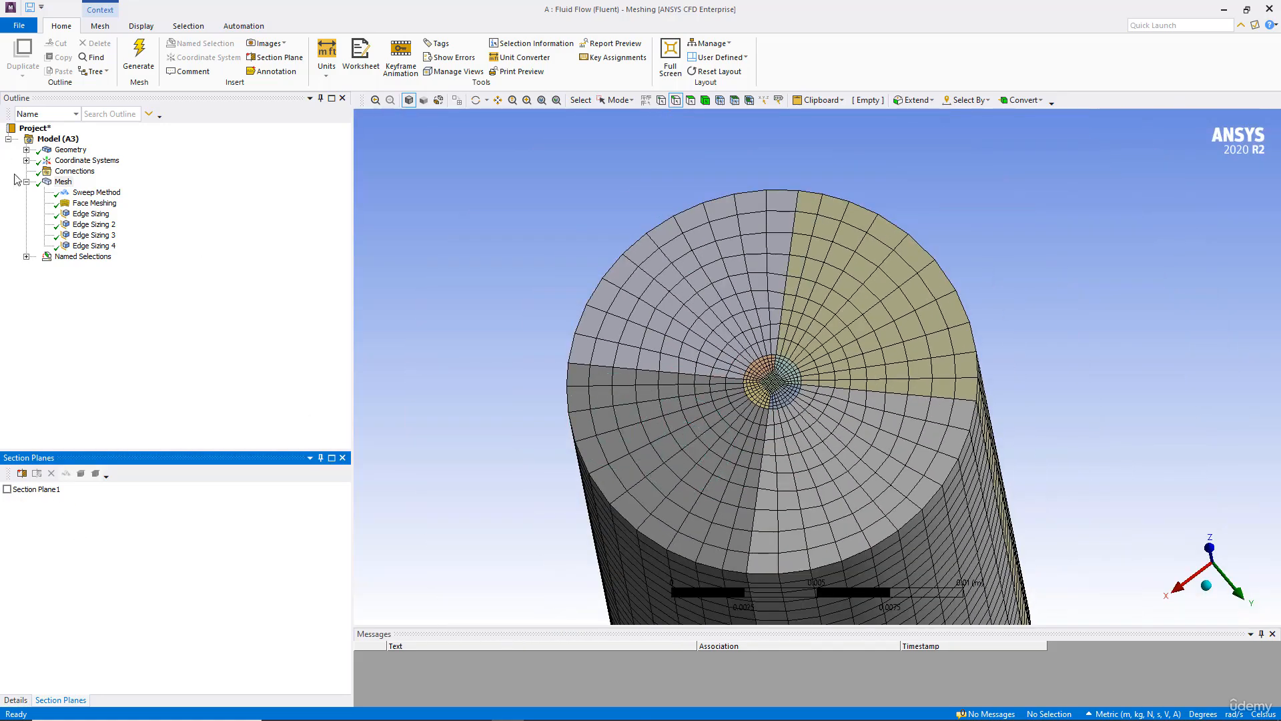
Step: Examine the division markers of Edge Sizing and Edge Sizing 2 around the orifice from below
left_click(78, 215)
middle_click_drag(634, 343, 590, 263)
scroll(678, 424, "up", 3)
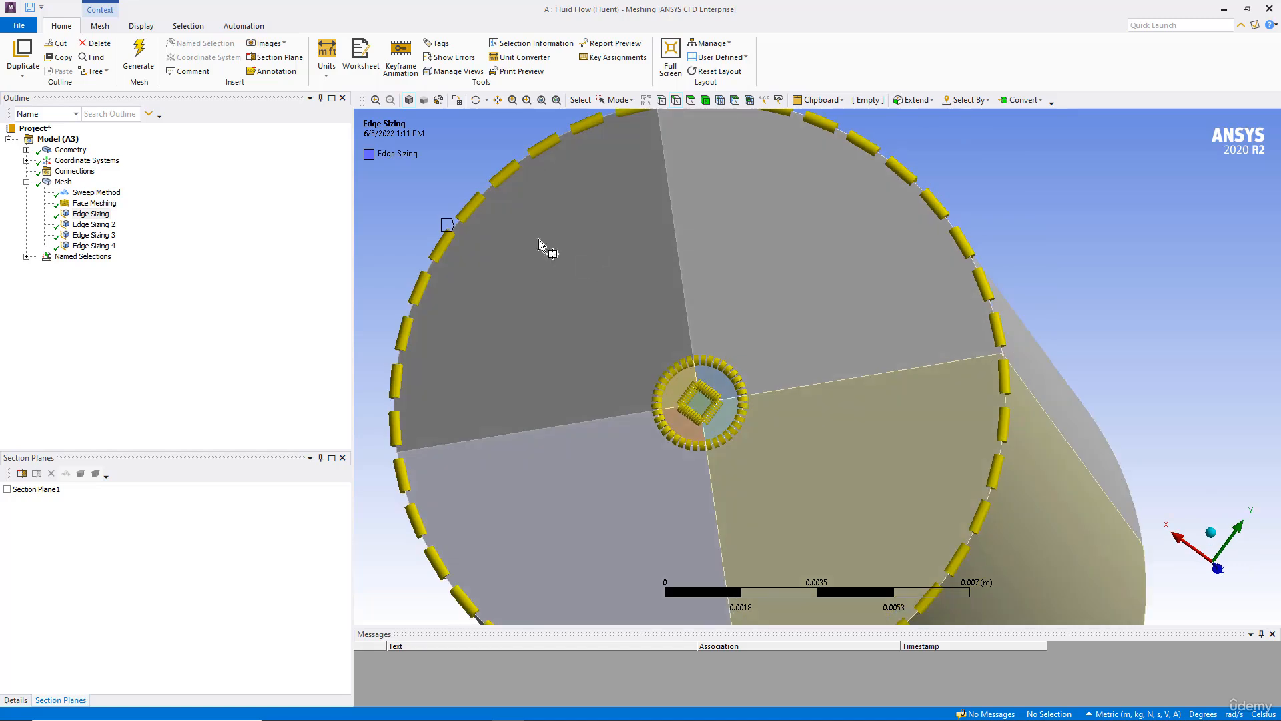
left_click(93, 225)
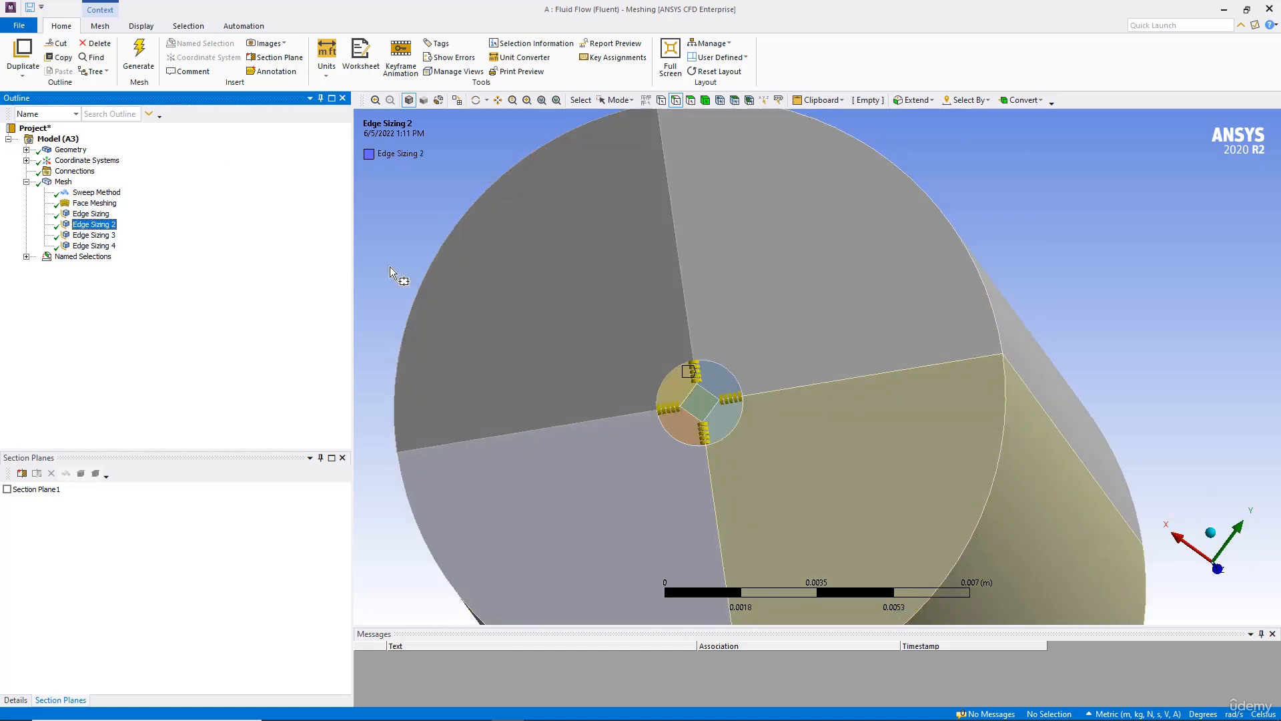
scroll(543, 302, "up", 6)
scroll(508, 352, "up", 1)
middle_click_drag(508, 352, 654, 297, "ctrl")
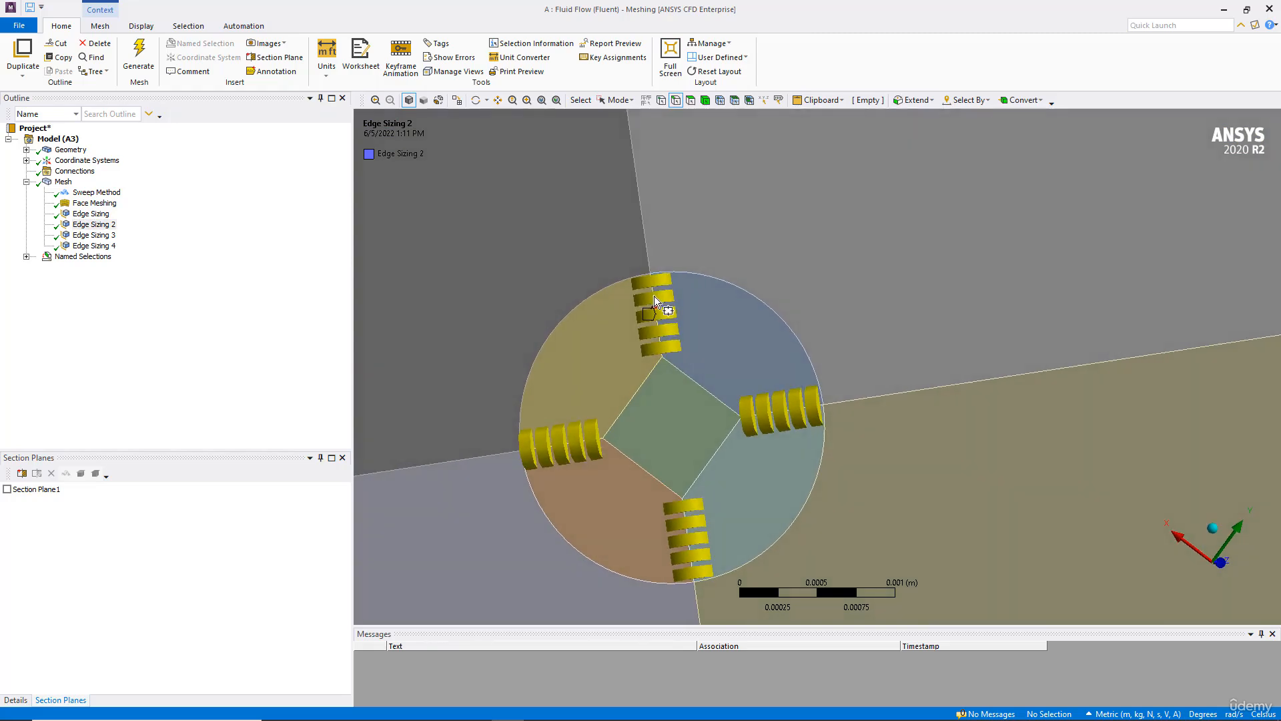
Step: Compare the orifice face mesh with the Edge Sizing and Edge Sizing 2 division markers up close
left_click(63, 182)
scroll(612, 348, "up", 5)
middle_click_drag(556, 348, 552, 287)
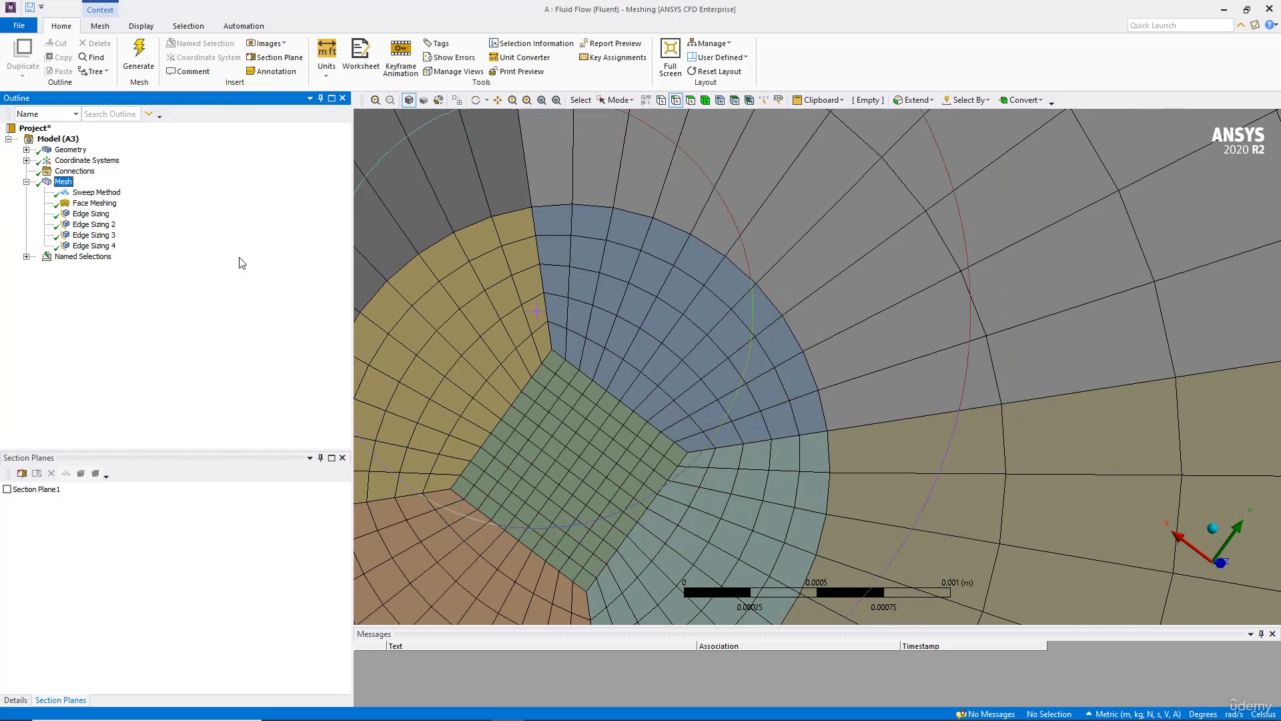
left_click(91, 215)
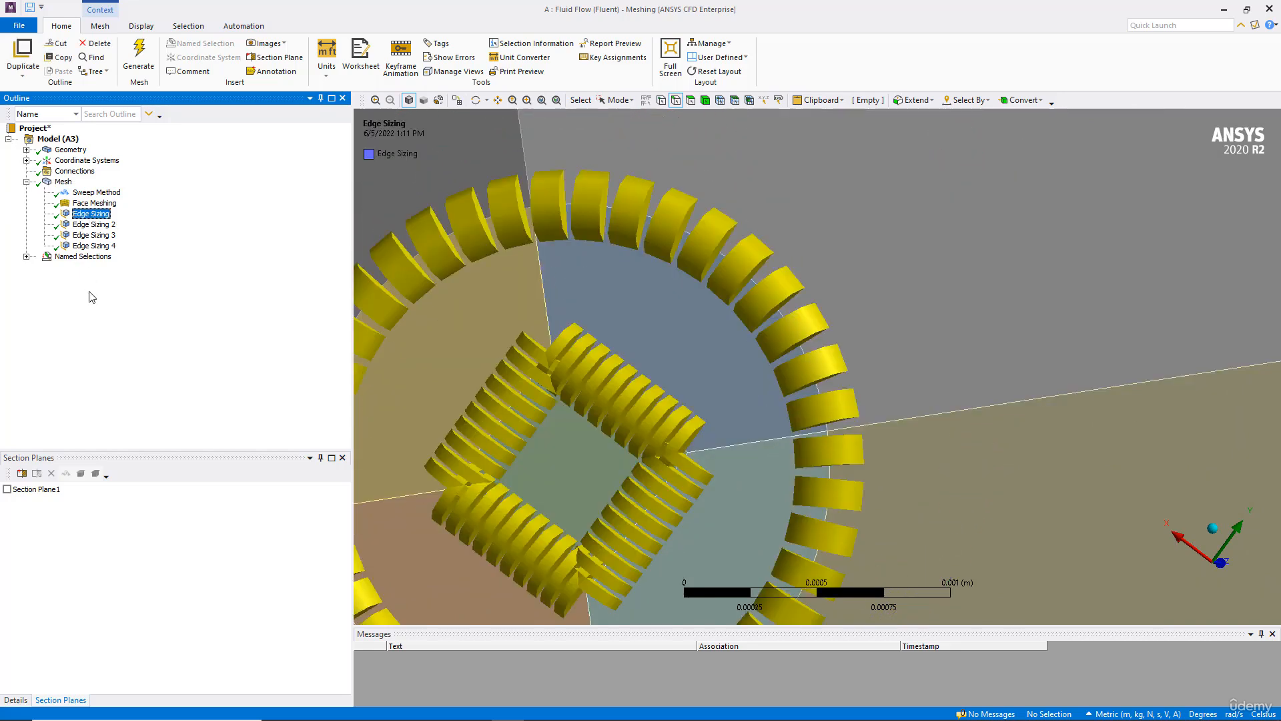
left_click(84, 225)
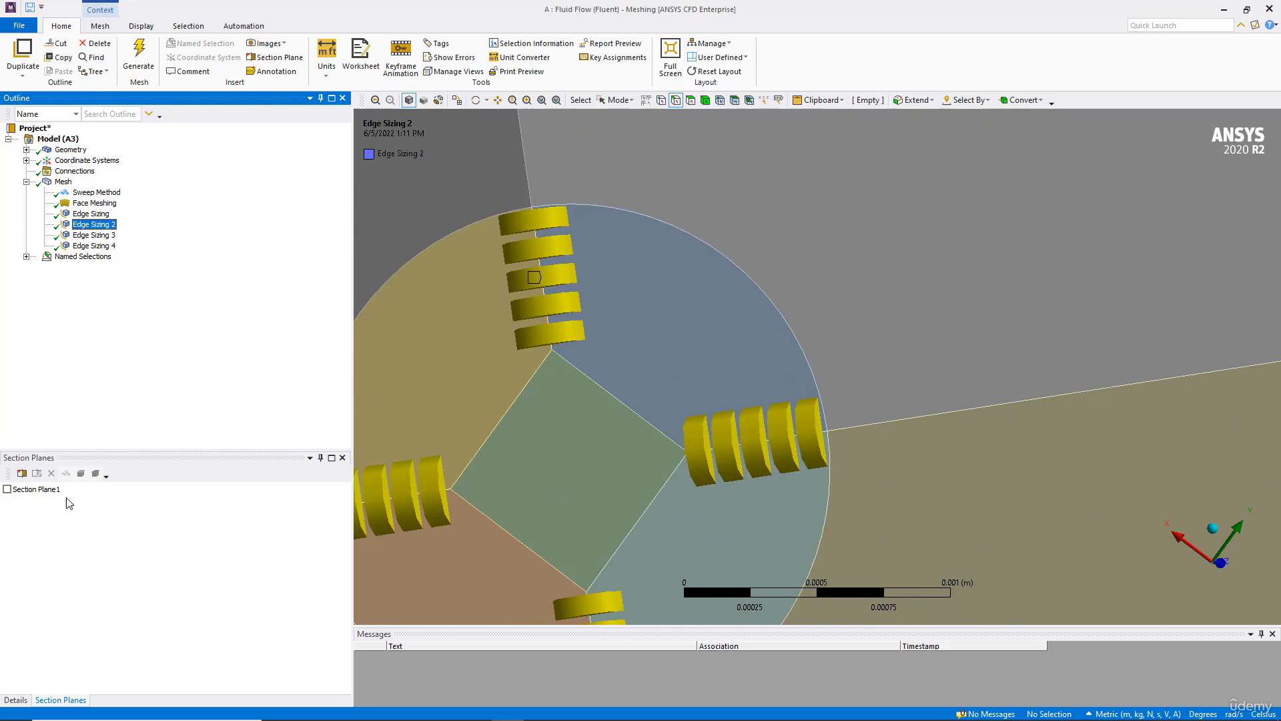
Step: Set the number of divisions of Edge Sizing 2 to 6
left_click(14, 699)
left_click(104, 544)
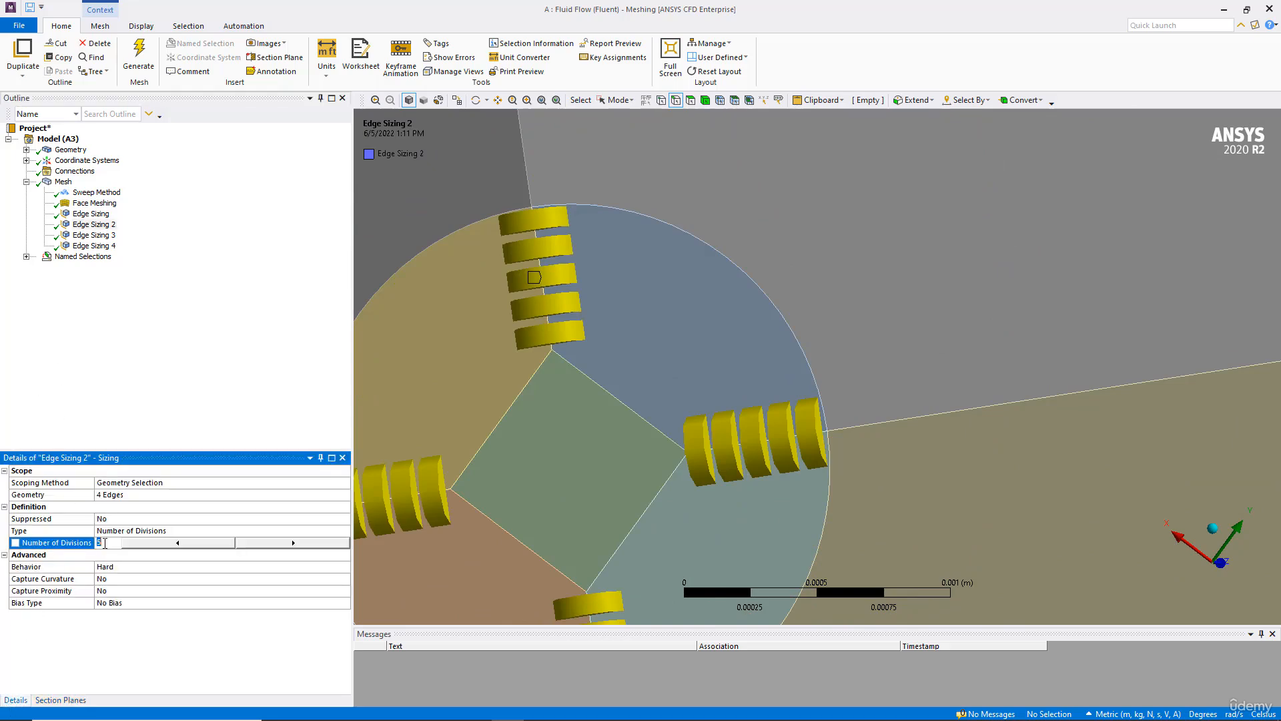
type("6")
key("Return")
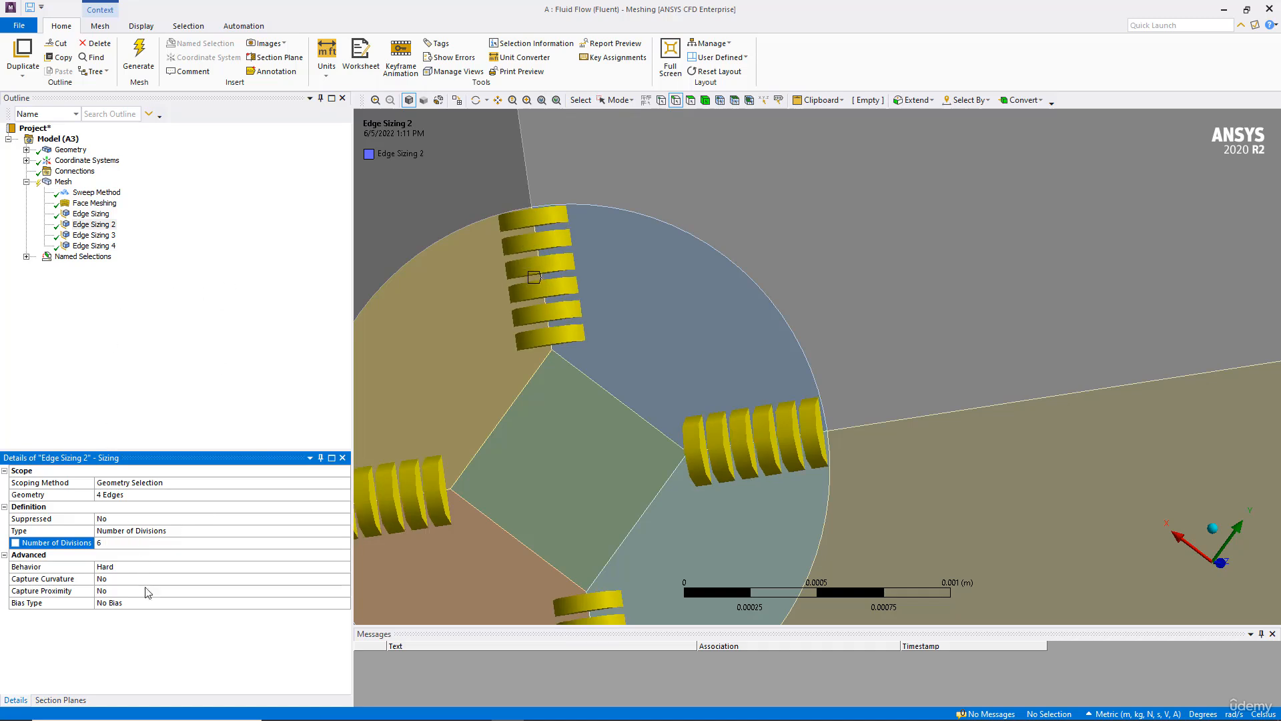
Step: Apply a bias to Edge Sizing 2 with a bias factor of 5
left_click(270, 603)
left_click(345, 605)
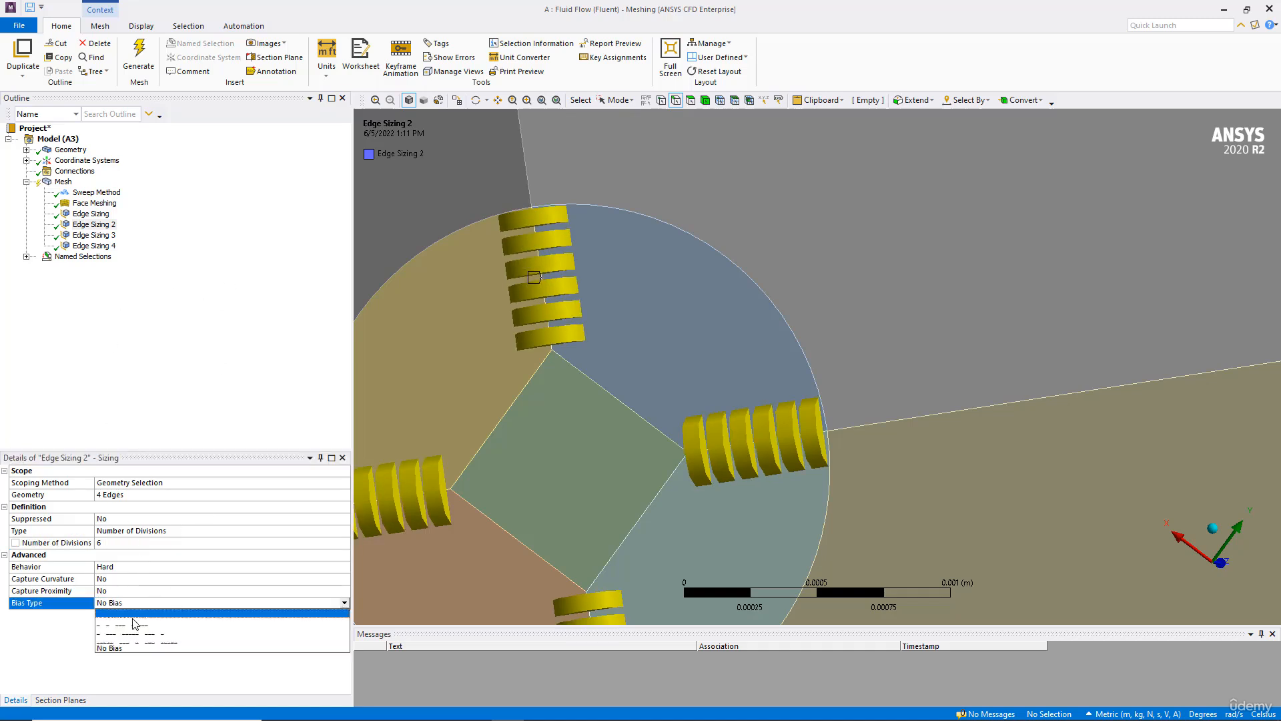
left_click(131, 621)
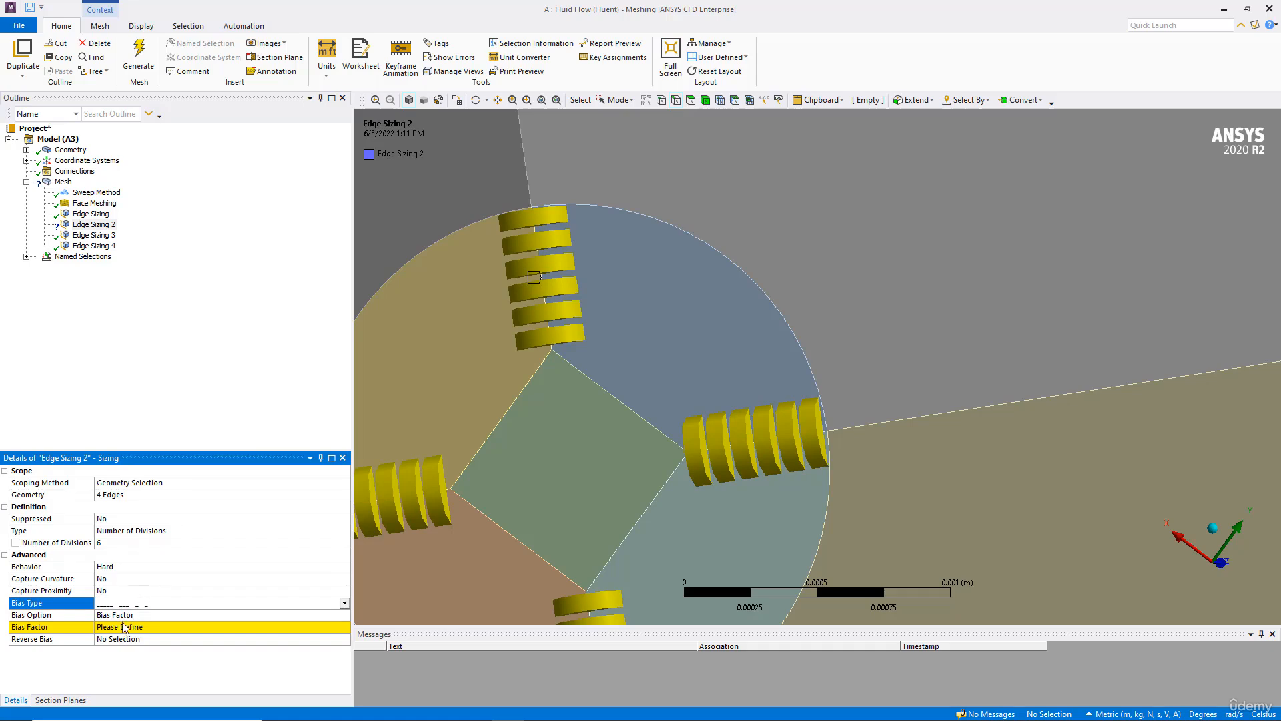
left_click(119, 628)
type("5")
key("Return")
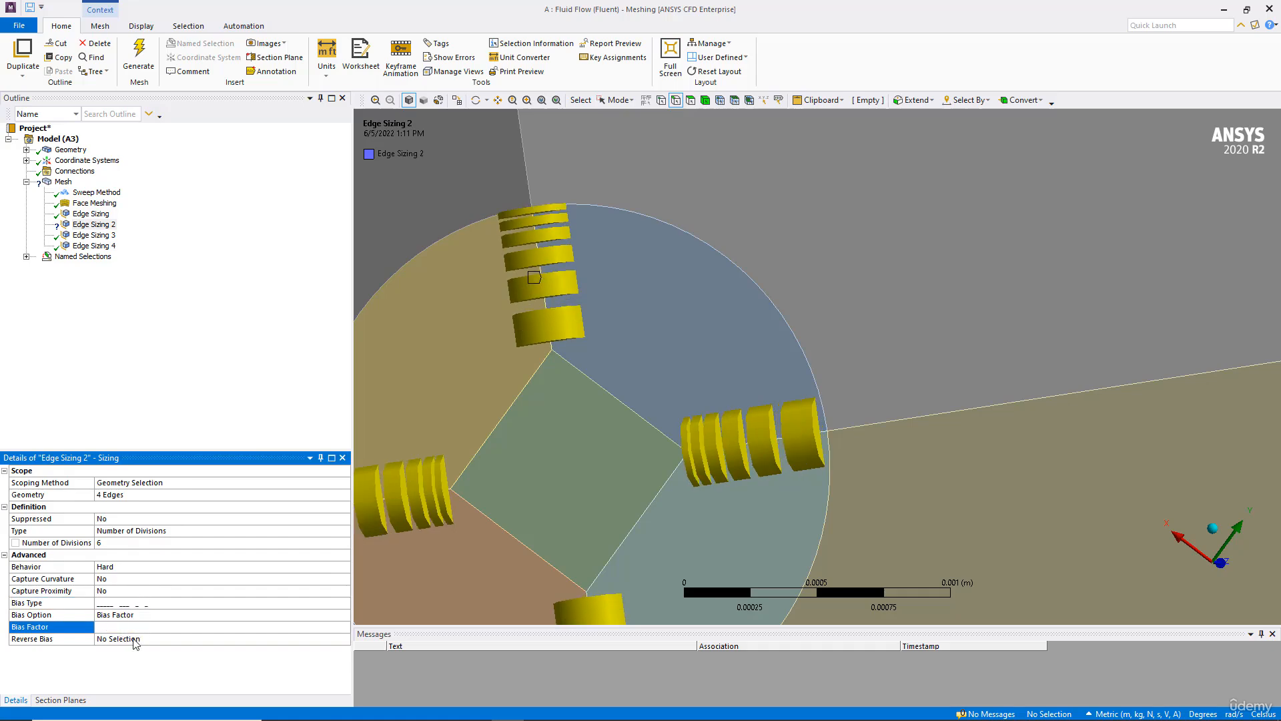
Step: Reverse the bias direction on two edges of Edge Sizing 2
middle_click_drag(510, 448, 575, 395, "ctrl")
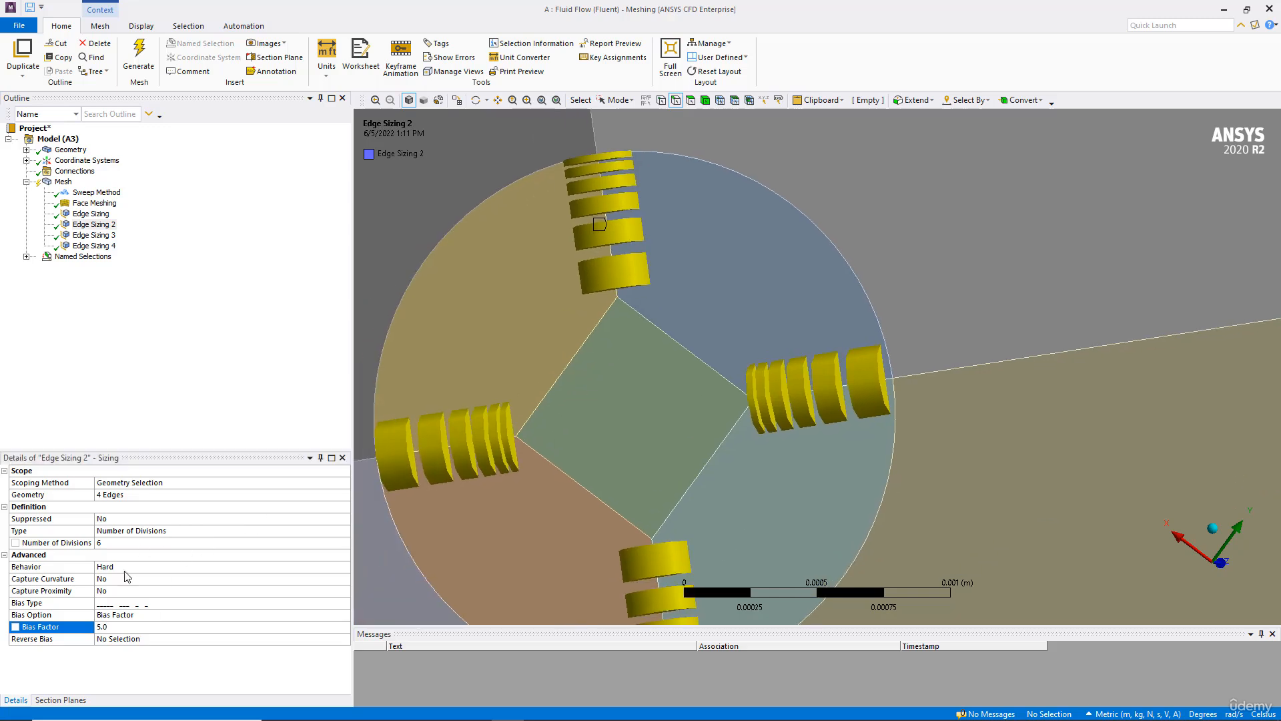
left_click(130, 639)
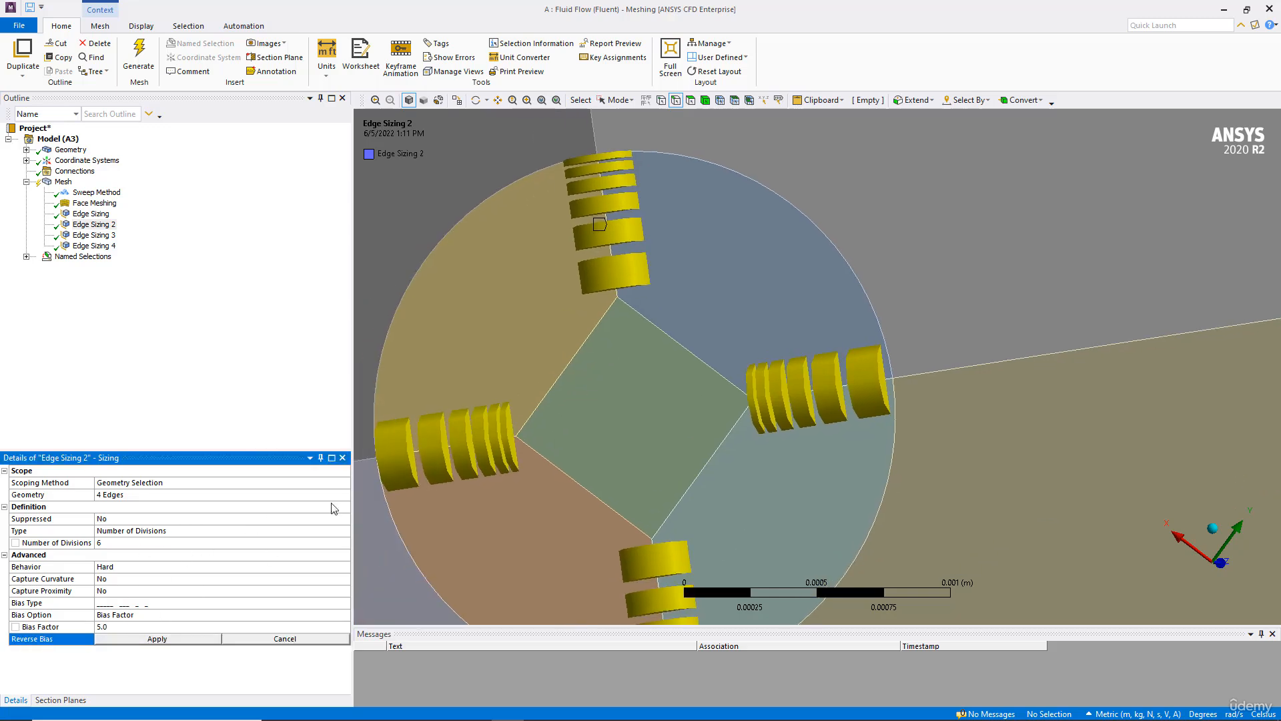
left_click(618, 100)
left_click(634, 115)
left_click(610, 257)
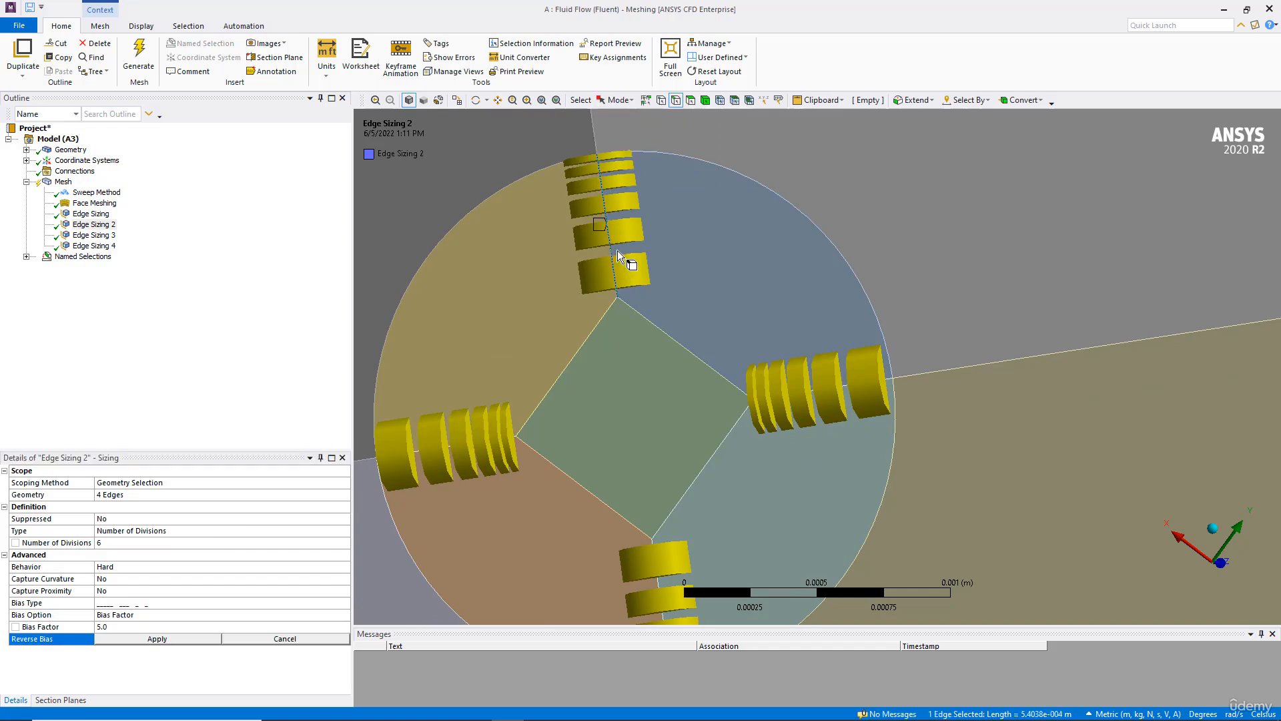
left_click(658, 576, "ctrl")
scroll(667, 567, "down", 10)
middle_click_drag(796, 422, 857, 323)
middle_click(1057, 167)
scroll(849, 263, "up", 3)
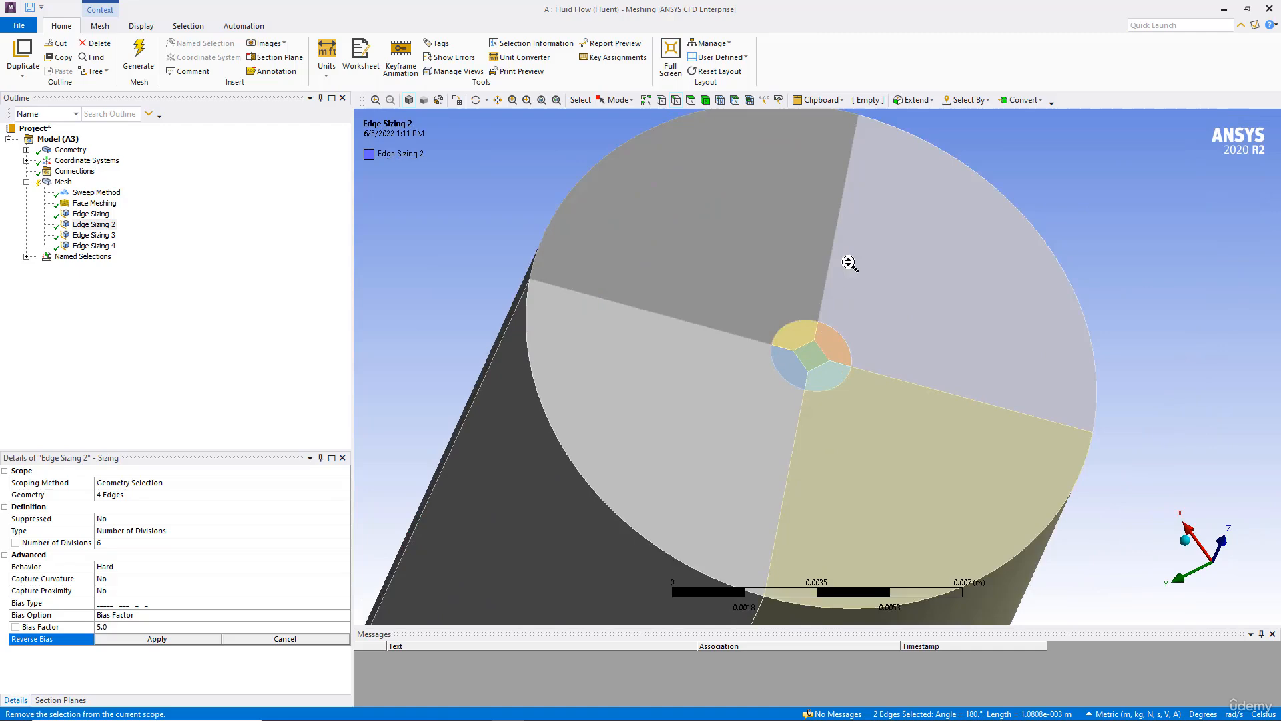
scroll(829, 312, "down", 4)
left_click(158, 639)
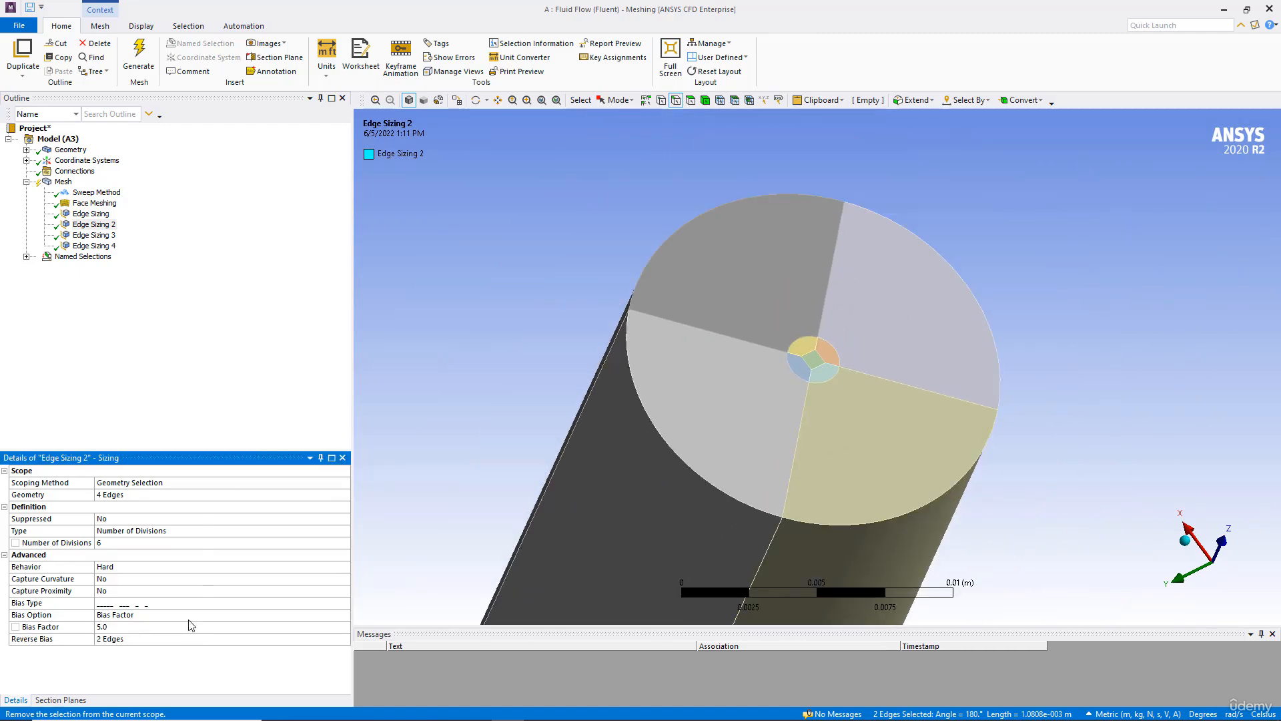
Step: Generate the mesh and examine the mesh around the orifice
left_click(138, 58)
middle_click_drag(530, 265, 567, 280)
scroll(568, 280, "up", 2)
left_click(63, 181)
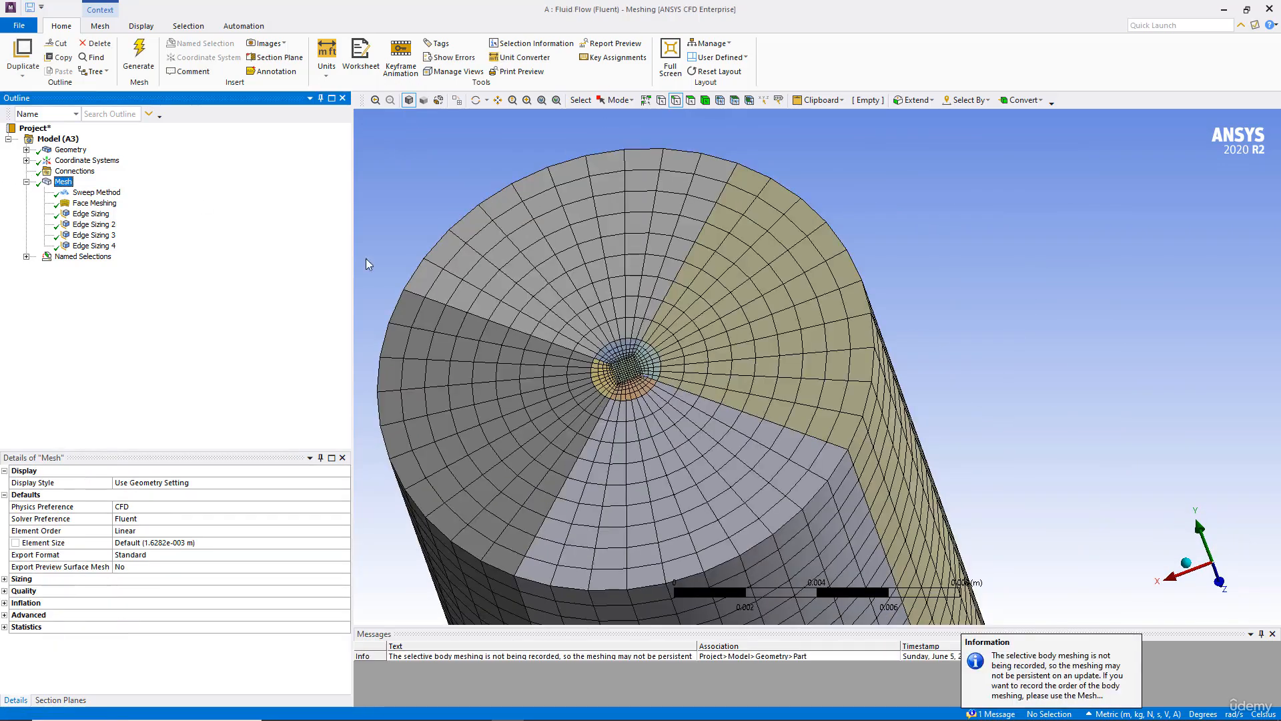
scroll(533, 333, "up", 5)
scroll(667, 331, "up", 6)
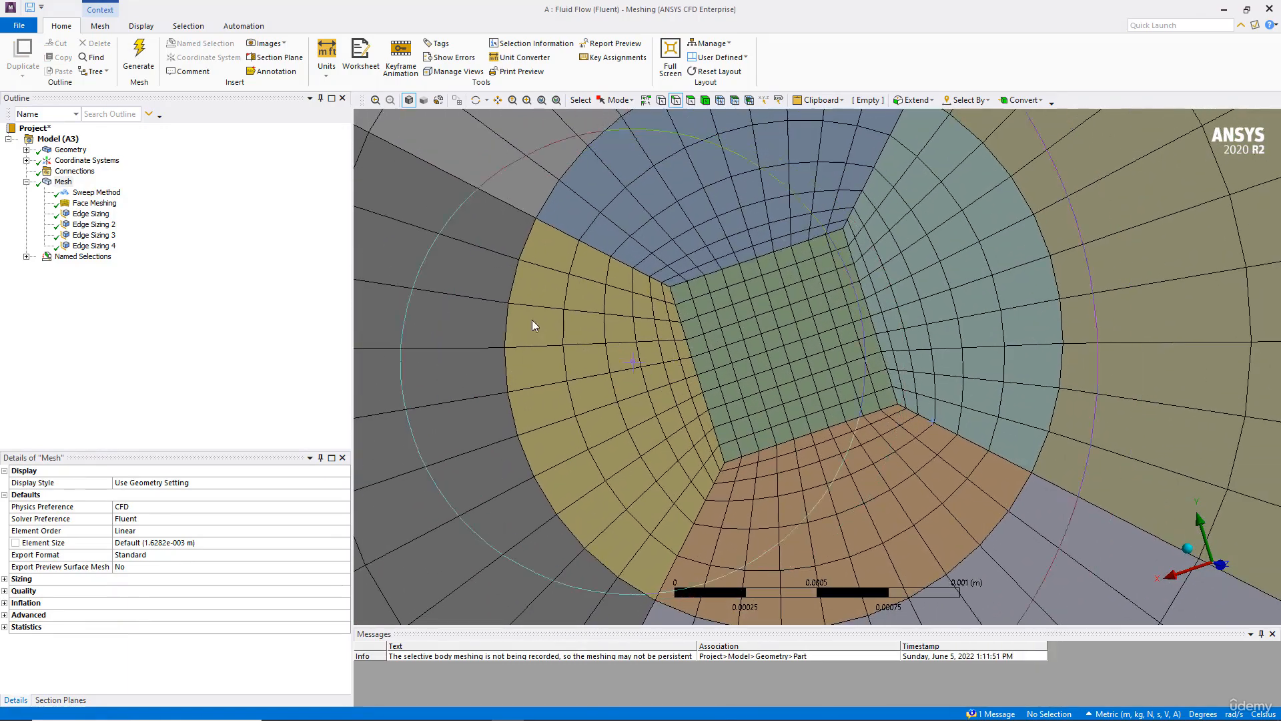
Step: Change Edge Sizing 2's bias factor to 2.5 and regenerate the mesh
left_click(92, 224)
left_click(118, 626)
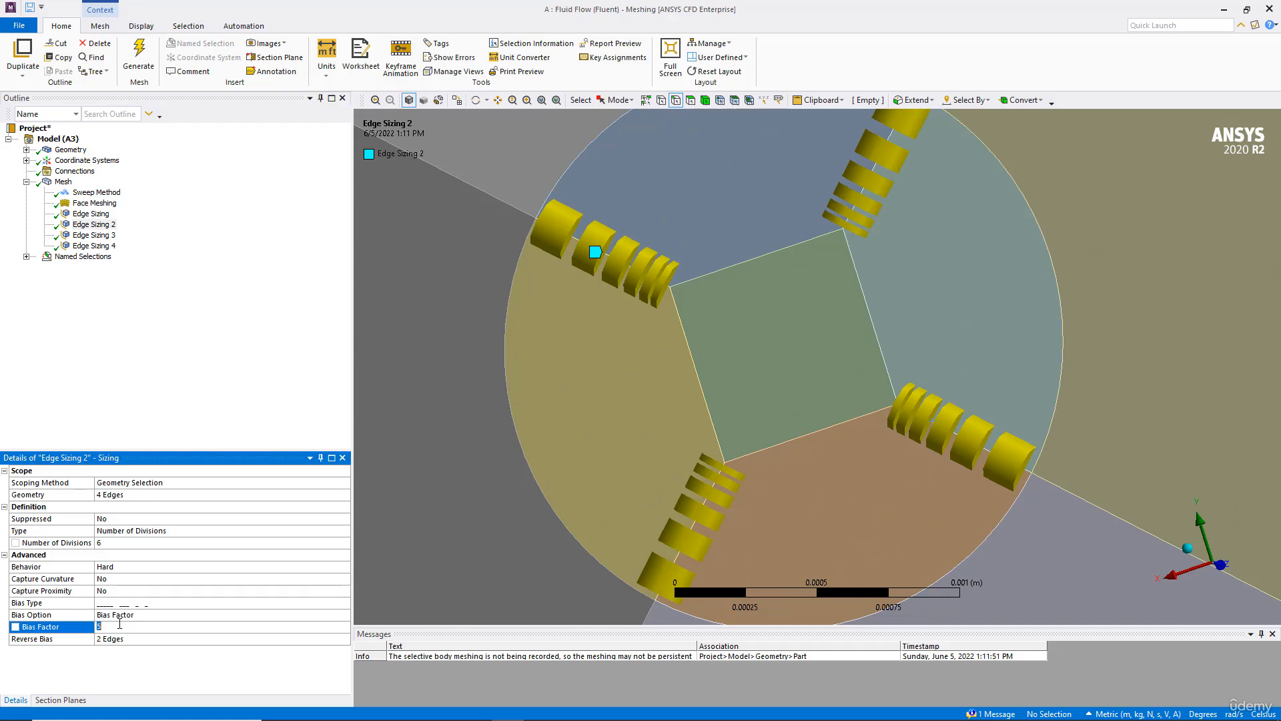
type("2.5")
key("Return")
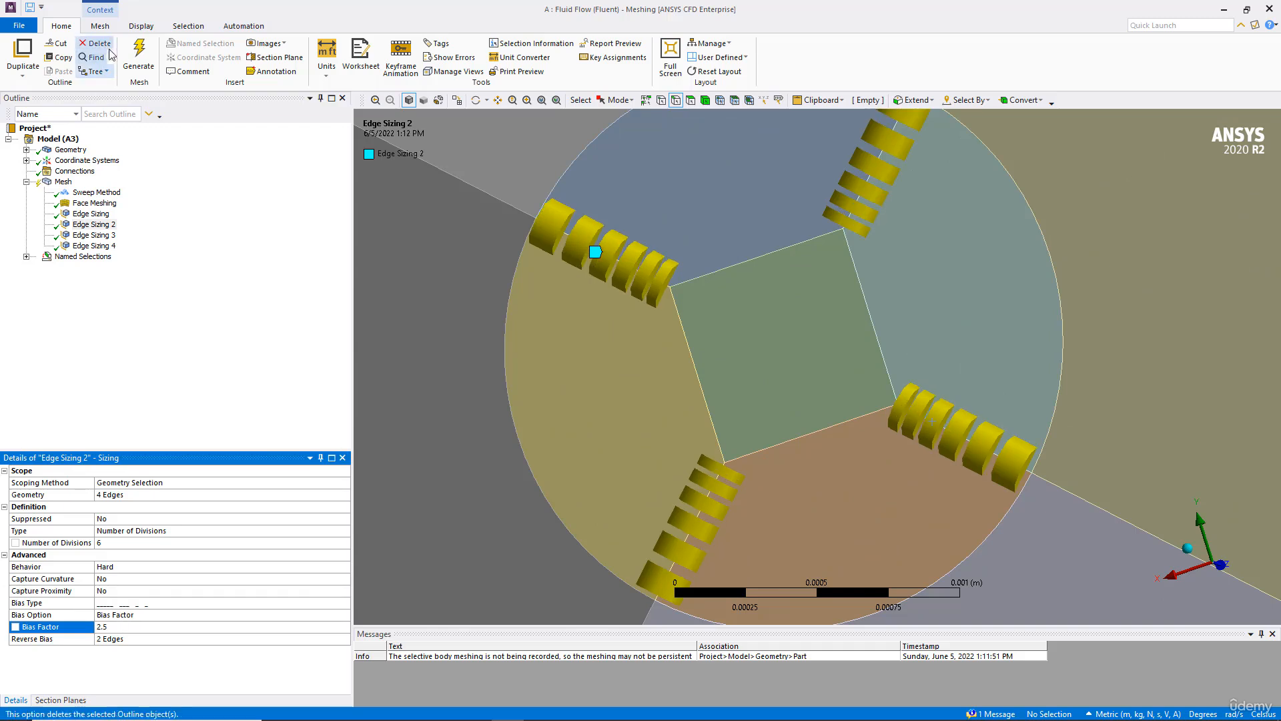
left_click(138, 54)
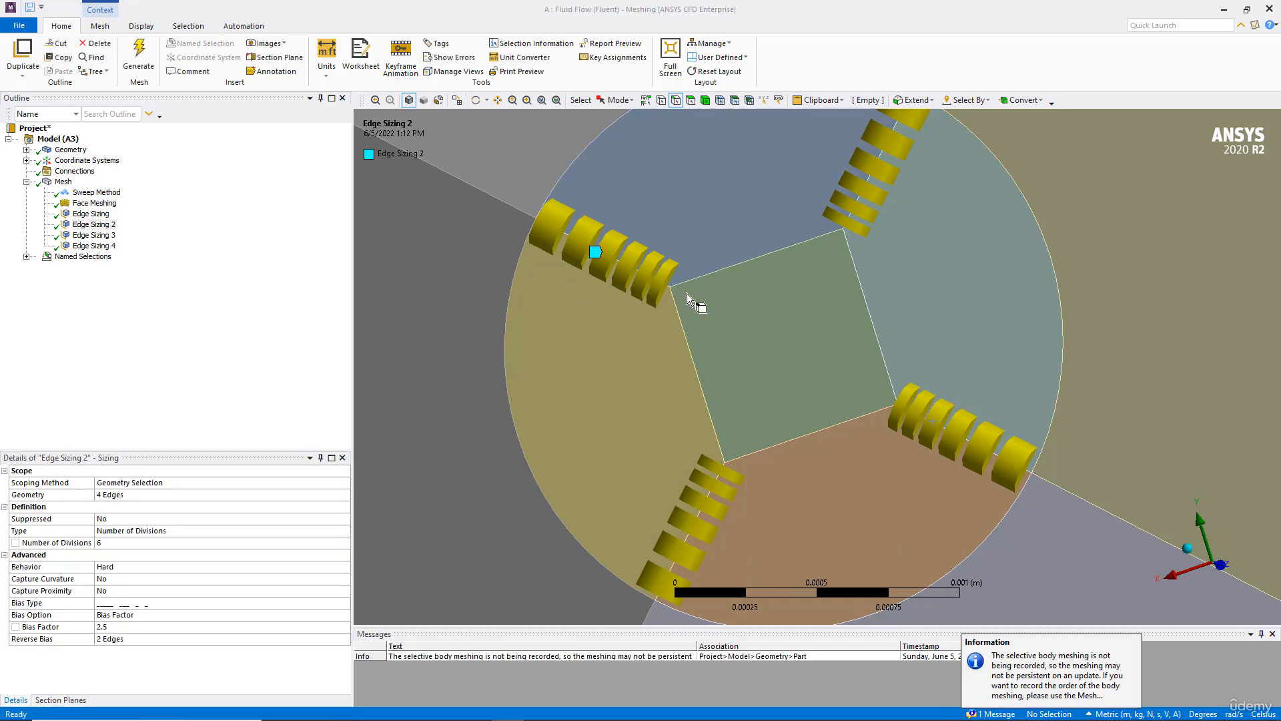
left_click(62, 183)
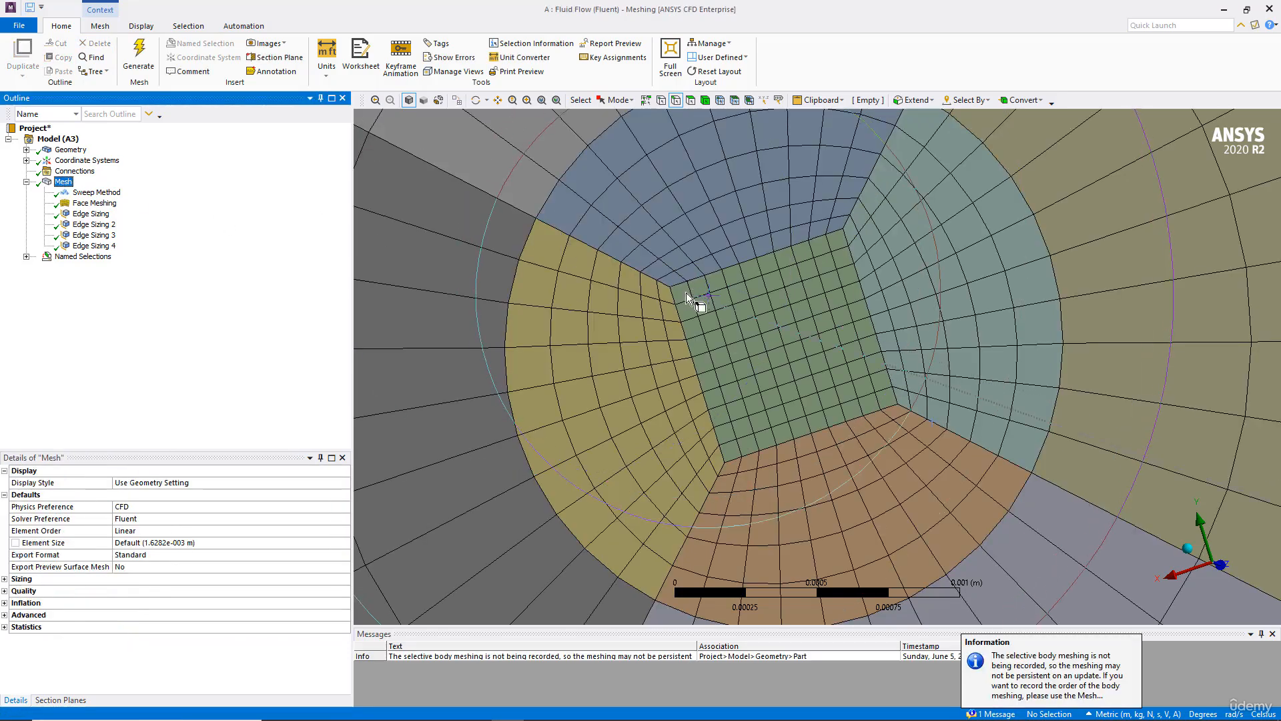
scroll(784, 355, "down", 3)
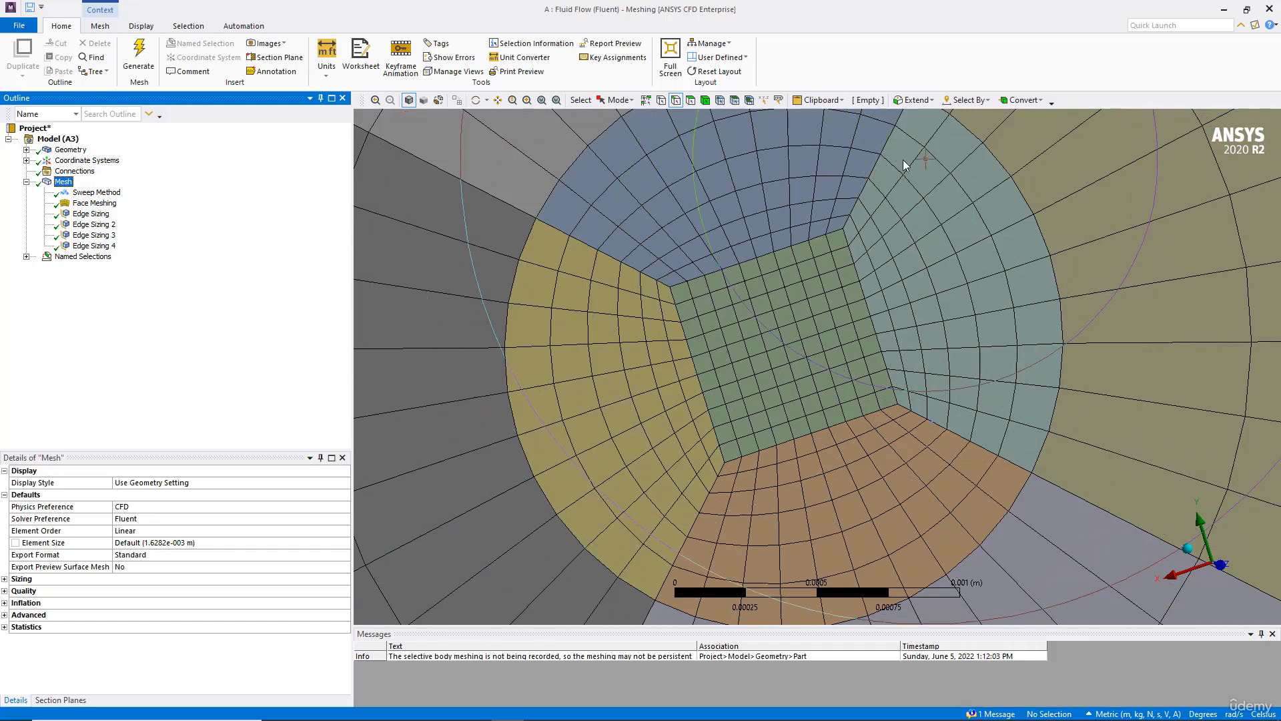
scroll(853, 300, "up", 6)
middle_click_drag(845, 305, 841, 313, "ctrl")
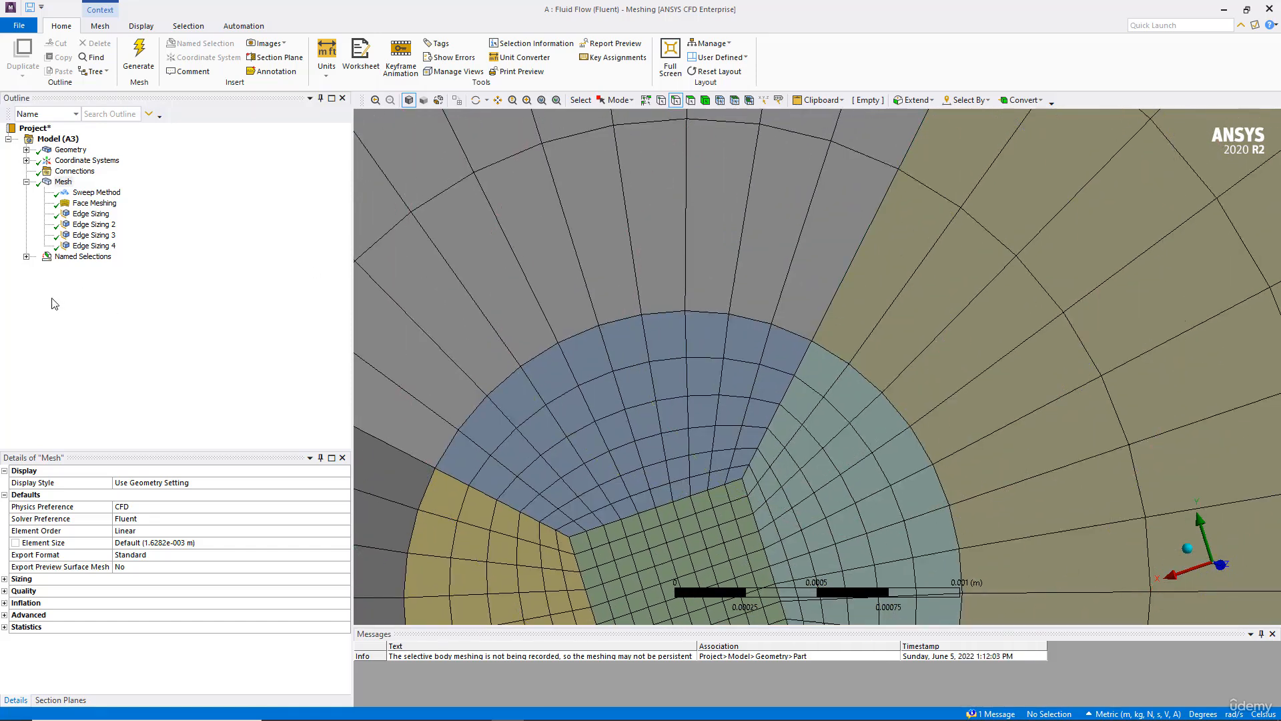
Step: Apply a bias to Edge Sizing 3 with a bias factor of 5
left_click(94, 235)
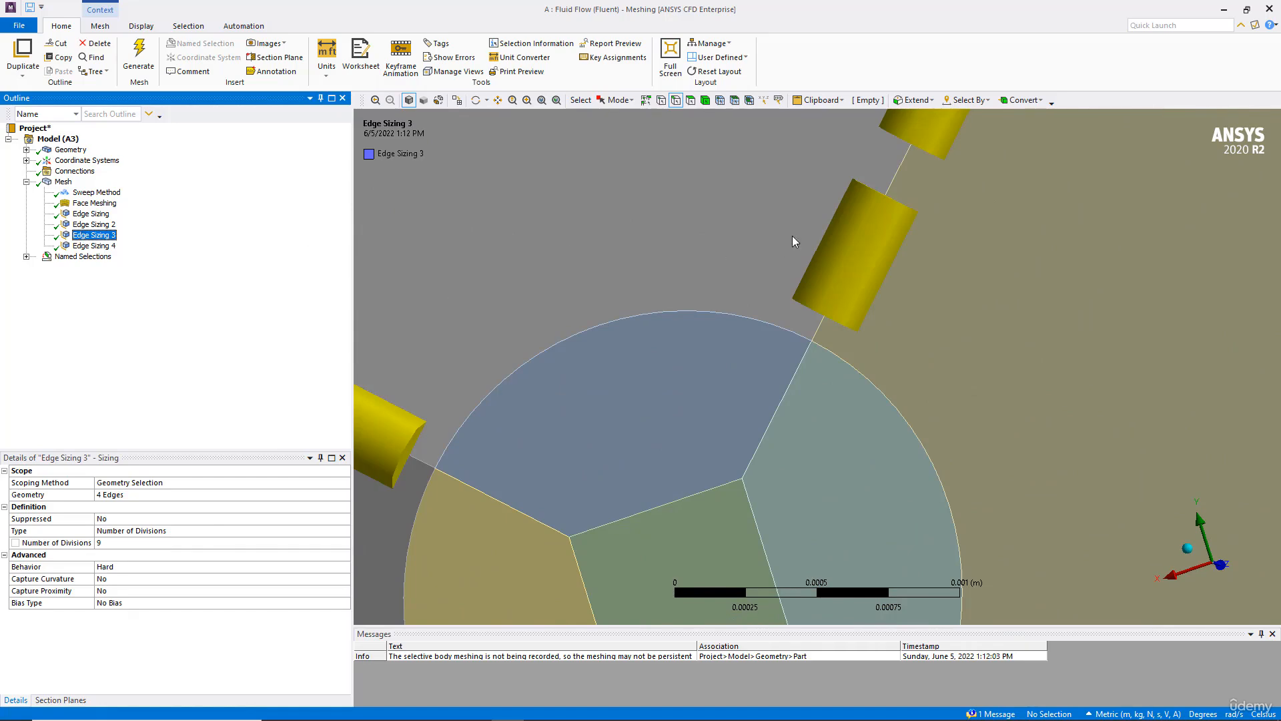
left_click(254, 603)
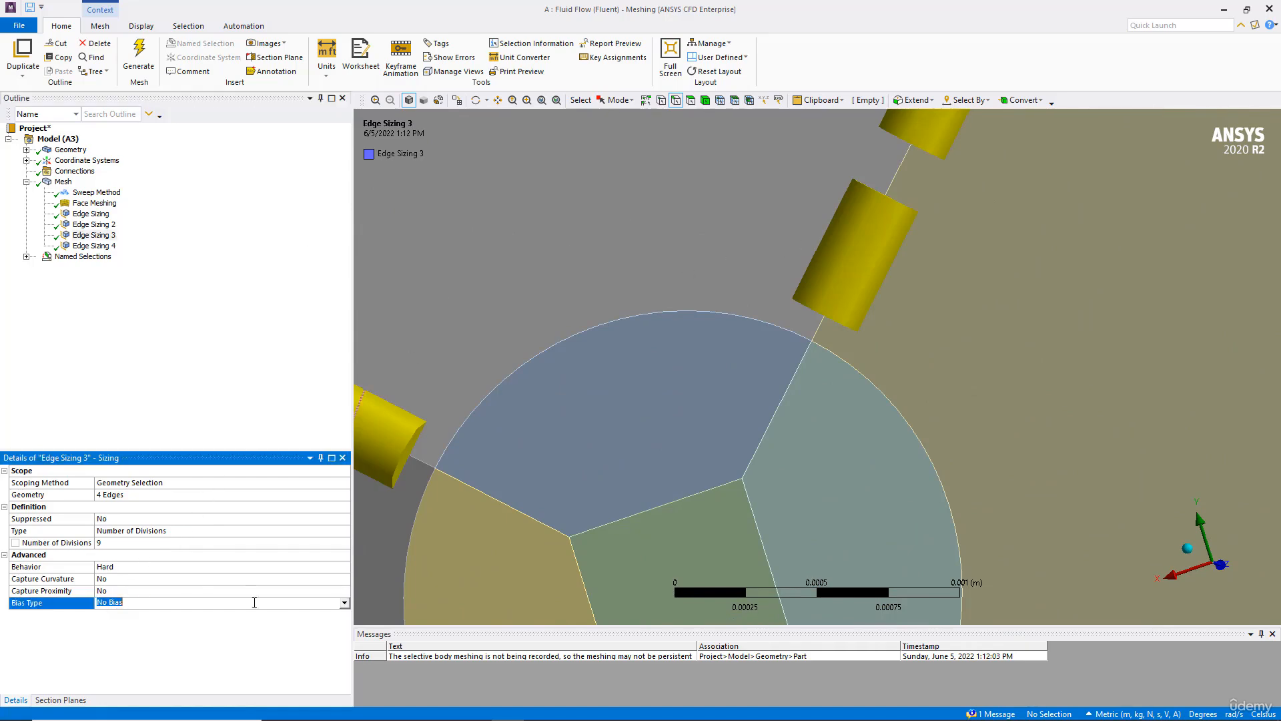
left_click(340, 601)
left_click(136, 620)
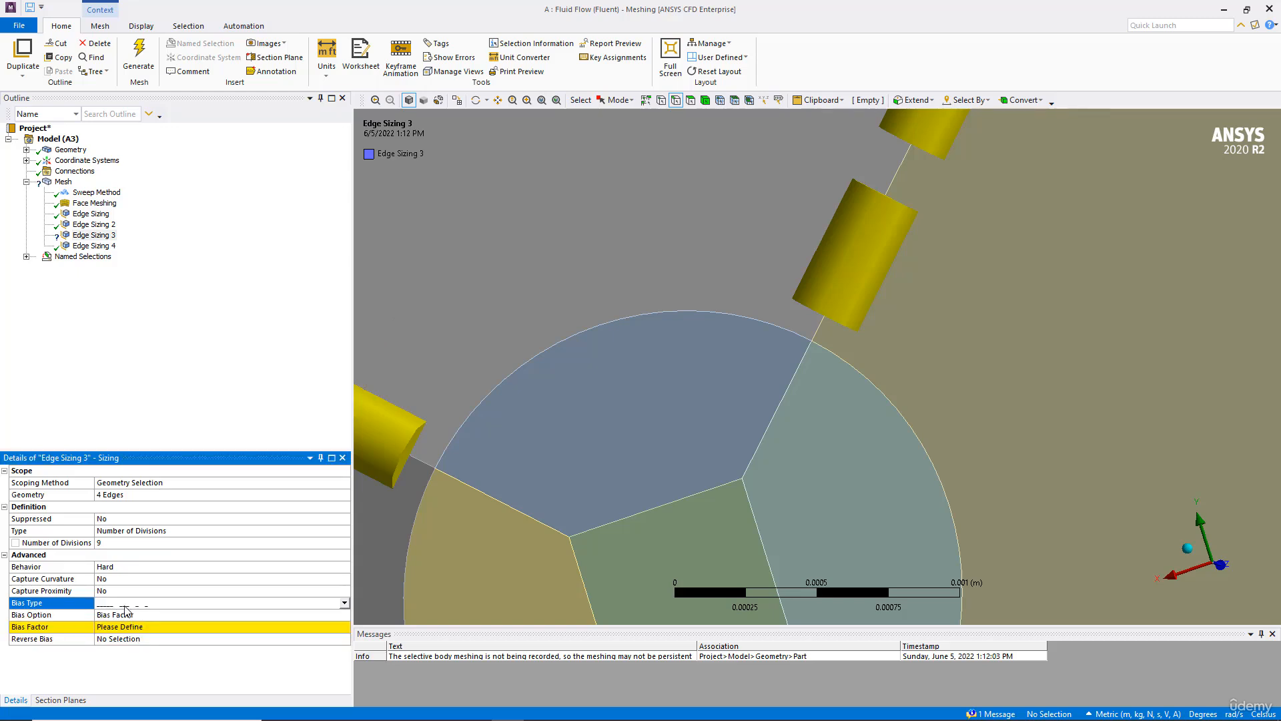
left_click(122, 626)
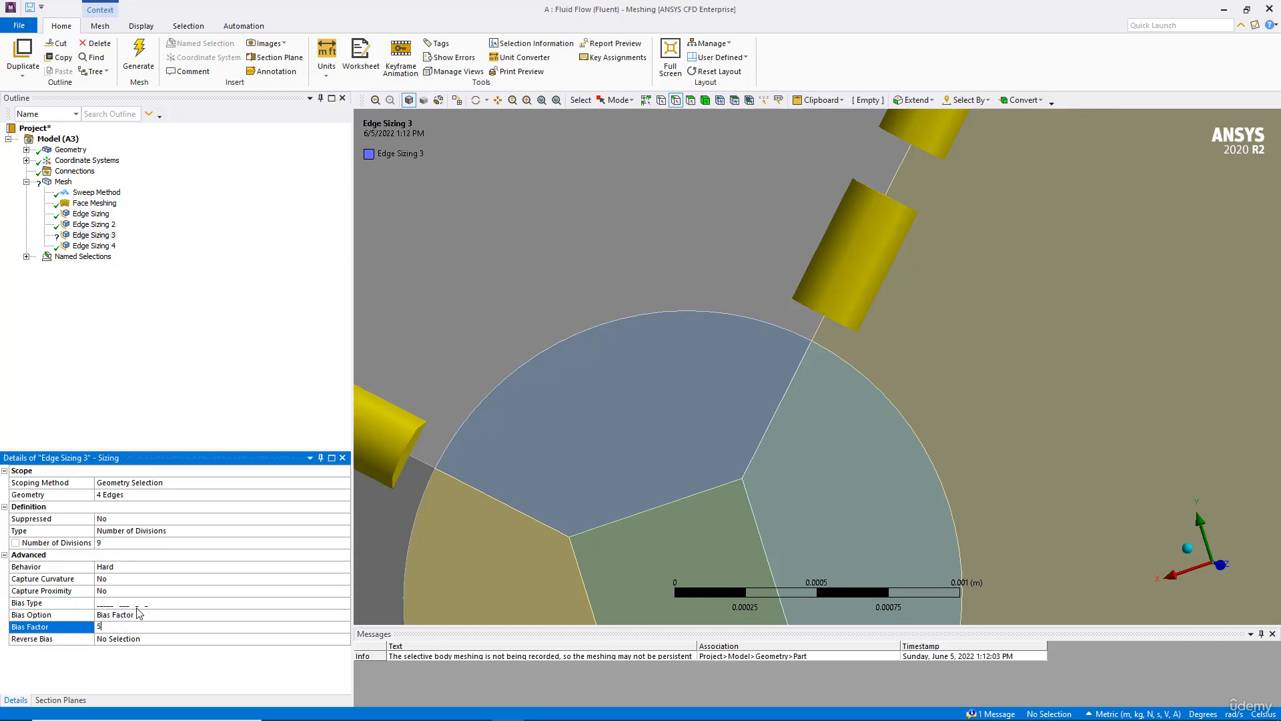
key("Return")
scroll(392, 501, "down", 2)
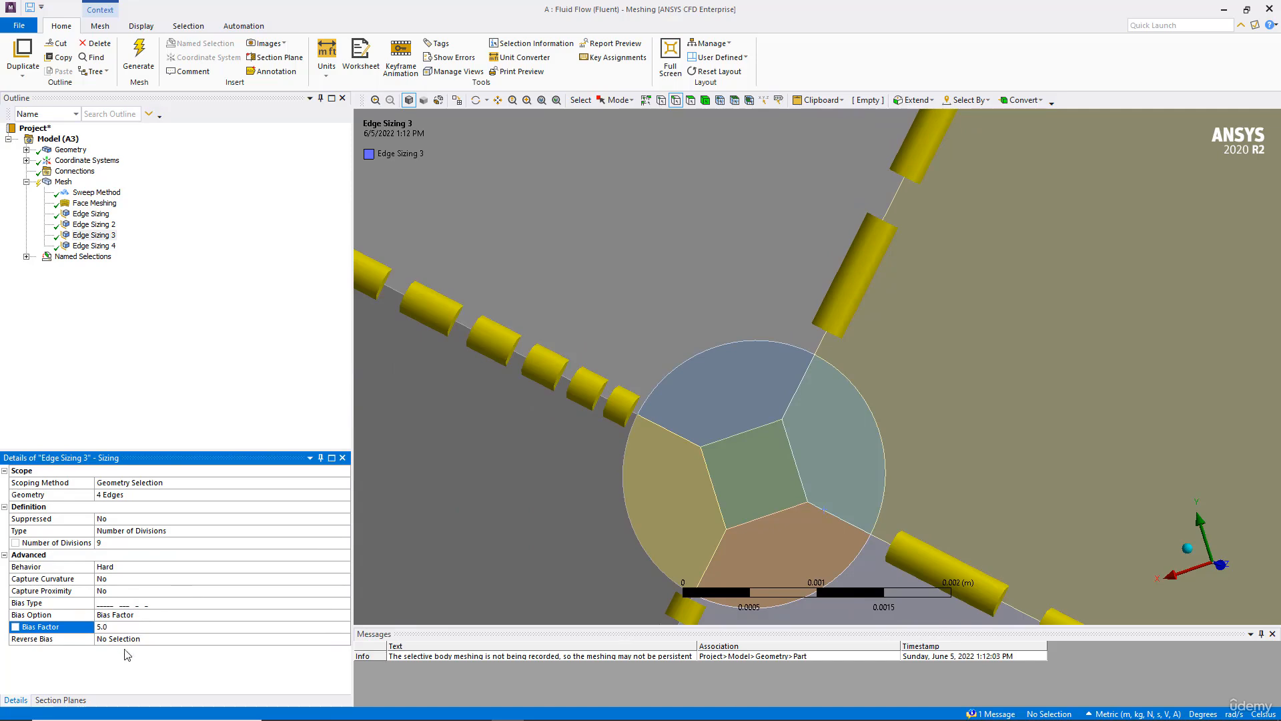
Step: Reverse the bias direction on two edges of Edge Sizing 3 and generate the mesh
left_click(139, 641)
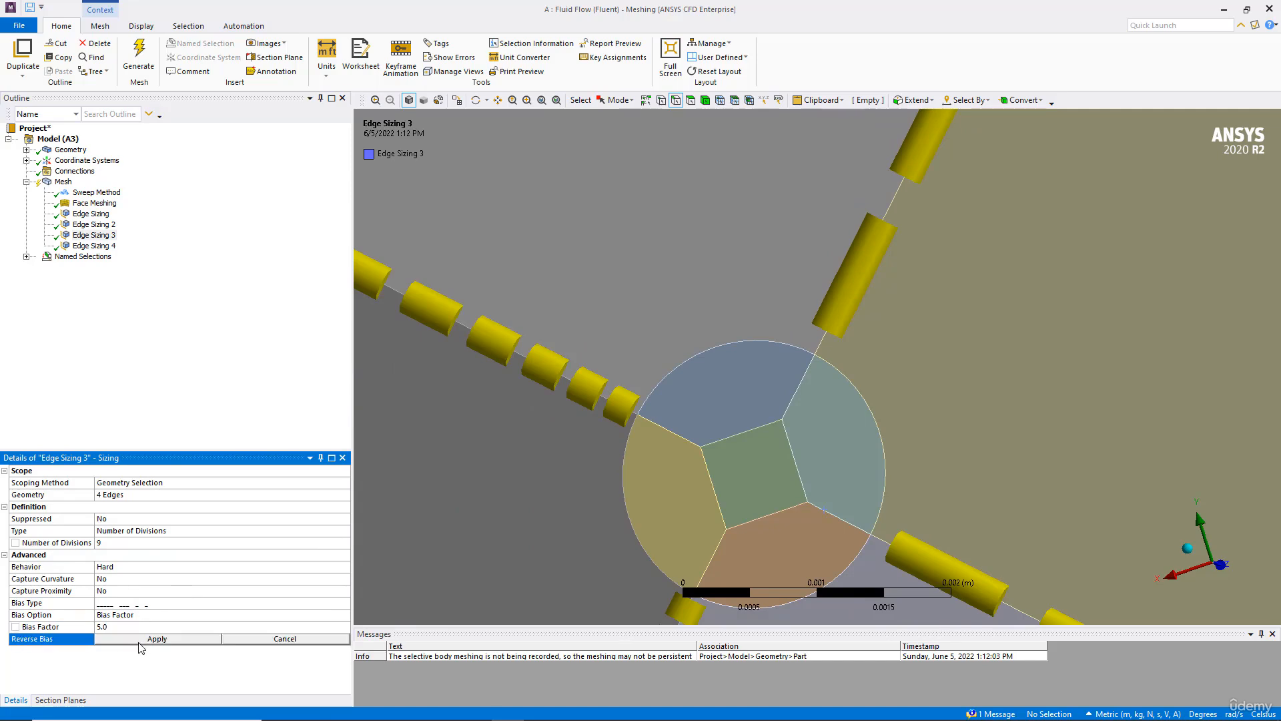
left_click(894, 204)
middle_click_drag(921, 397, 885, 342, "ctrl")
left_click(846, 365, "ctrl")
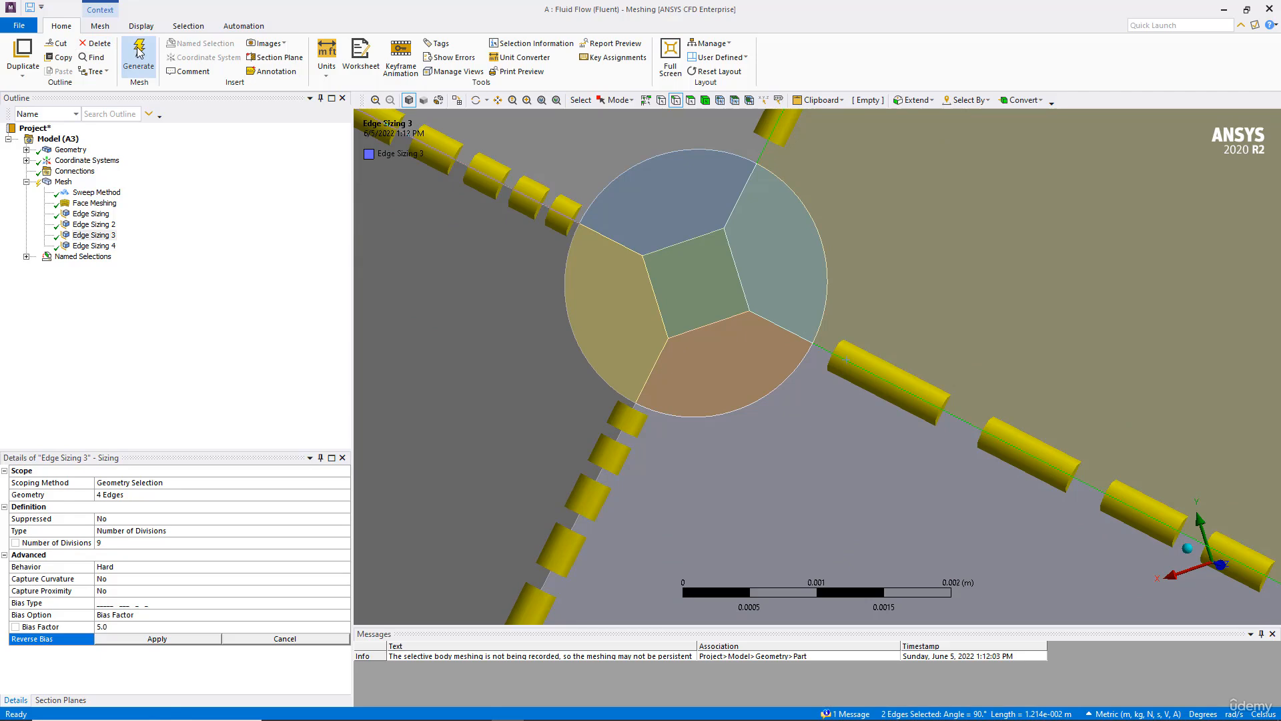
left_click(118, 639)
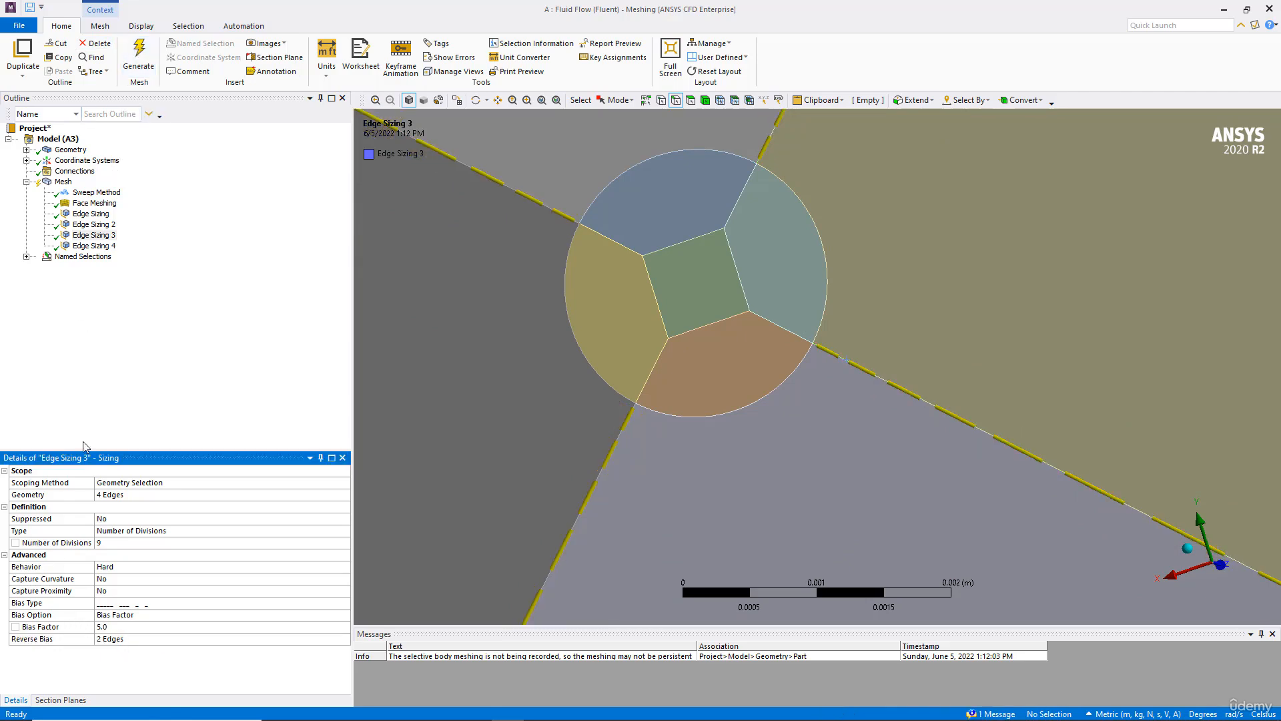
left_click(133, 48)
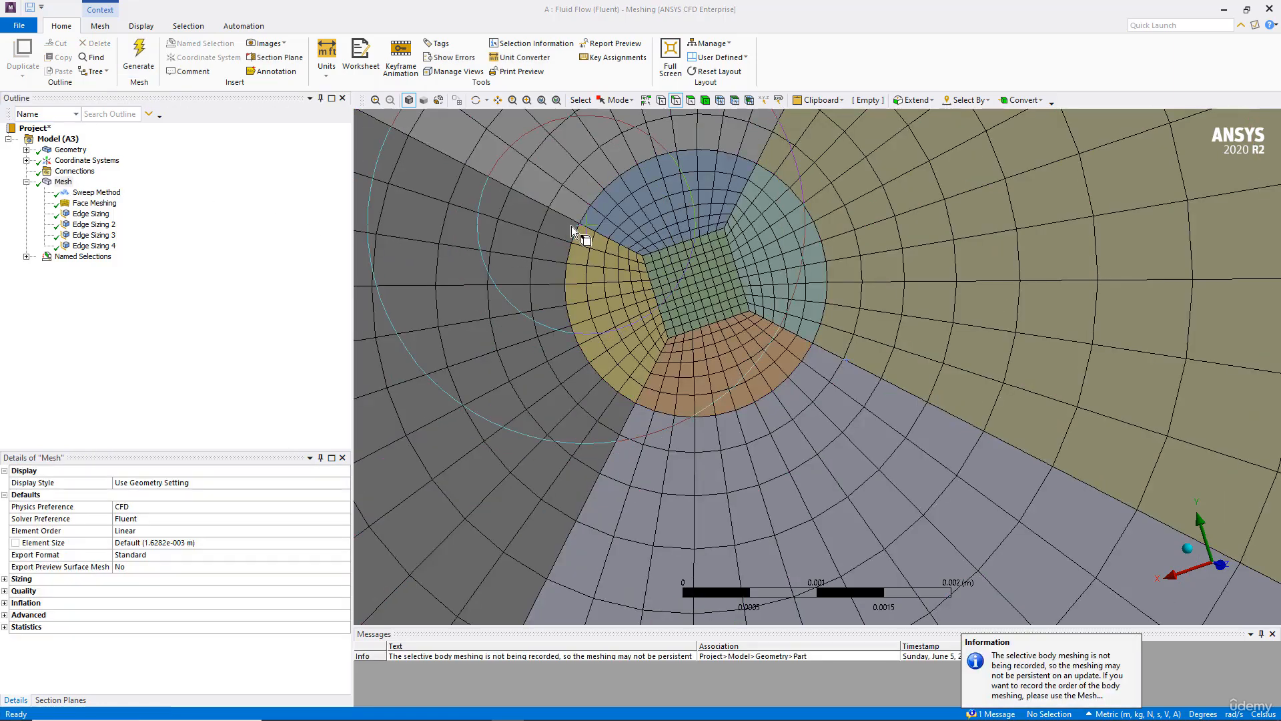
Step: Set Edge Sizing 3's bias factor to 6, regenerate the mesh, and inspect it around the orifice
left_click(93, 247)
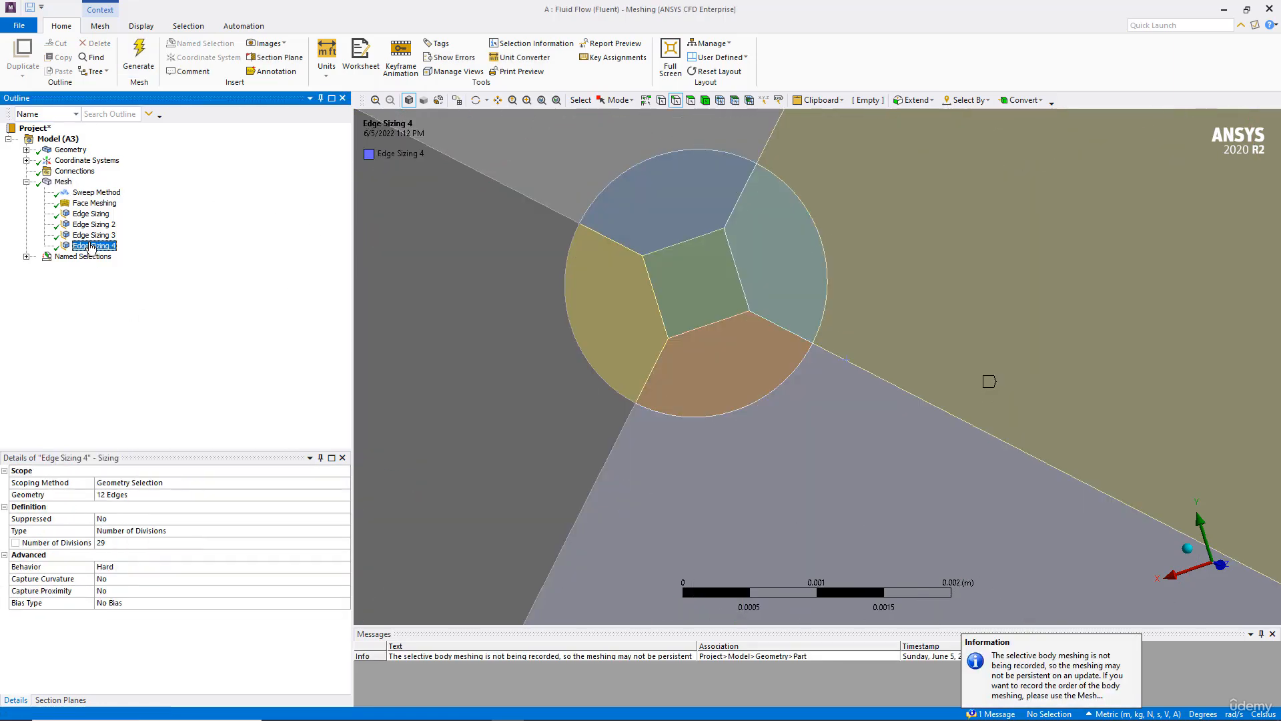
left_click(93, 236)
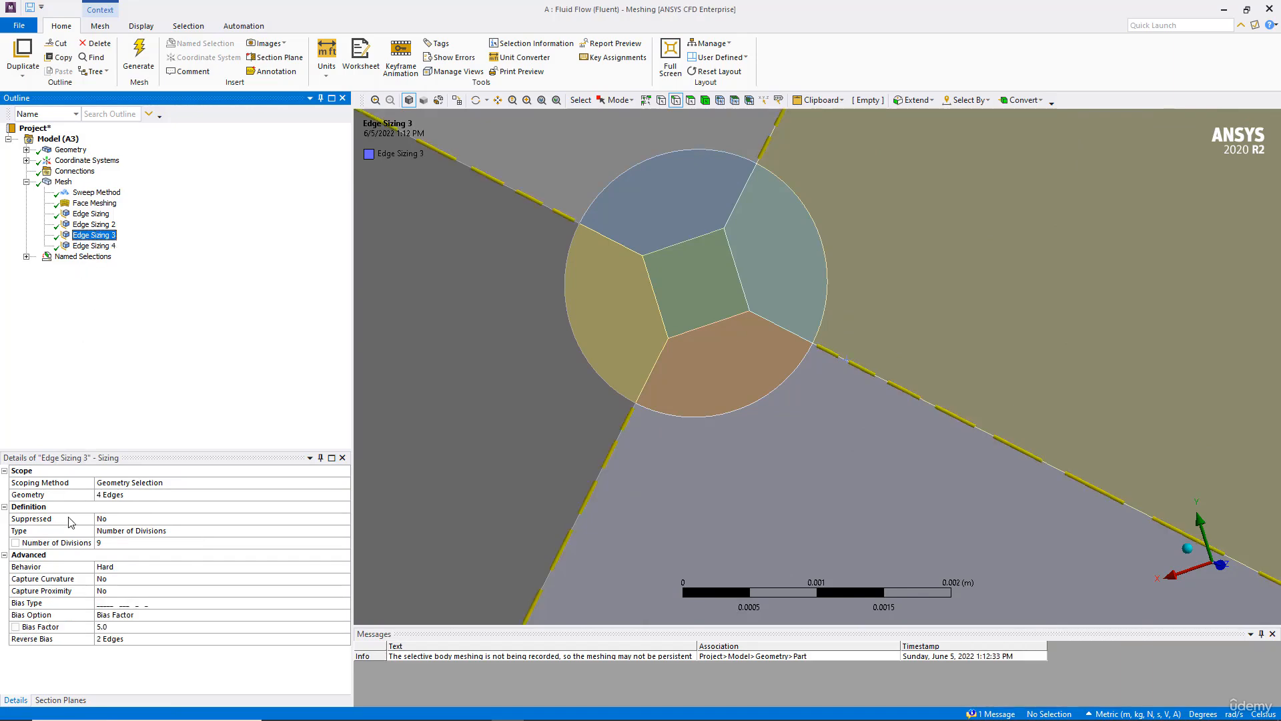
left_click(120, 627)
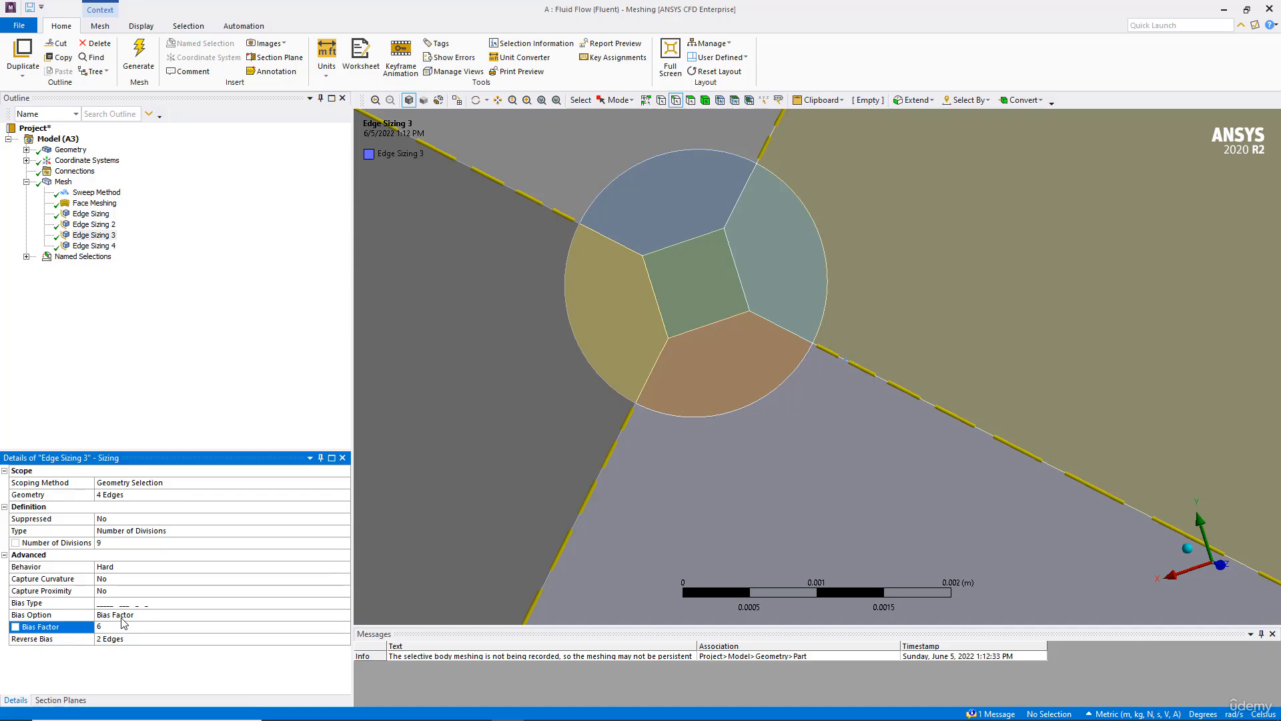
left_click(138, 58)
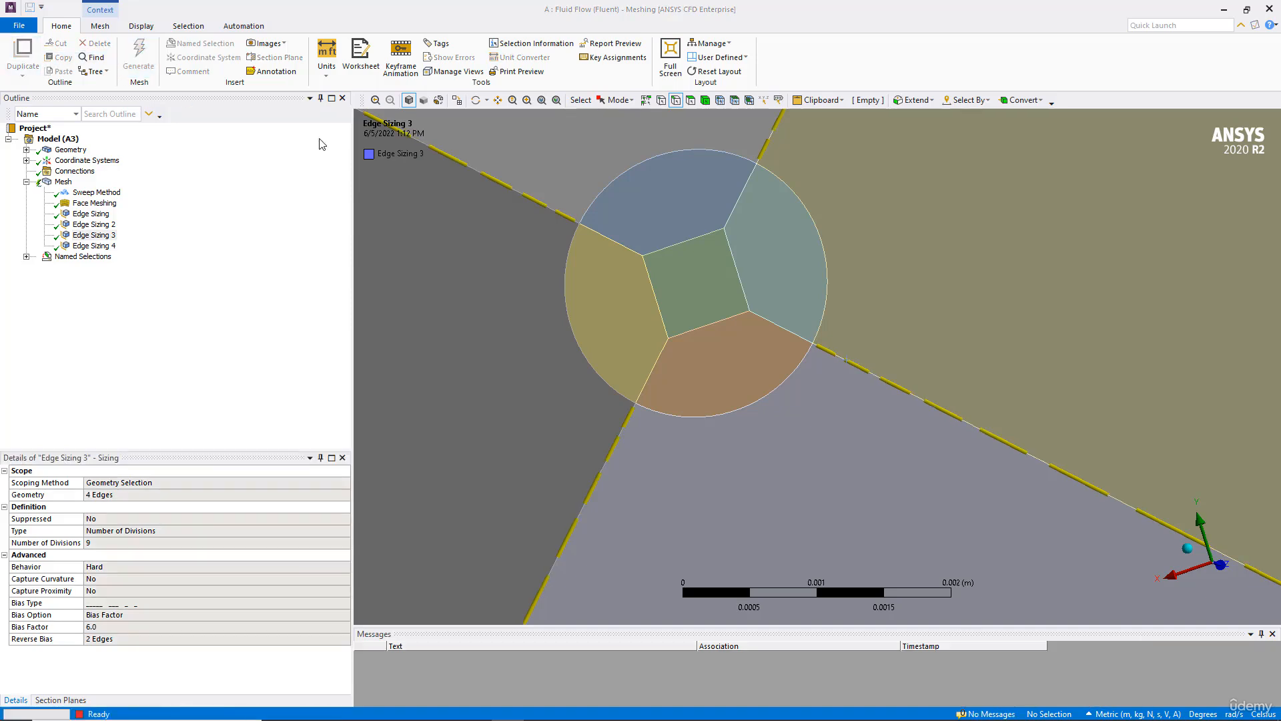
left_click(66, 182)
scroll(663, 246, "down", 10)
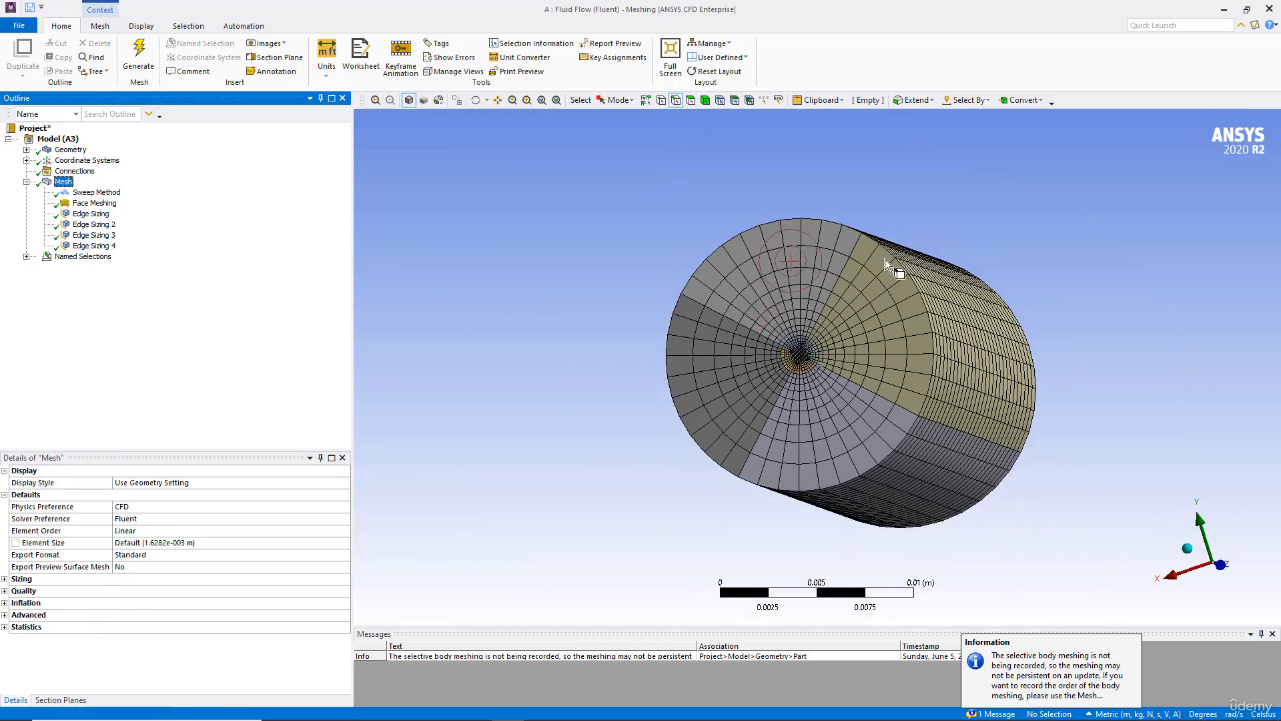
middle_click_drag(885, 259, 400, 294)
scroll(740, 347, "up", 5)
Step: Delete the Sweep Method control from the mesh
left_click(107, 192)
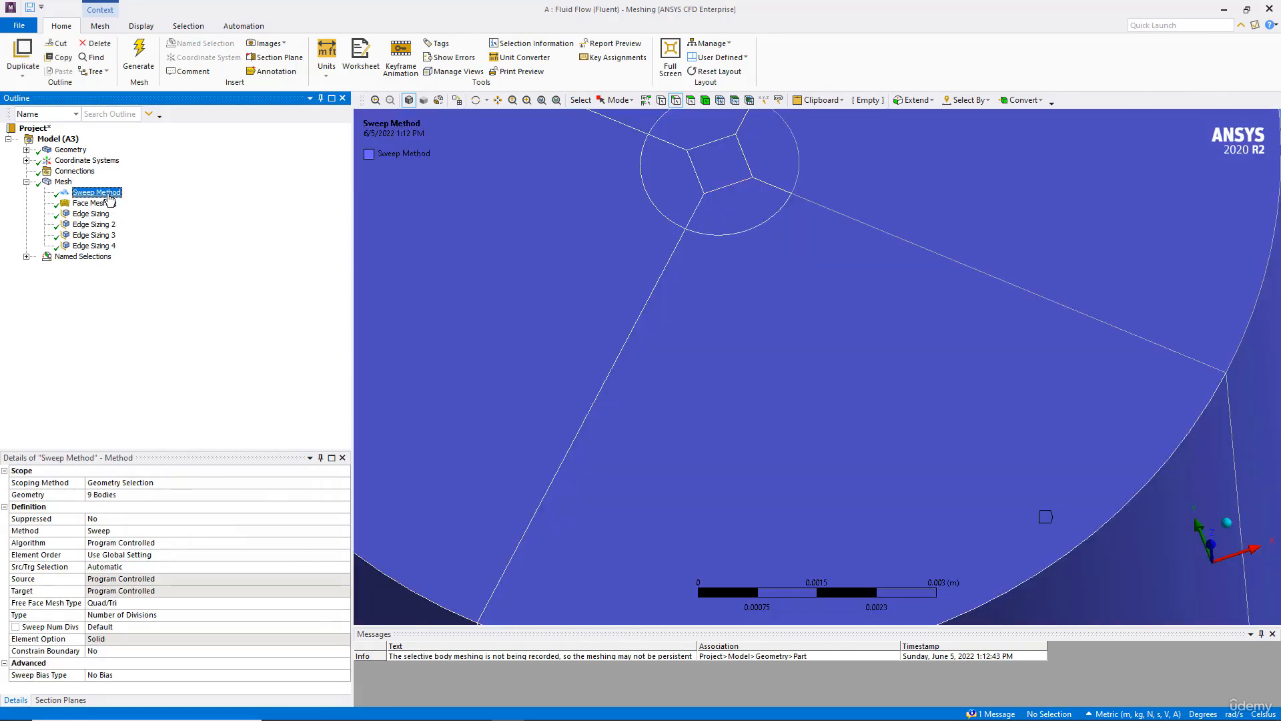
right_click(108, 193)
left_click(141, 362)
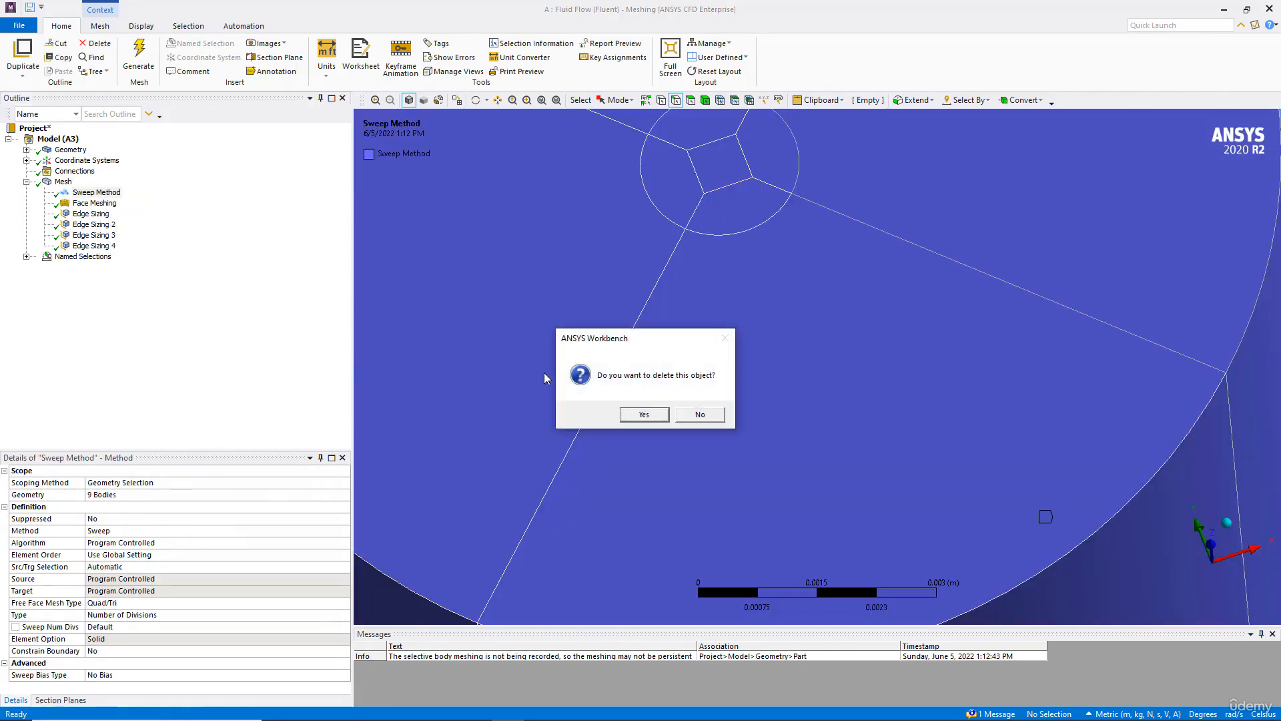
left_click(642, 415)
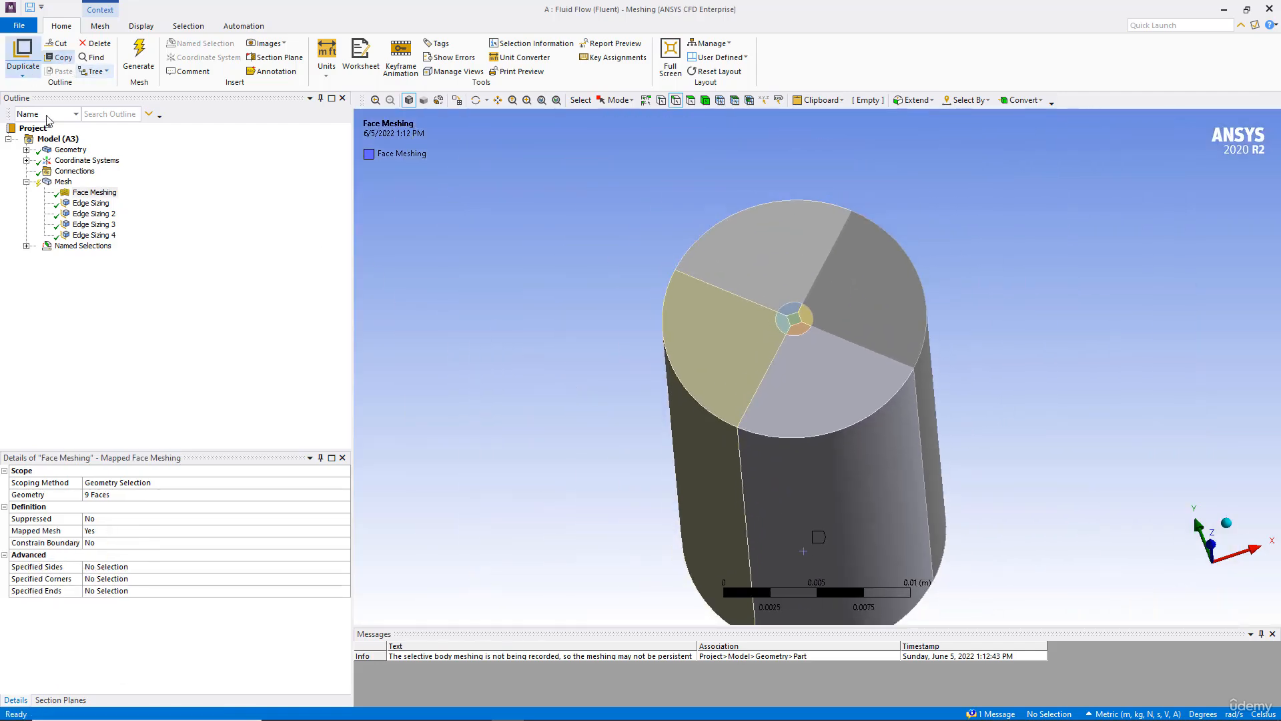
Step: Insert a mesh method control on all nine bodies, set it to Sweep, and generate the mesh
left_click(63, 182)
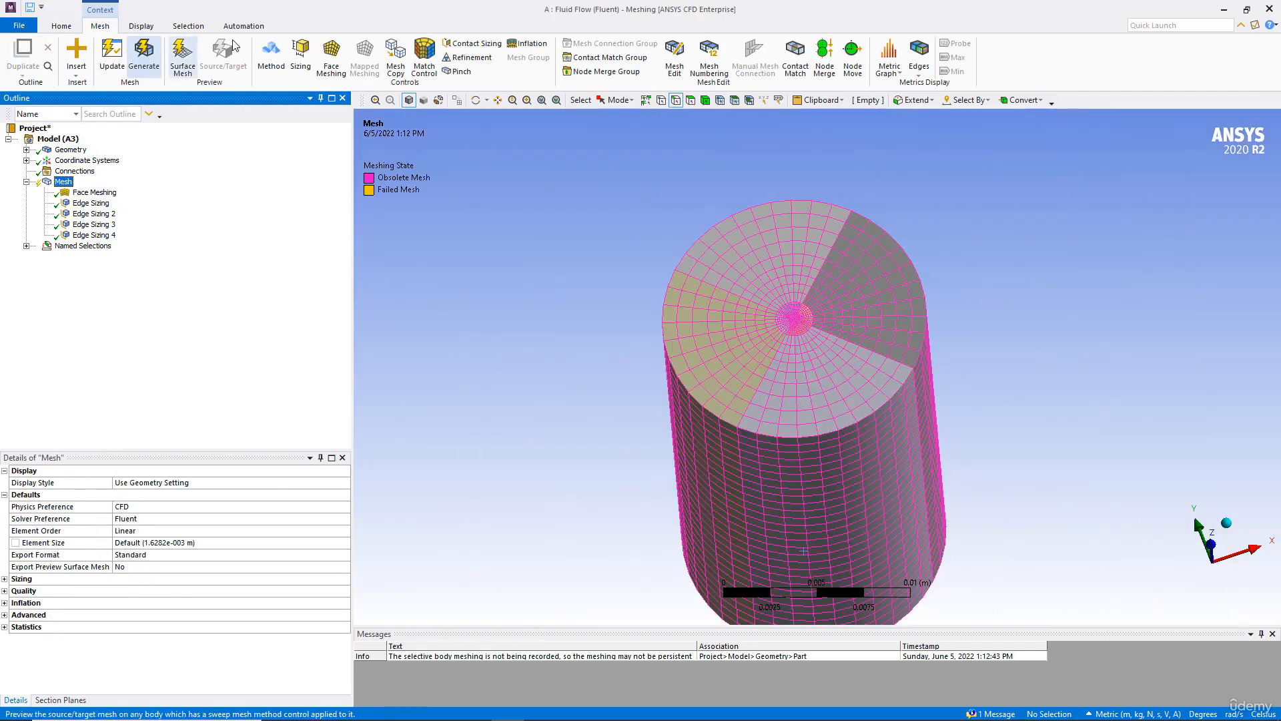
left_click(271, 56)
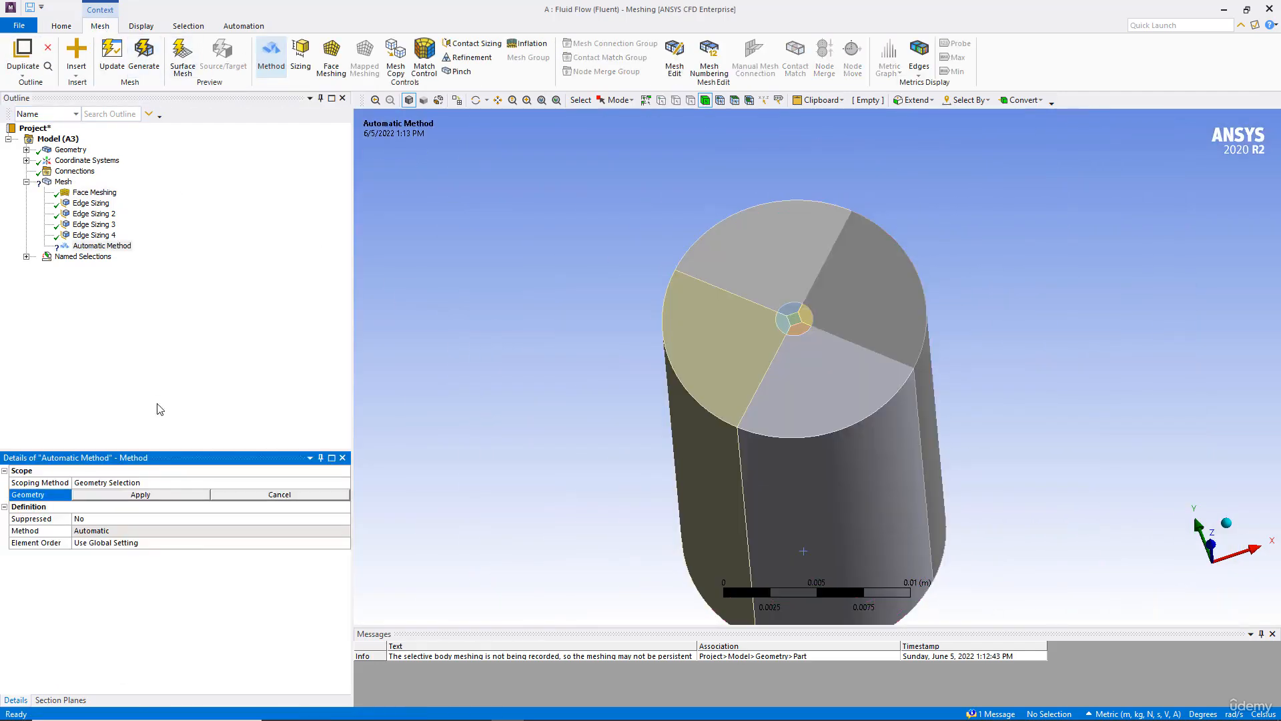
right_click(581, 235)
left_click(616, 409)
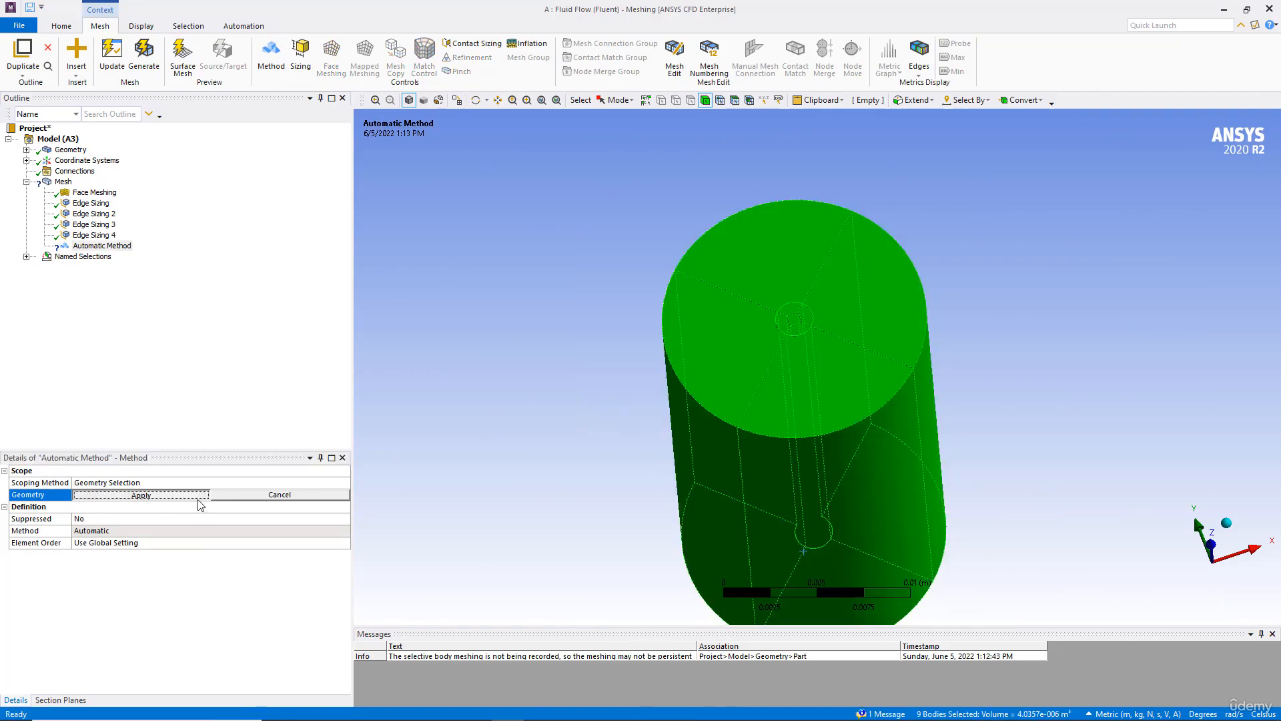
left_click(199, 498)
left_click(149, 532)
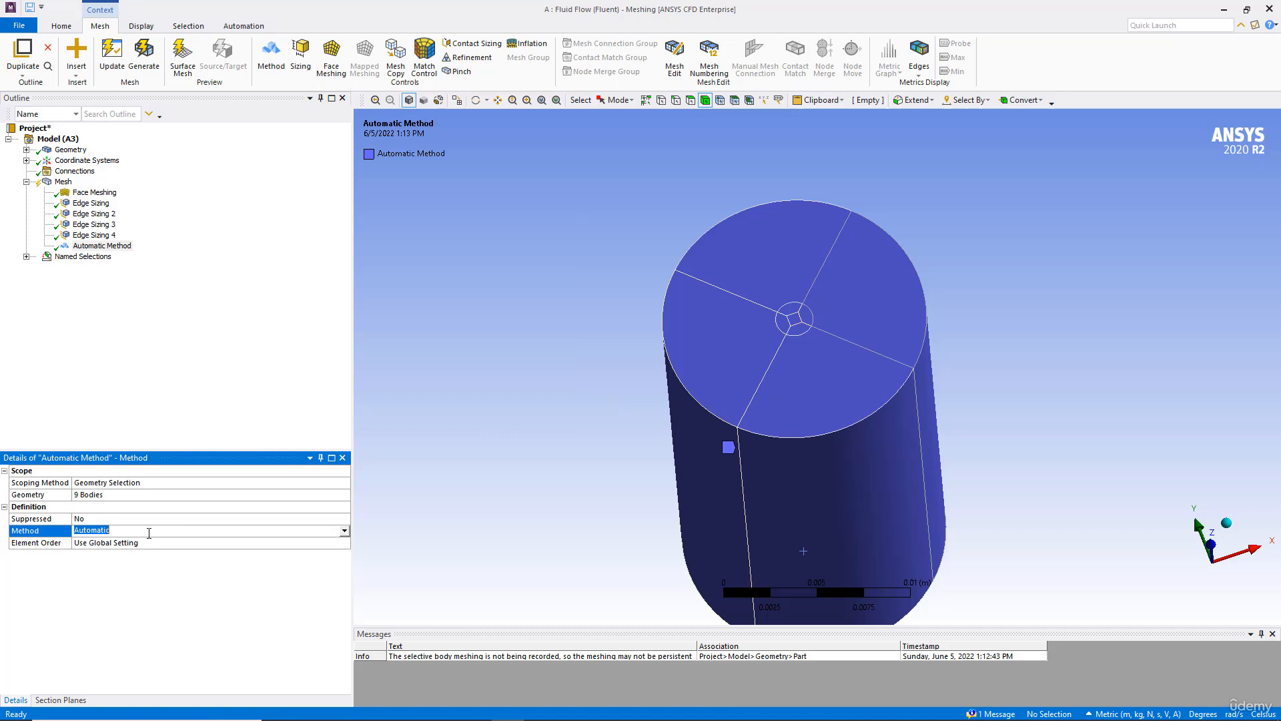
left_click(344, 532)
left_click(112, 573)
left_click(150, 61)
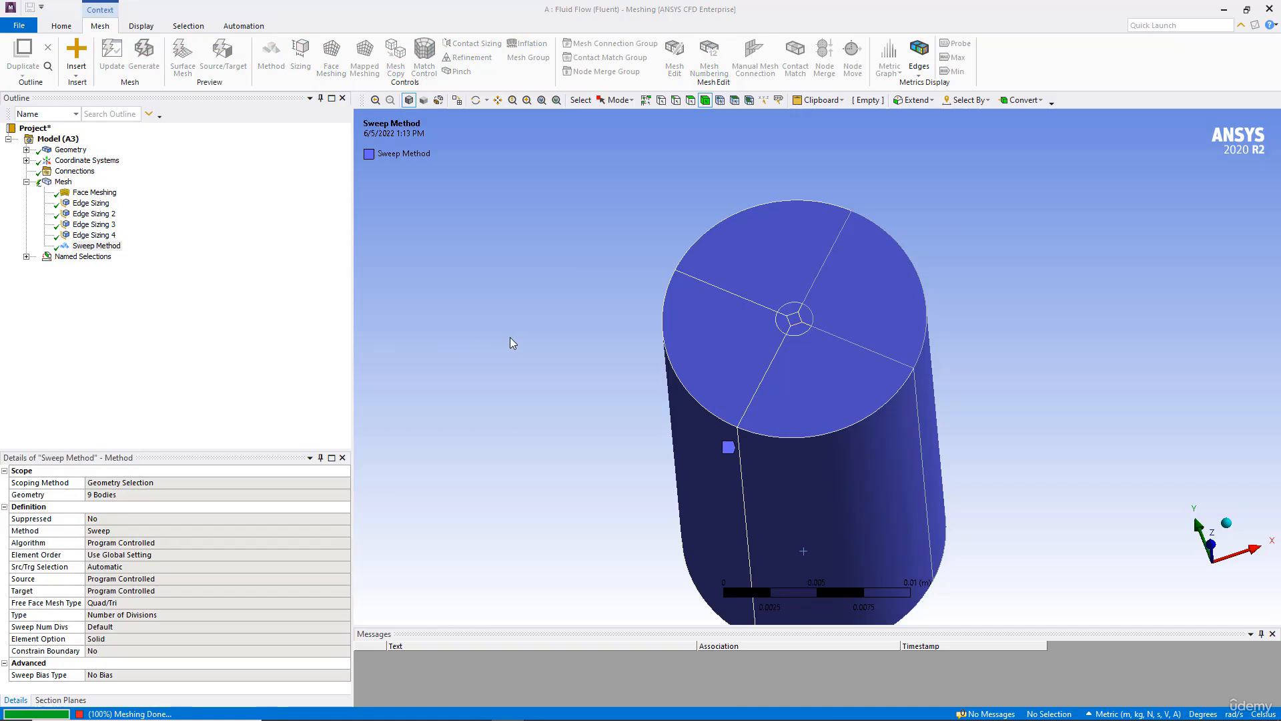
Step: Set the Sweep Method's source/target selection to Manual Source and Target
left_click(56, 183)
middle_click_drag(394, 266, 408, 297)
scroll(416, 343, "up", 4)
middle_click_drag(416, 343, 583, 252)
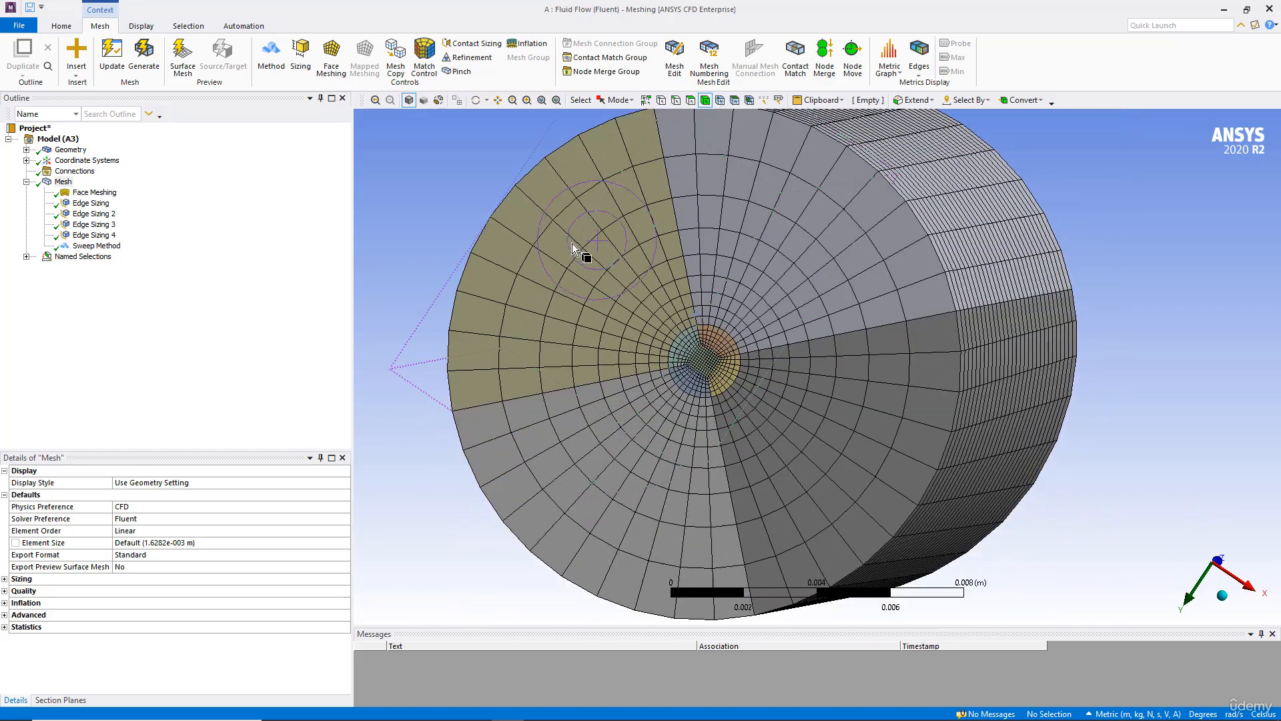
left_click(94, 245)
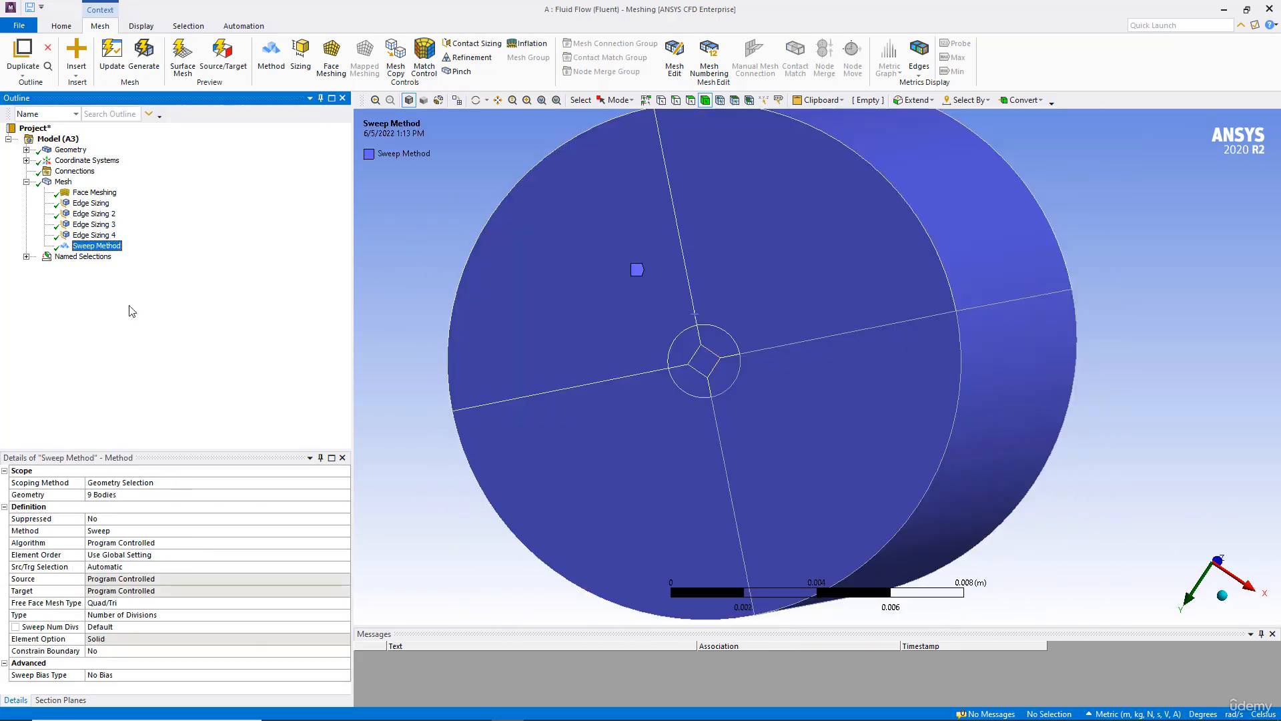
left_click(91, 567)
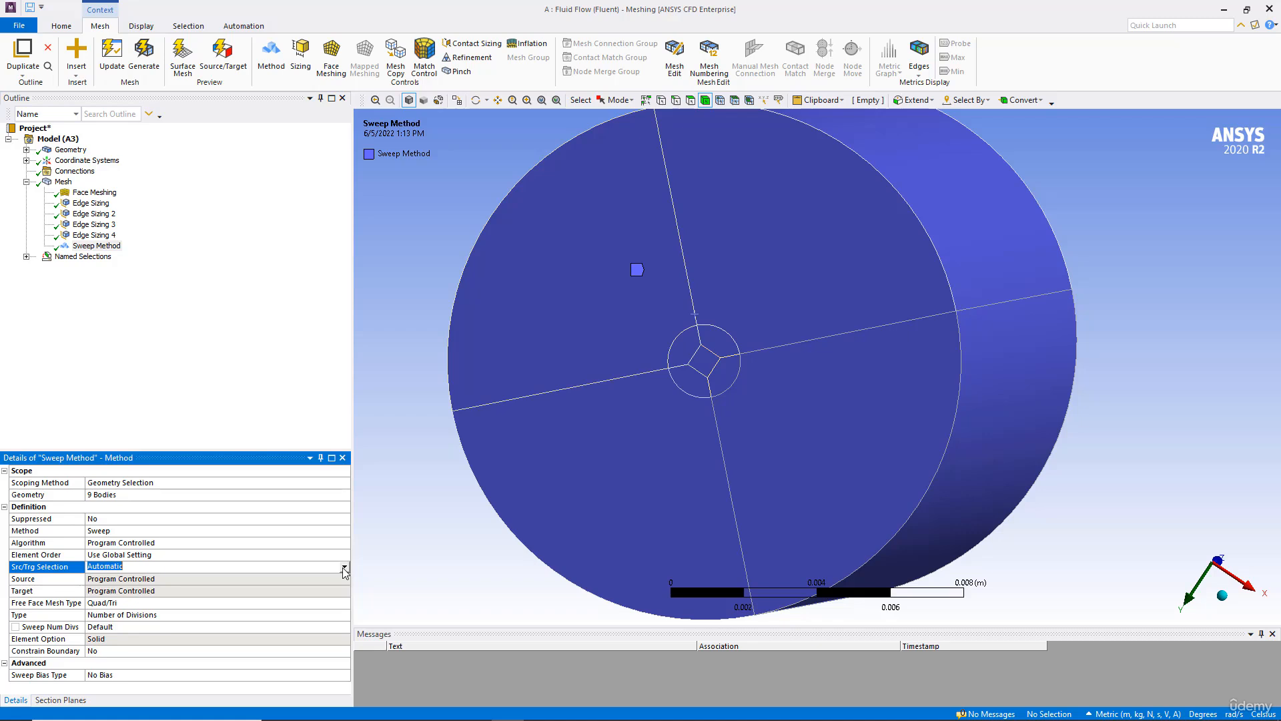
left_click(344, 567)
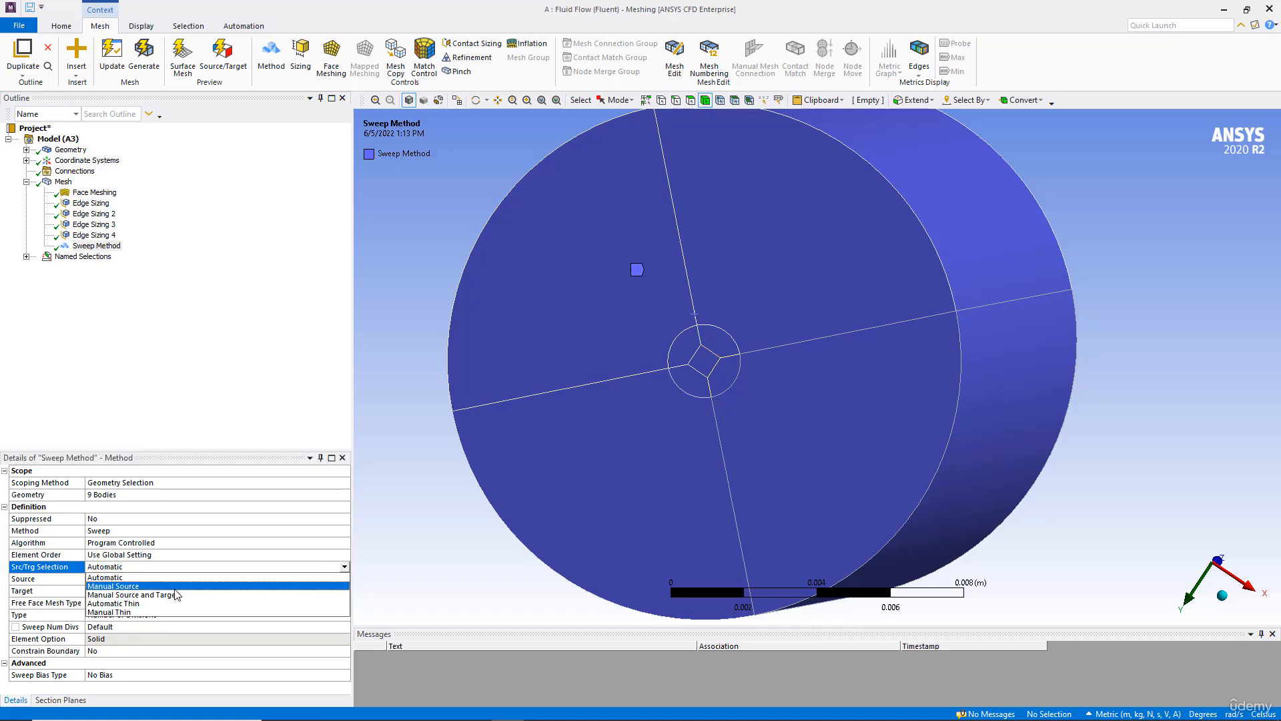
left_click(173, 594)
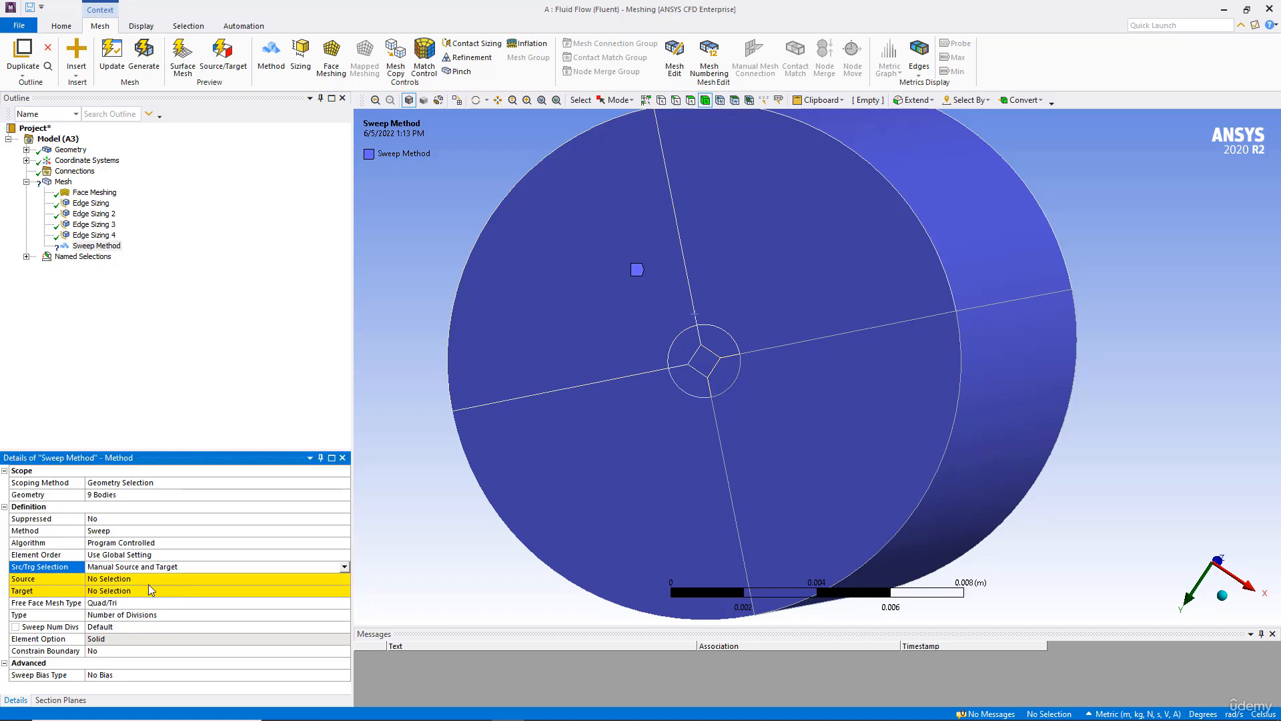
Step: Assign the nine faces on the tank's visible end as the sweep source
left_click(135, 579)
left_click(674, 302)
left_click(730, 337, "ctrl")
left_click(728, 391, "ctrl")
left_click(678, 418, "ctrl")
left_click(689, 382, "ctrl")
left_click(687, 350, "ctrl")
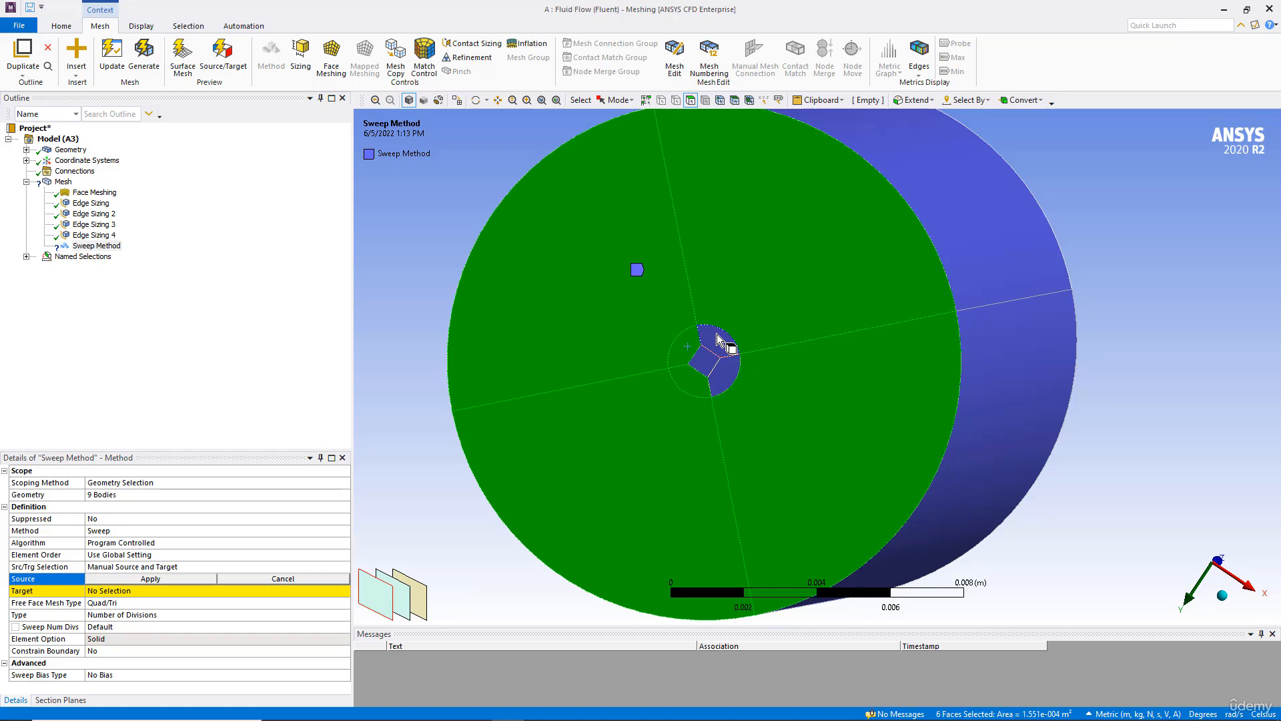
left_click(718, 338, "ctrl")
left_click(709, 353, "ctrl")
left_click(722, 369, "ctrl")
left_click(187, 579)
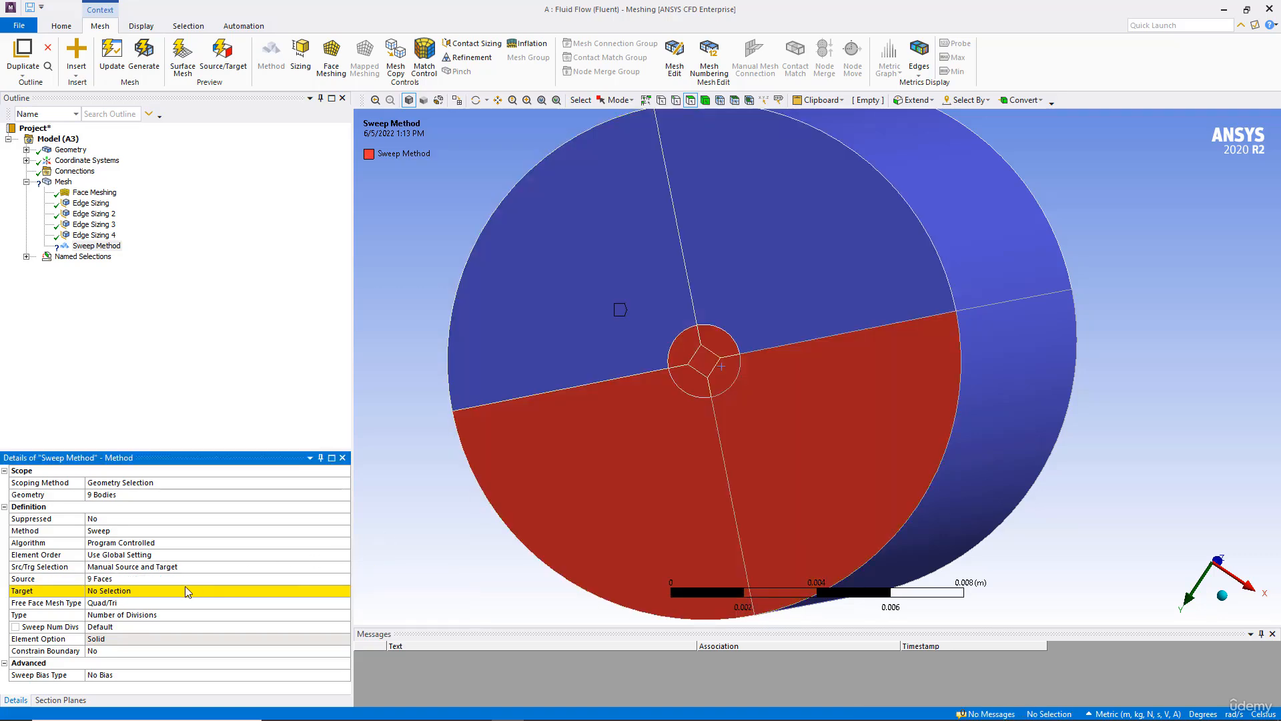
Step: Assign the nine faces on the tank's opposite end as the sweep target
middle_click_drag(698, 297, 664, 275)
left_click(664, 276)
left_click(609, 194, "ctrl")
left_click(801, 174, "ctrl")
left_click(767, 257, "ctrl")
scroll(675, 217, "up", 3)
middle_click_drag(676, 213, 746, 430, "ctrl")
scroll(715, 357, "up", 4)
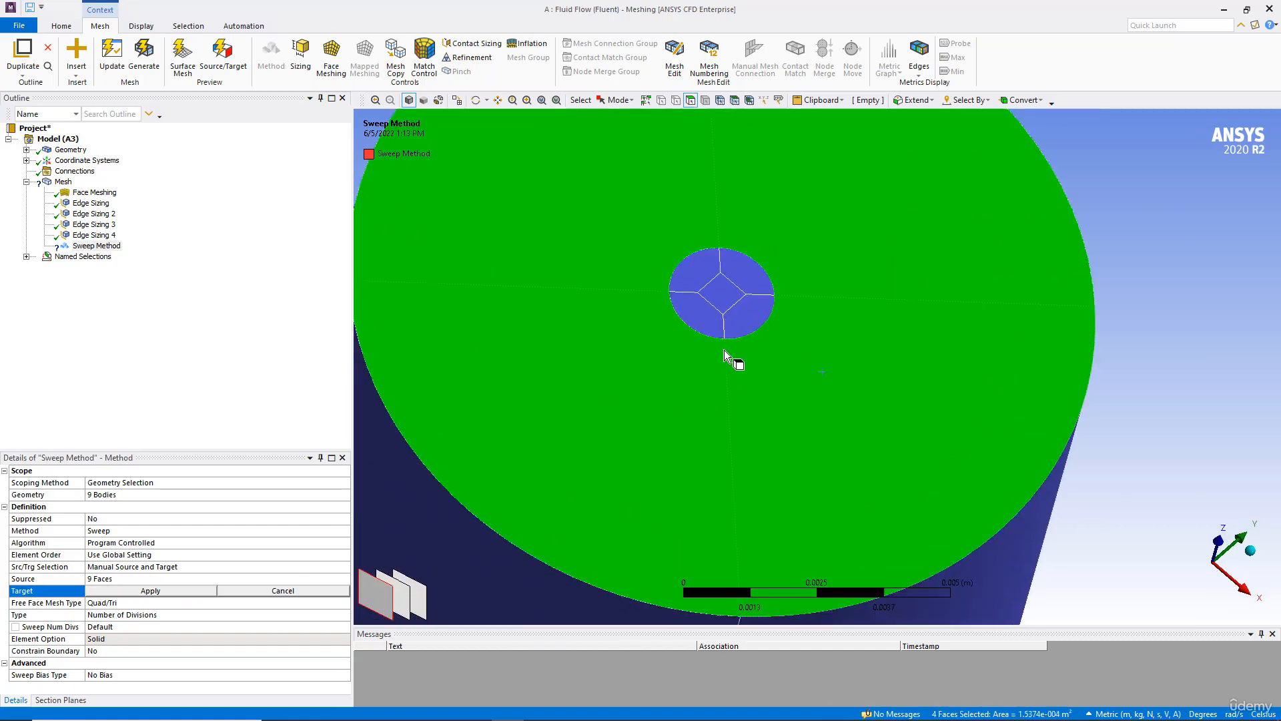
left_click(644, 238, "ctrl")
left_click(686, 211, "ctrl")
left_click(689, 265, "ctrl")
left_click(704, 294, "ctrl")
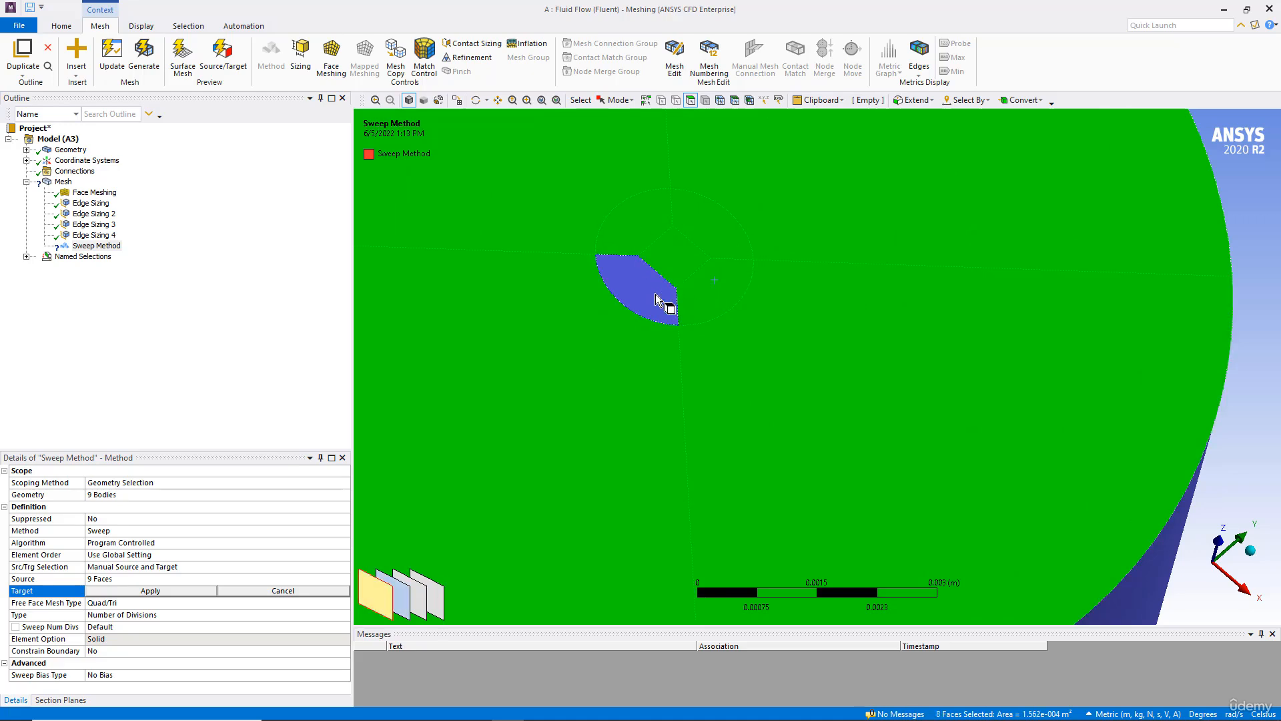
left_click(664, 300, "ctrl")
left_click(138, 588)
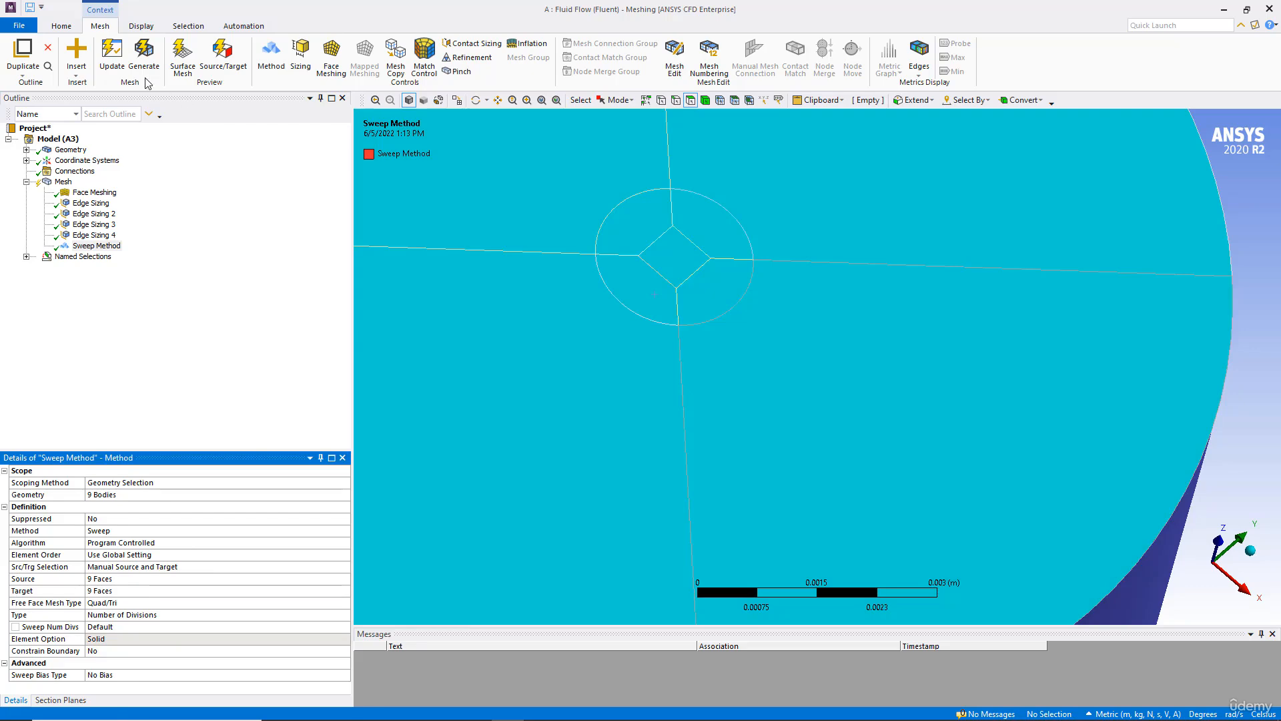
Step: Generate the mesh and rotate around the tank to inspect it
left_click(144, 56)
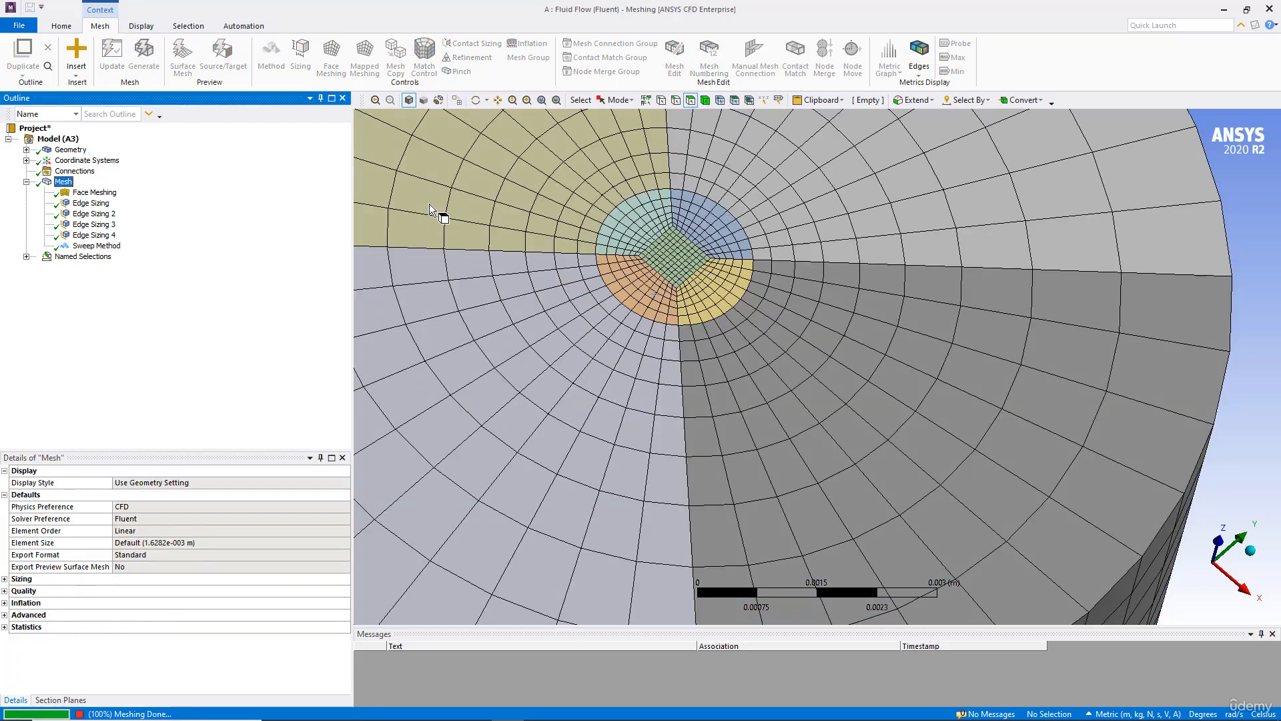
scroll(480, 210, "down", 3)
mouse_move(537, 264)
middle_mouse_down()
mouse_move(526, 320)
mouse_move(533, 275)
mouse_move(549, 267)
mouse_move(541, 200)
middle_mouse_up()
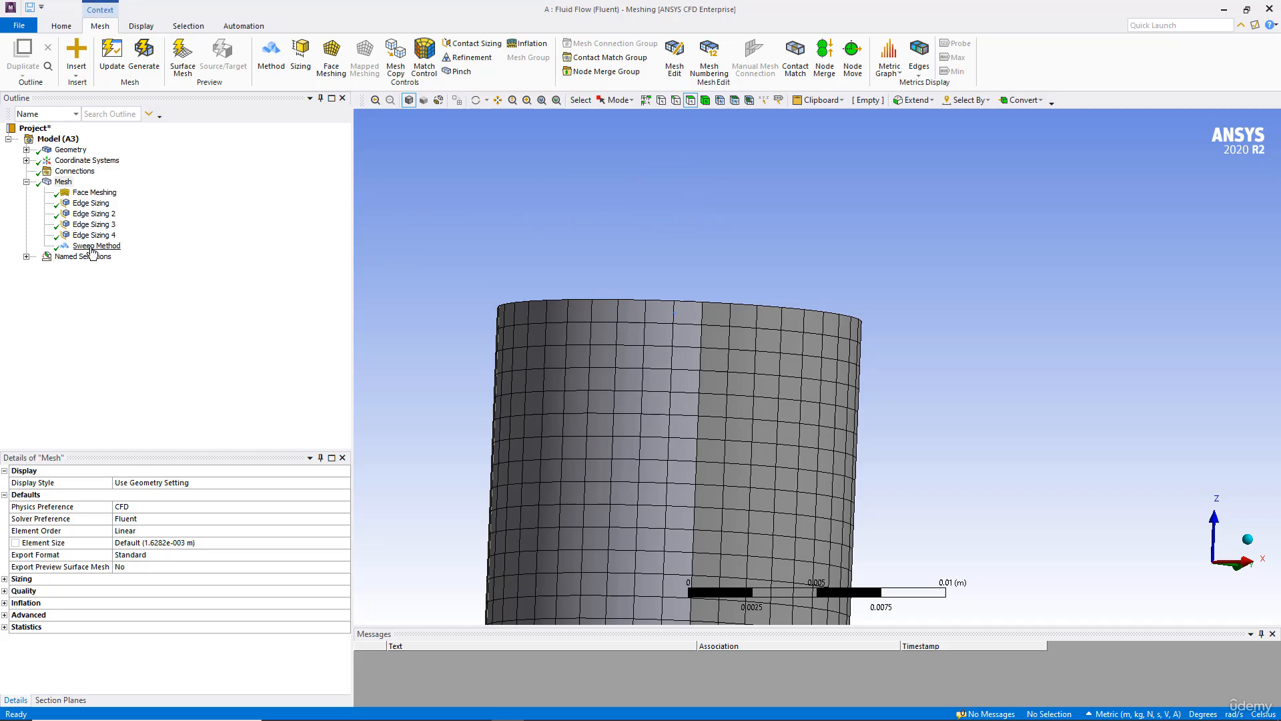
middle_click_drag(512, 321, 546, 287)
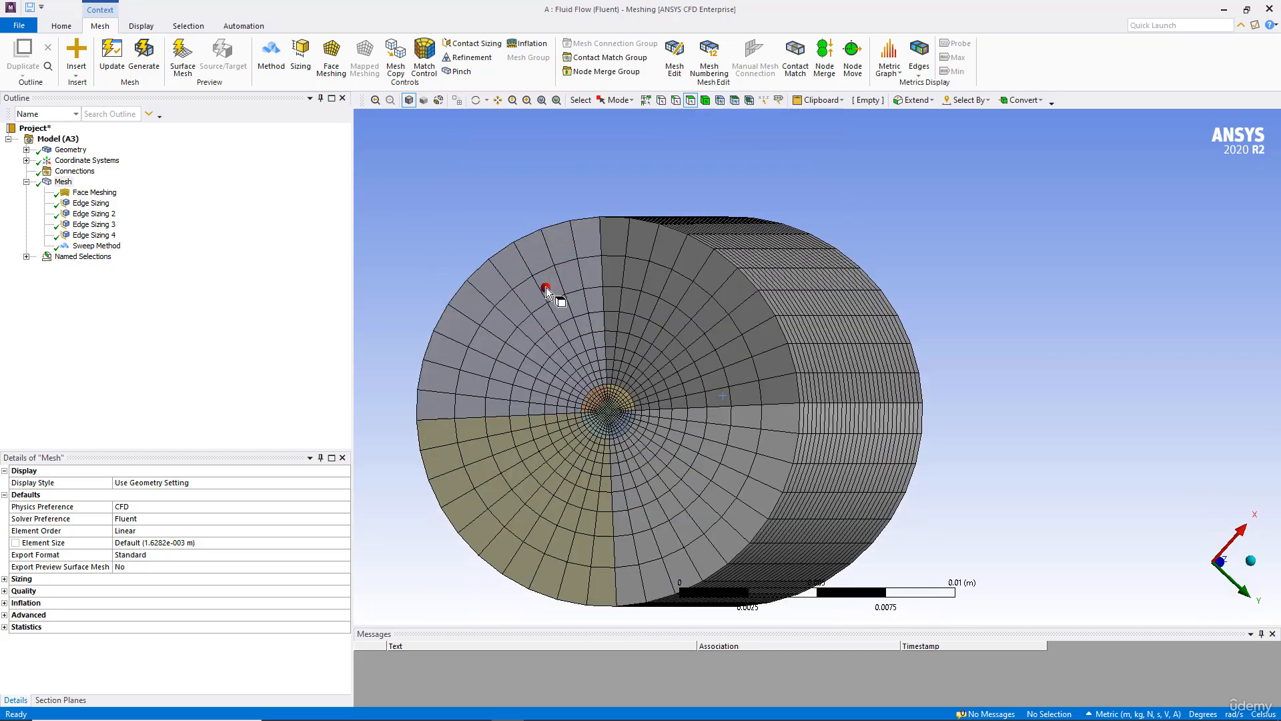
Step: Set the Sweep Method's free face mesh type to All Quad and regenerate the mesh
left_click(97, 246)
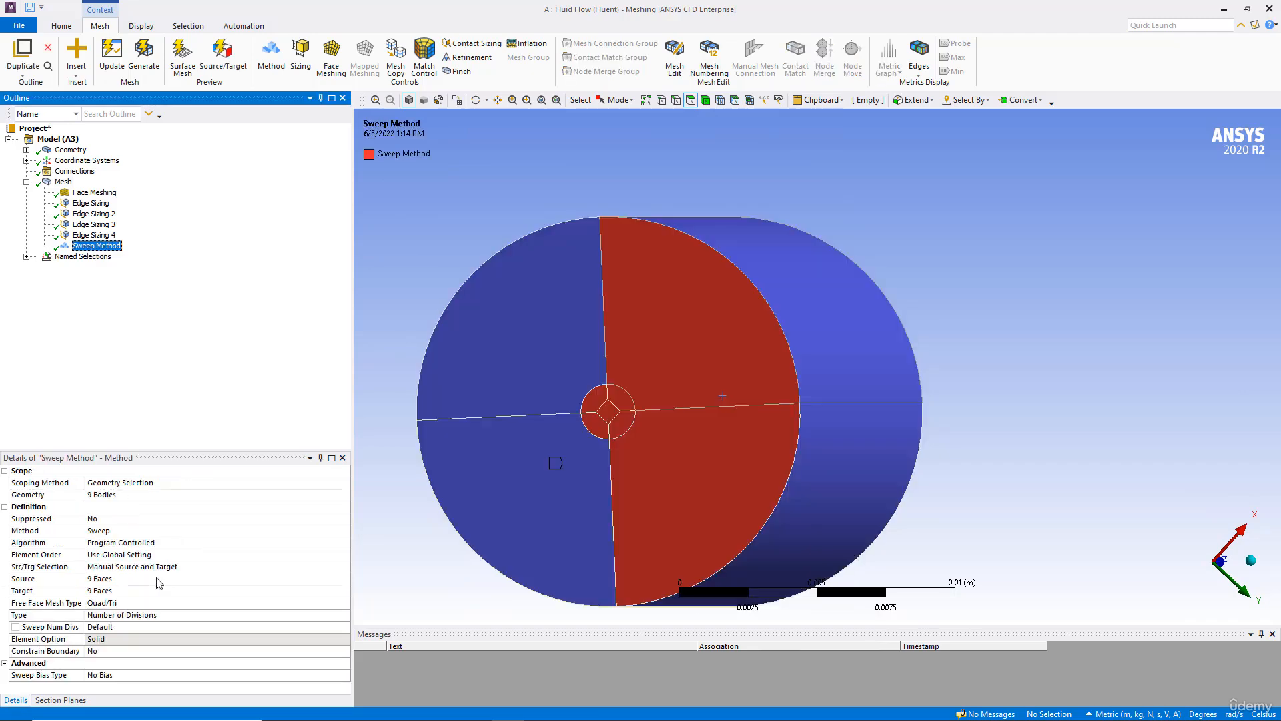
left_click(141, 603)
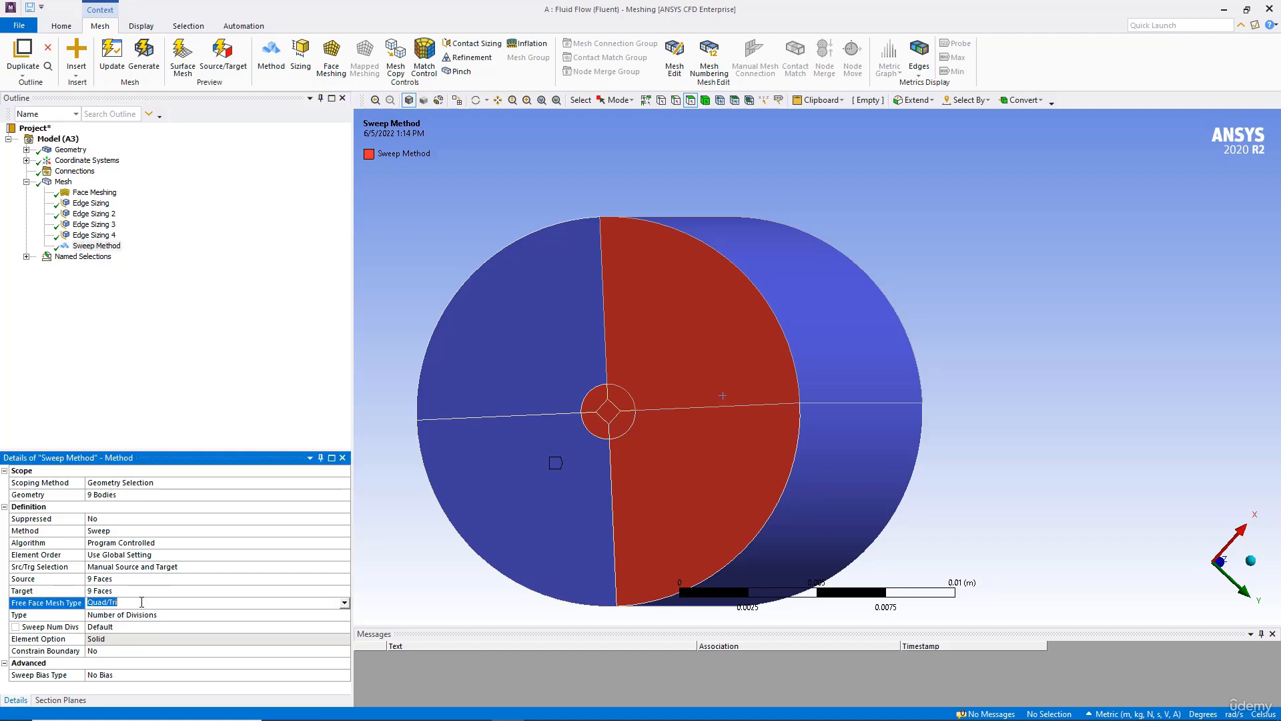
left_click(344, 603)
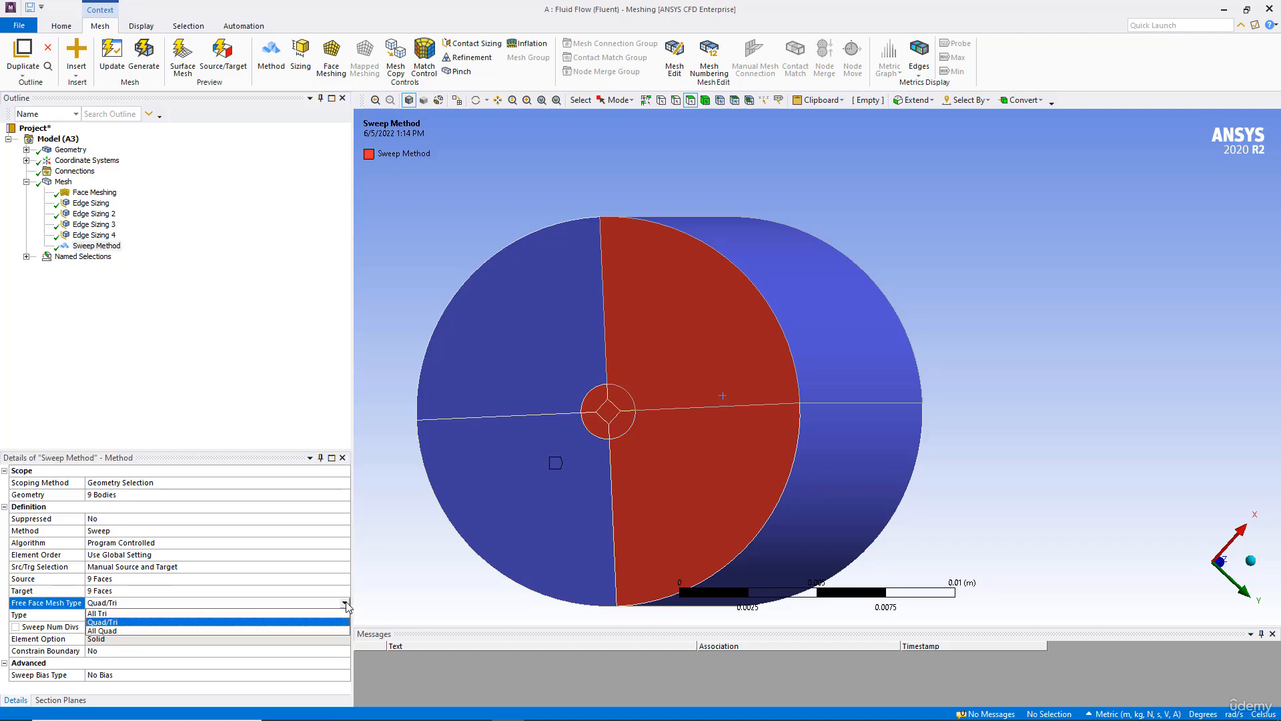
left_click(108, 631)
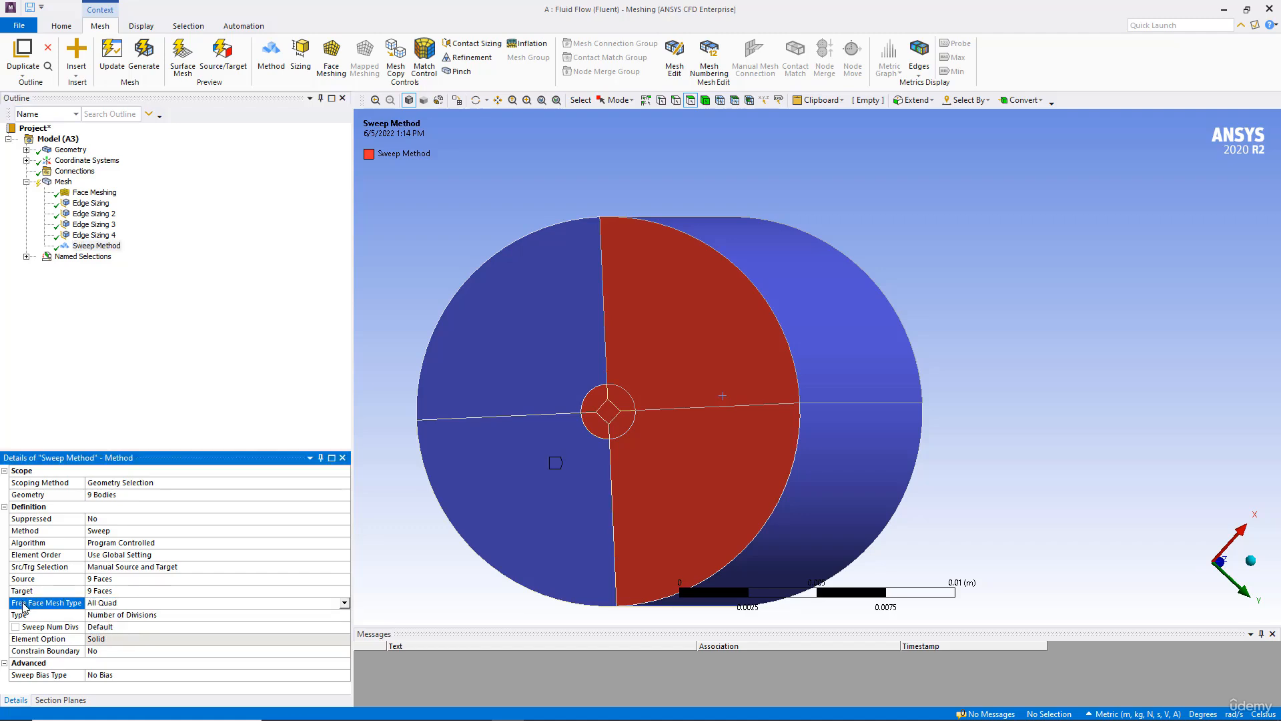
left_click(144, 54)
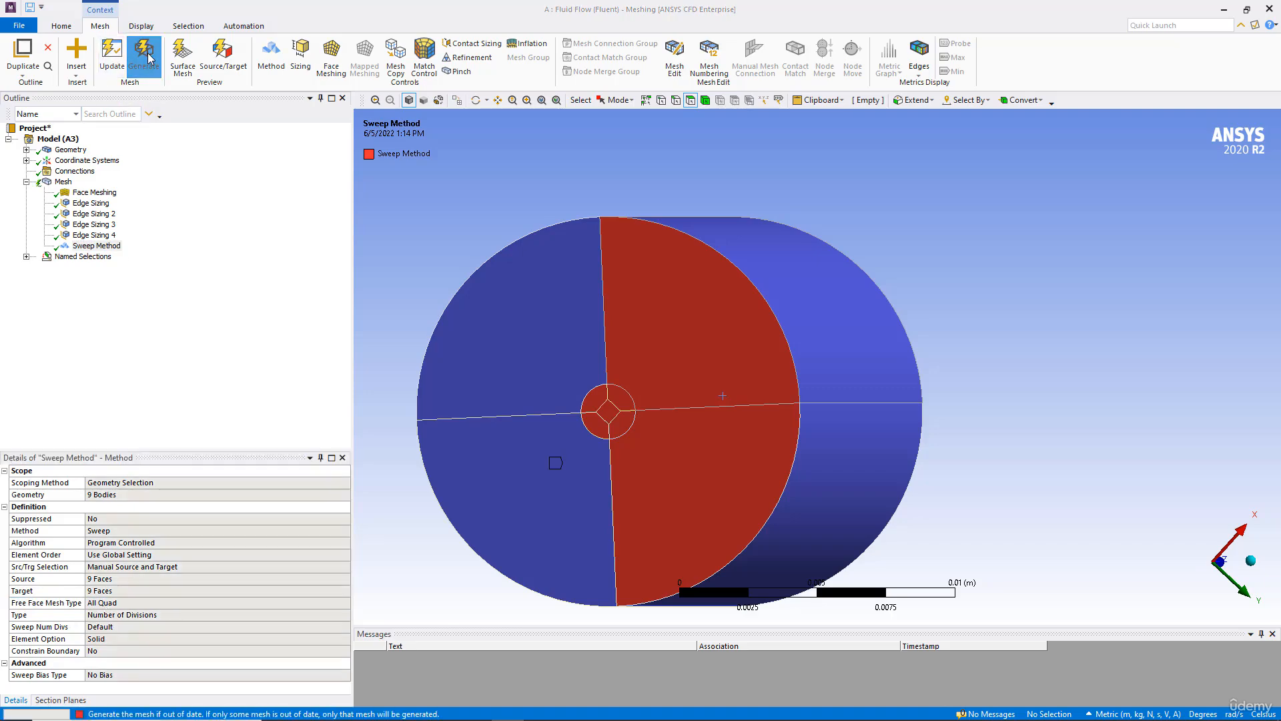
left_click(64, 181)
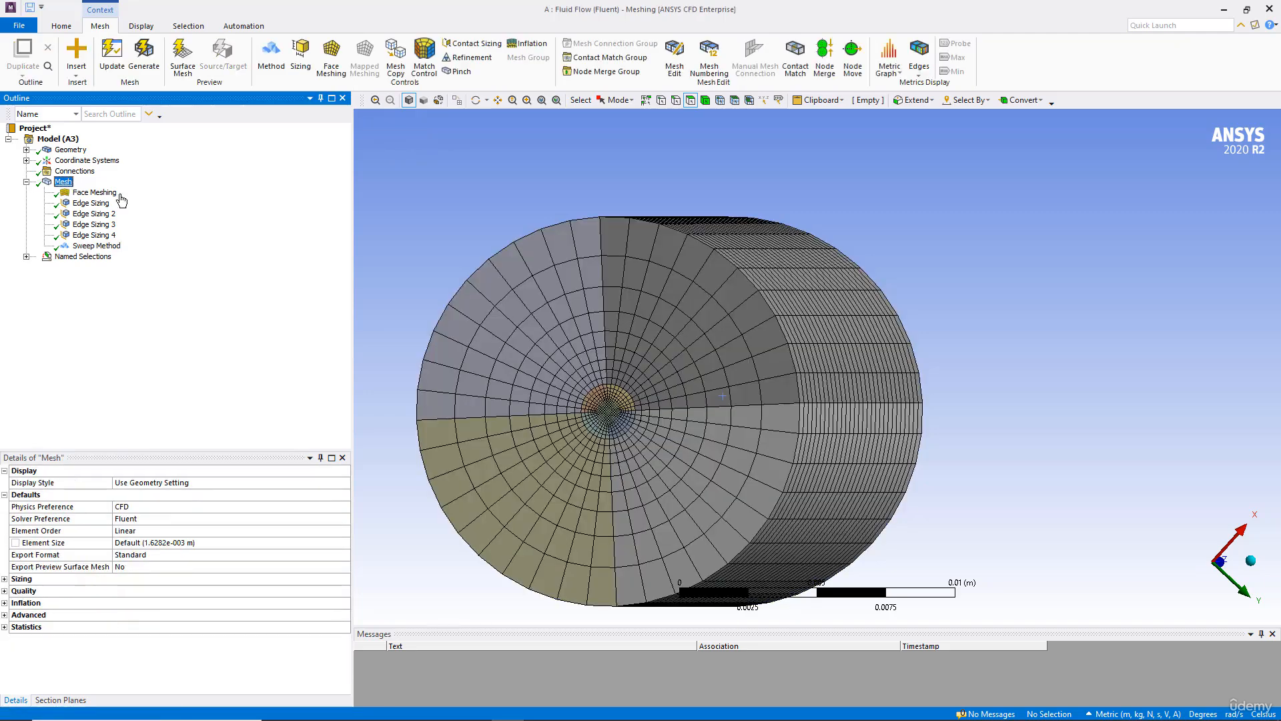
Step: Enable Section Plane1 and examine the cut mesh closely around the orifice
left_click(52, 701)
left_click(7, 489)
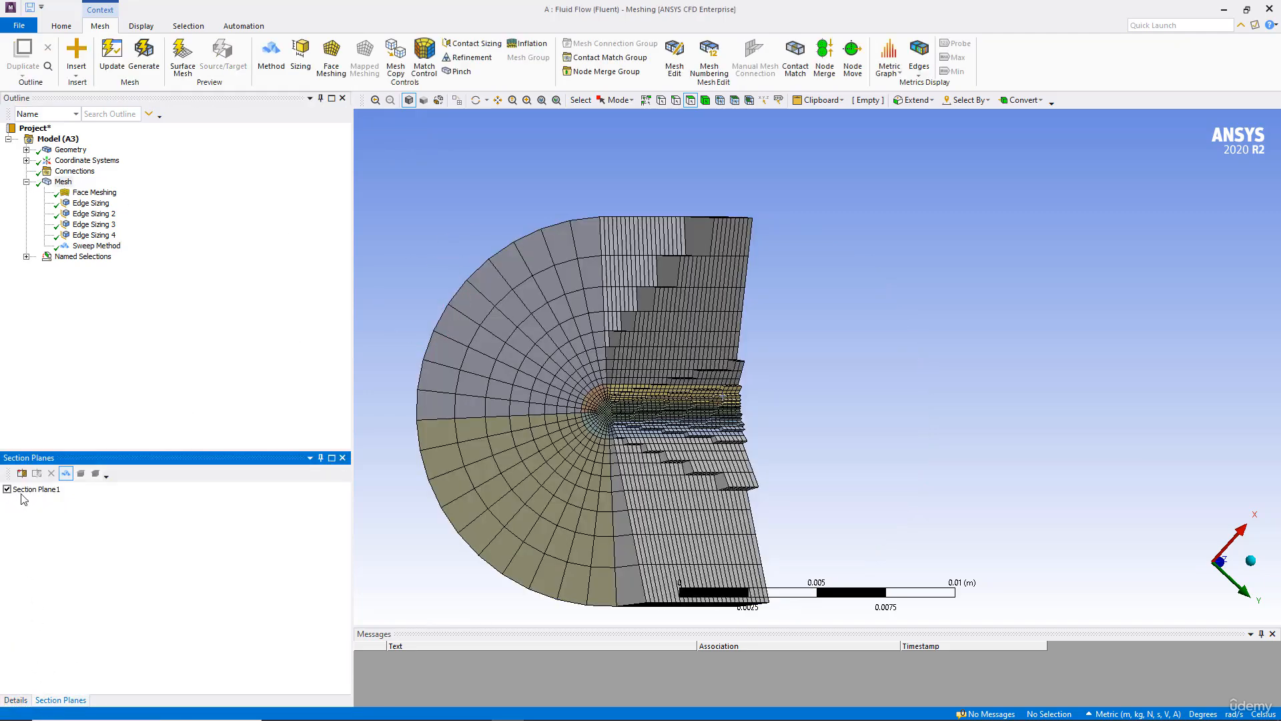
middle_click_drag(527, 343, 606, 440)
middle_click_drag(712, 289, 834, 247)
scroll(738, 253, "up", 5)
middle_click_drag(635, 230, 680, 431)
scroll(681, 430, "up", 6)
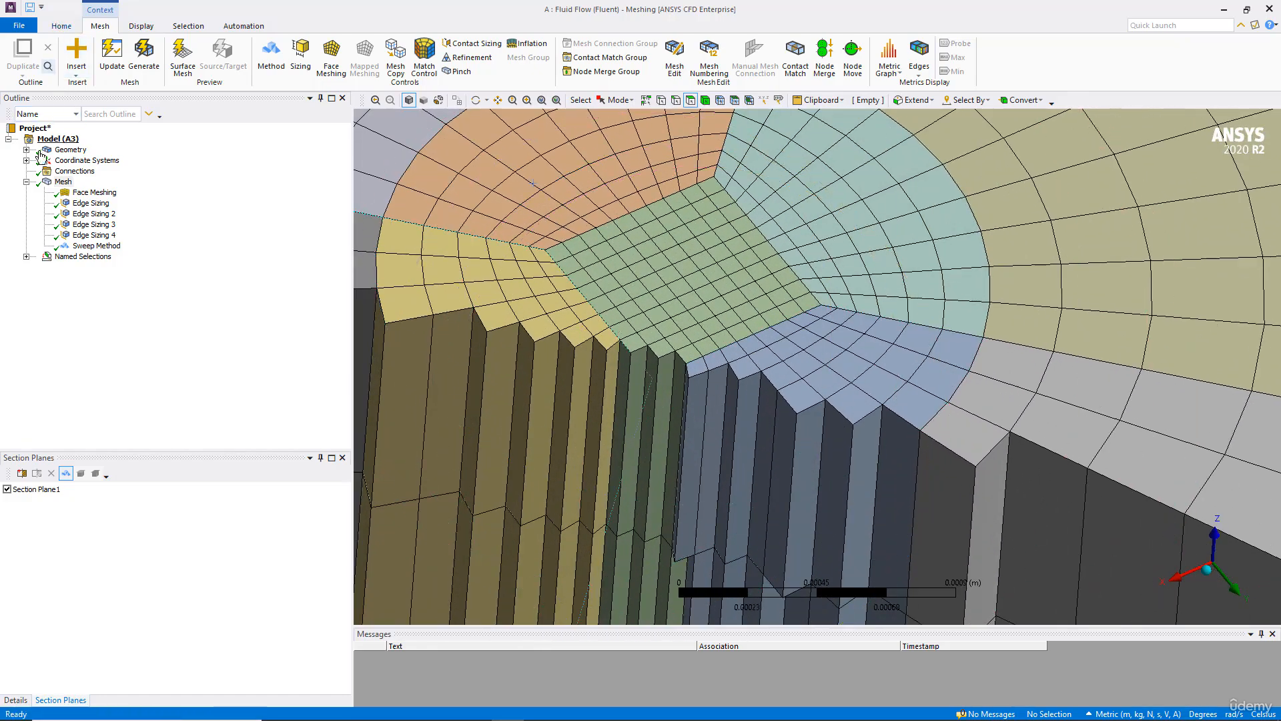
right_click(64, 183)
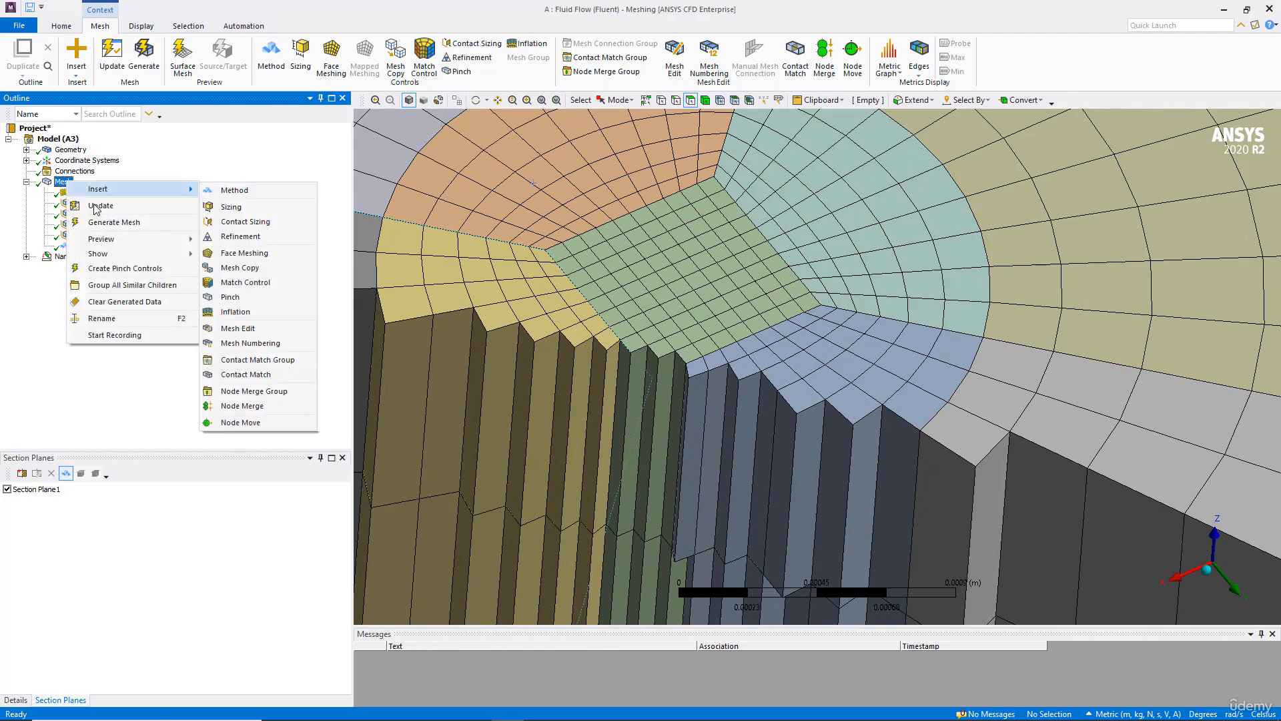
key("Escape")
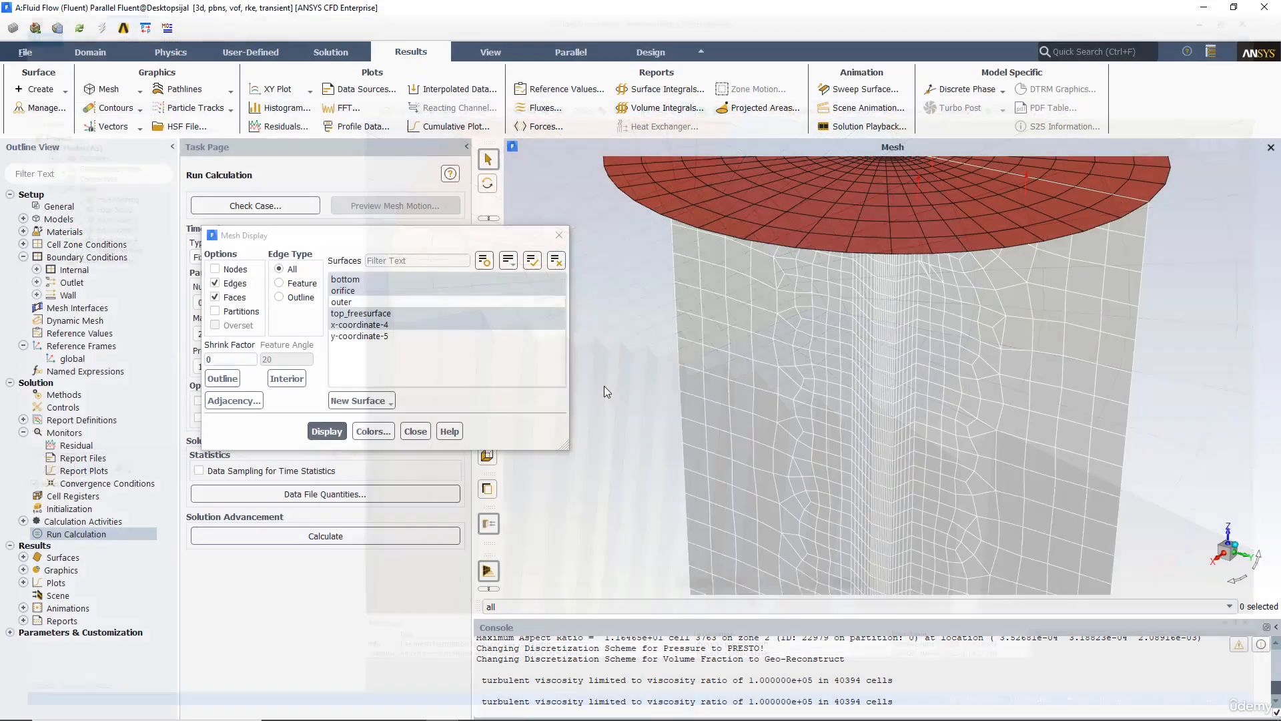
Step: Switch to Fluent and refresh the input data from the updated upstream mesh
left_click(79, 31)
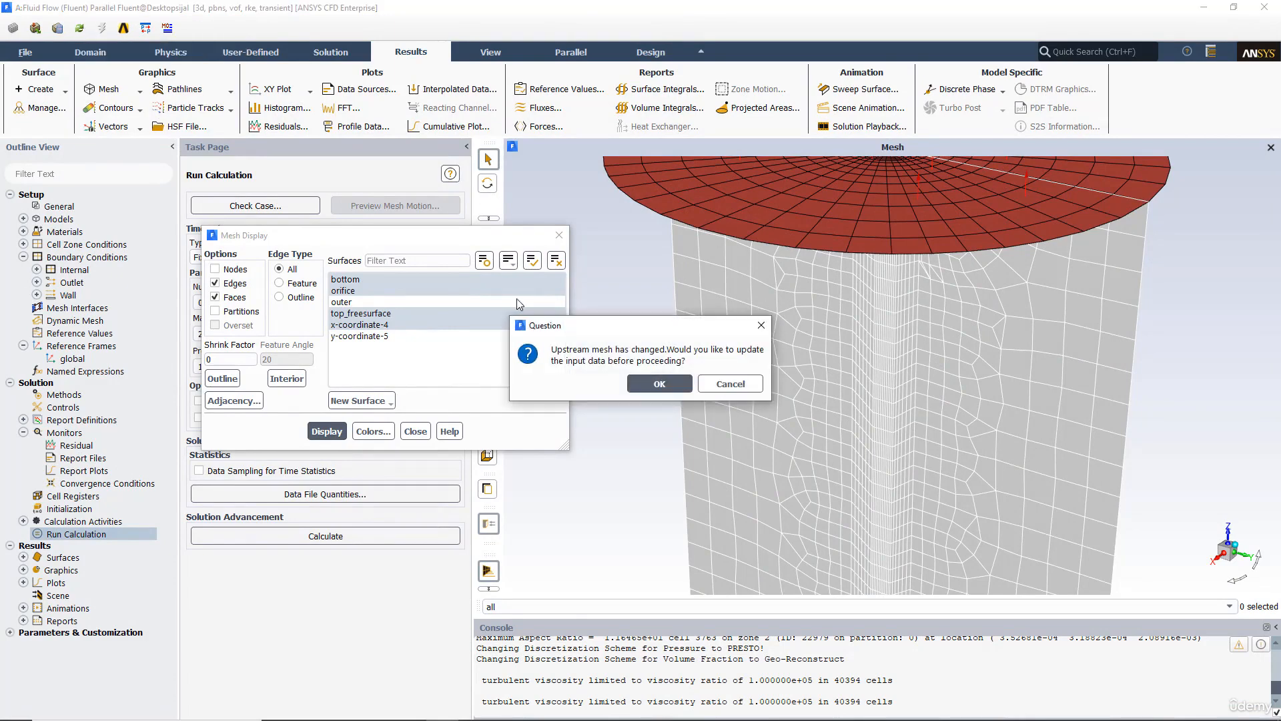
left_click(635, 383)
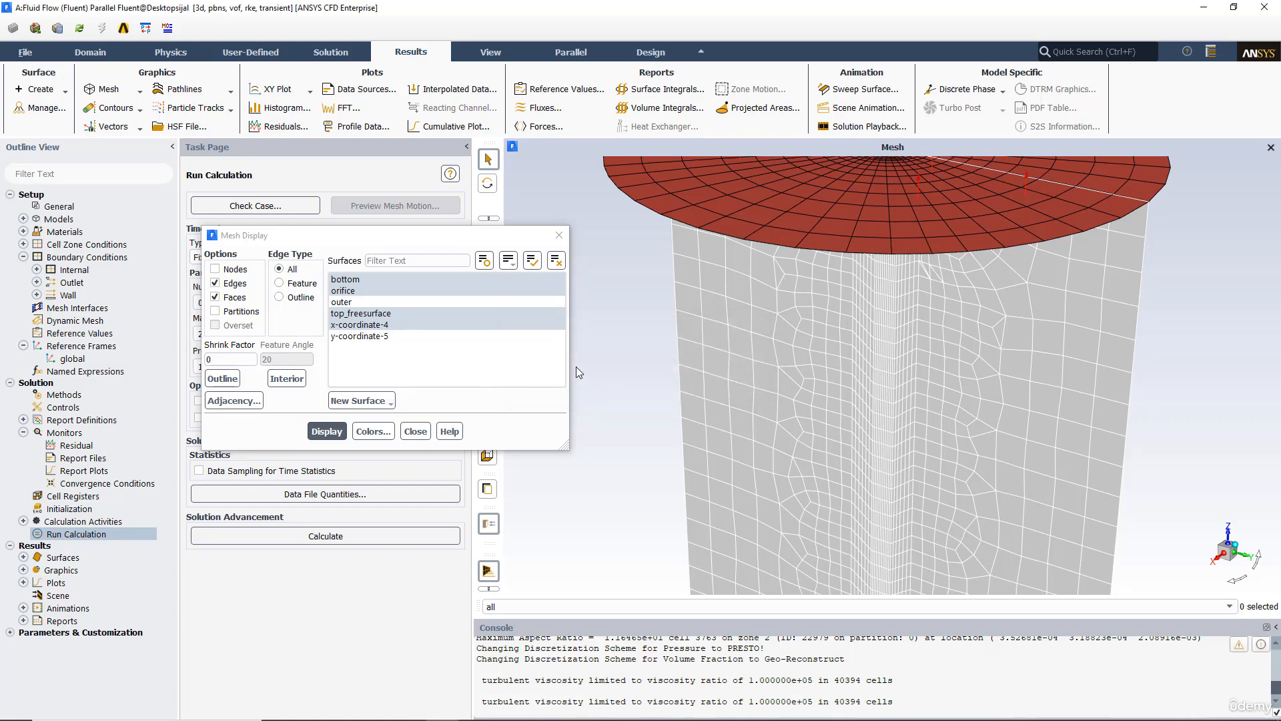
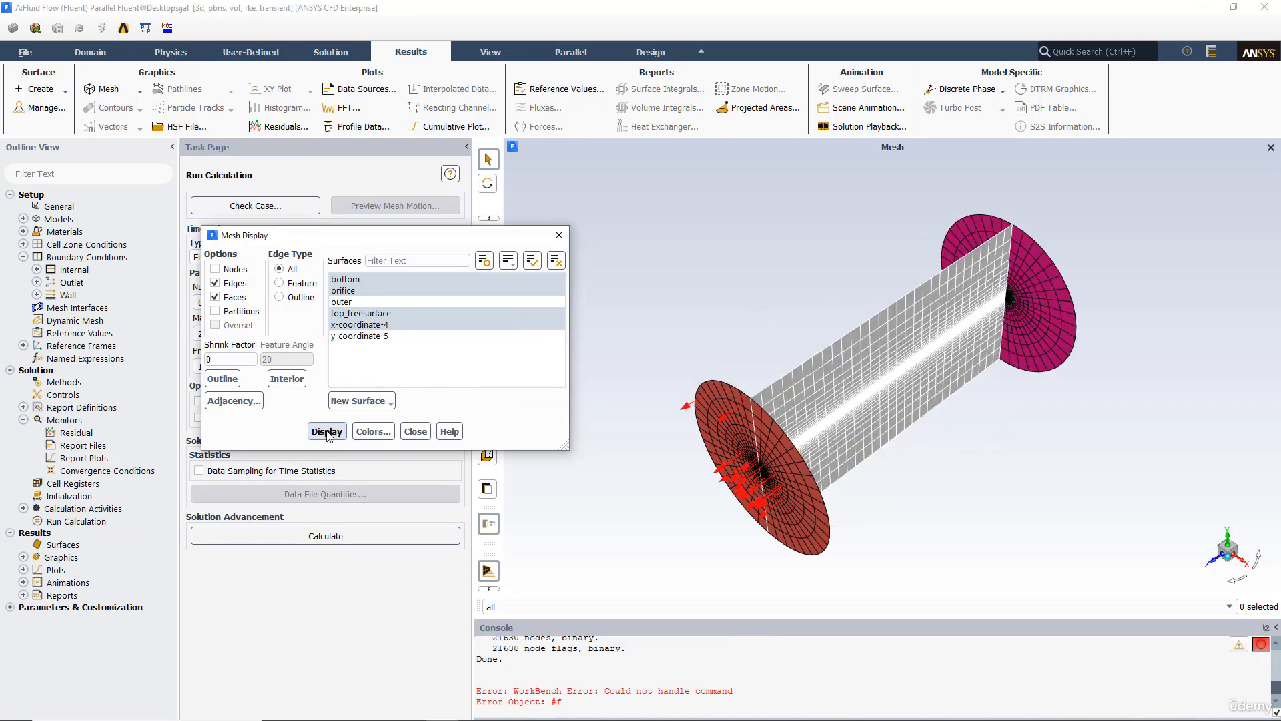
Step: Examine the mesh closely around the orifice at the tank bottom, then close the Mesh Display dialog
left_click_drag(845, 359, 896, 295)
left_click_drag(889, 343, 799, 322)
scroll(864, 286, "up", 5)
scroll(807, 349, "up", 5)
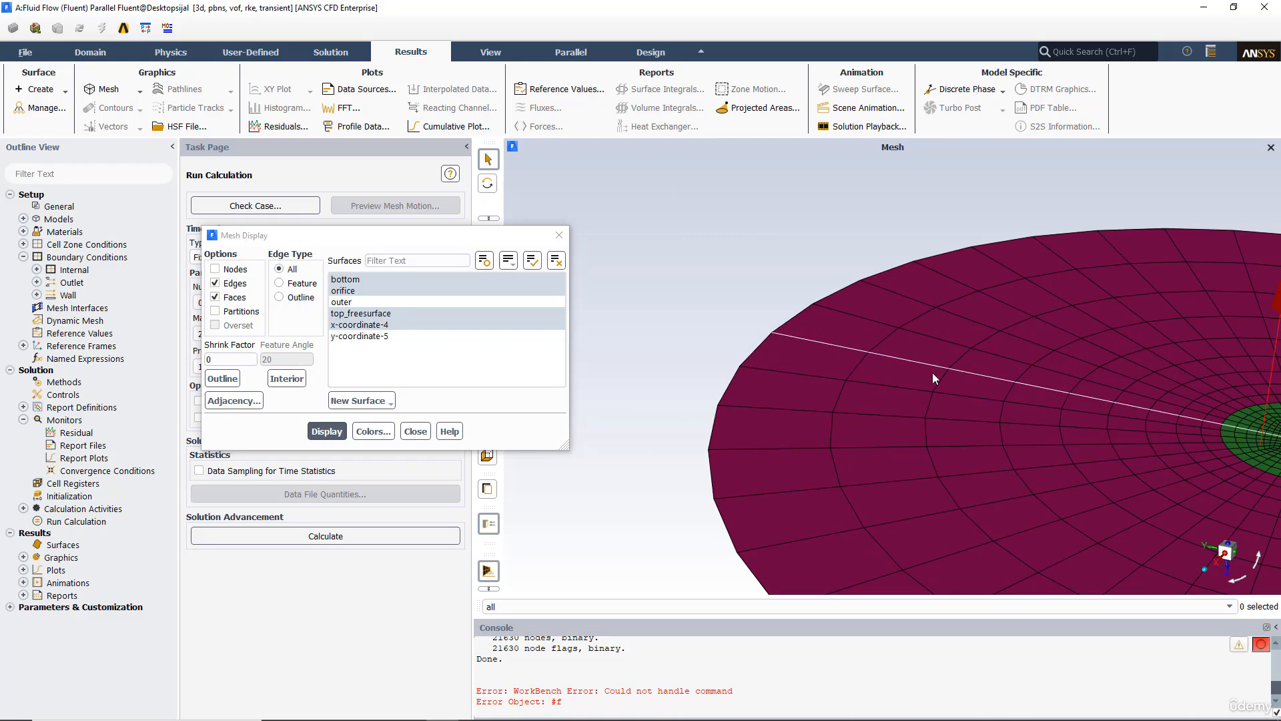
left_click_drag(865, 357, 662, 300)
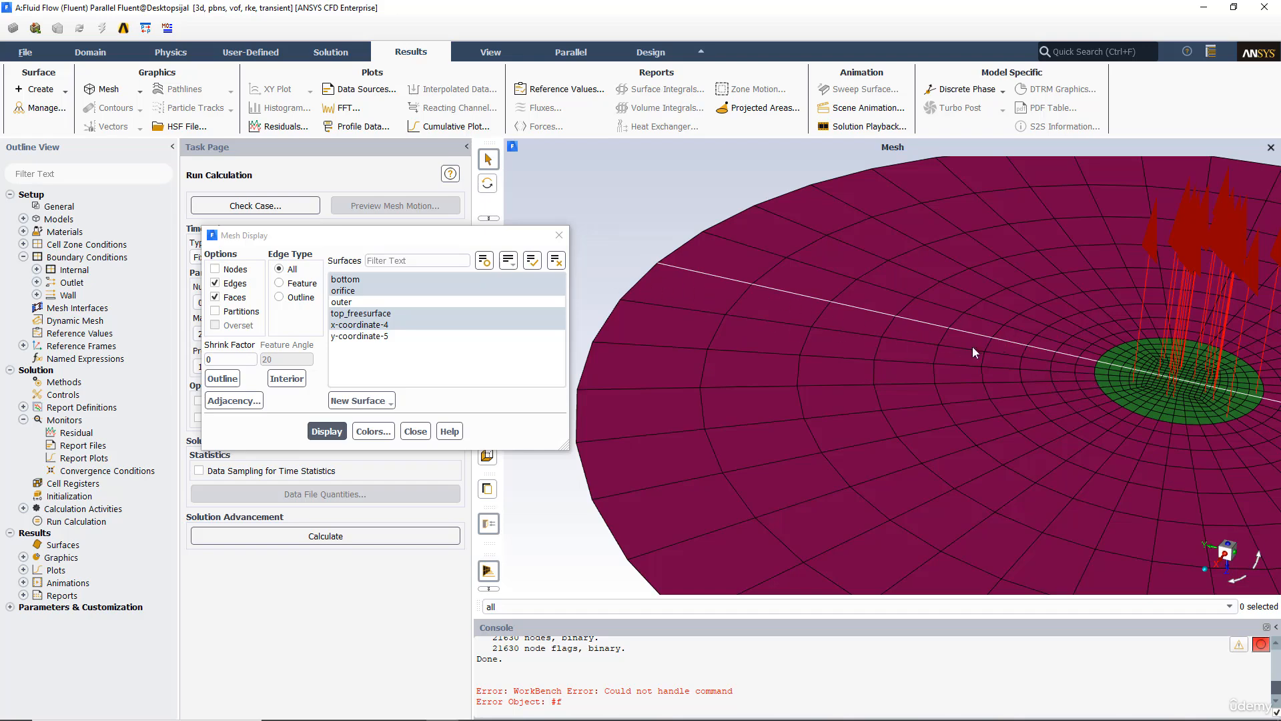
left_click(559, 235)
scroll(787, 330, "up", 5)
scroll(805, 347, "down", 5)
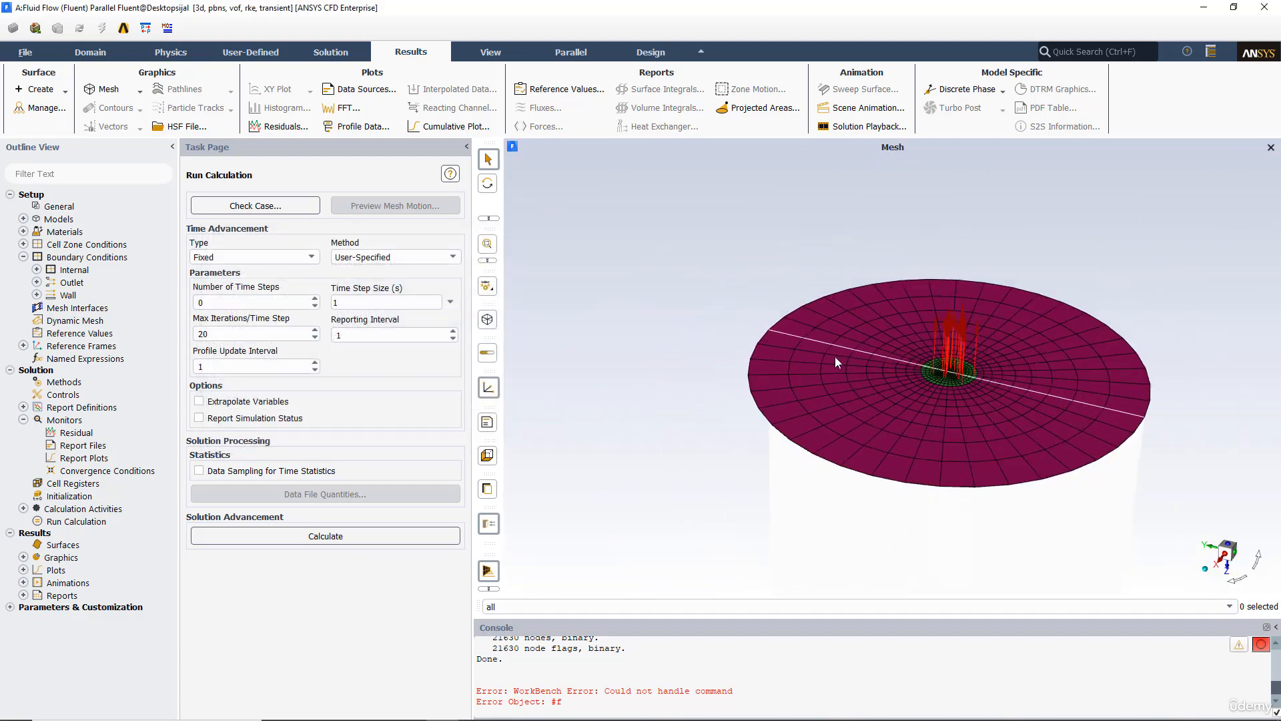
Step: Initialize the solution using Standard Initialization
double_click(69, 496)
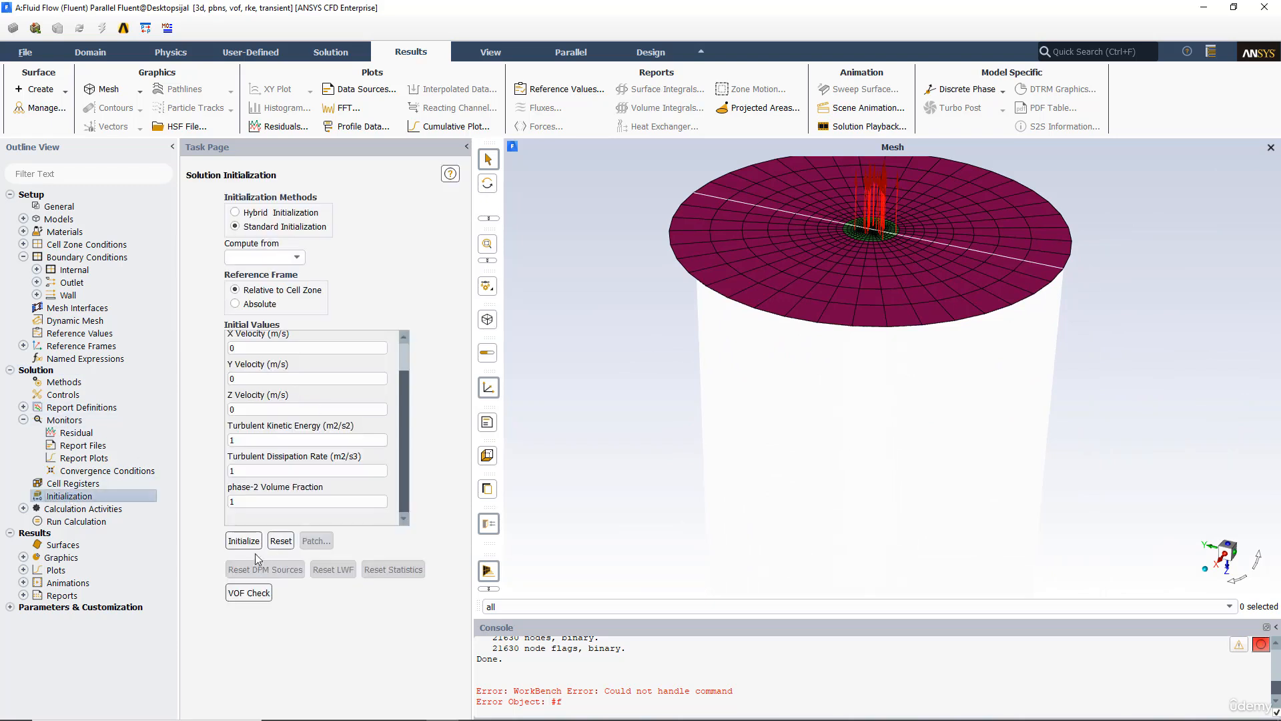
left_click(254, 542)
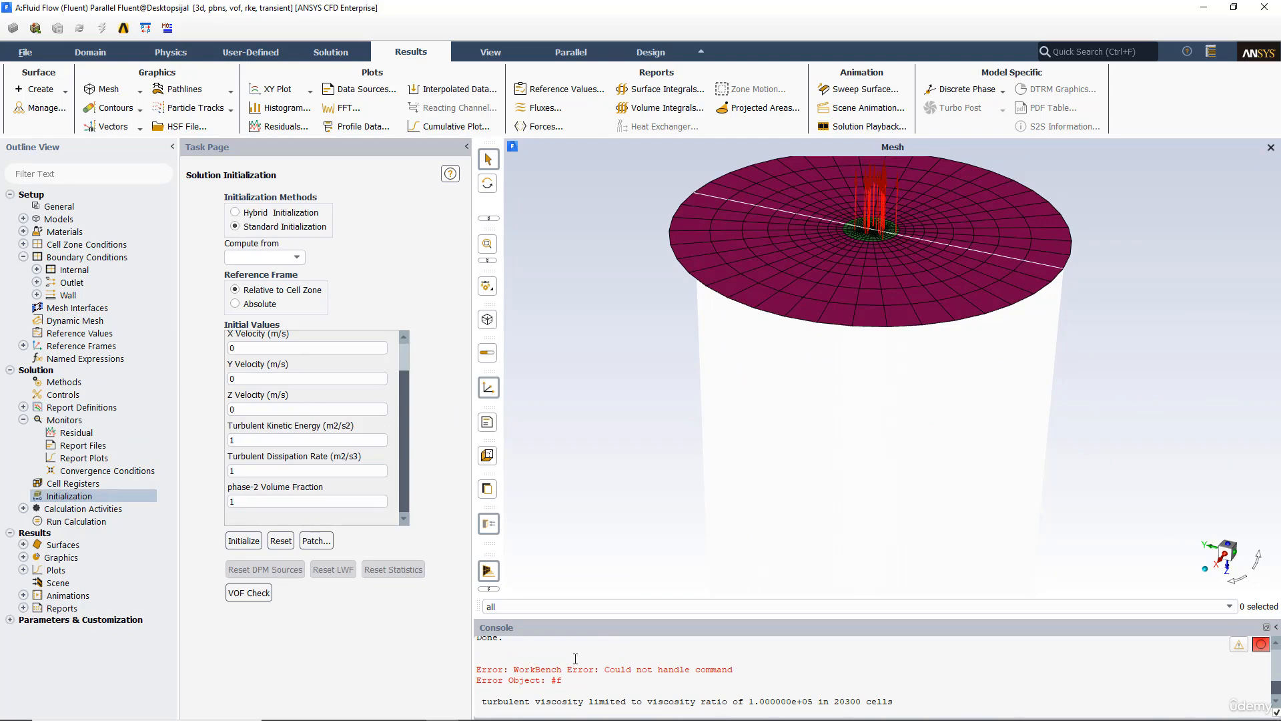
Step: Open a new solution animation definition and add a Contours animation object
left_click(24, 510)
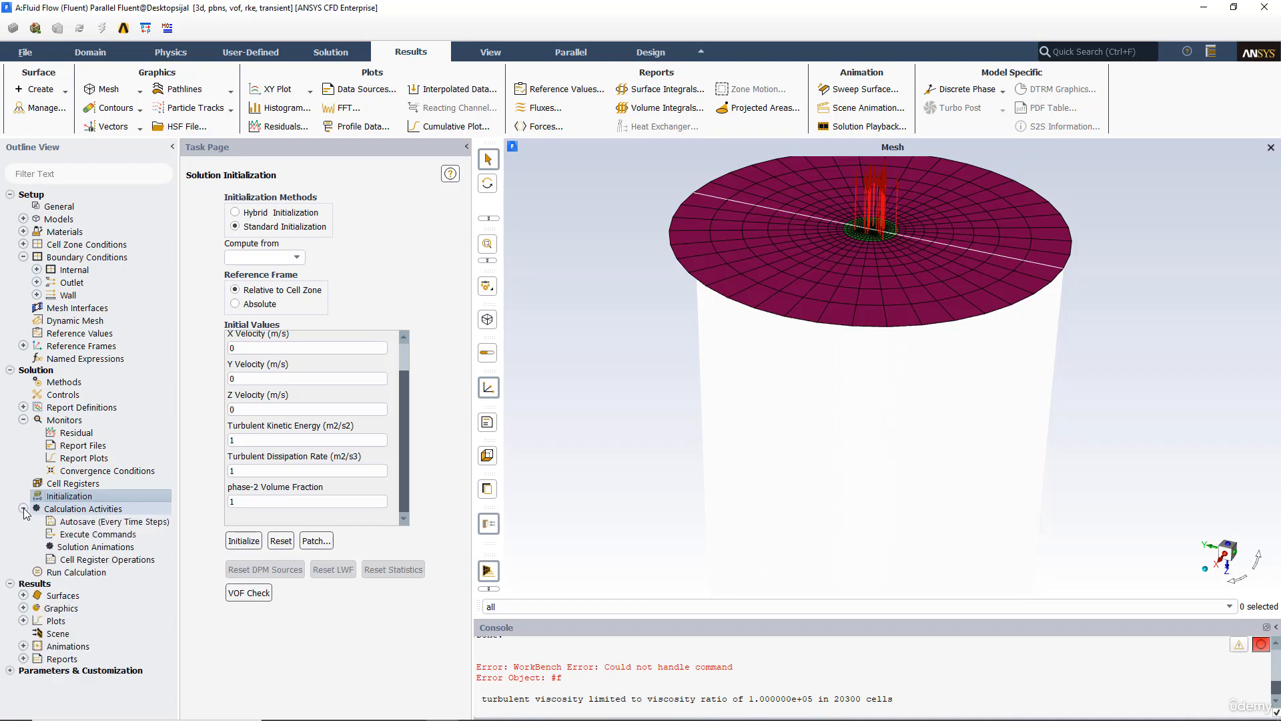
double_click(84, 549)
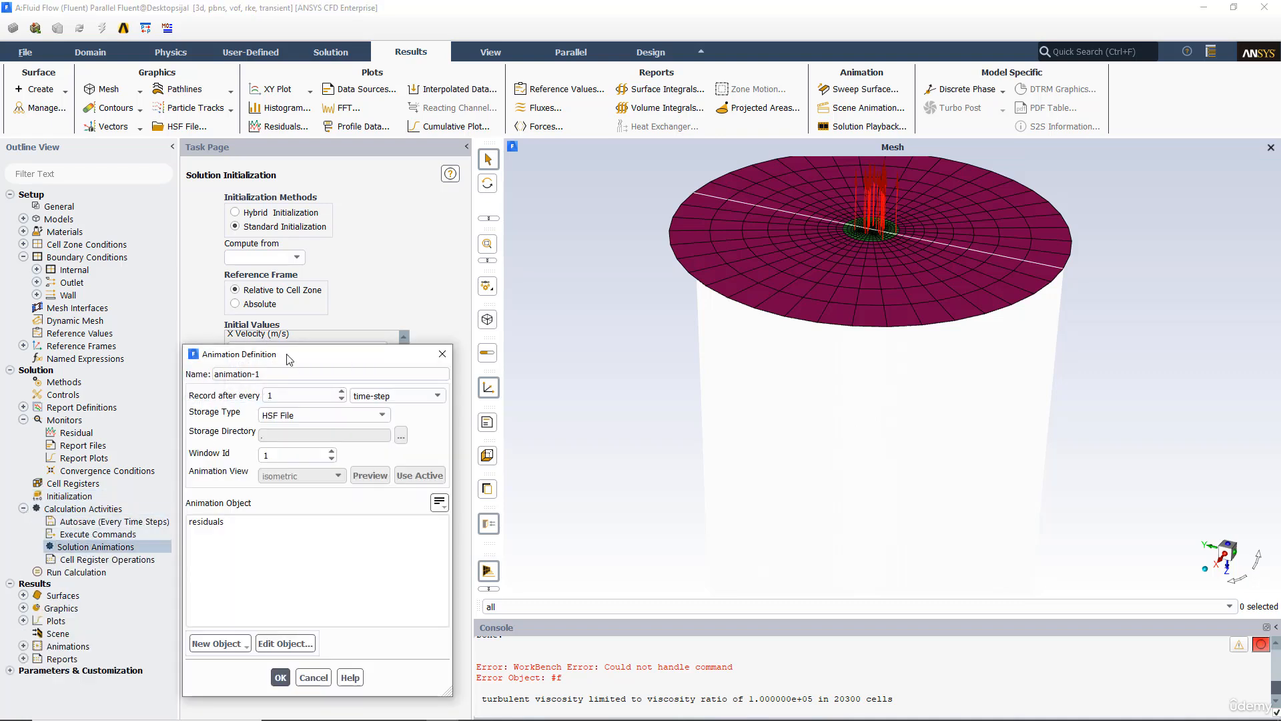
left_click_drag(290, 360, 309, 249)
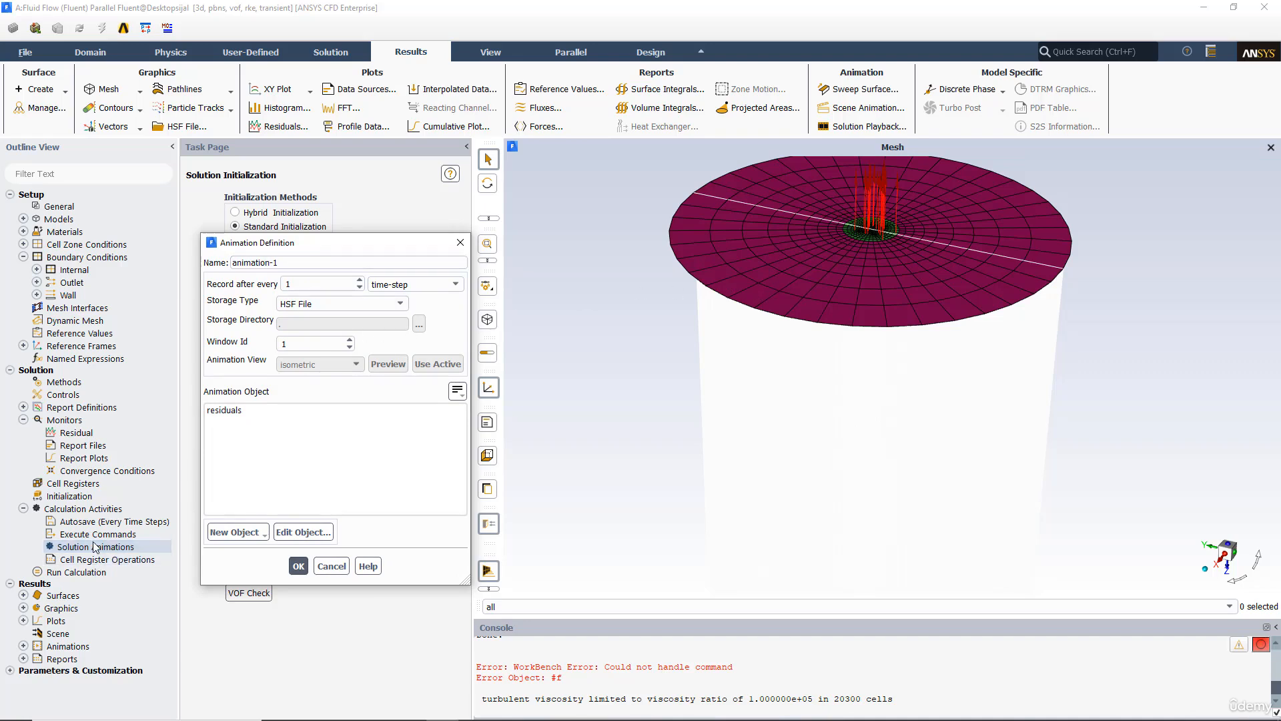
left_click(237, 532)
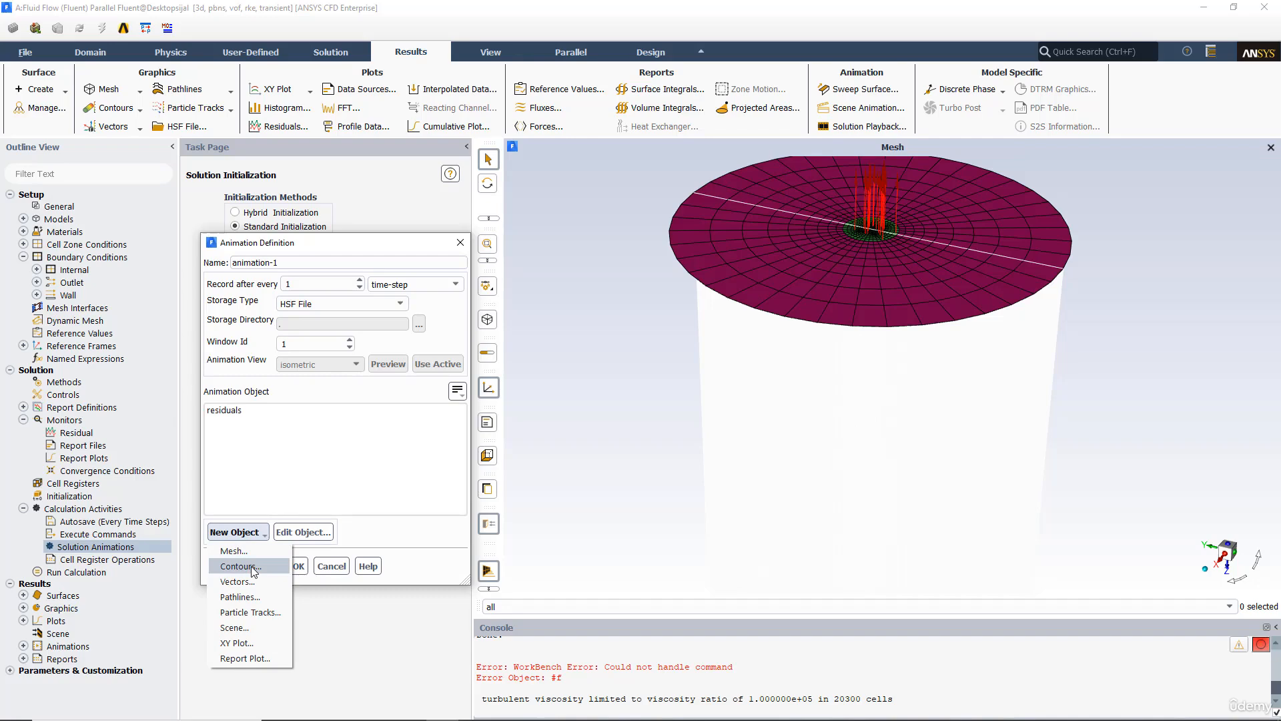
left_click(251, 566)
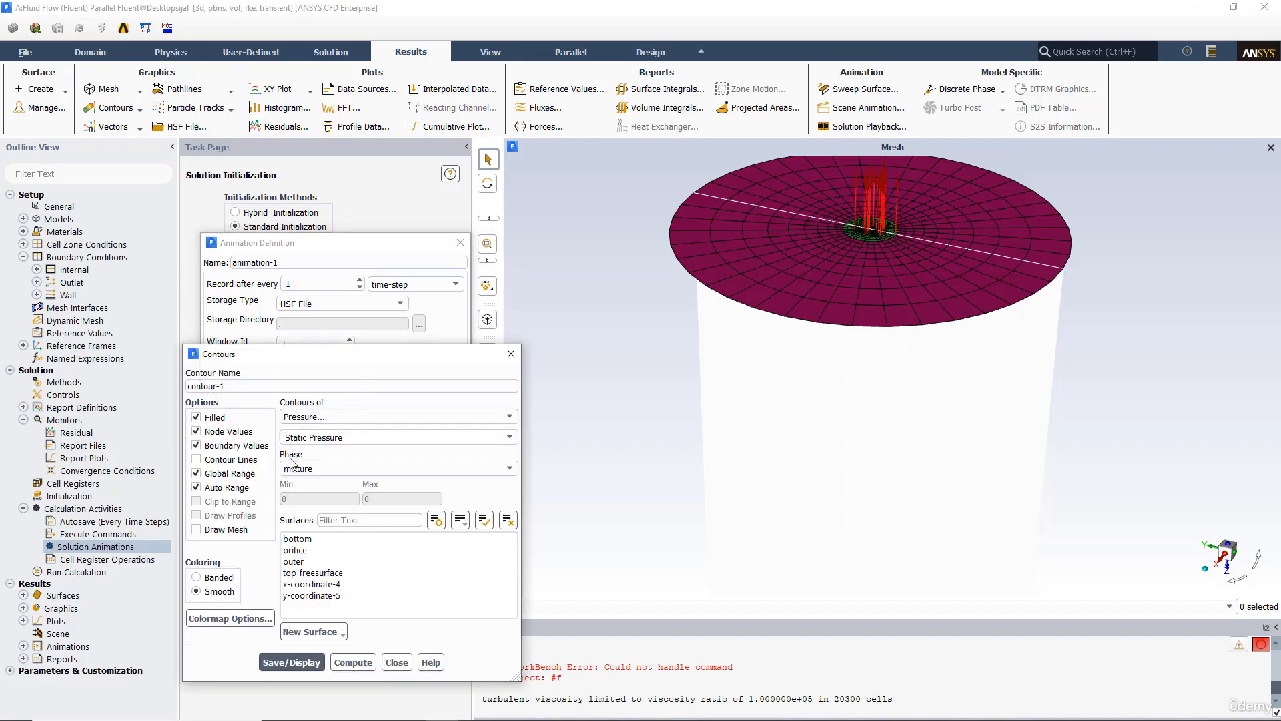
Step: Define contour-1 as phase-2 volume fraction on x-coordinate-4 with global and auto range off, range 0 to 1, and display it
left_click(334, 417)
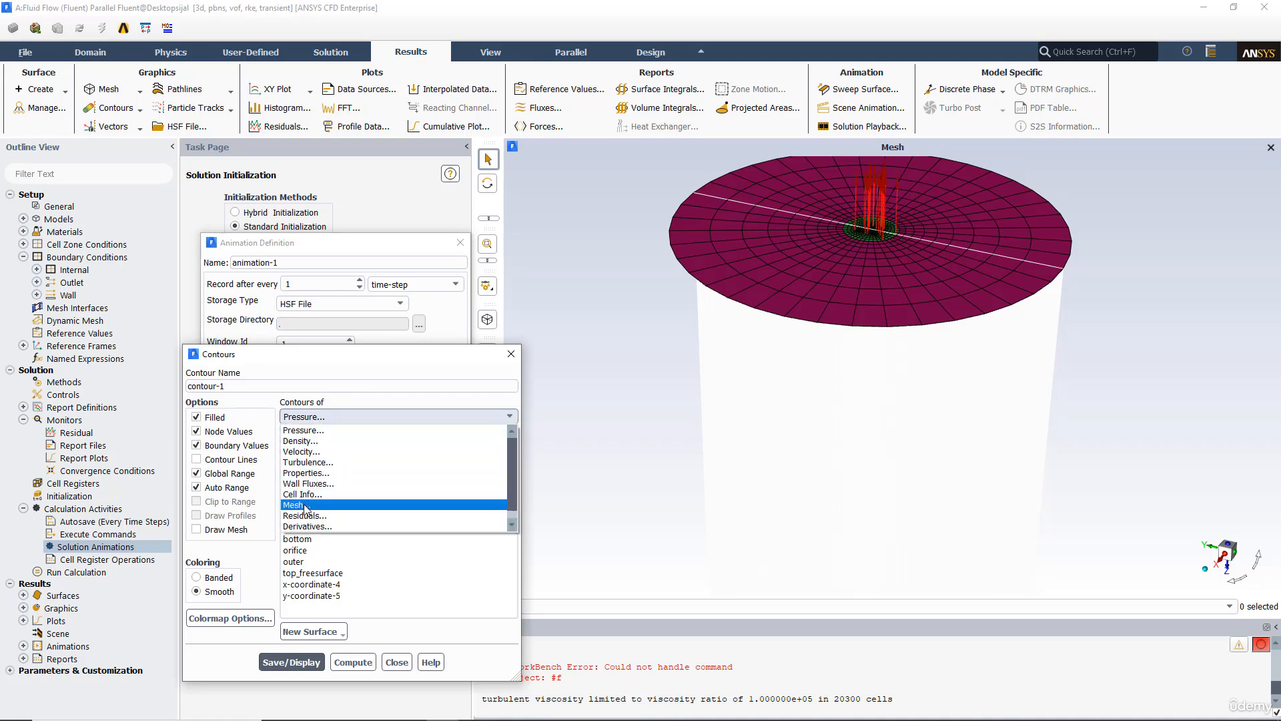
left_click(314, 526)
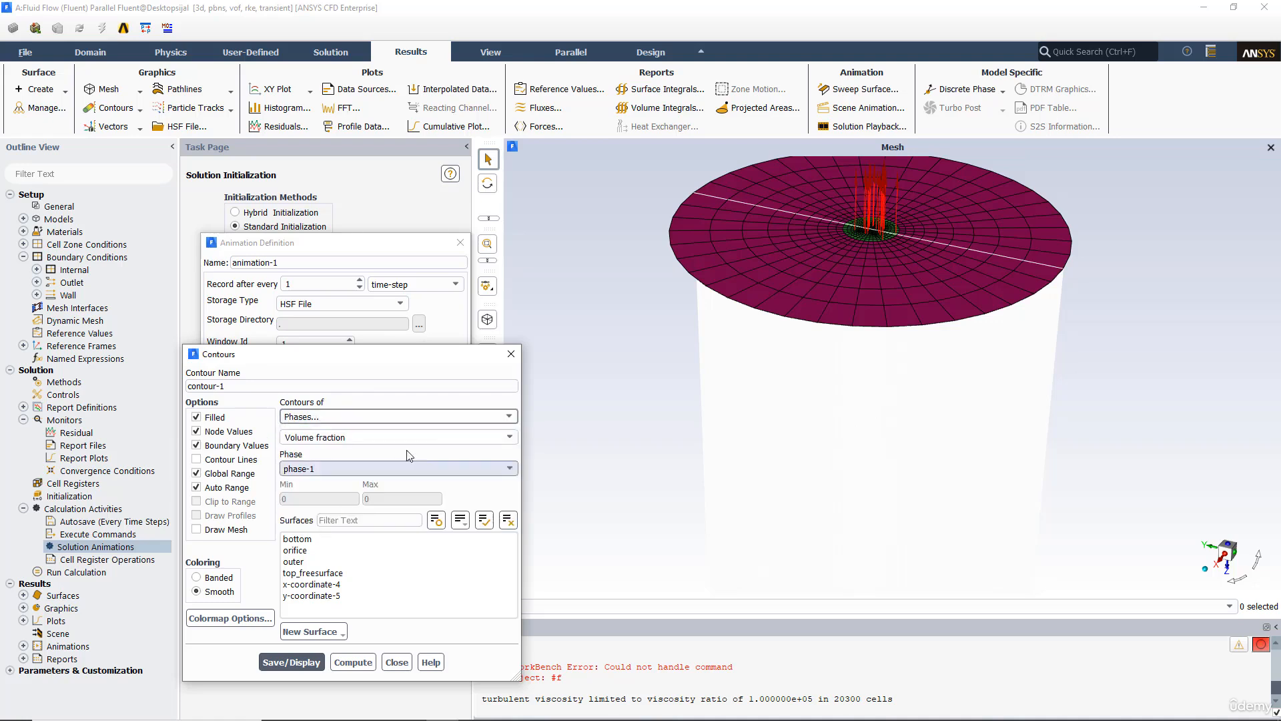
left_click(512, 469)
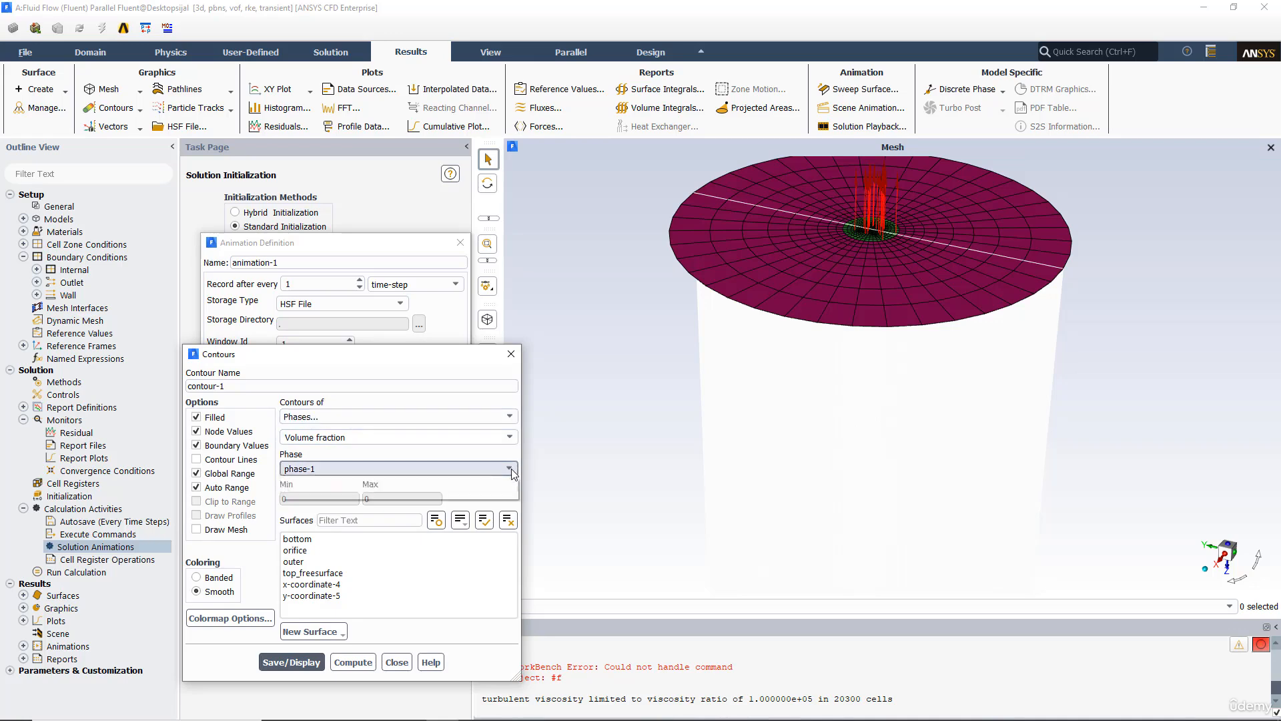
left_click(313, 492)
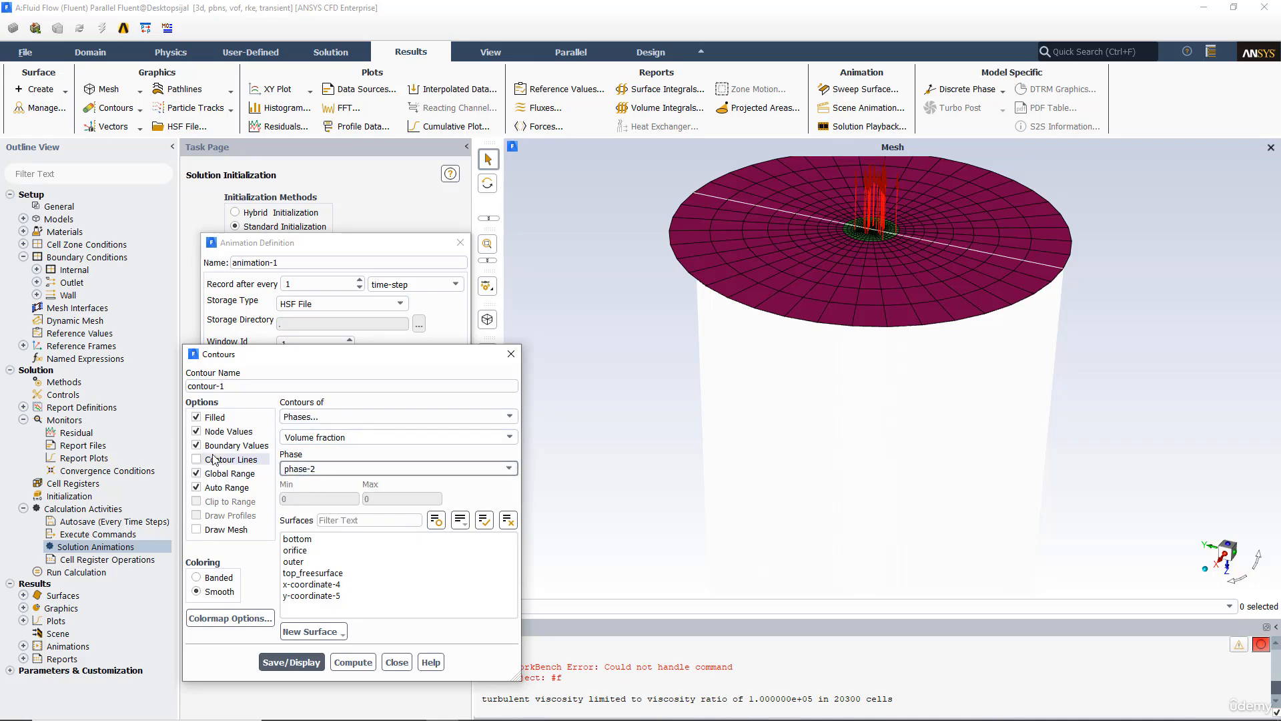
left_click(220, 474)
left_click(218, 488)
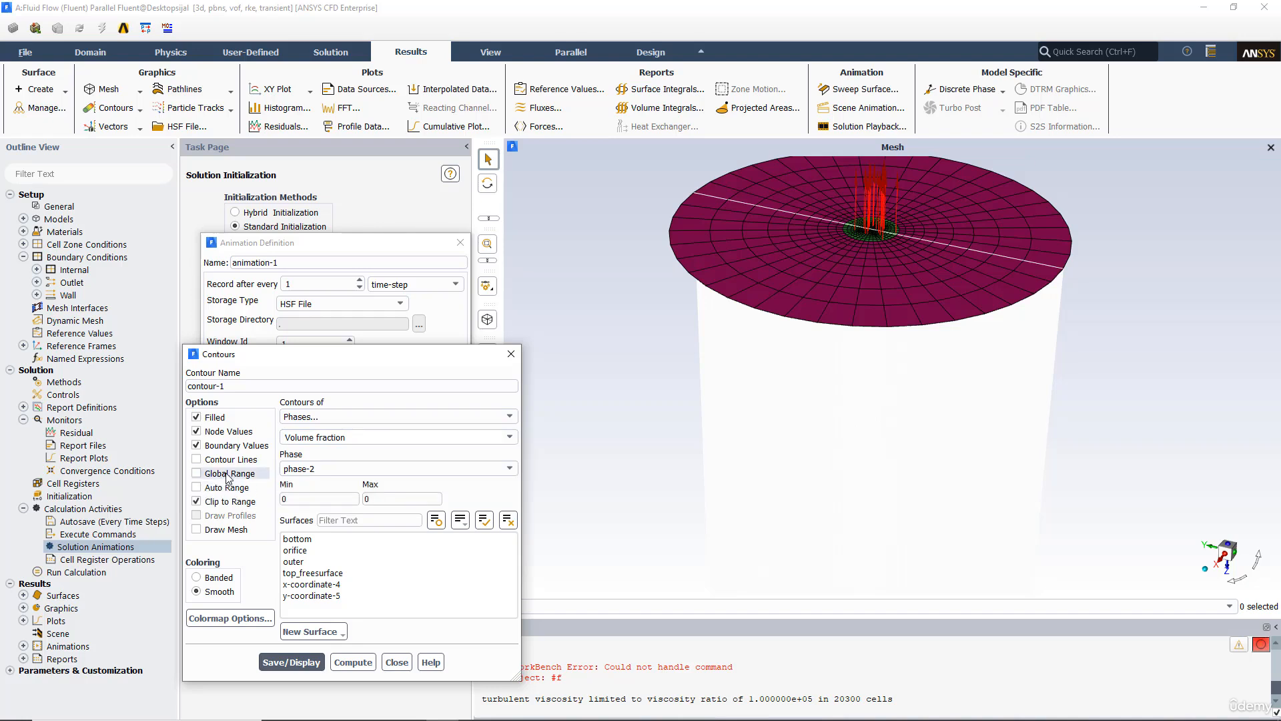
left_click_drag(379, 499, 315, 499)
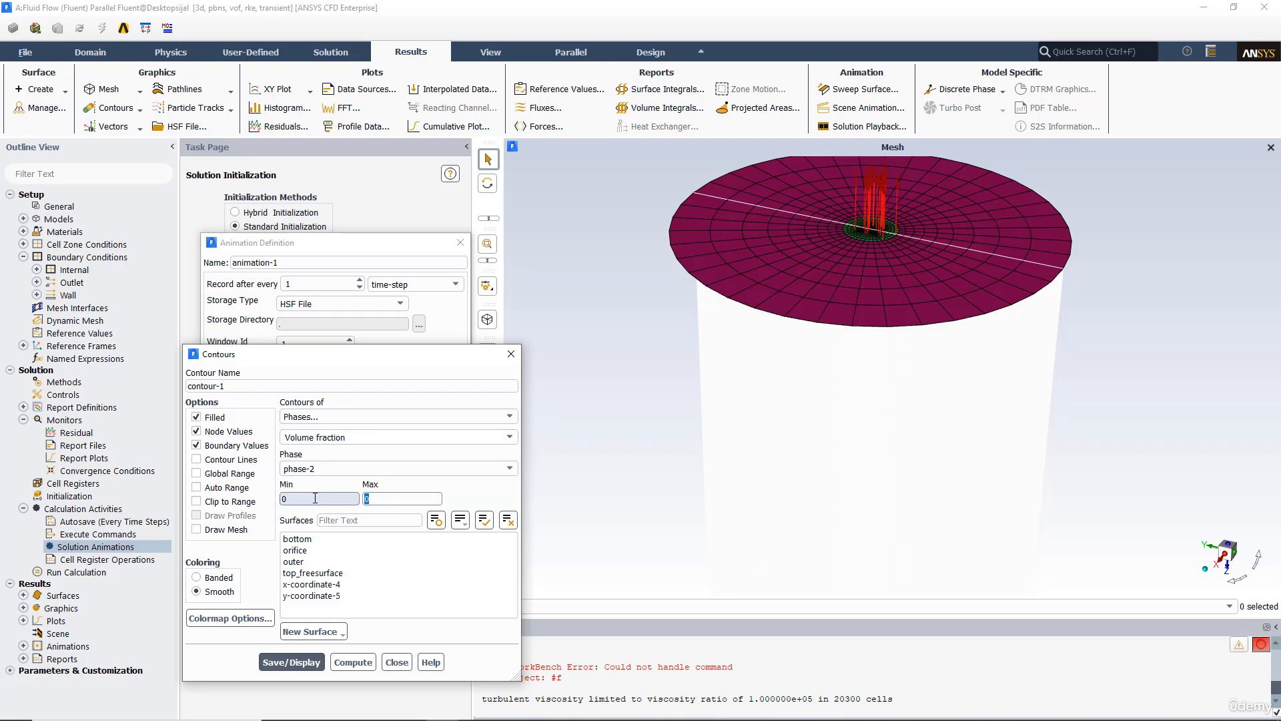
left_click_drag(398, 345, 399, 304)
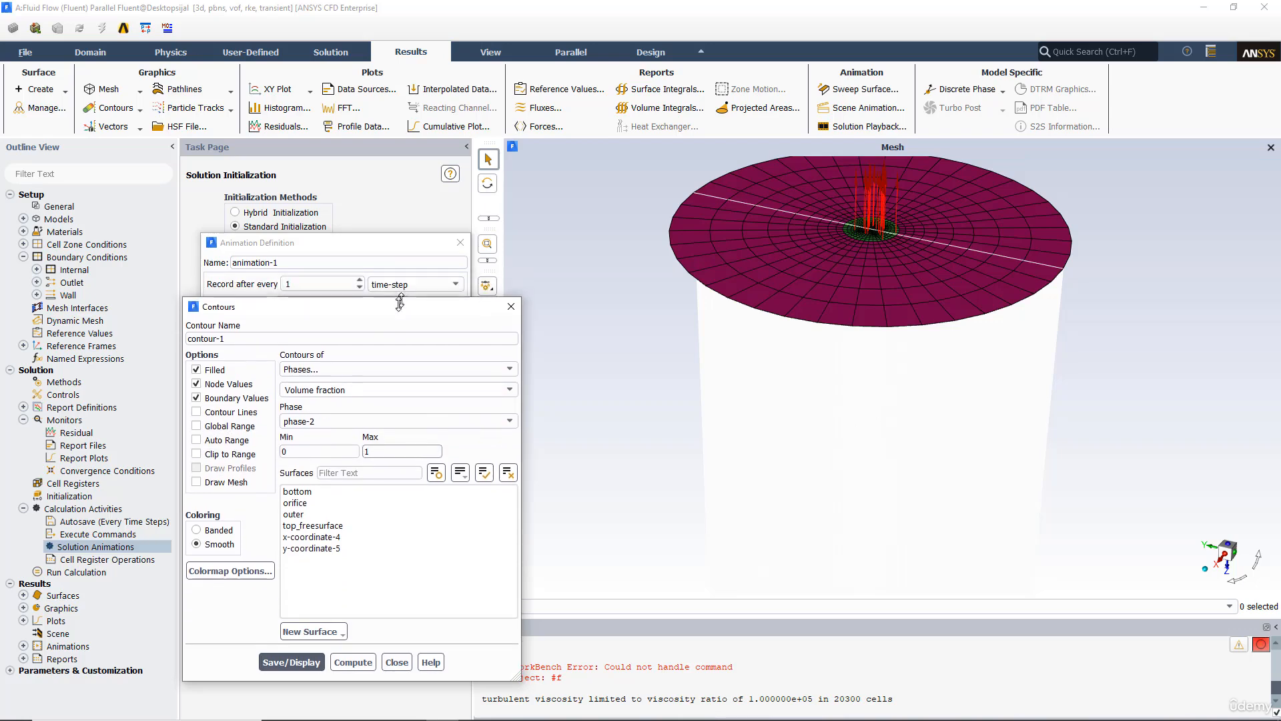
left_click(311, 537)
left_click(293, 661)
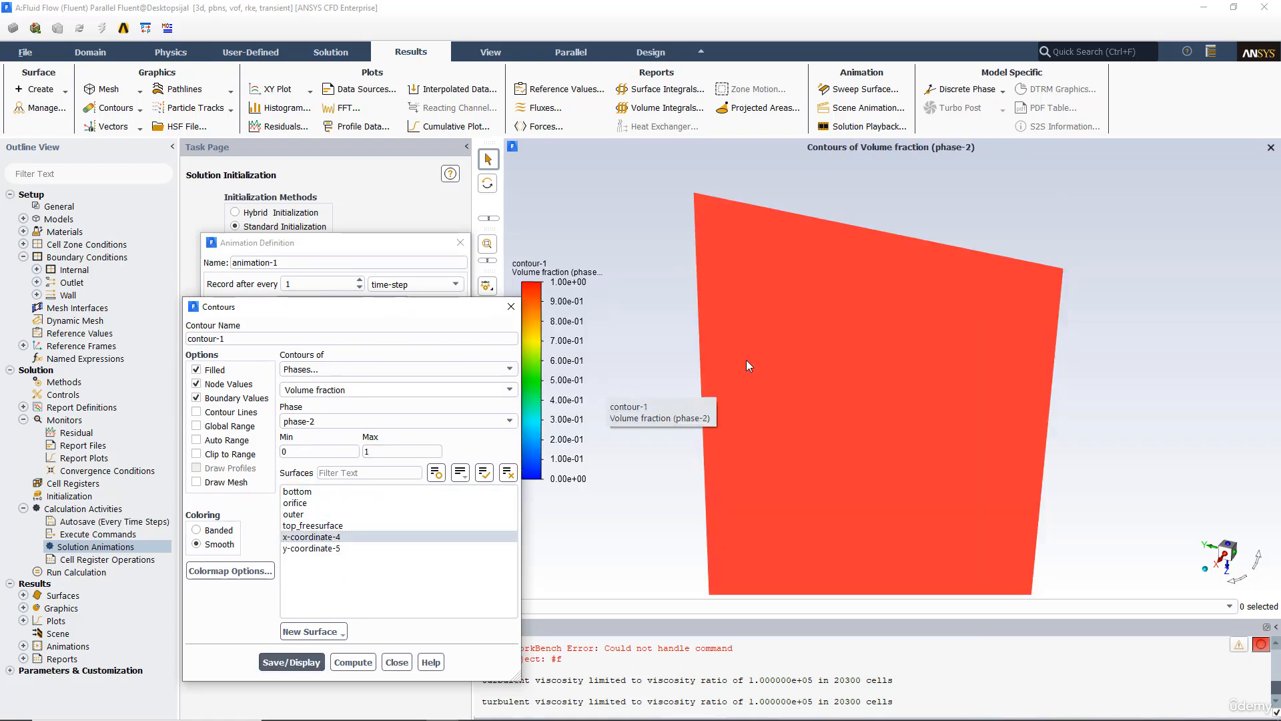
Step: Turn off display lighting and reorient the volume fraction contour view
scroll(774, 354, "down", 5)
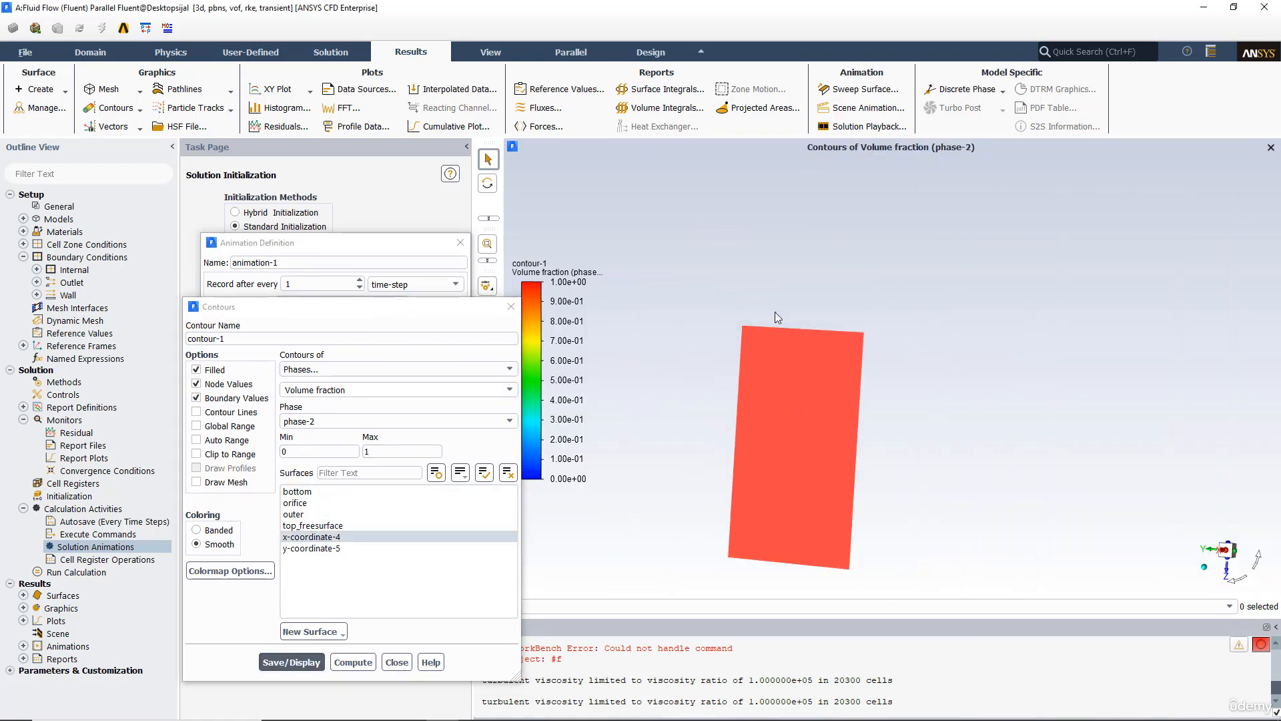
left_click_drag(858, 303, 822, 246)
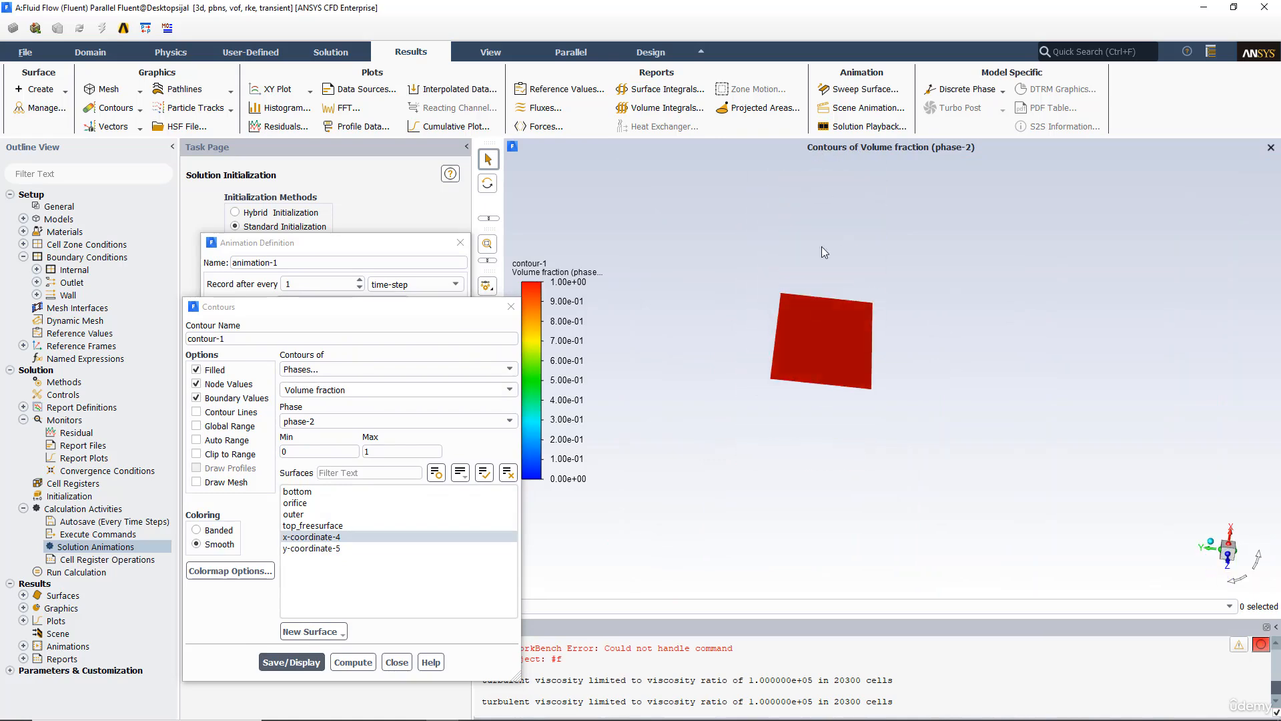
left_click(492, 54)
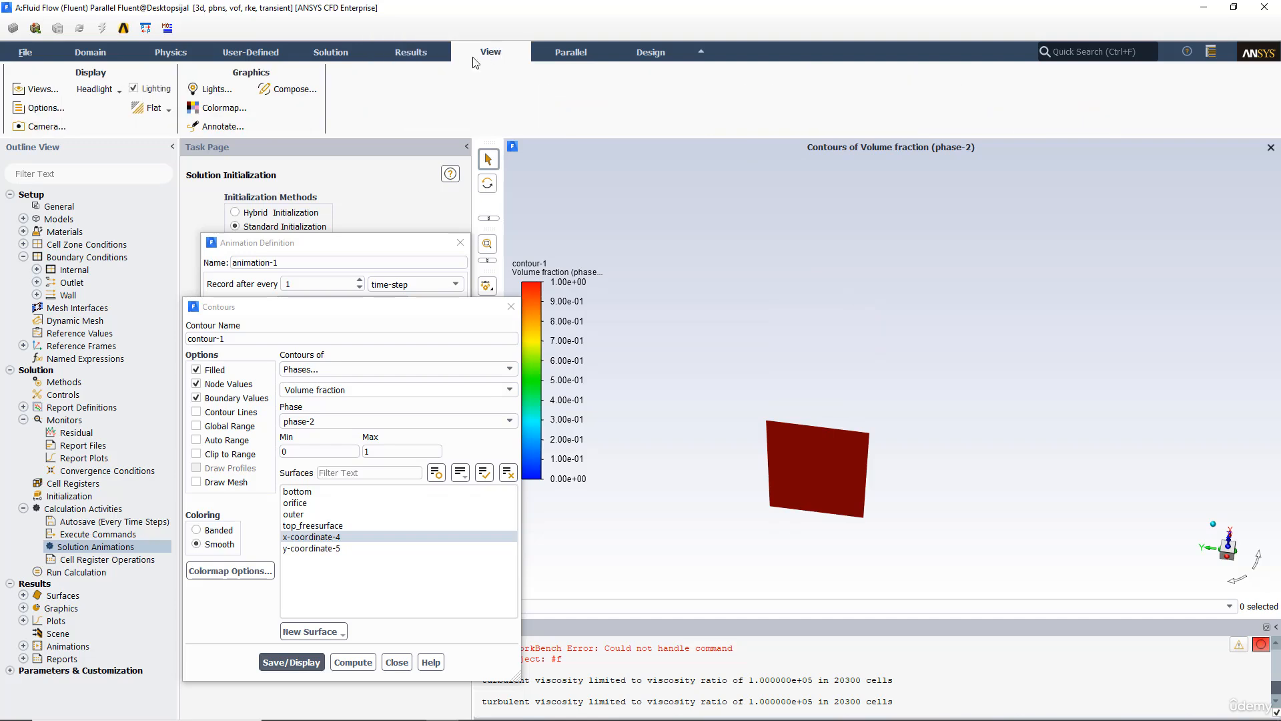
left_click(134, 91)
left_click_drag(758, 334, 797, 390)
scroll(795, 386, "down", 4)
scroll(793, 390, "up", 6)
middle_click_drag(811, 378, 838, 319, "ctrl")
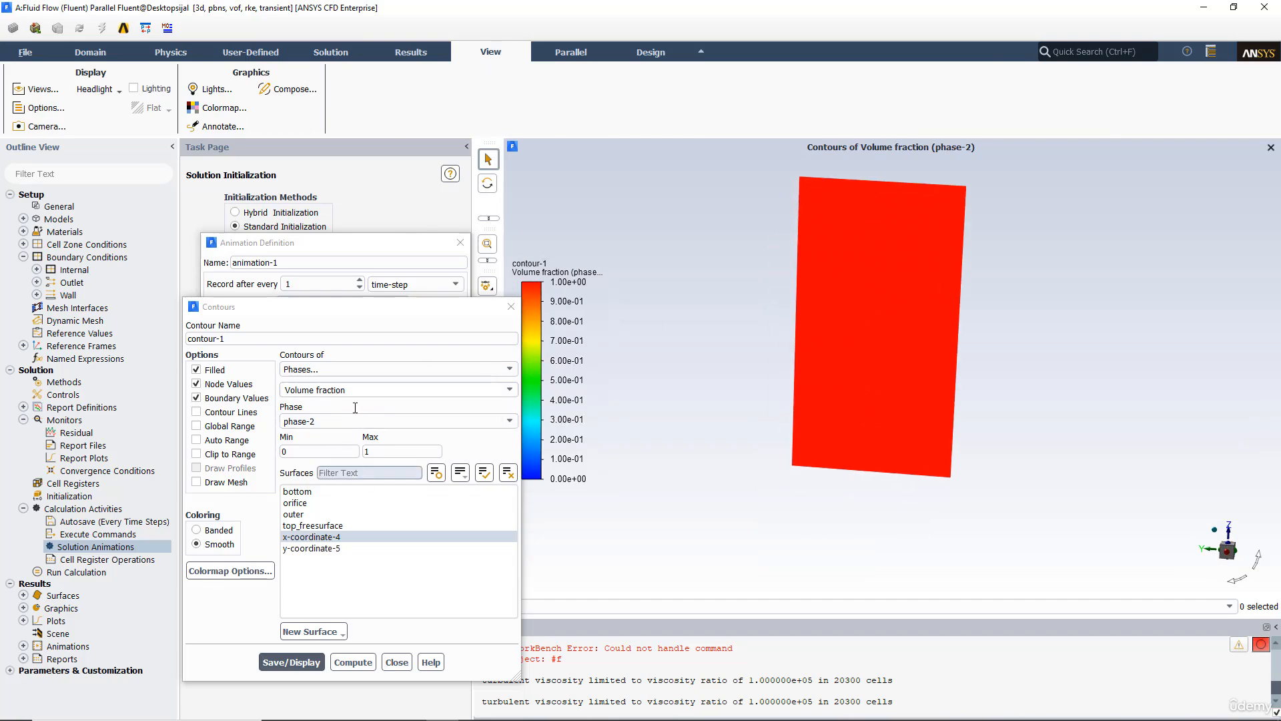
left_click_drag(347, 309, 792, 347)
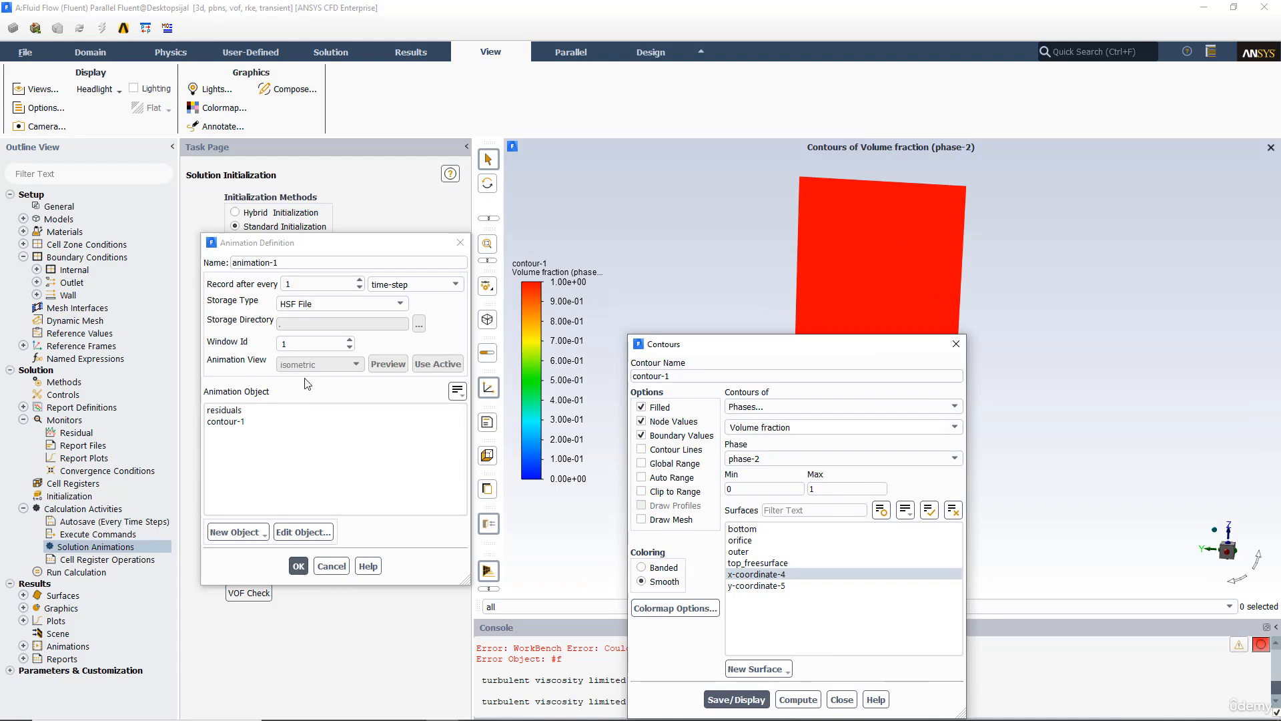
Step: Rename the animation to animation-waterphase and select the contour-1 animation object
left_click_drag(279, 262, 198, 263)
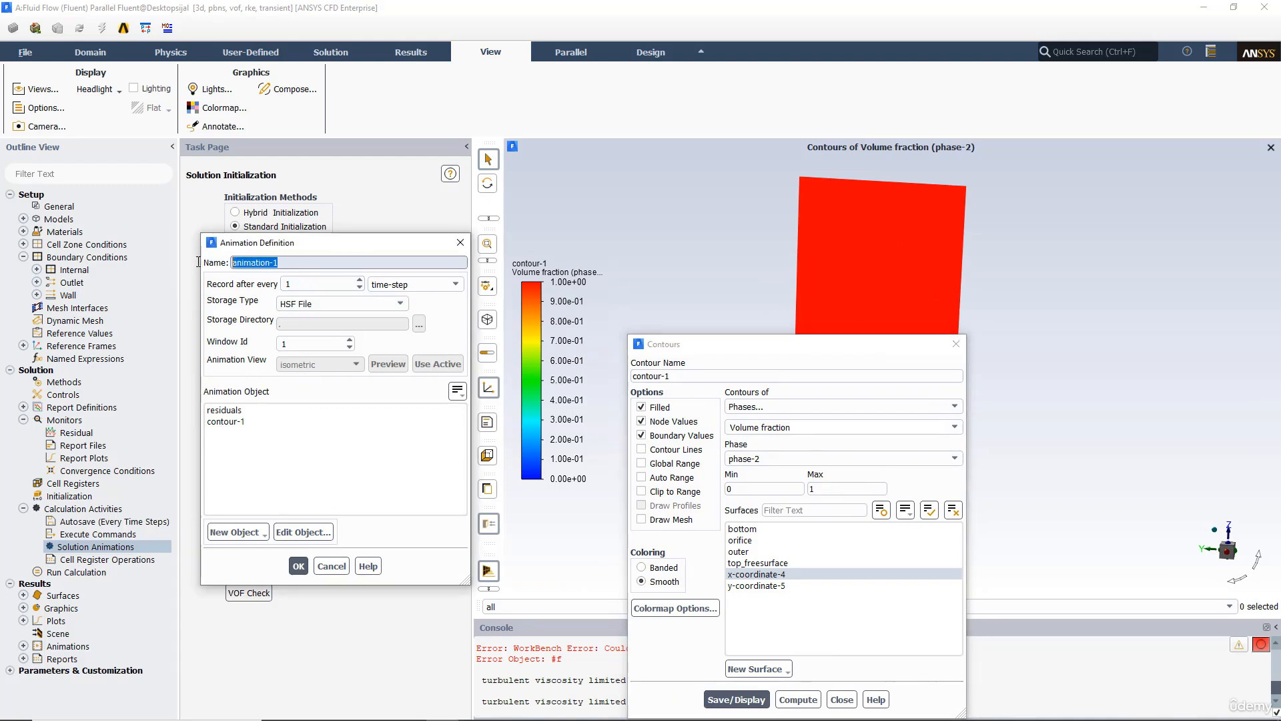
type("animation")
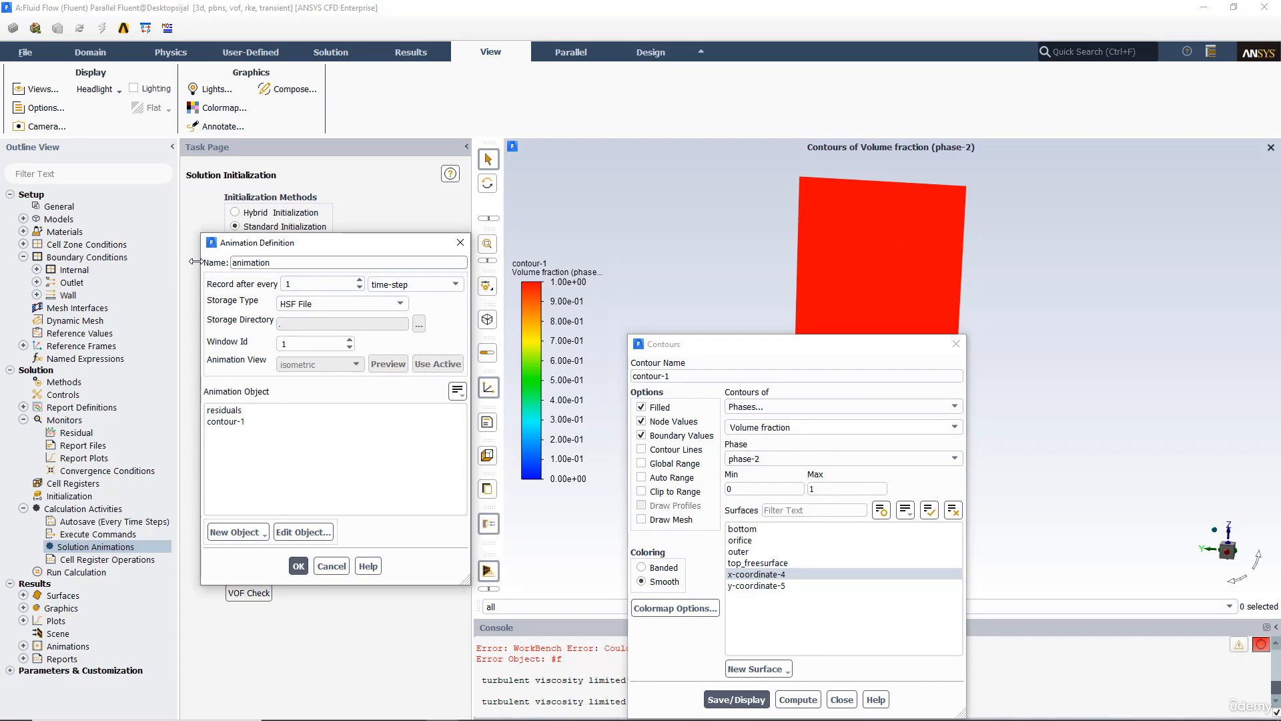
type("-waterphase")
left_click(226, 421)
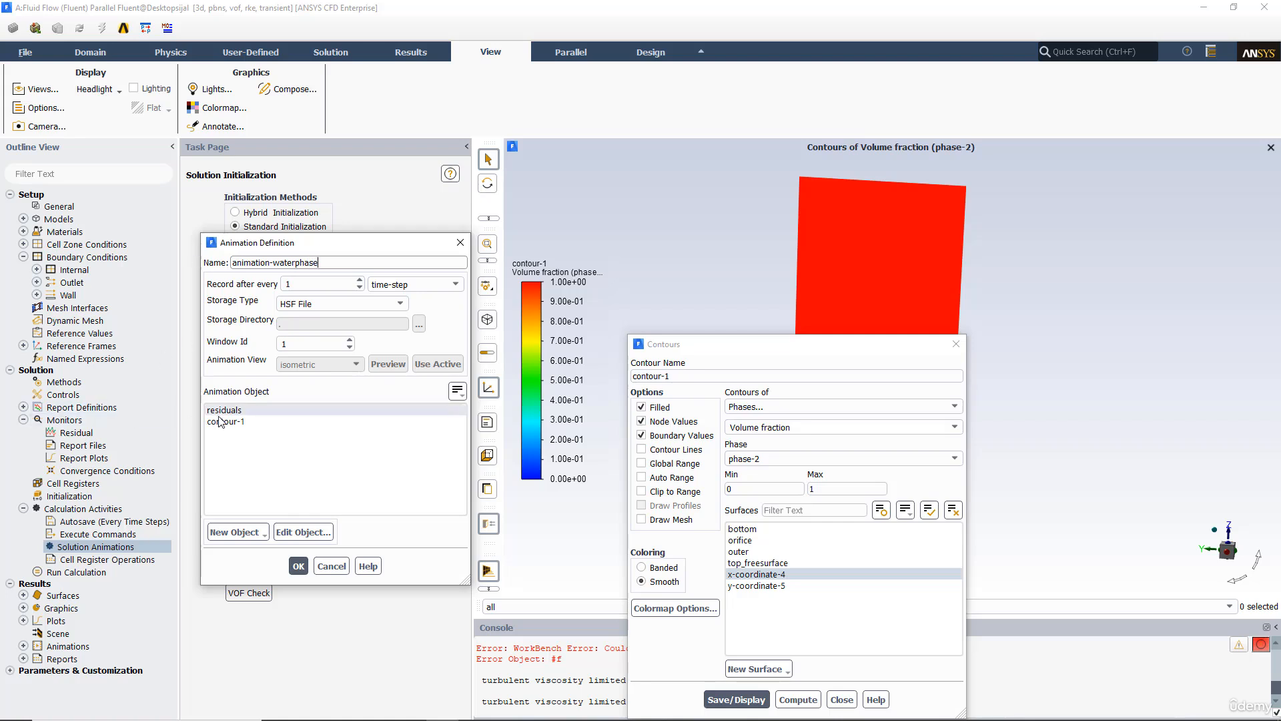
Step: Open the views manager from the animation view options and apply the back view
left_click(331, 364)
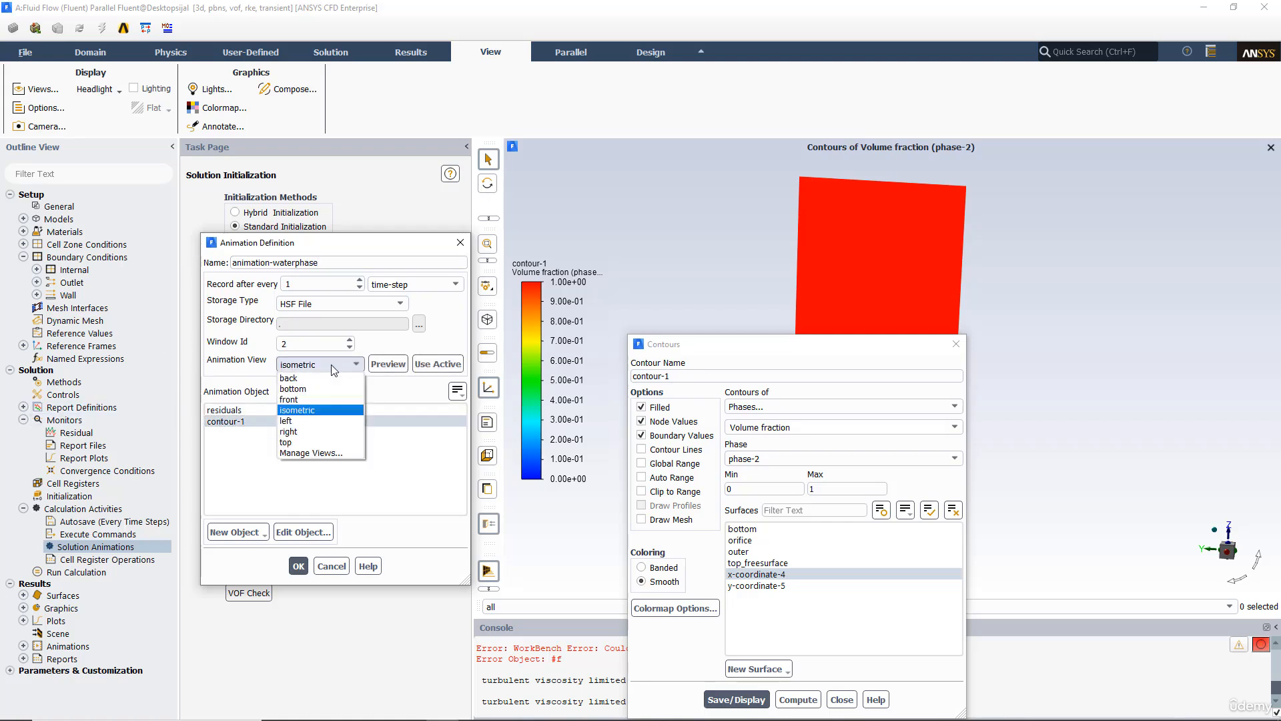
left_click(310, 454)
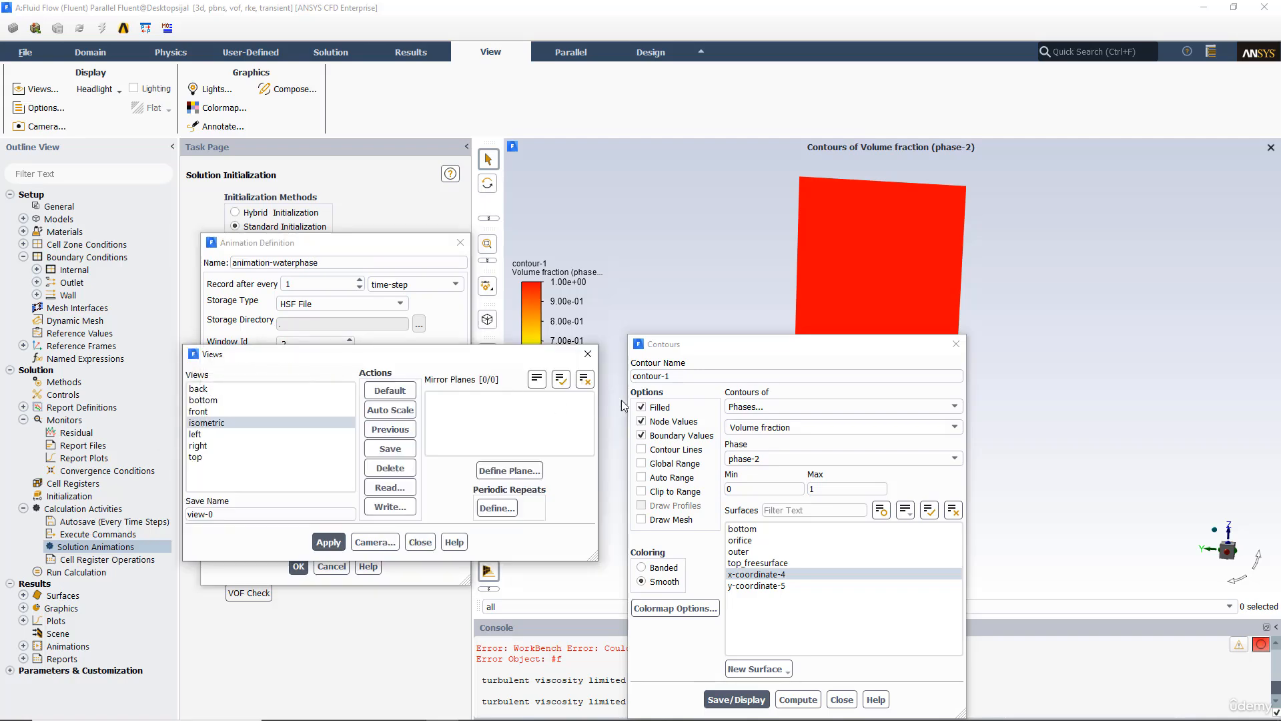
left_click_drag(746, 355, 967, 585)
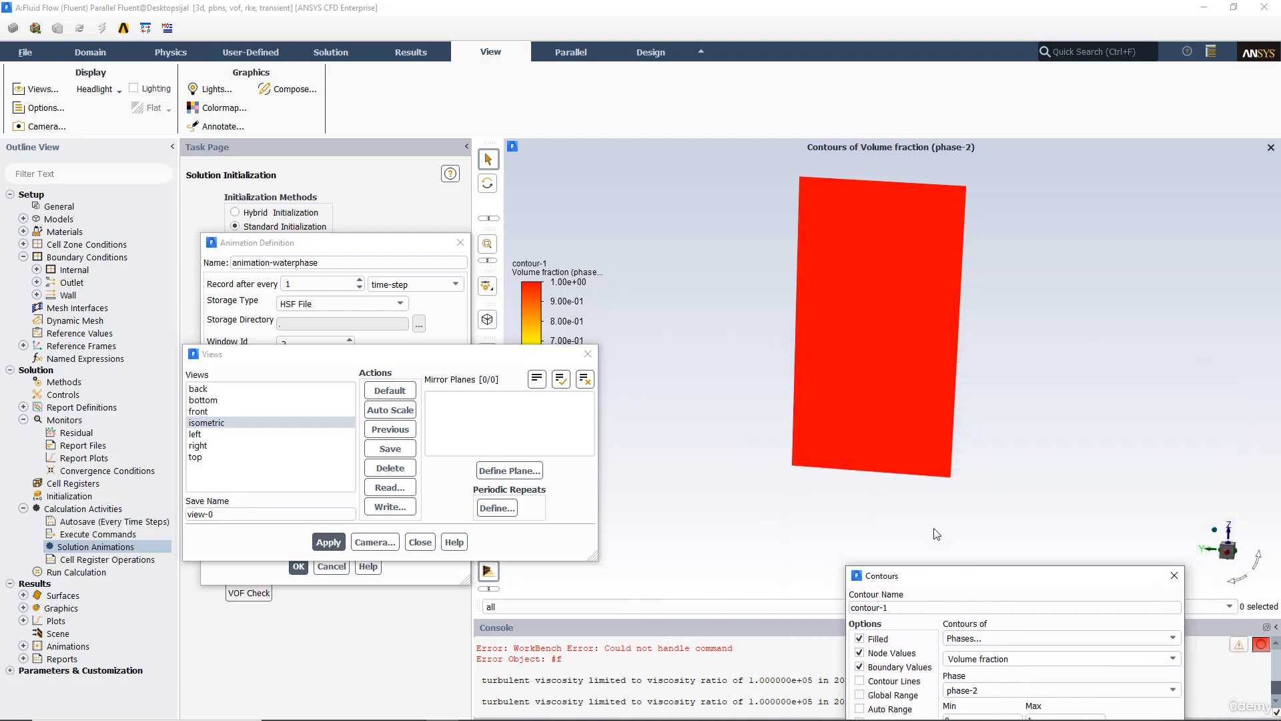
left_click(198, 389)
left_click(328, 544)
left_click_drag(381, 362, 277, 329)
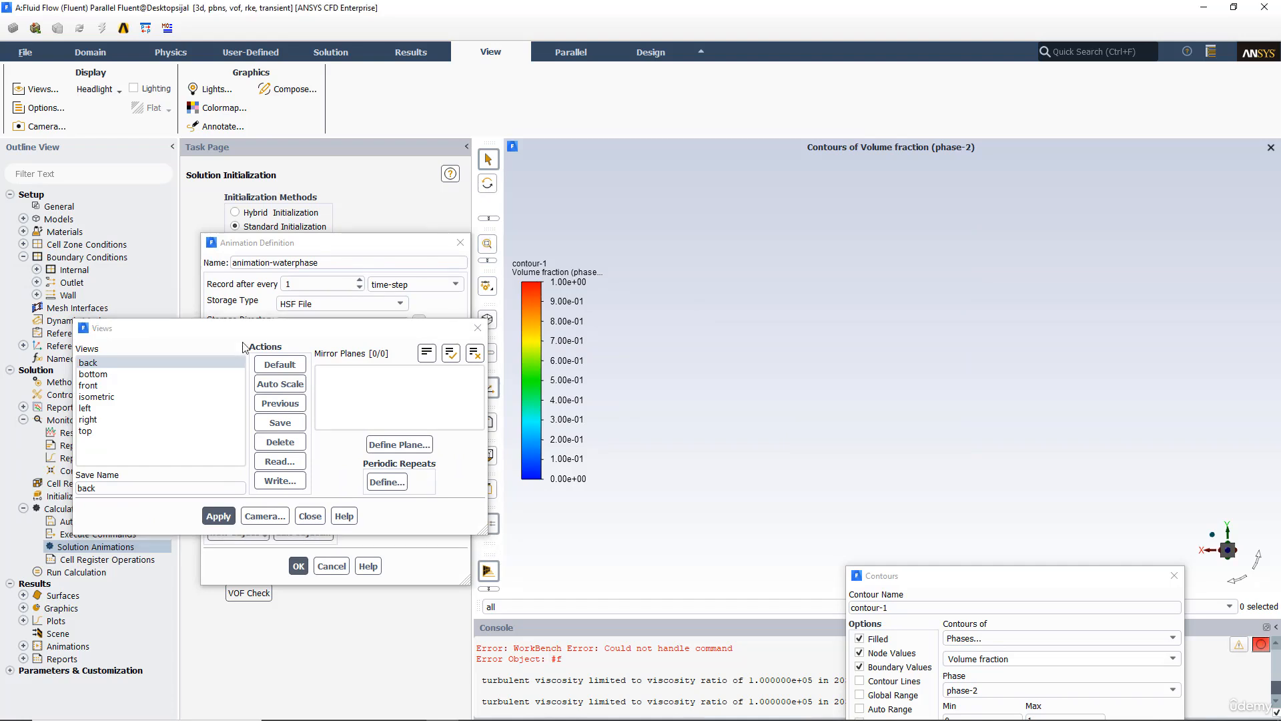
Step: Apply the bottom, front, left and right preset views in turn to compare orientations
left_click(93, 373)
left_click(217, 516)
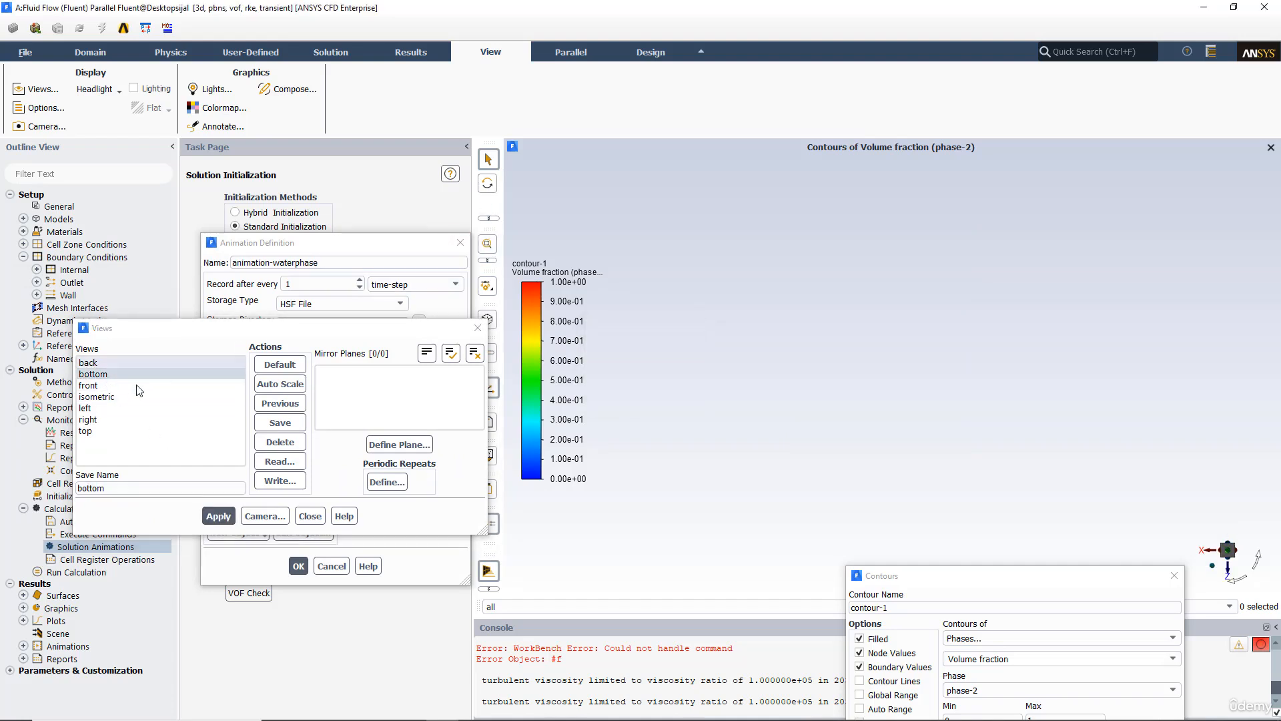
left_click(88, 385)
left_click(217, 516)
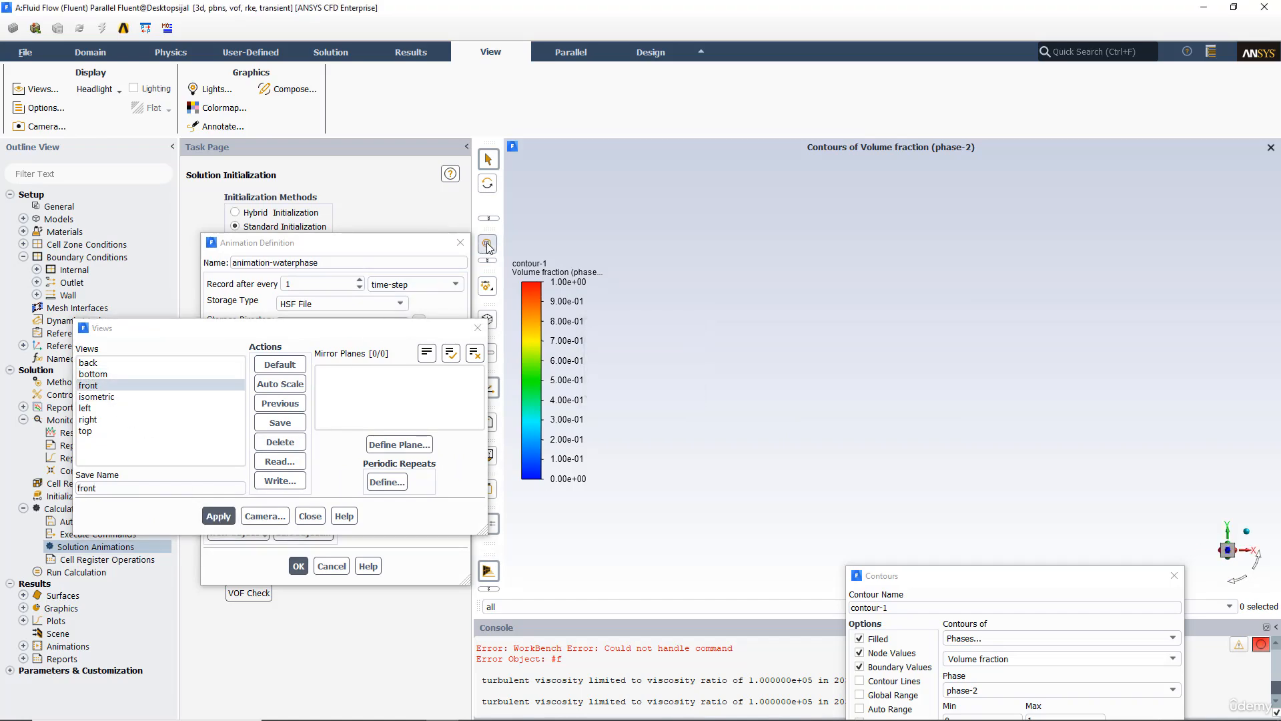
left_click(101, 409)
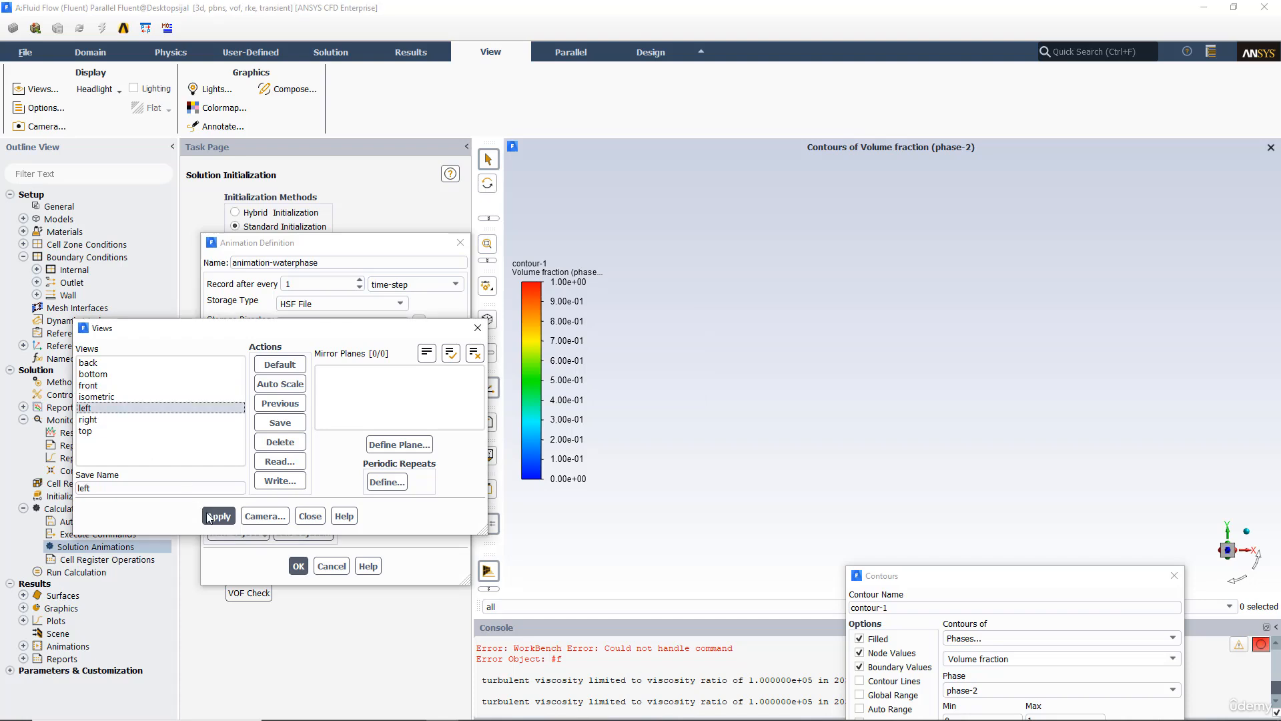
left_click(217, 516)
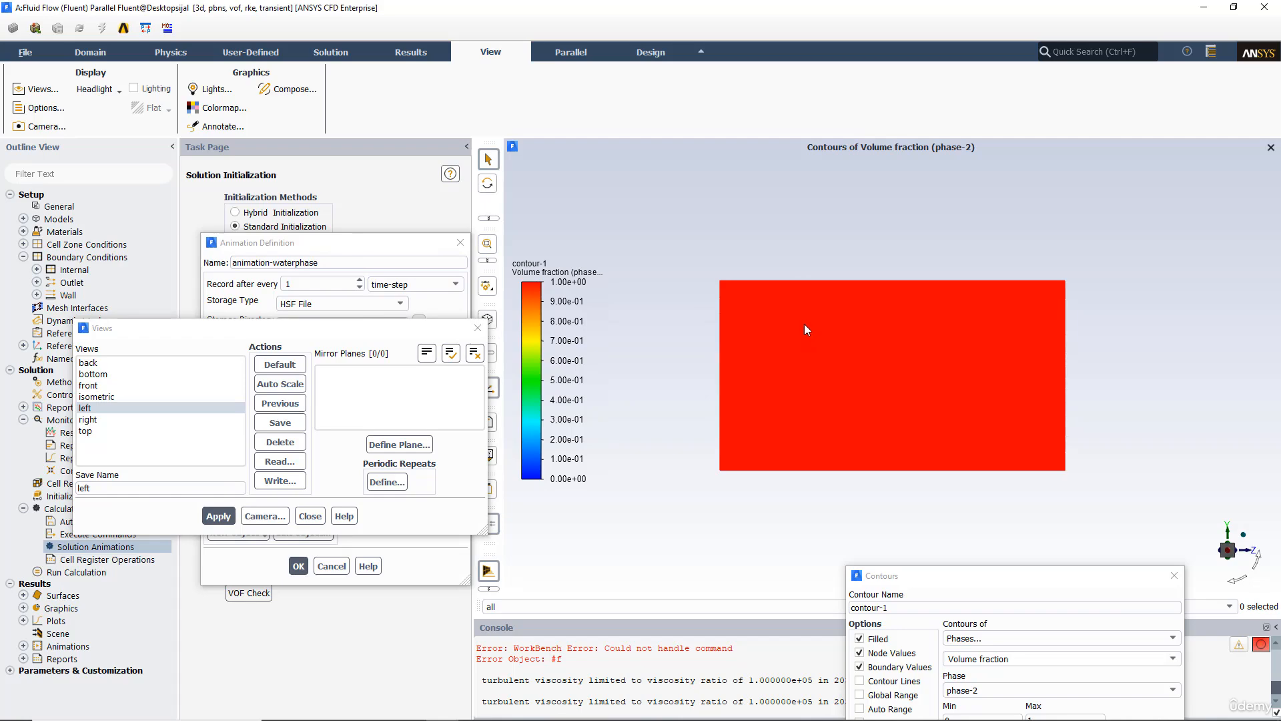
left_click(88, 419)
left_click(218, 516)
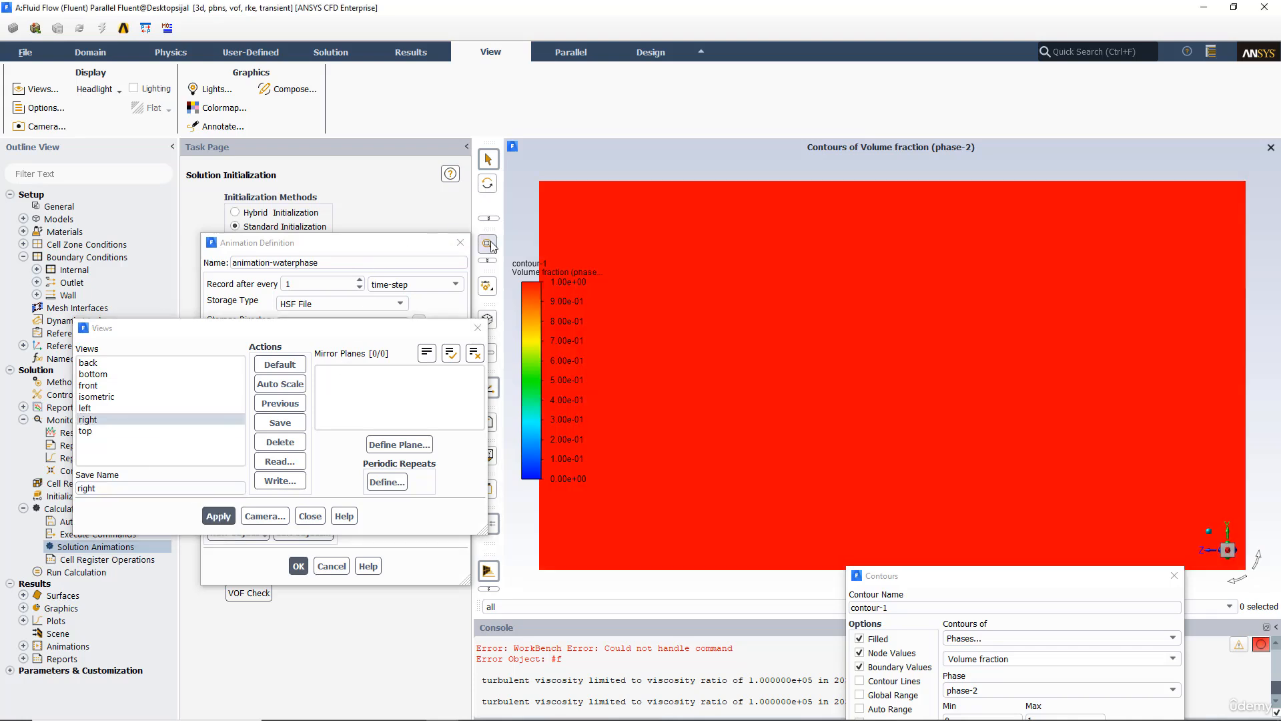
Step: Apply the top view and redisplay the contour-1 volume fraction on the y-coordinate-5 surface
left_click(85, 430)
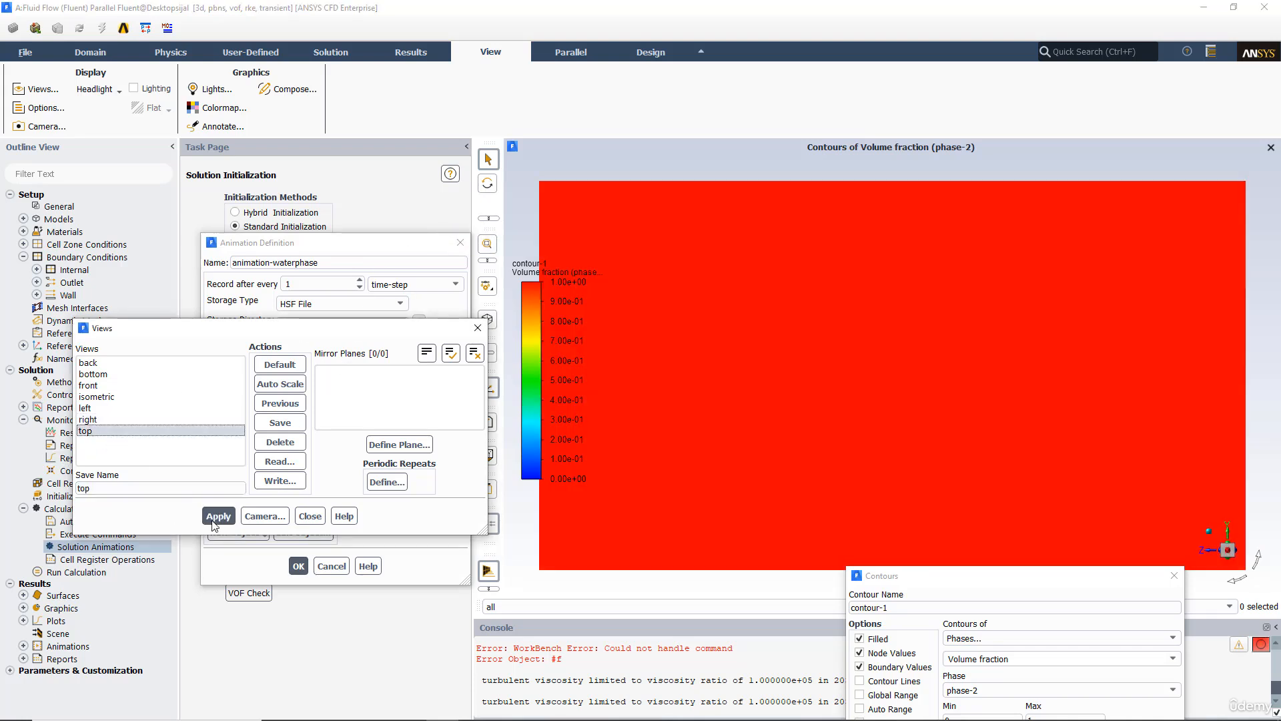
left_click(210, 520)
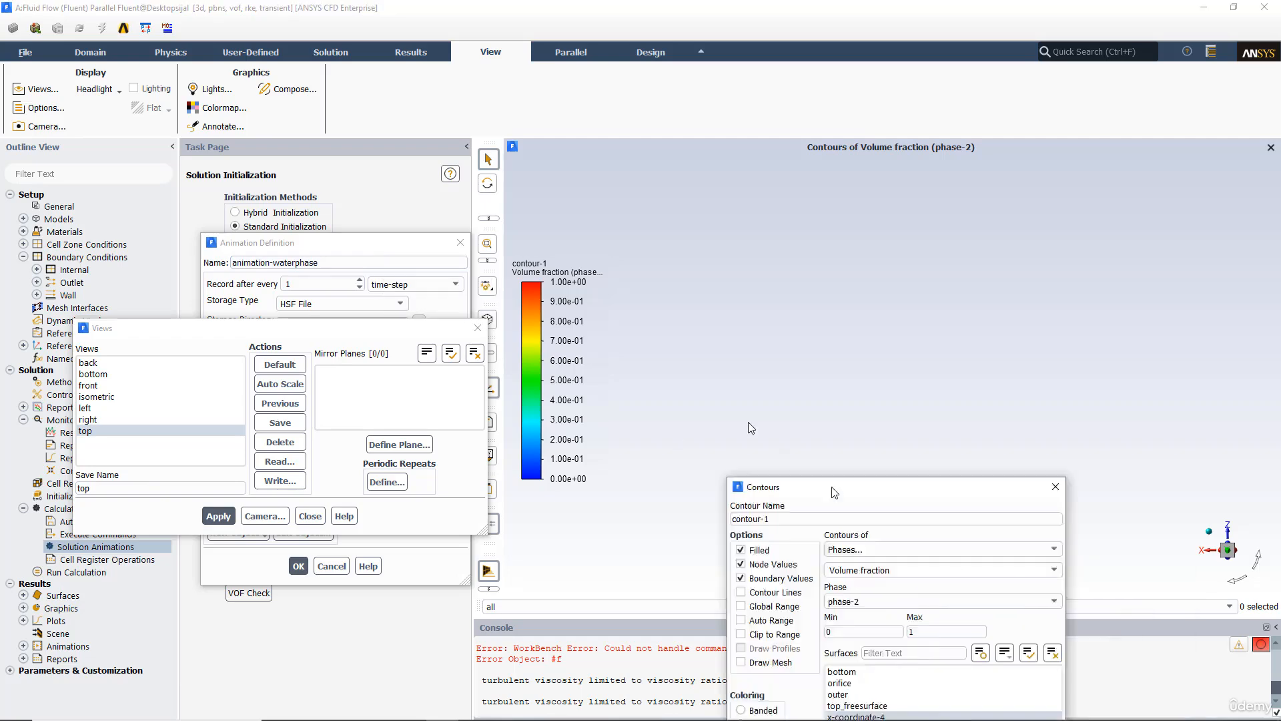
left_click_drag(941, 575, 581, 228)
left_click(617, 458)
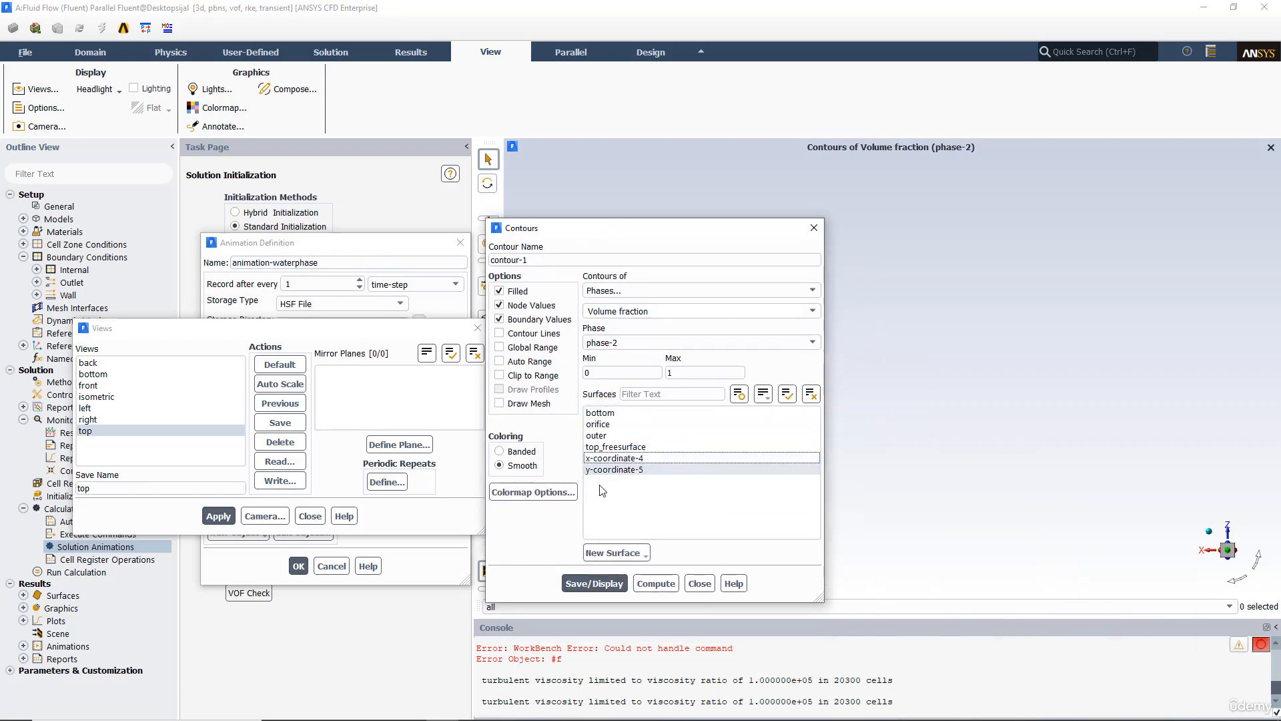
left_click(598, 470)
left_click(594, 584)
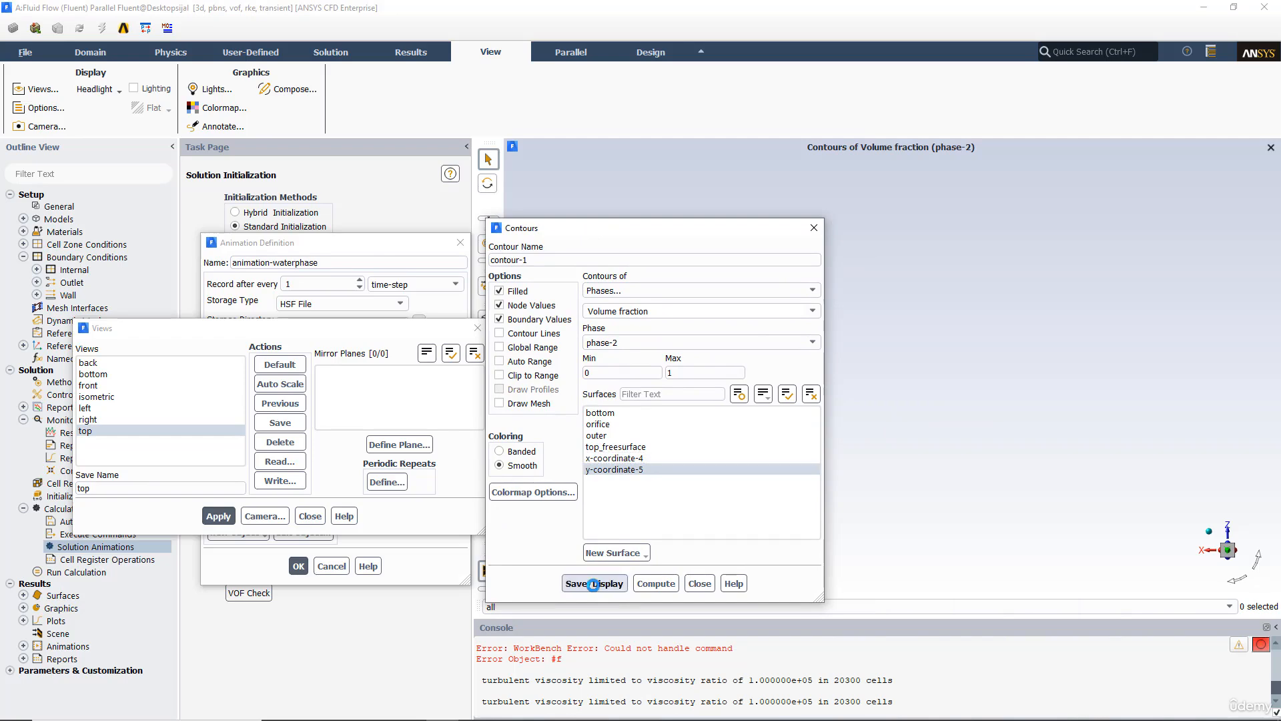
left_click(814, 228)
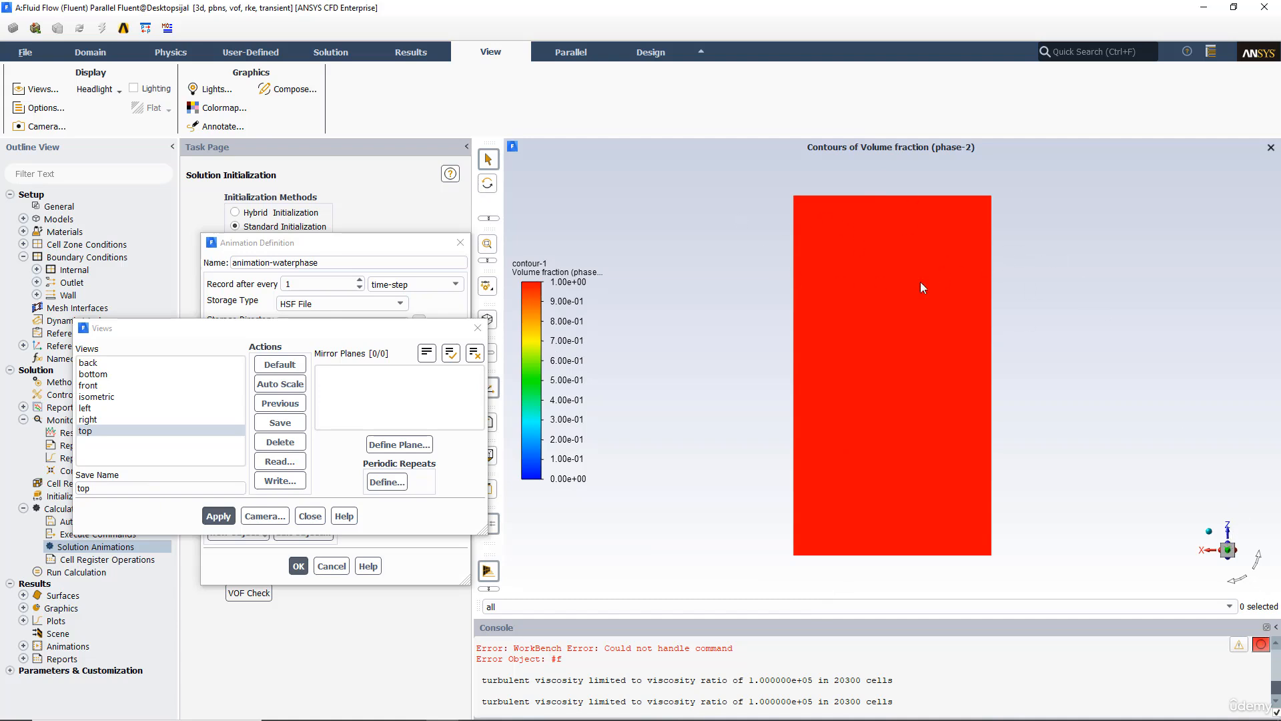
Step: Close the views manager and set the animation view to top
left_click(311, 516)
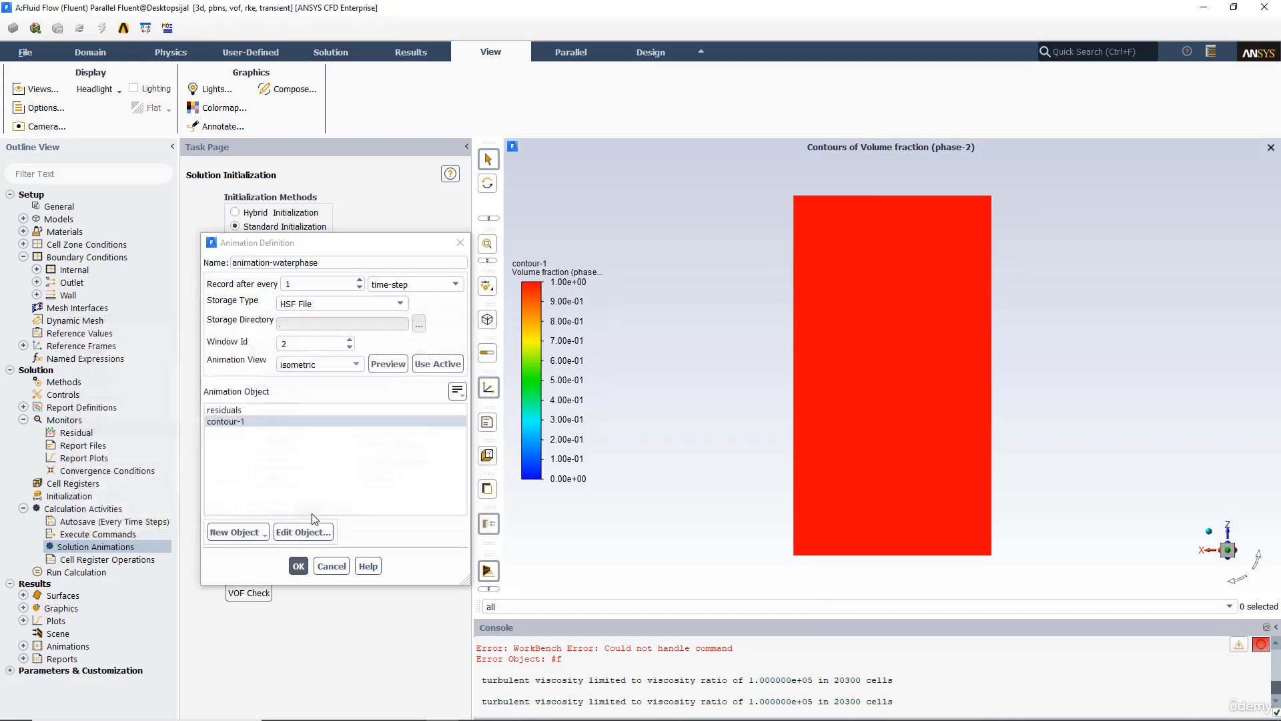
left_click(319, 364)
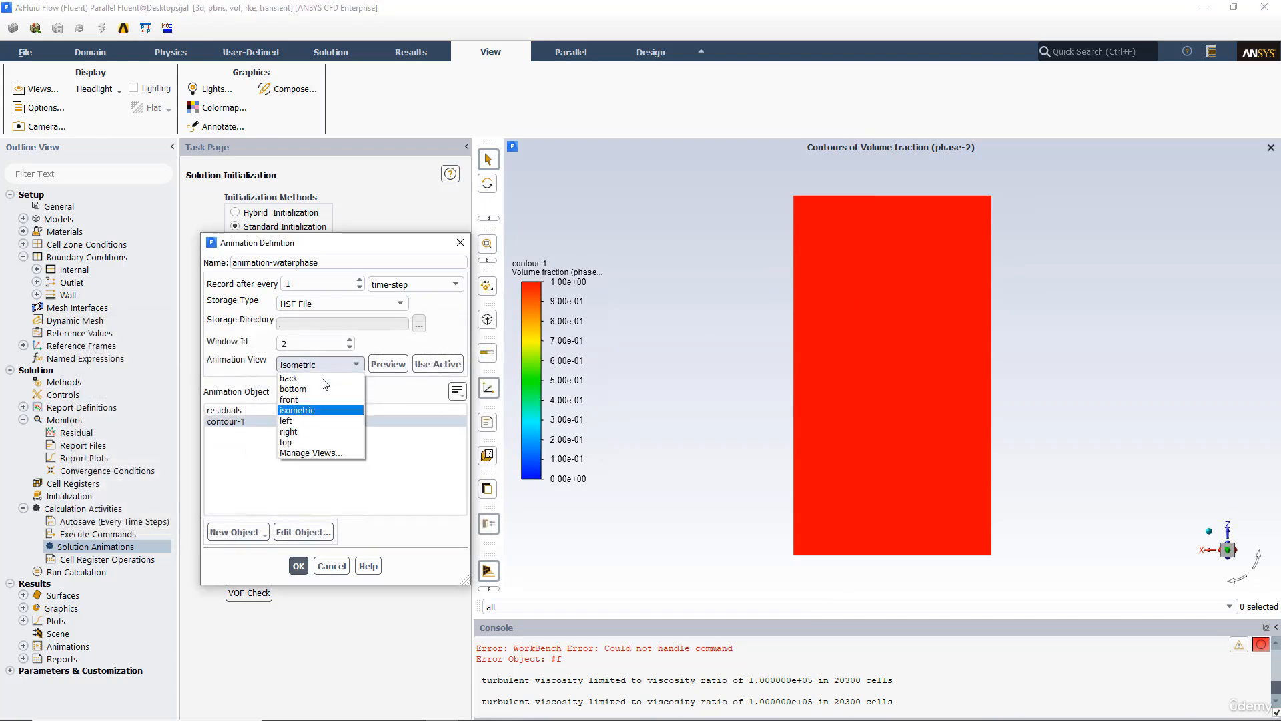
left_click(294, 443)
left_click(299, 566)
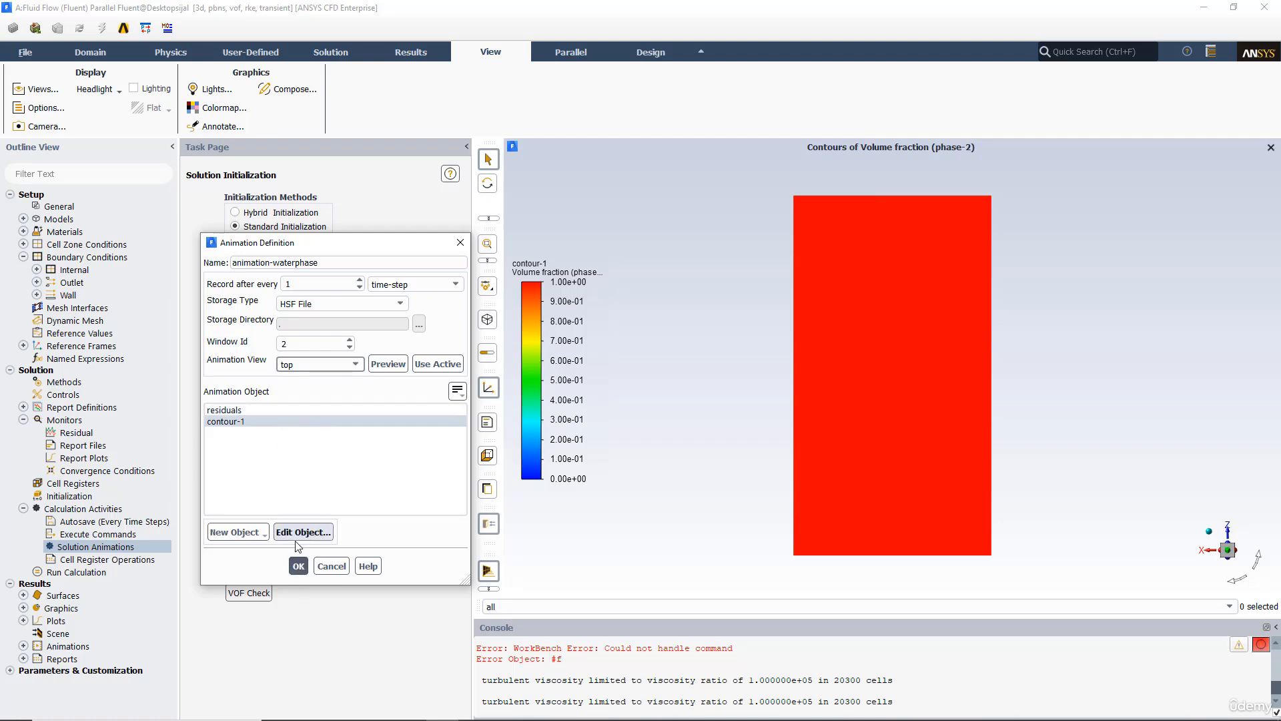
Step: Edit the contour-1 animation object and switch its coloring to Banded
left_click(320, 534)
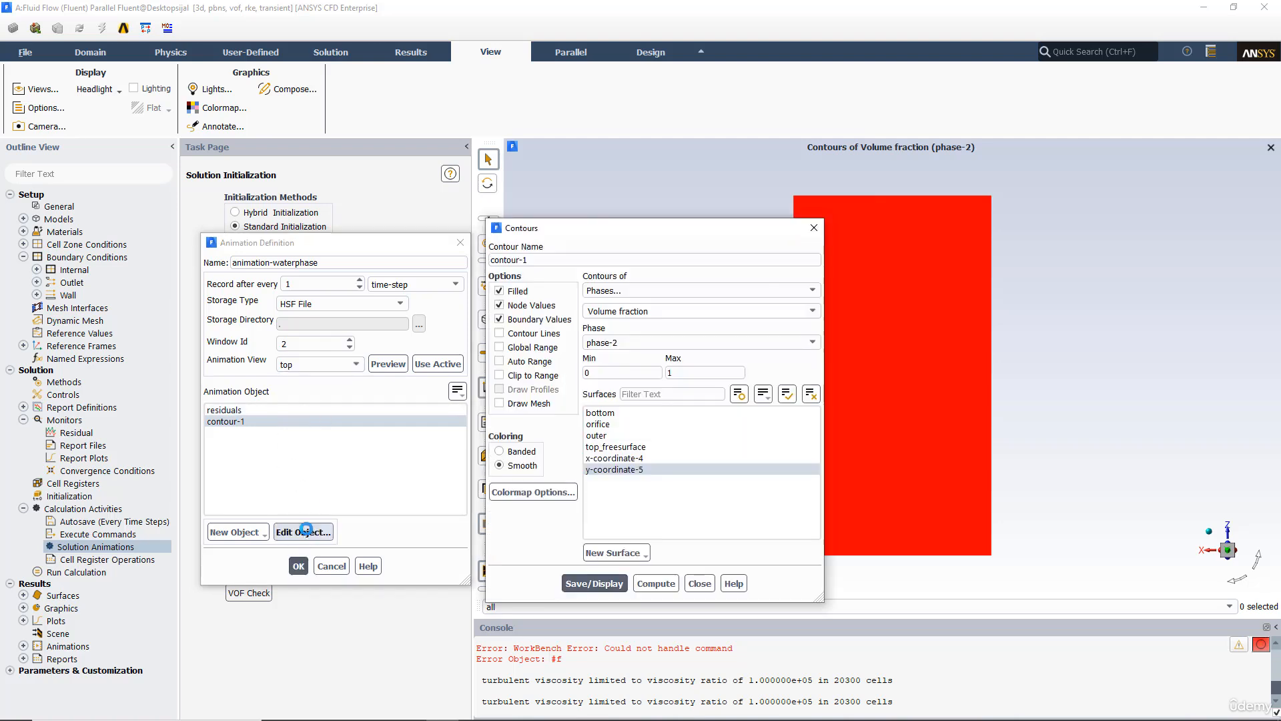
left_click(814, 229)
left_click(303, 532)
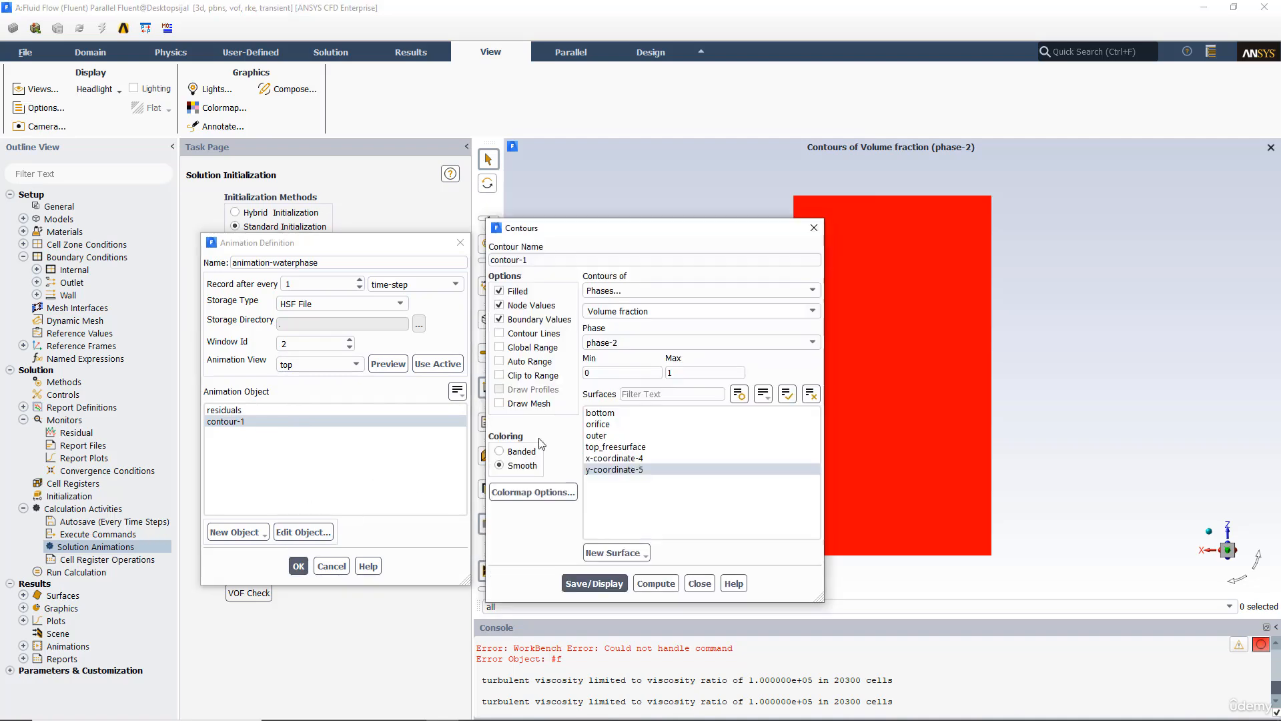
left_click(590, 371)
left_click(500, 451)
Step: Set the contour colormap size to 20 and apply it
left_click(532, 491)
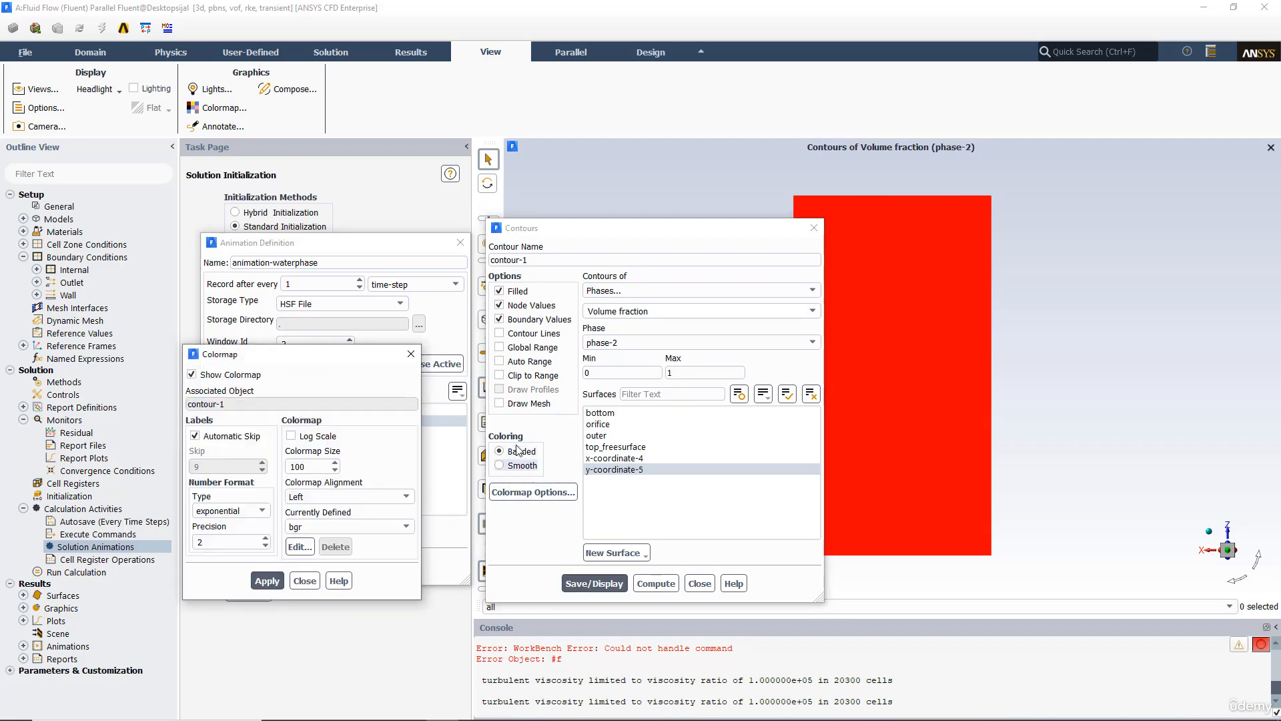
left_click(303, 467)
double_click(307, 467)
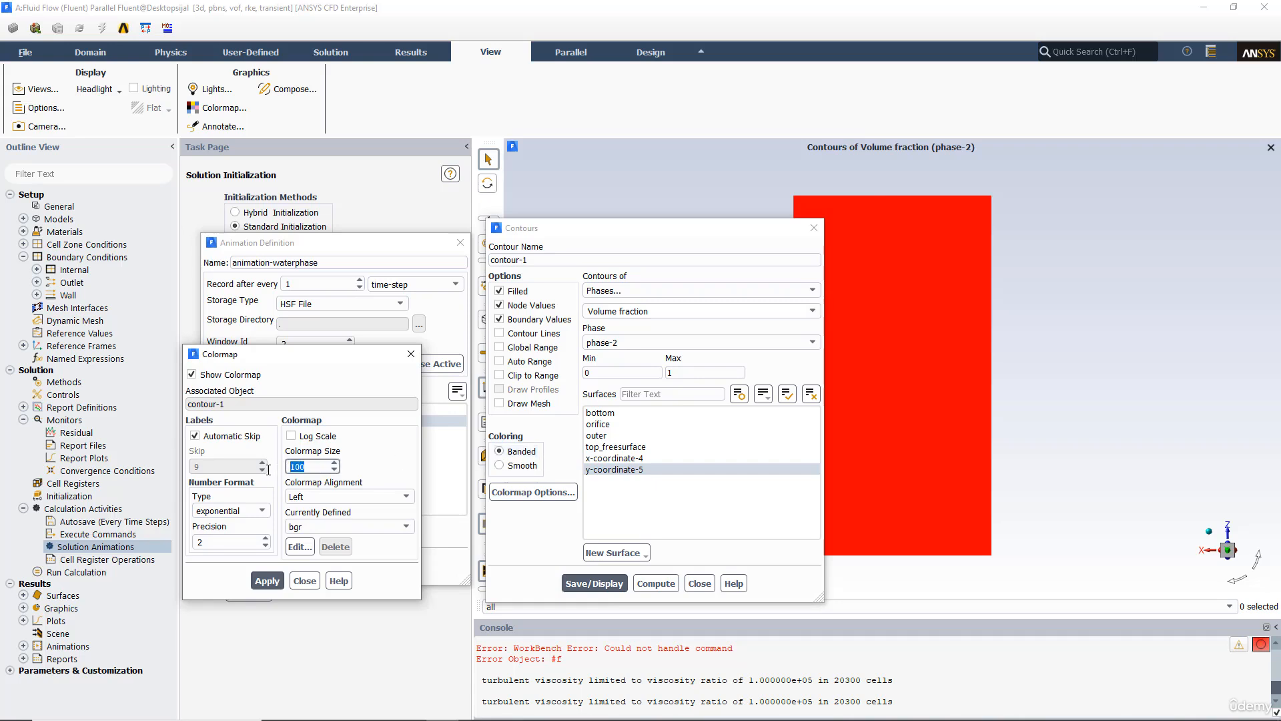
type("20")
left_click(267, 581)
left_click(304, 580)
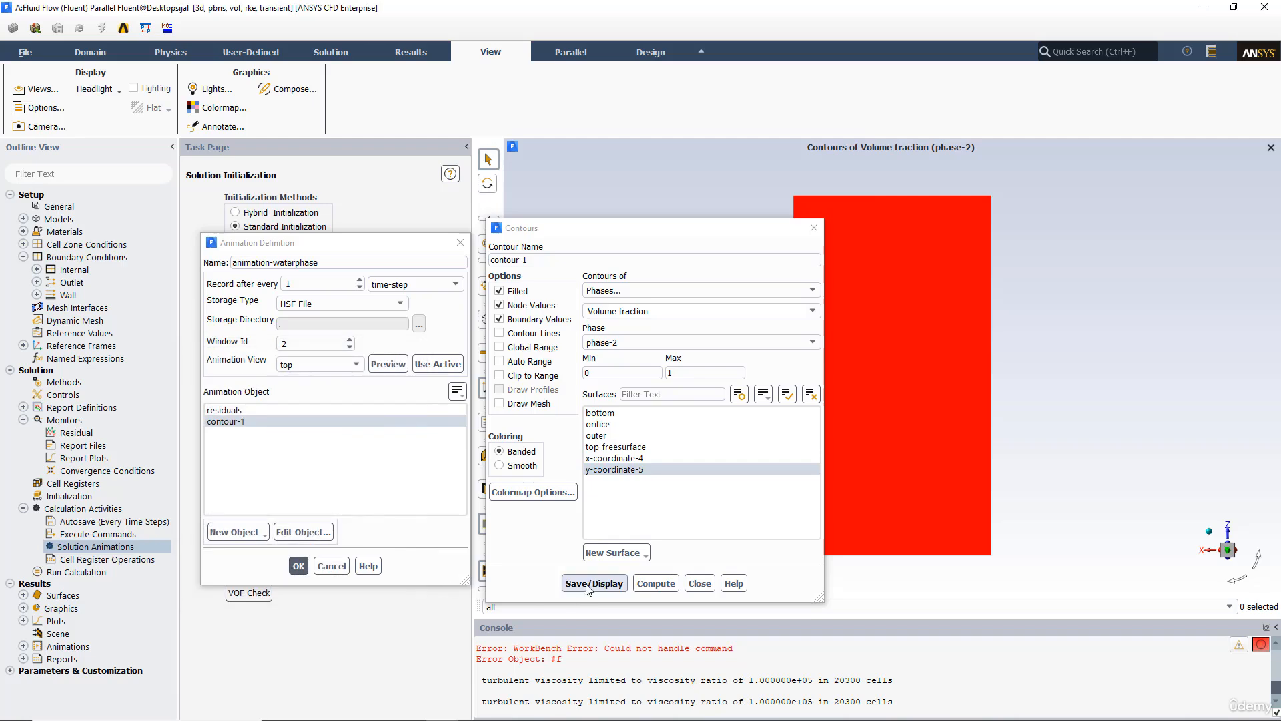
Step: Save and display contour-1, close the contours dialog, and confirm the animation definition
left_click(594, 584)
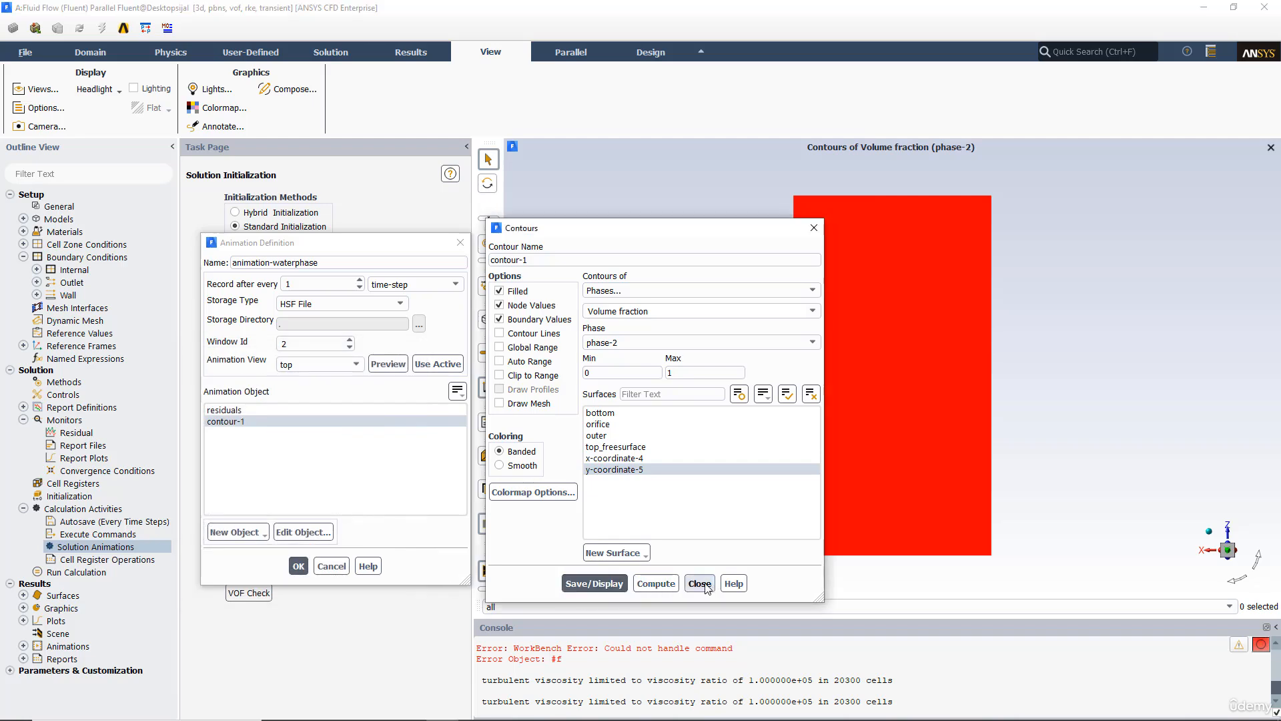
left_click(700, 584)
left_click(298, 566)
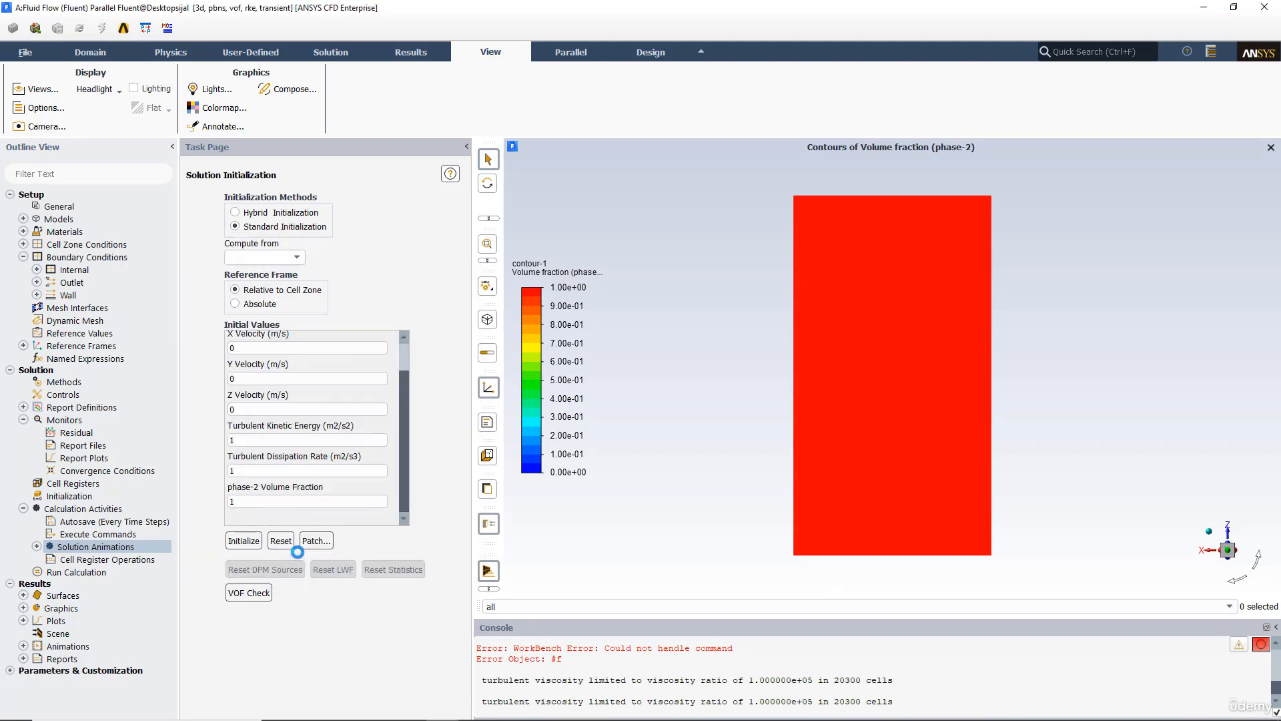
Step: Open Run Calculation and set the time advancement type to Adaptive
left_click(92, 573)
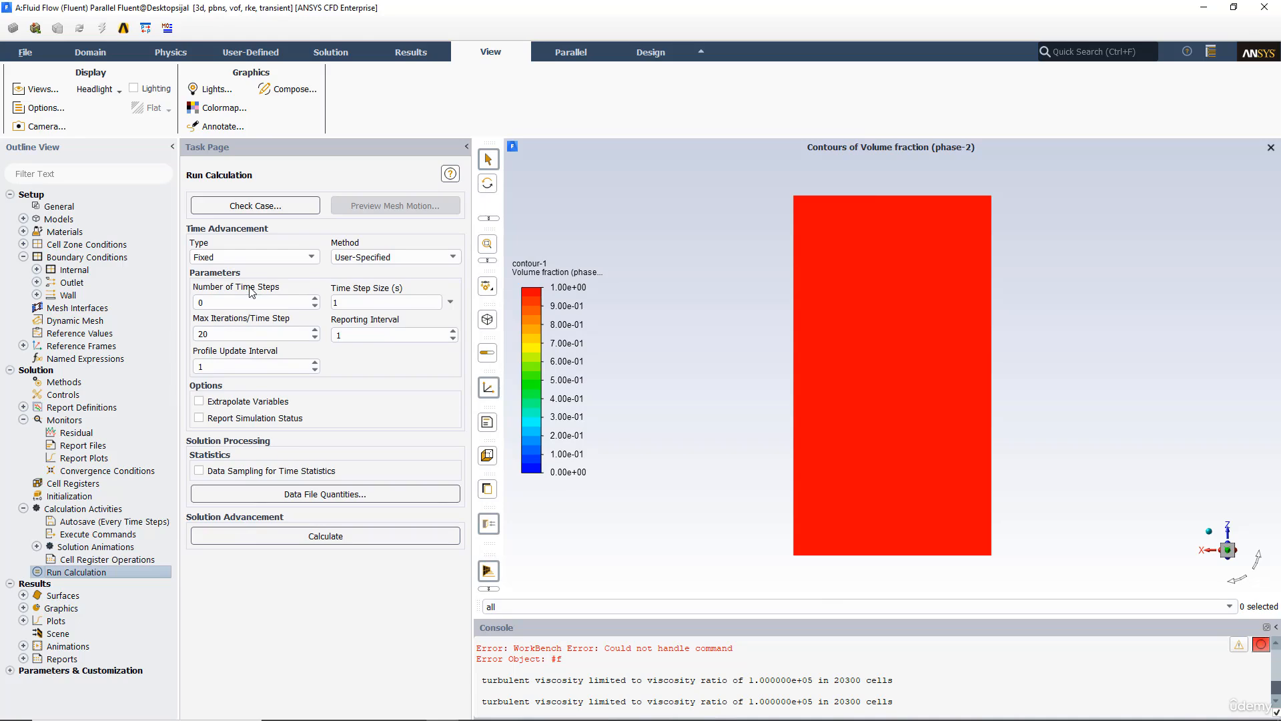
left_click(239, 259)
left_click(221, 282)
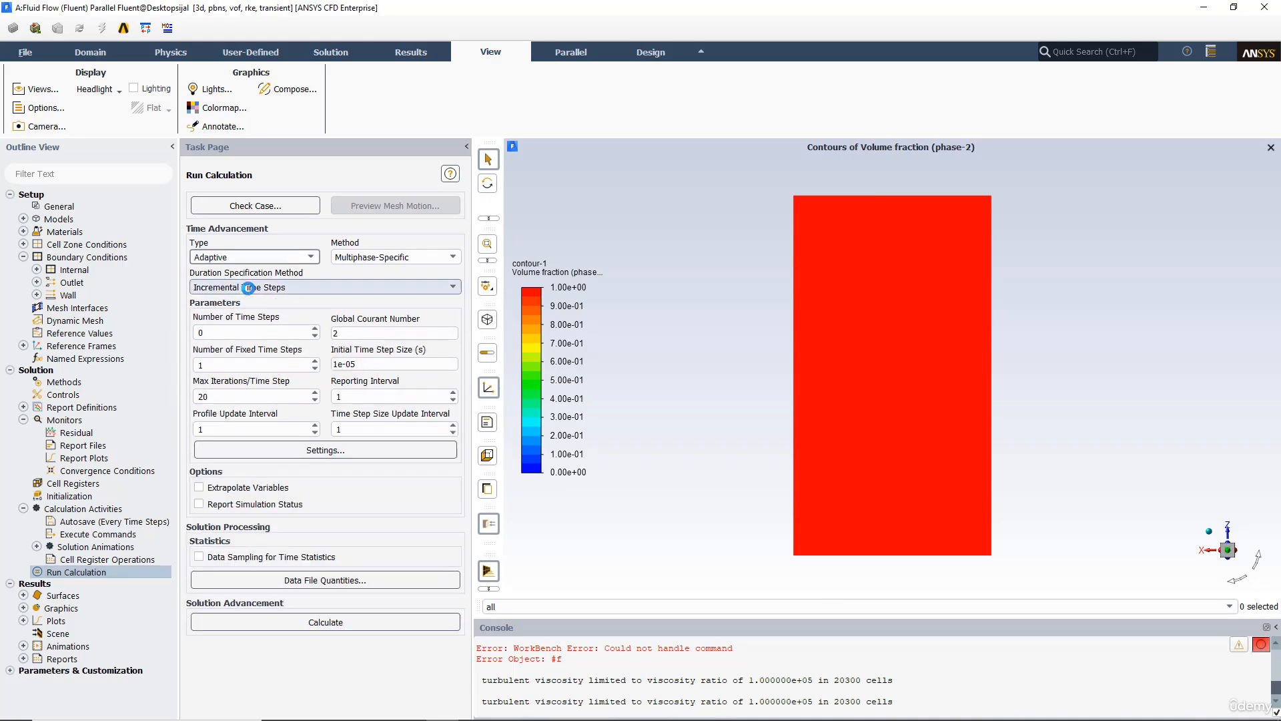
Step: Enter 1000000 as the number of time steps
double_click(239, 332)
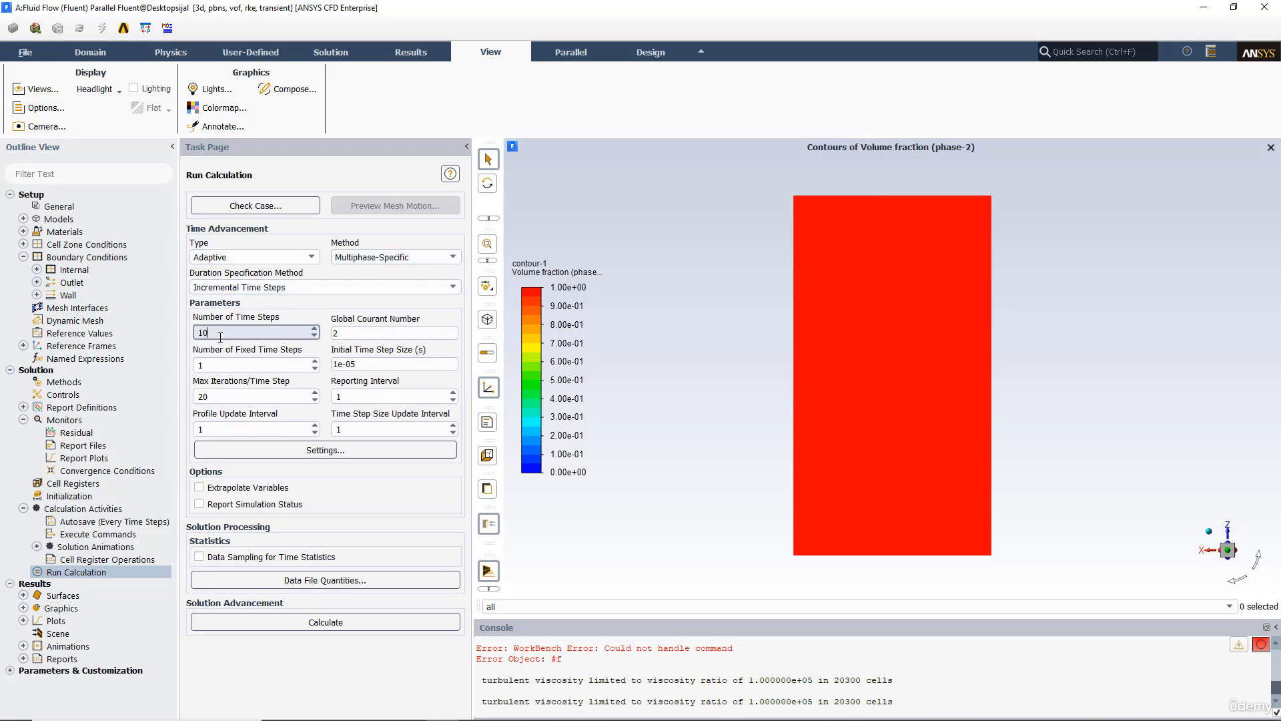
type("1000000")
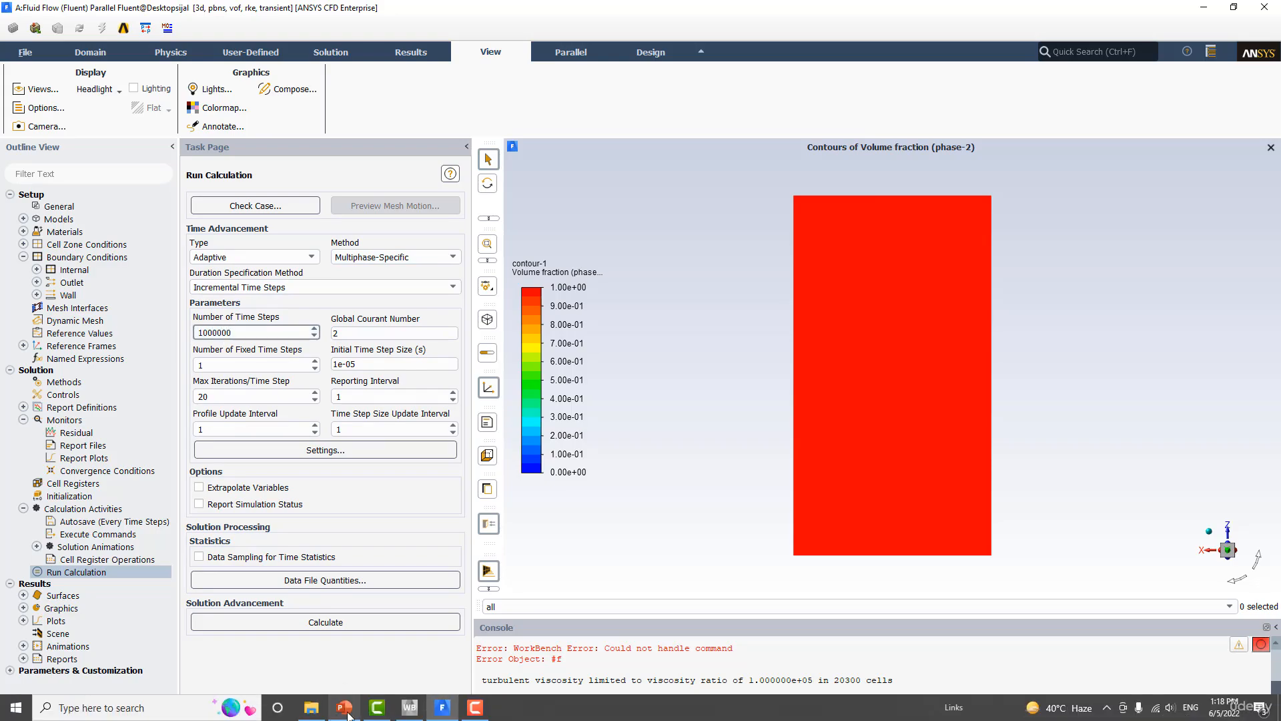
Step: Review the Time Step Determination slide in PowerPoint
left_click(345, 708)
scroll(414, 535, "up", 1)
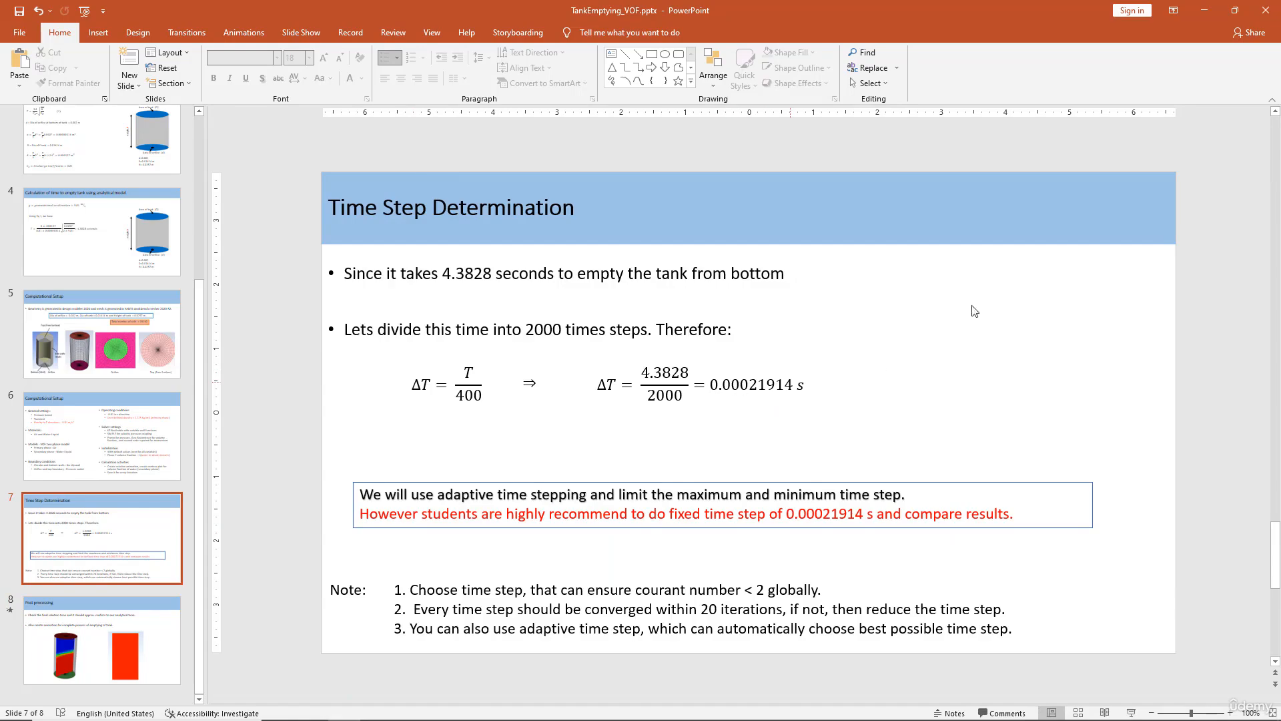
left_click(1205, 10)
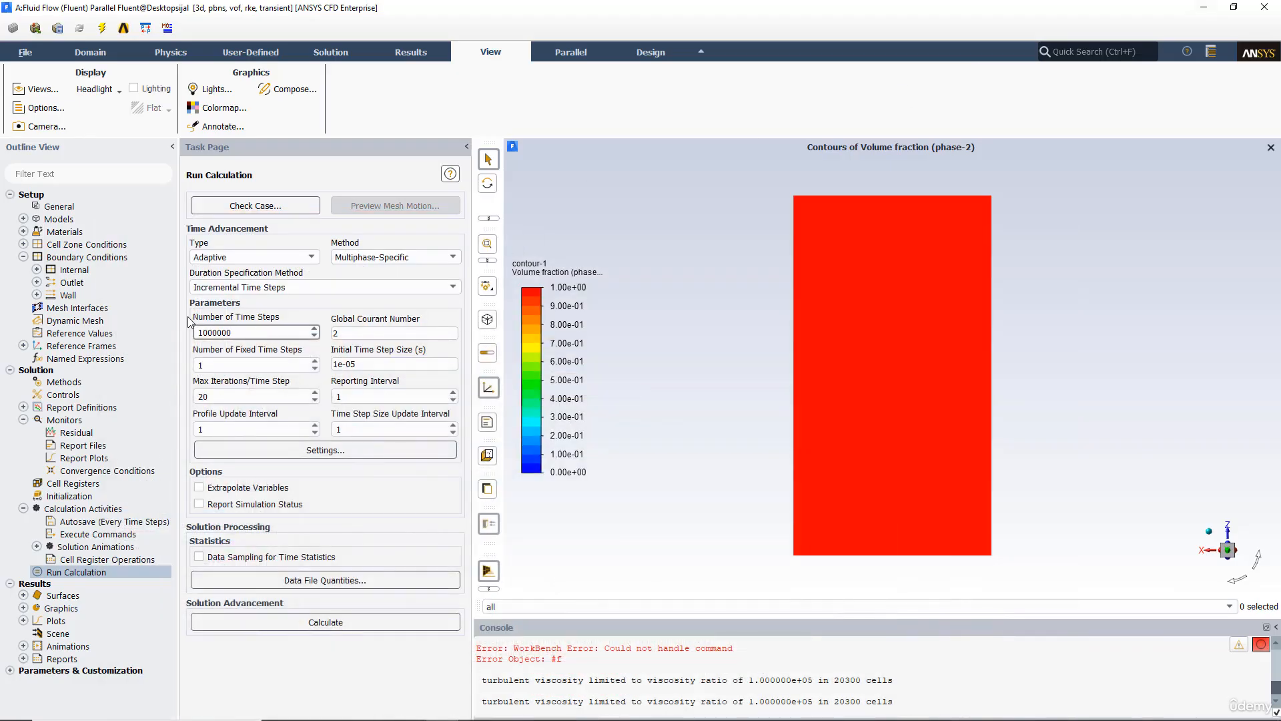
Step: Set the number of time steps to 10000
left_click(233, 331)
left_click_drag(218, 332, 231, 332)
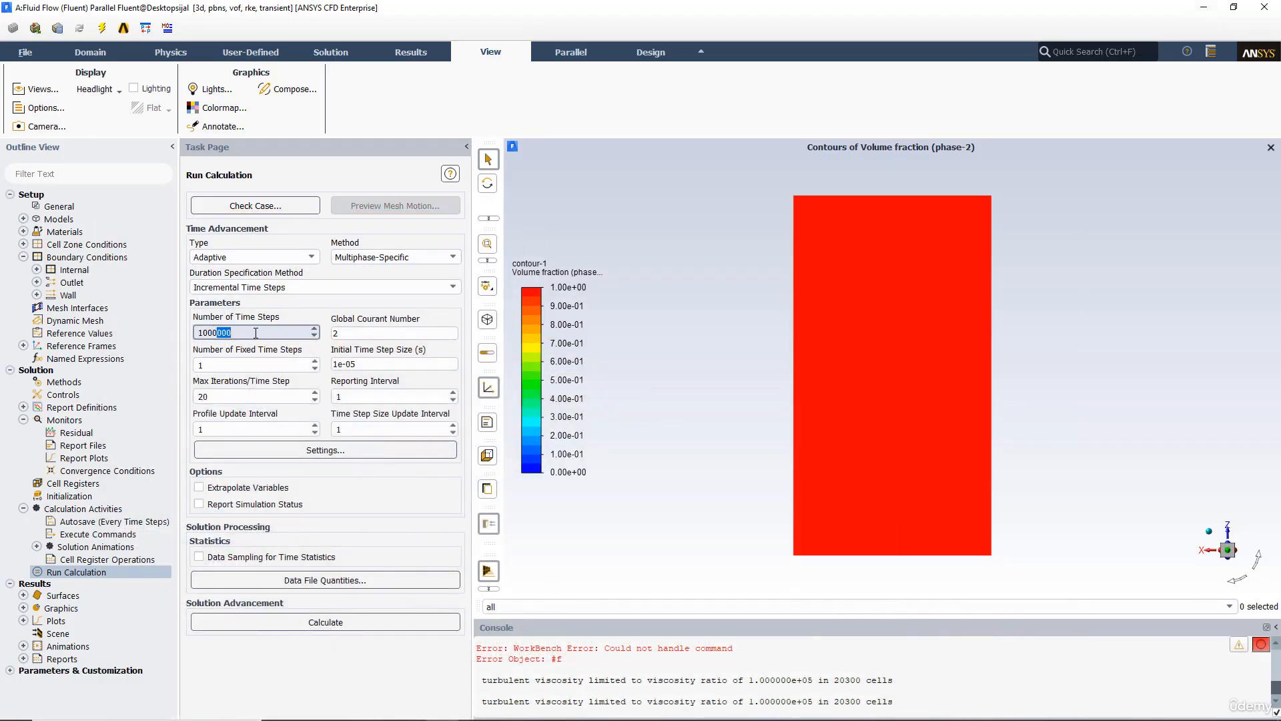
key("BackSpace")
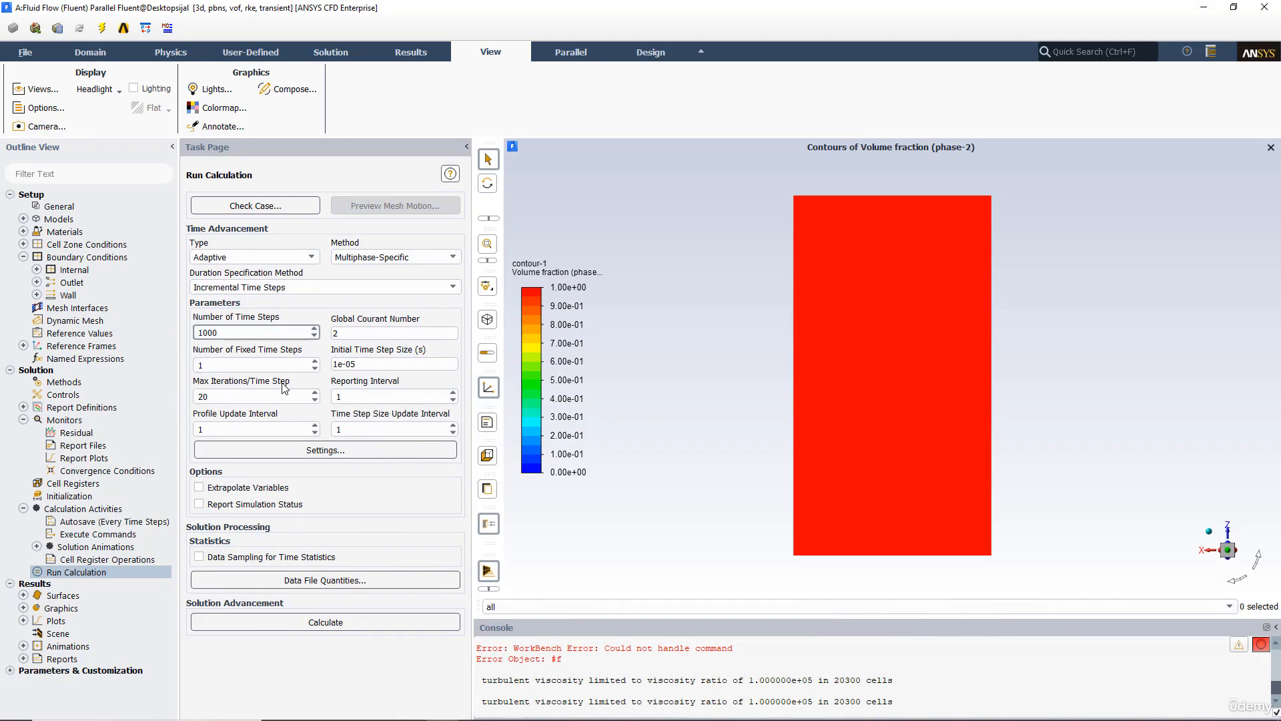
type("0")
Step: Open the adaptive time stepping settings and set the maximum time step size to 0.01 s
left_click(278, 451)
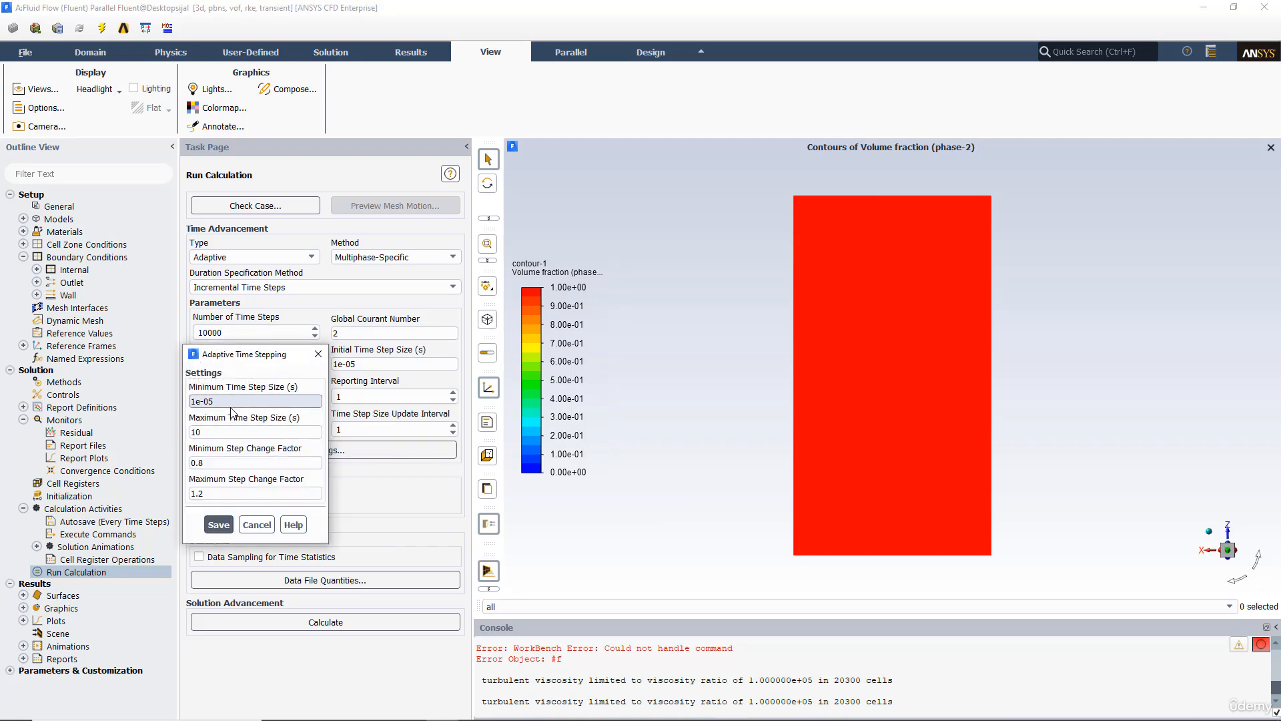
left_click_drag(202, 433, 162, 433)
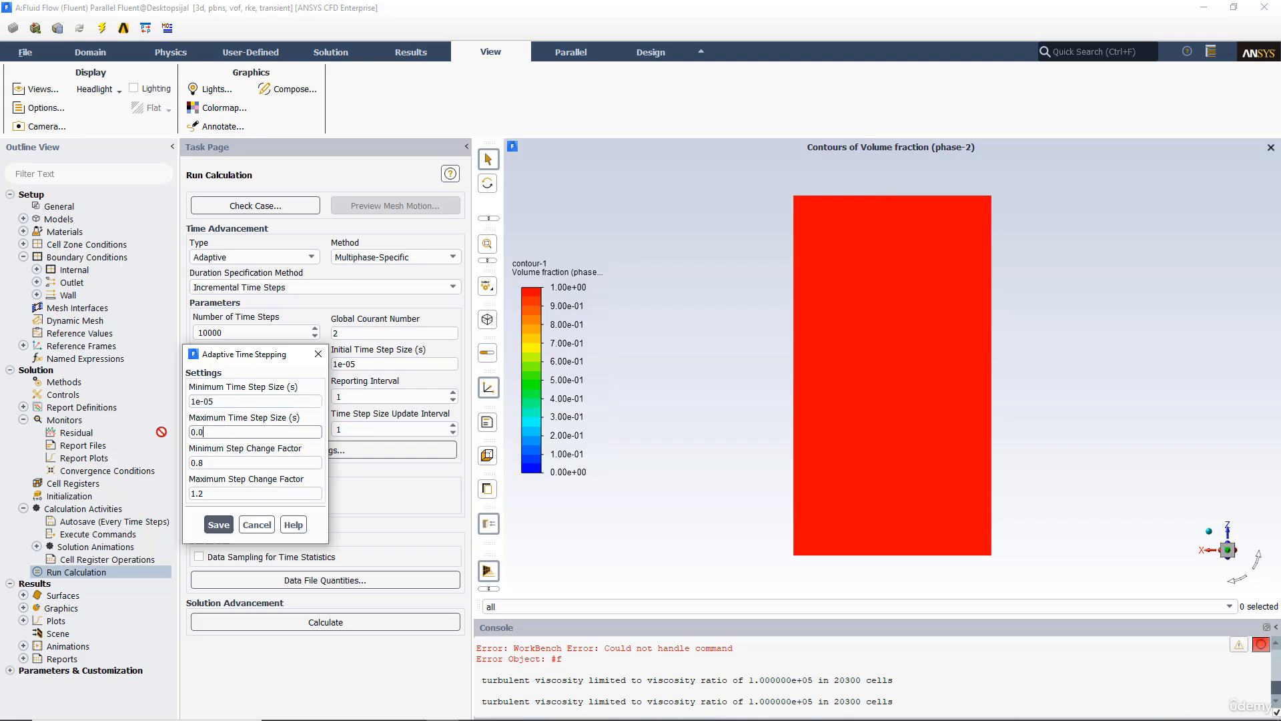
type("0.01")
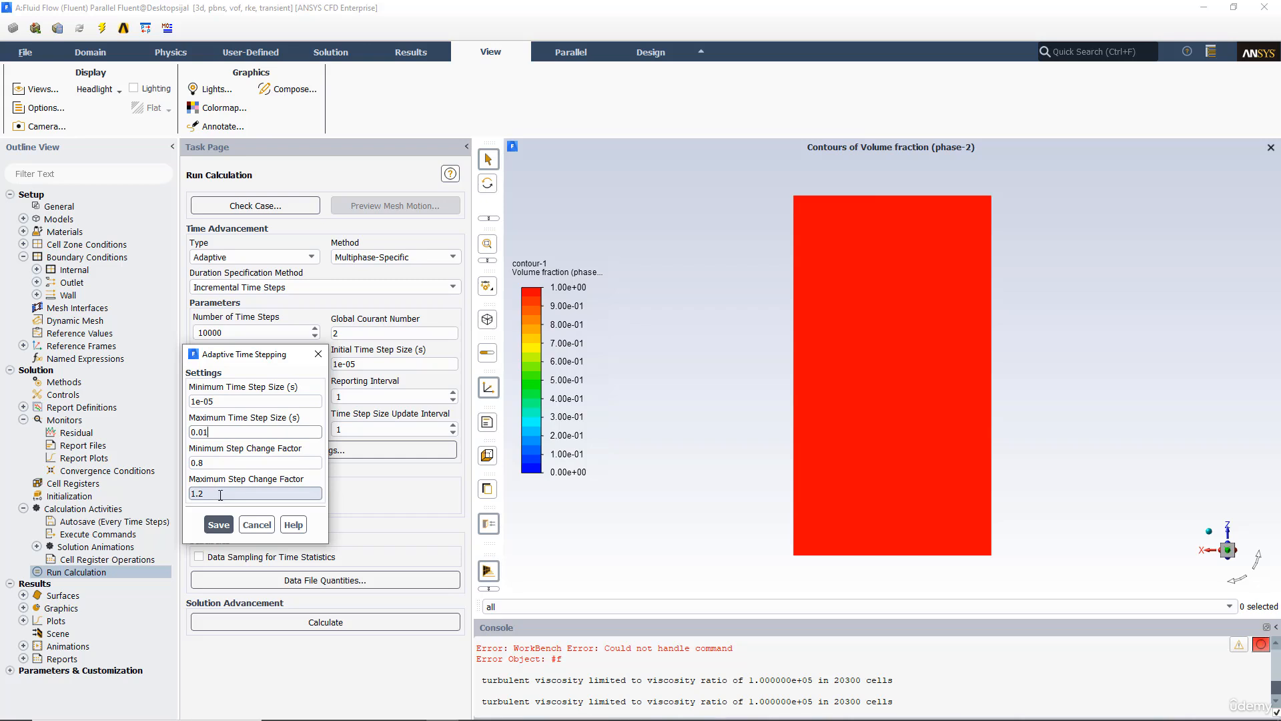
left_click_drag(254, 352, 391, 238)
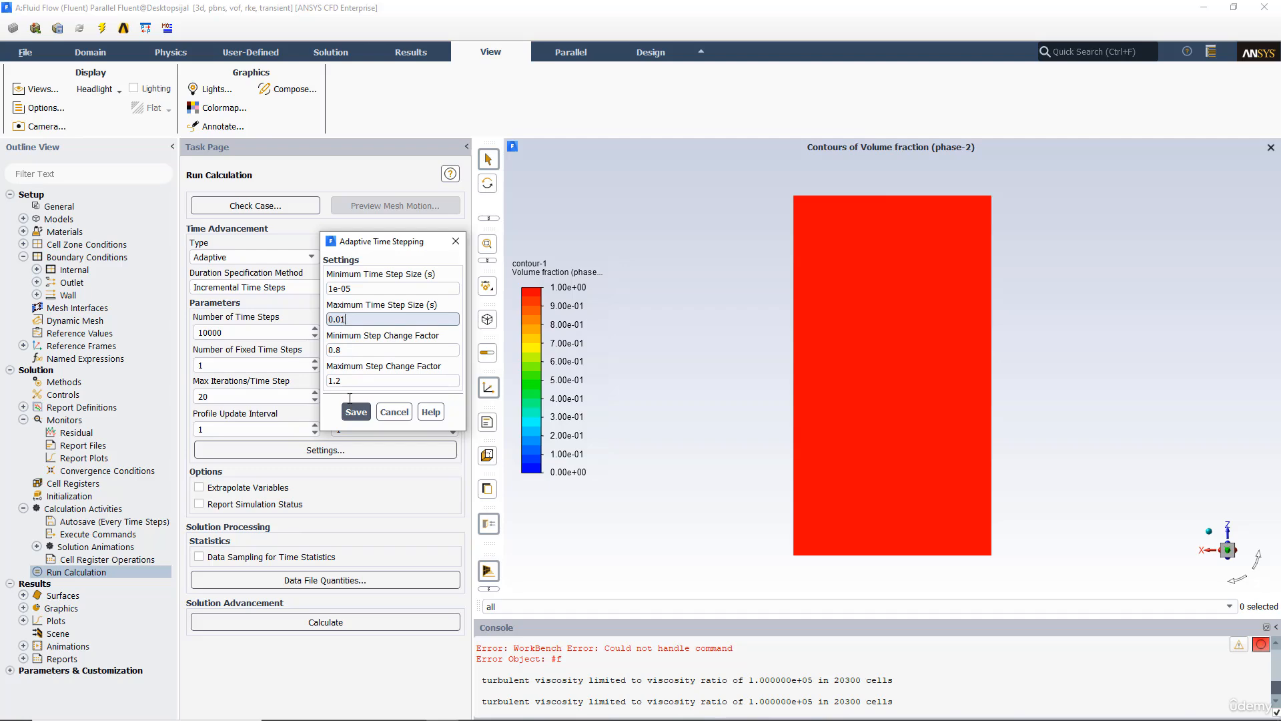
left_click(356, 412)
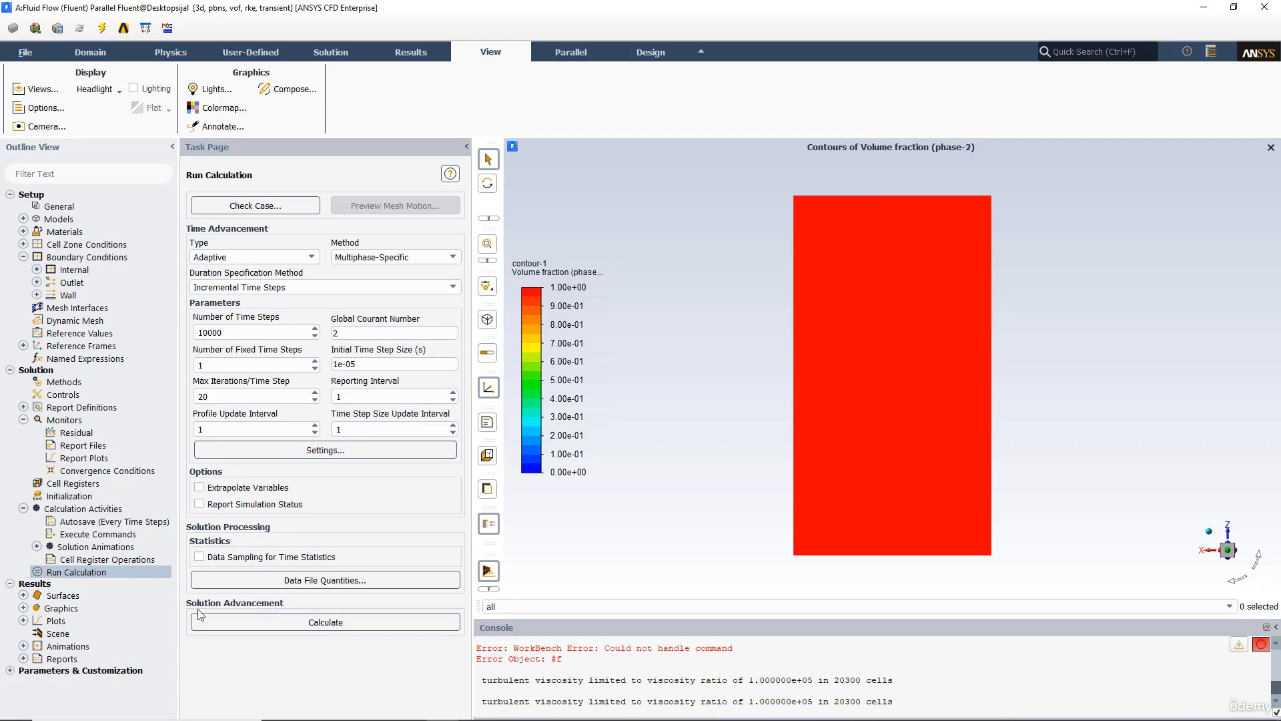
Step: Start the calculation and stop it at the end of the current time step
left_click(243, 622)
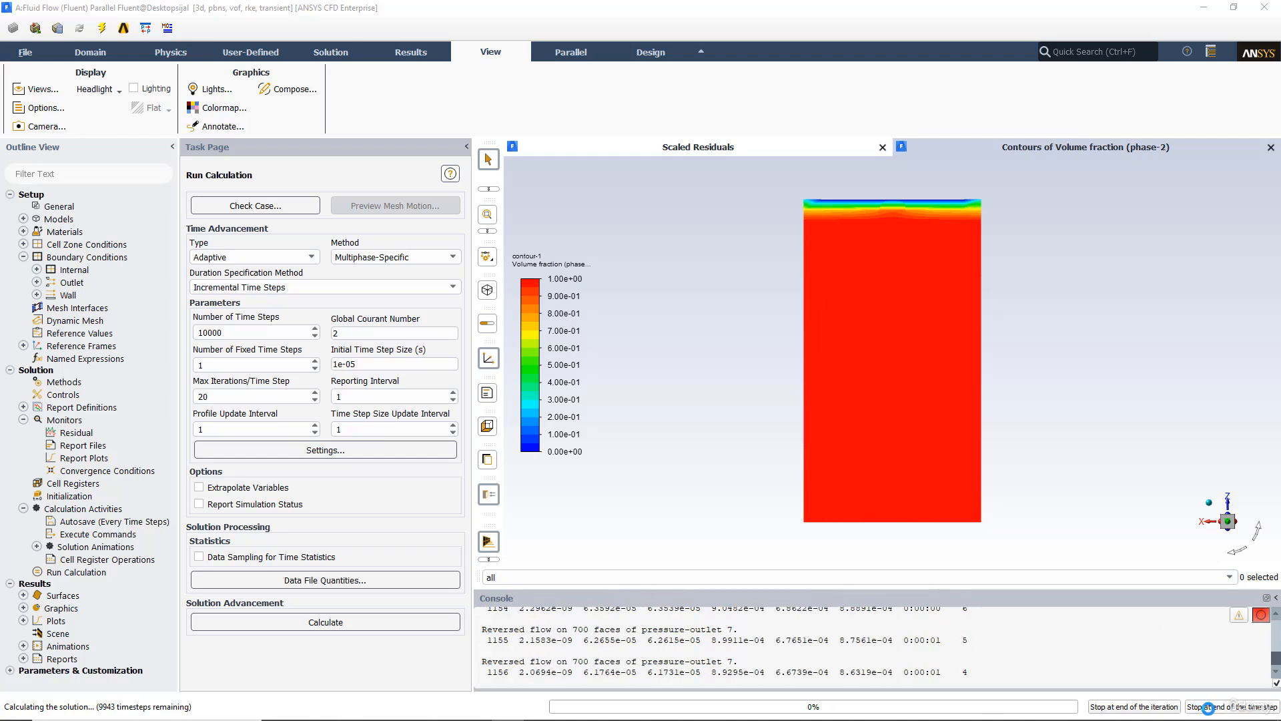
mouse_move(1159, 699)
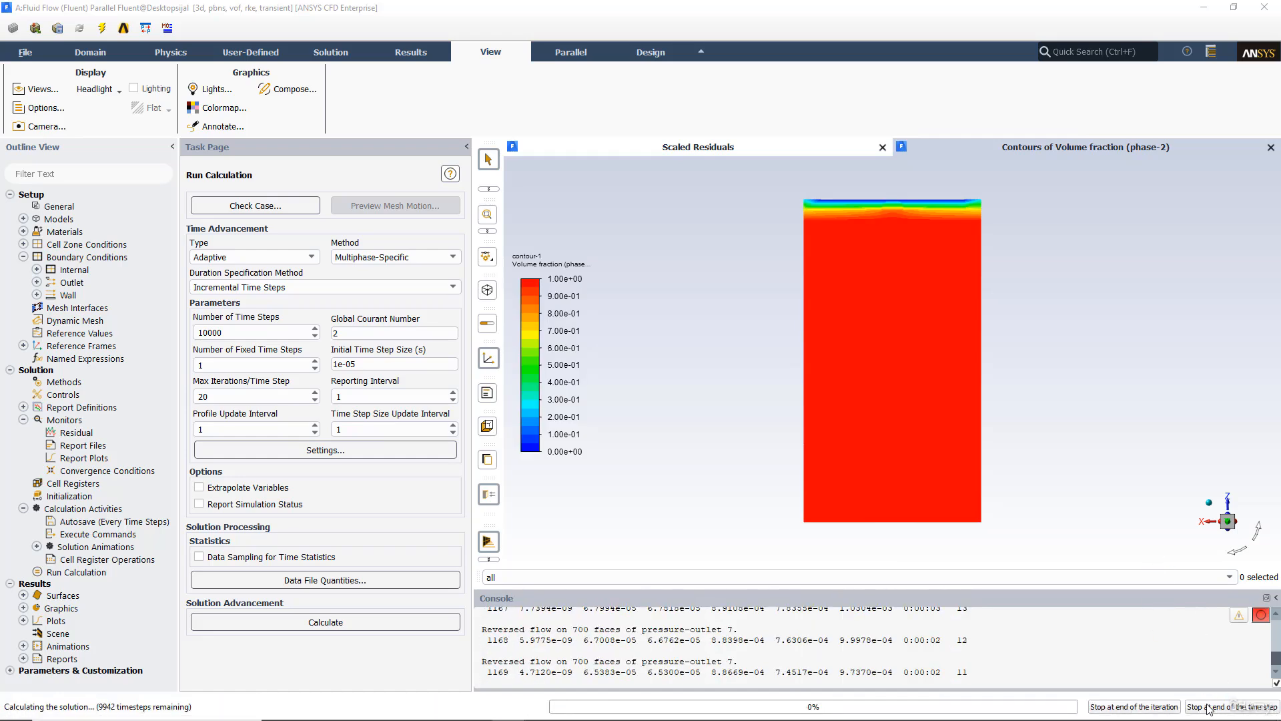
left_click(1210, 708)
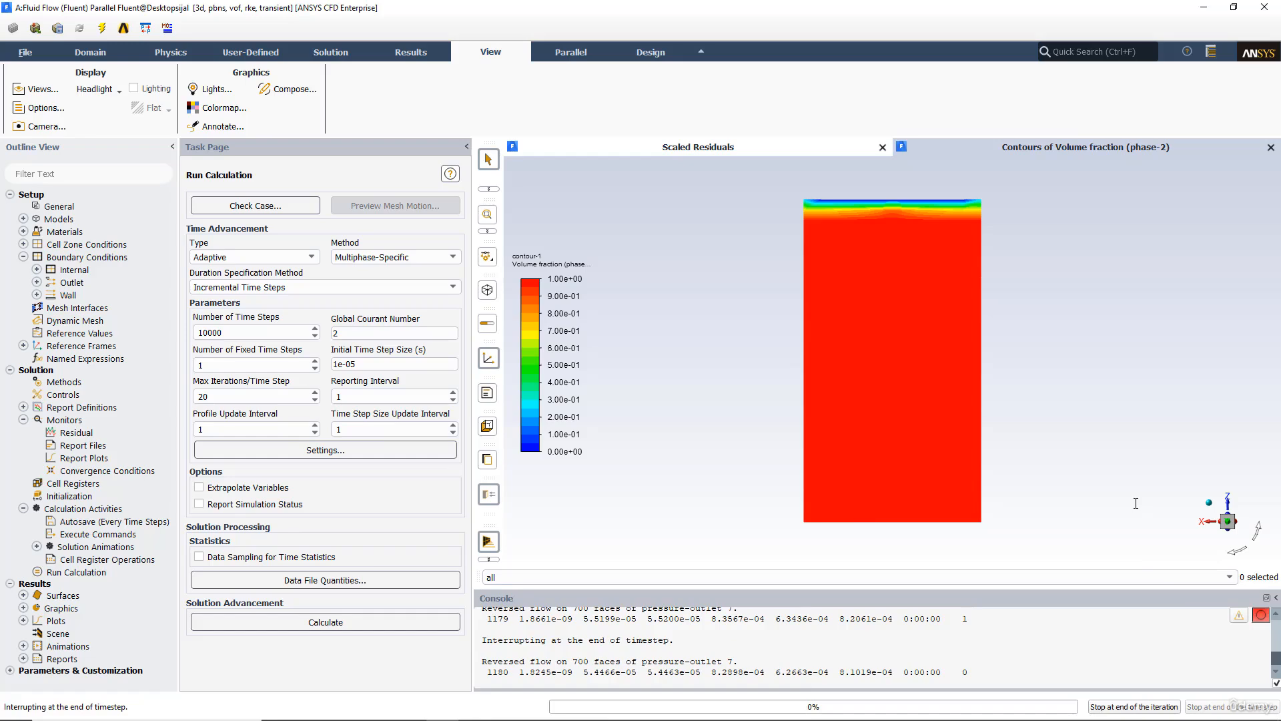
Step: Enable Report Simulation Status and move the simulation status window beside the contour plot
left_click(668, 381)
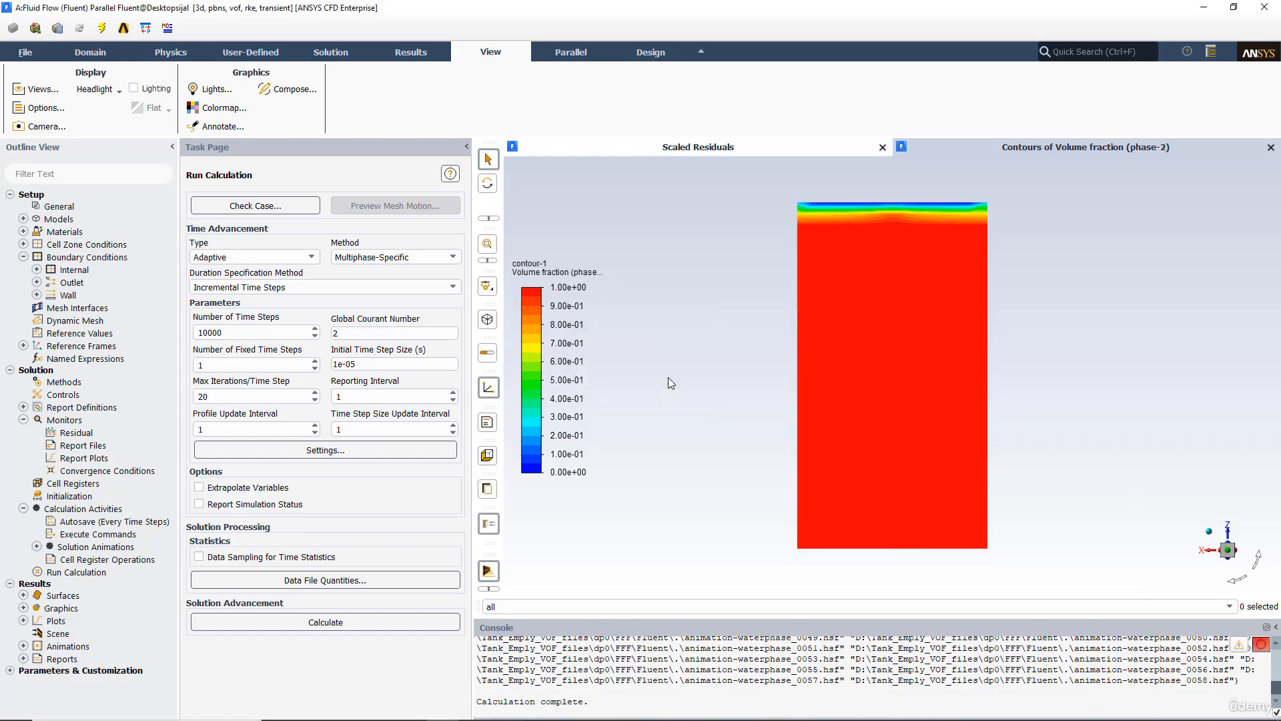
left_click(222, 506)
left_click_drag(314, 356, 667, 220)
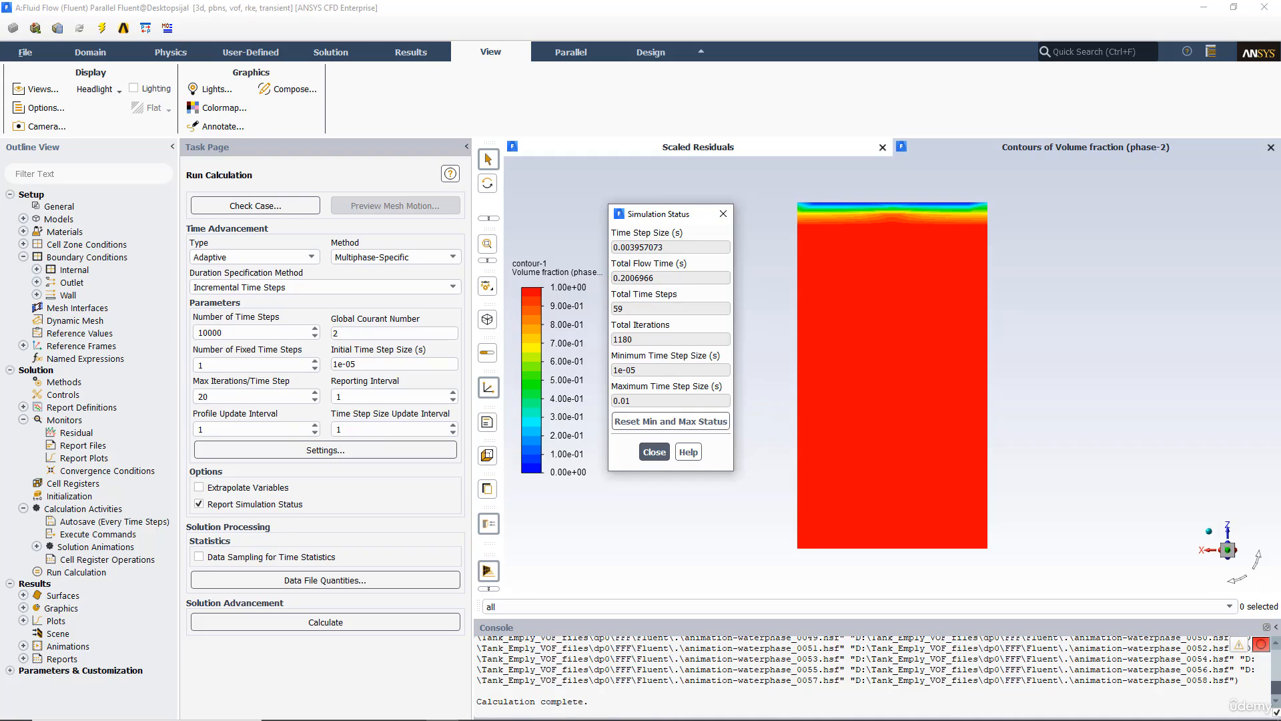
Step: Check the Time Step Determination slide in PowerPoint once more
mouse_move(379, 718)
left_click(338, 712)
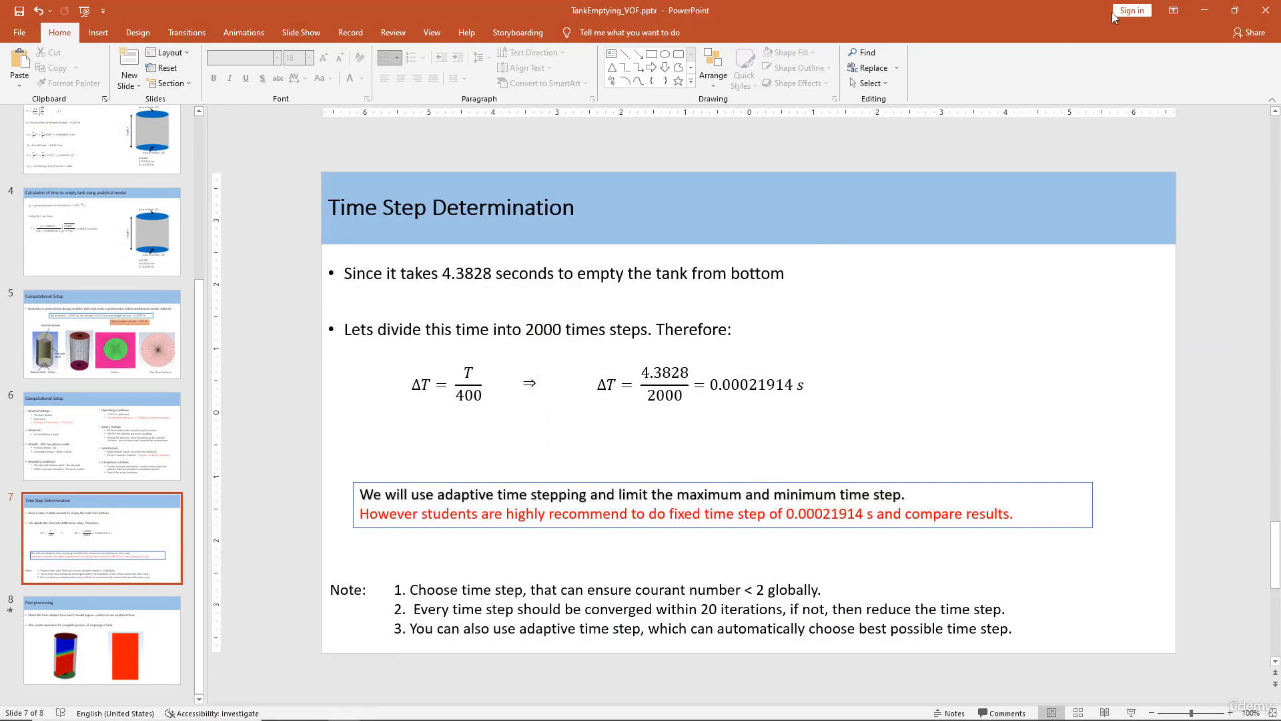
left_click(1205, 10)
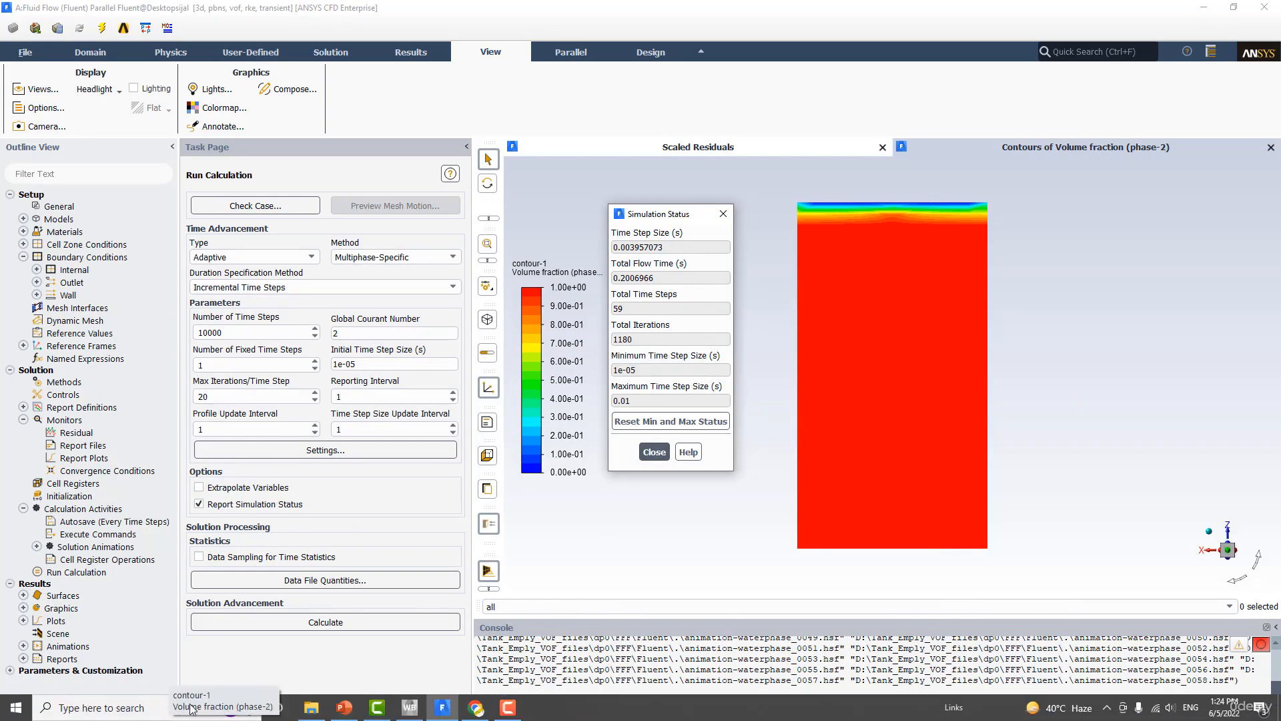
Step: Open Calculator and divide the total iterations 1180 by the 59 time steps, then close it
left_click(133, 708)
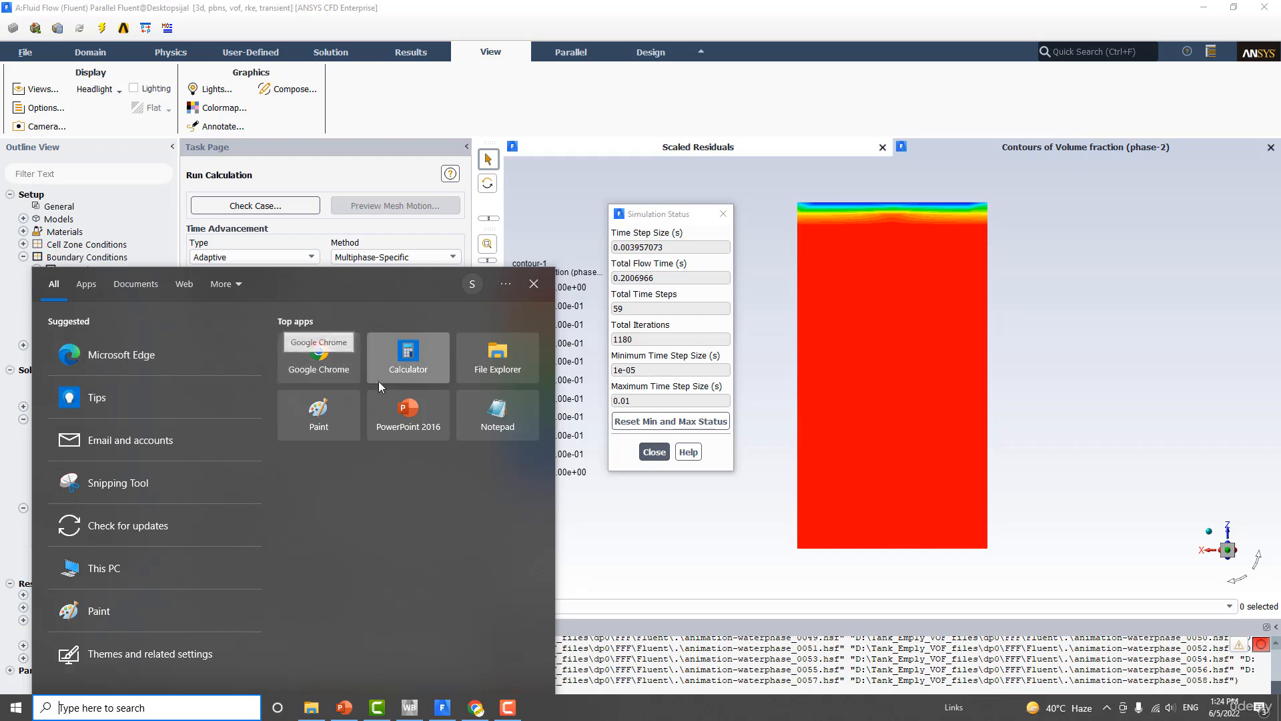
left_click(408, 357)
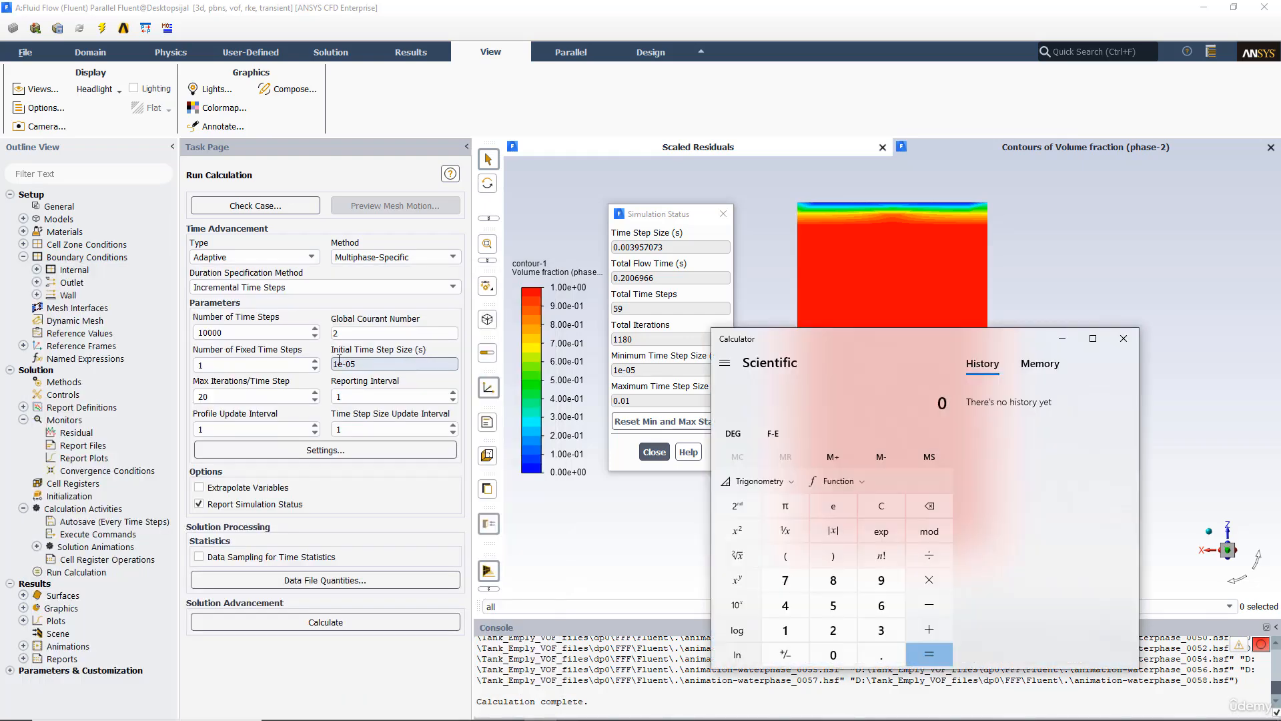
type("1")
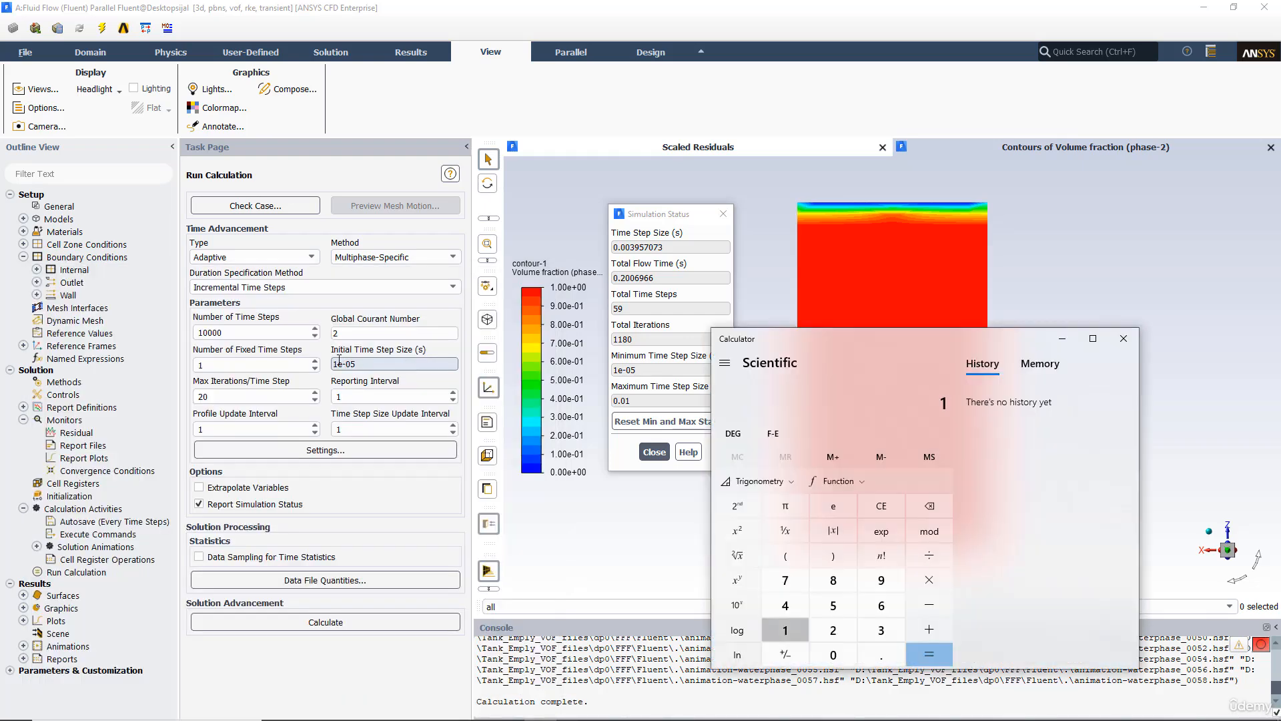
type("180 ÷ 59")
key("Return")
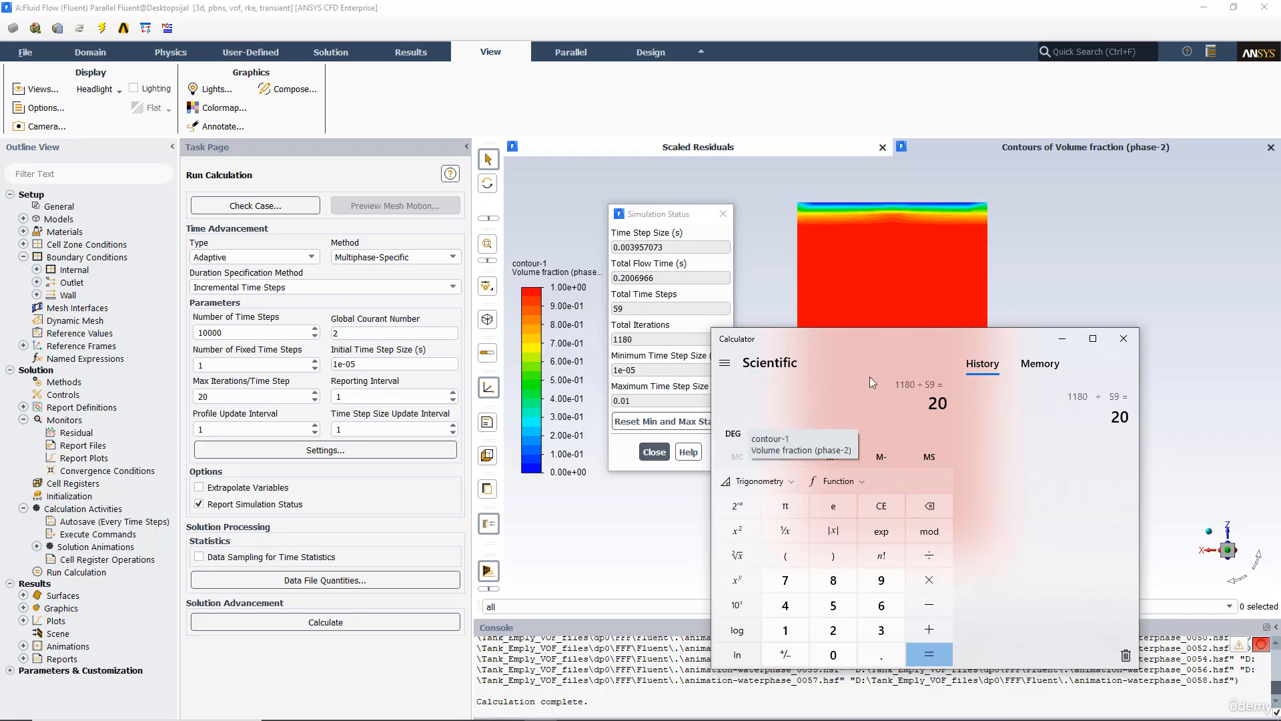
left_click_drag(935, 331, 308, 274)
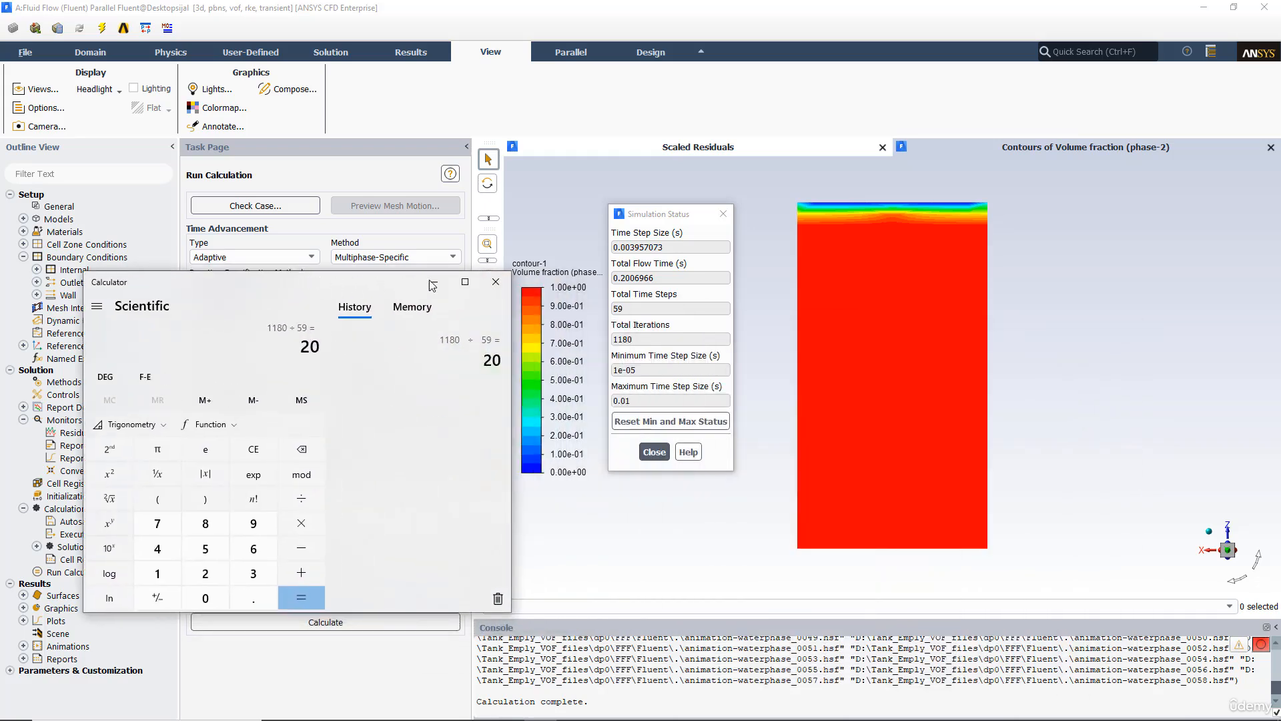
left_click(494, 283)
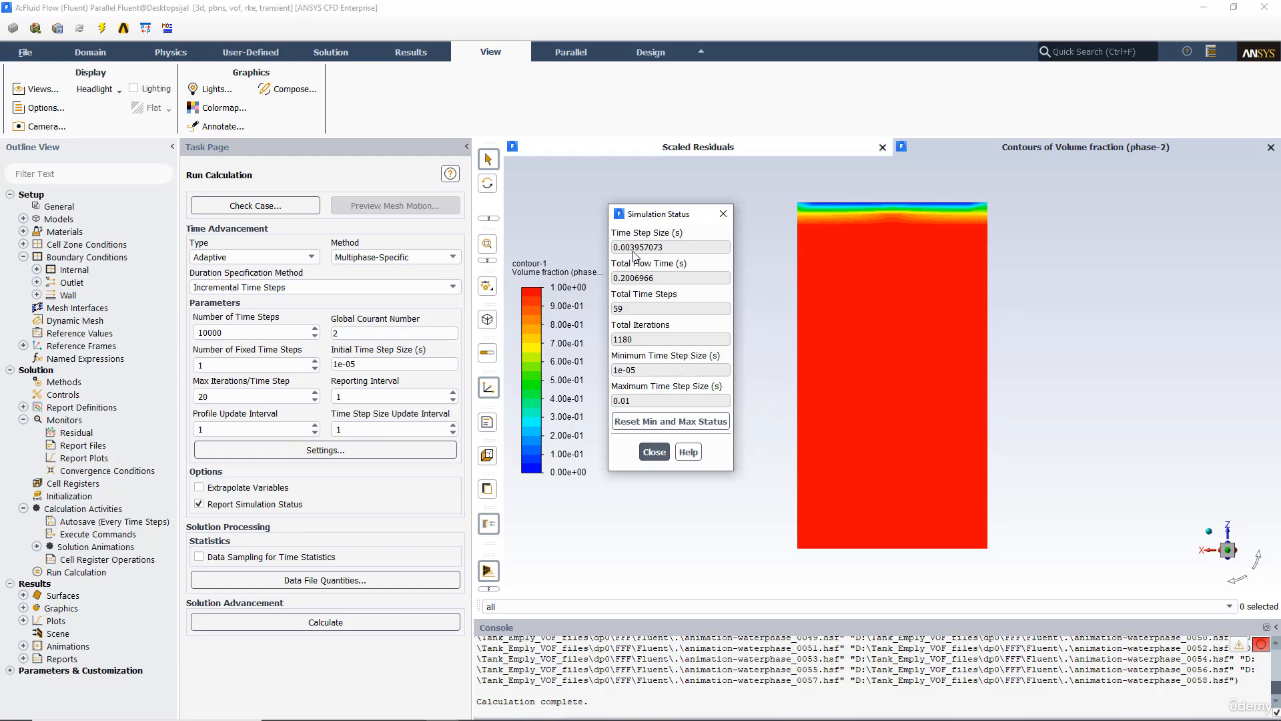
Step: Close the simulation status window and restart the calculation, applying changed settings to the current calculation only
left_click(654, 453)
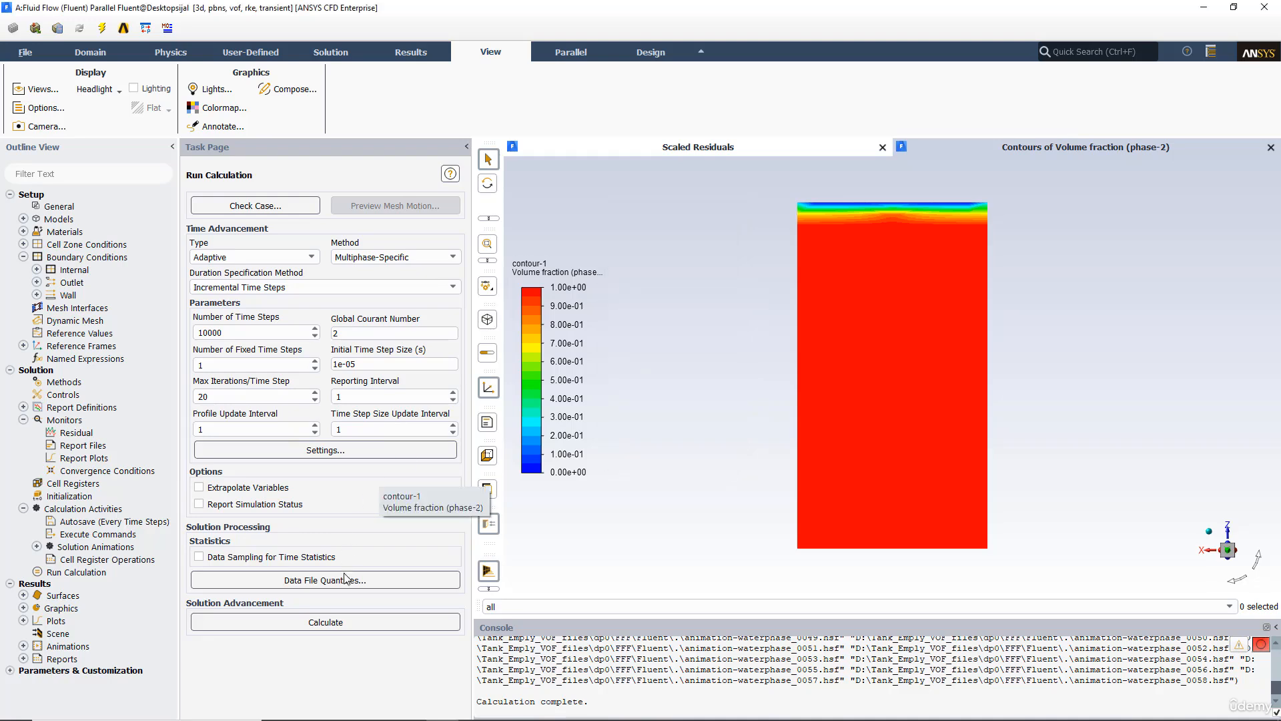
left_click(250, 623)
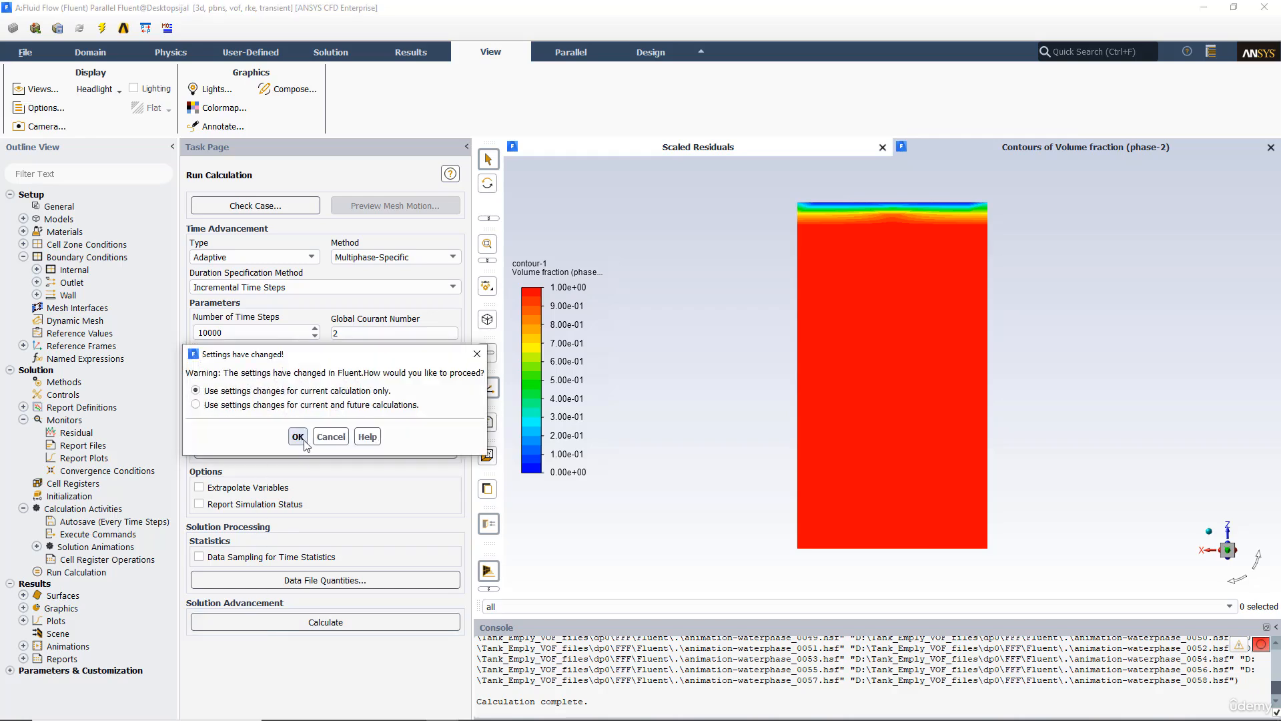
left_click(298, 437)
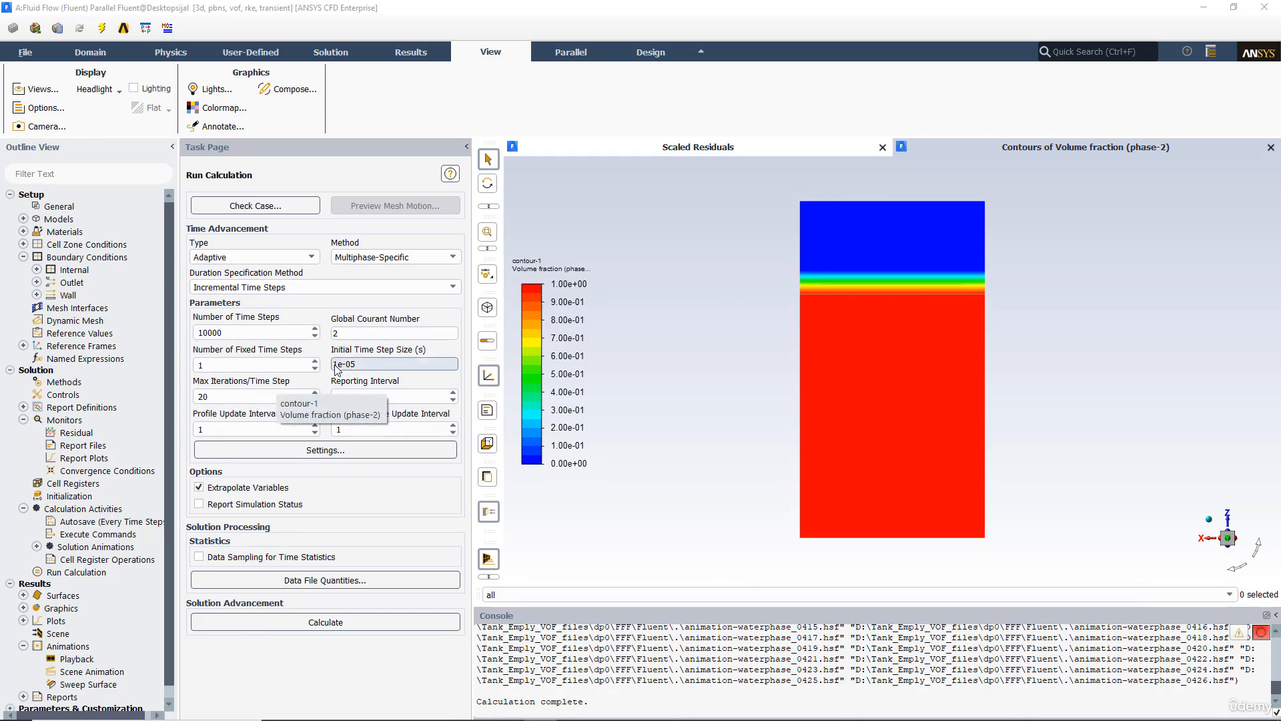
Step: Open the residual monitors and set the convergence criterion to relative
double_click(76, 434)
left_click_drag(430, 198, 561, 269)
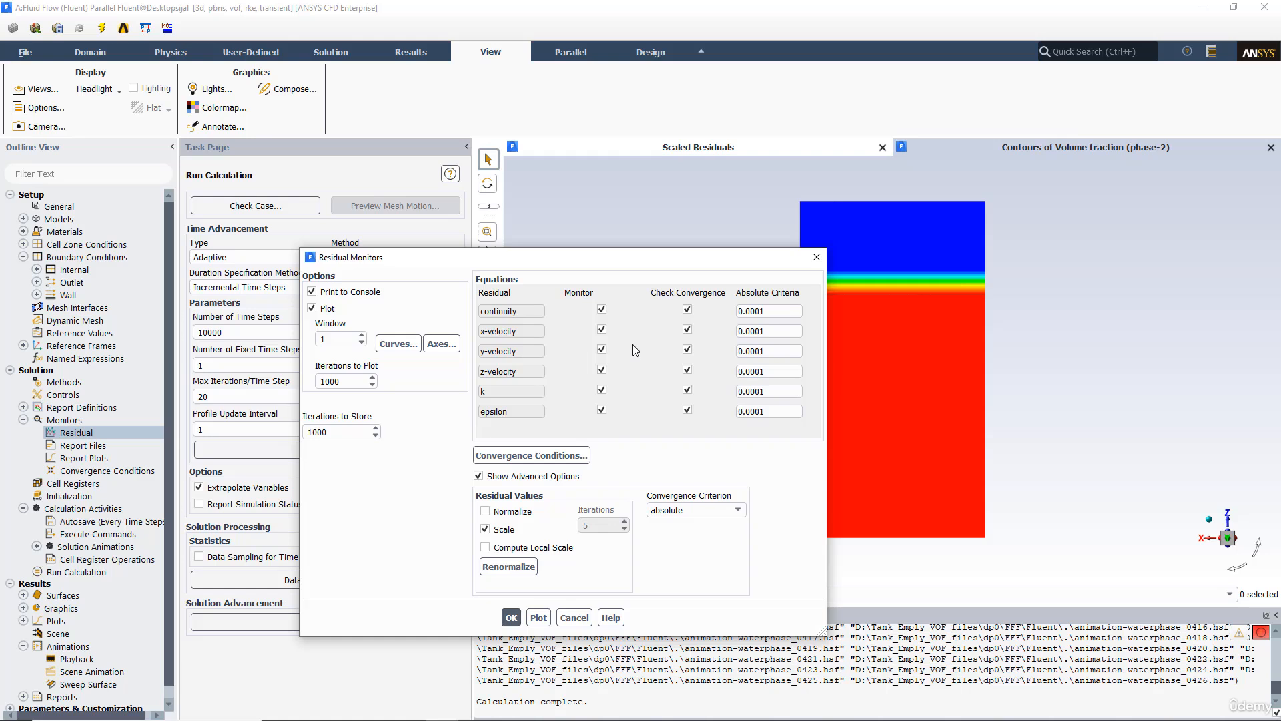
left_click(698, 506)
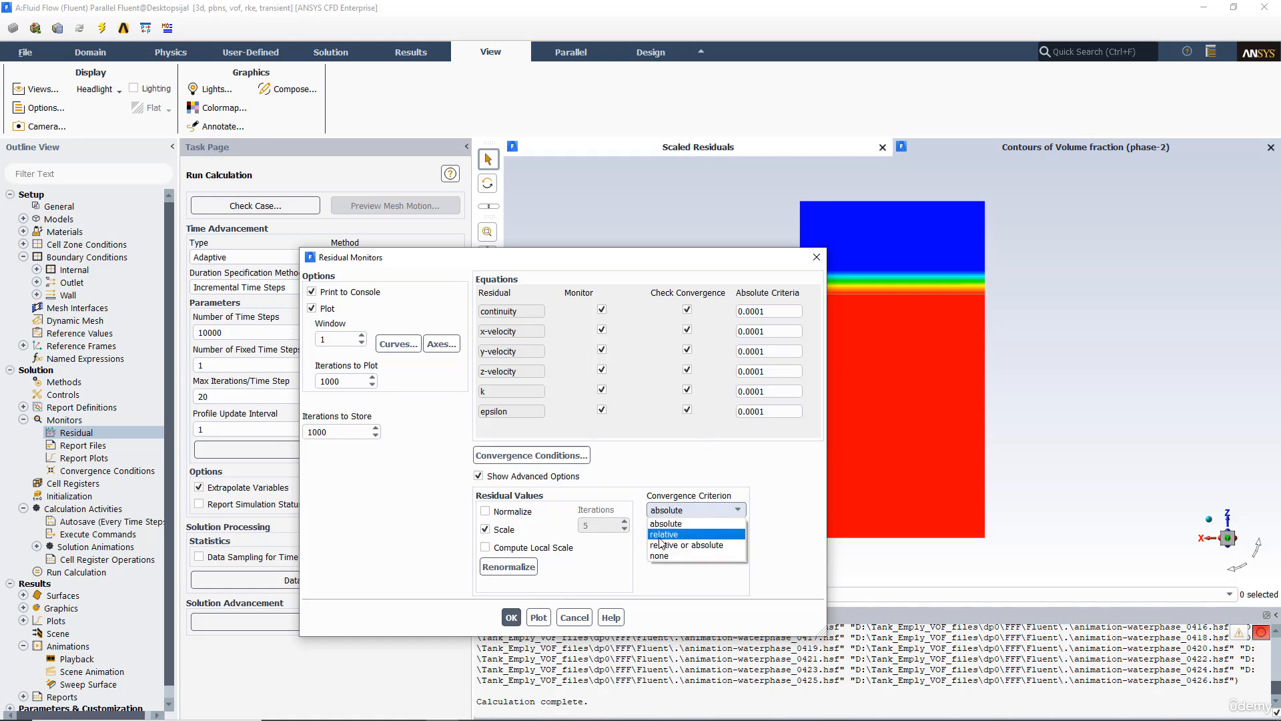
left_click(685, 535)
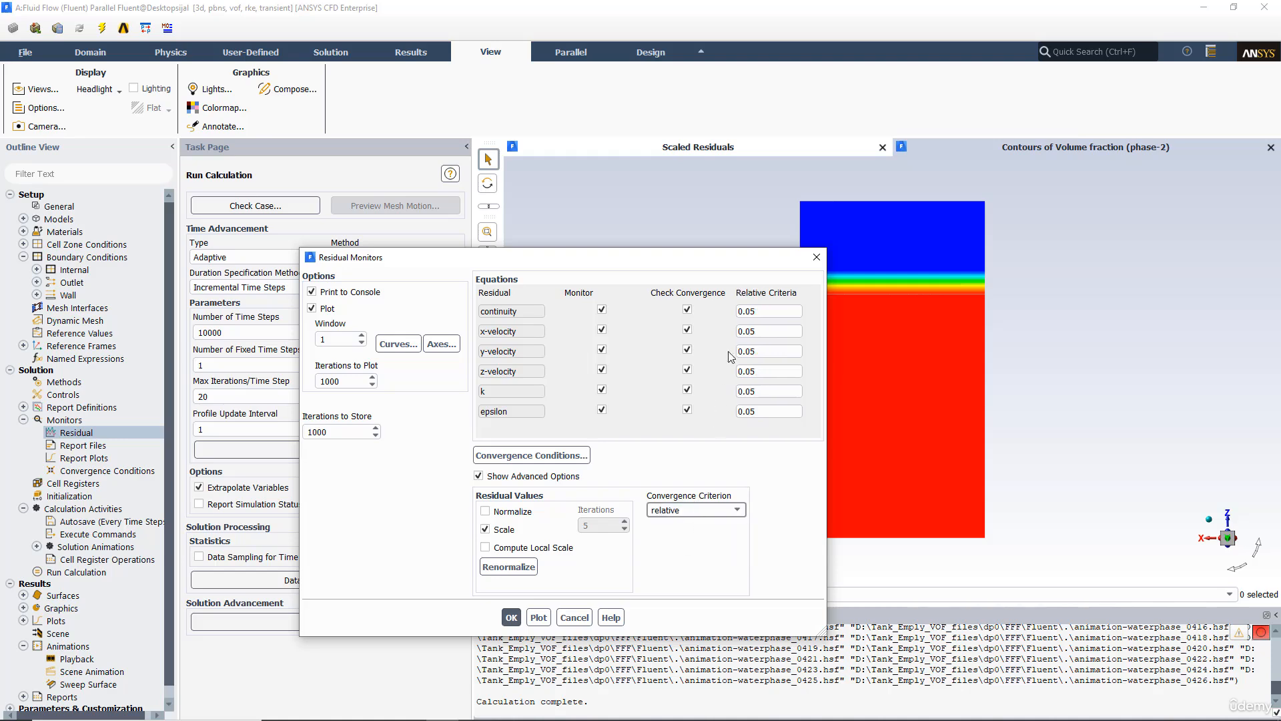
left_click(754, 311)
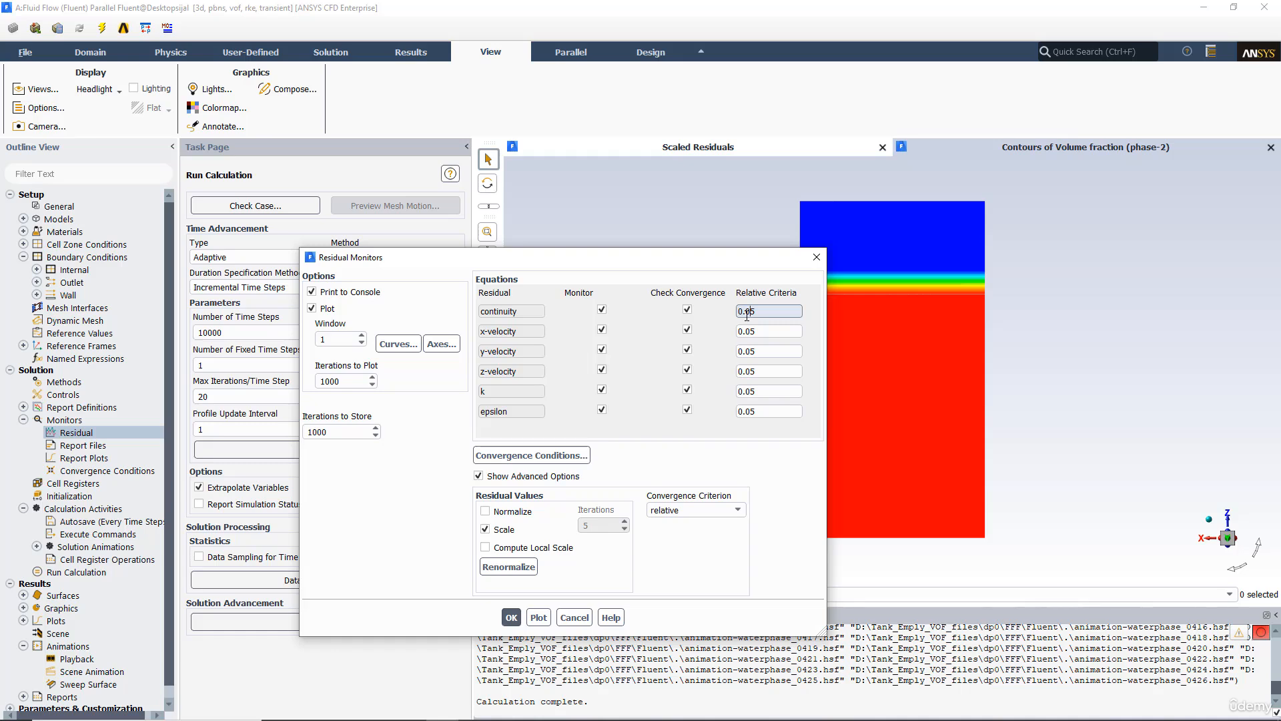
left_click(511, 617)
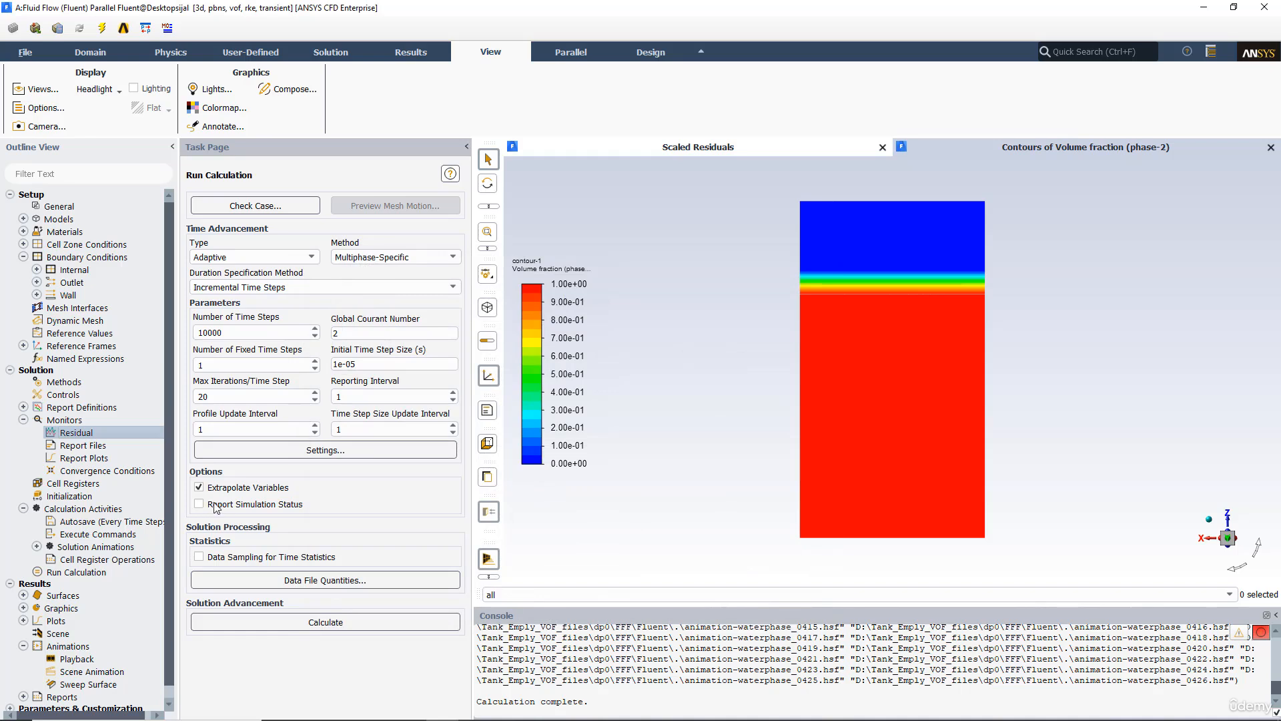
Step: Enable Report Simulation Status and resume the calculation, applying changes to the current calculation only
left_click(213, 505)
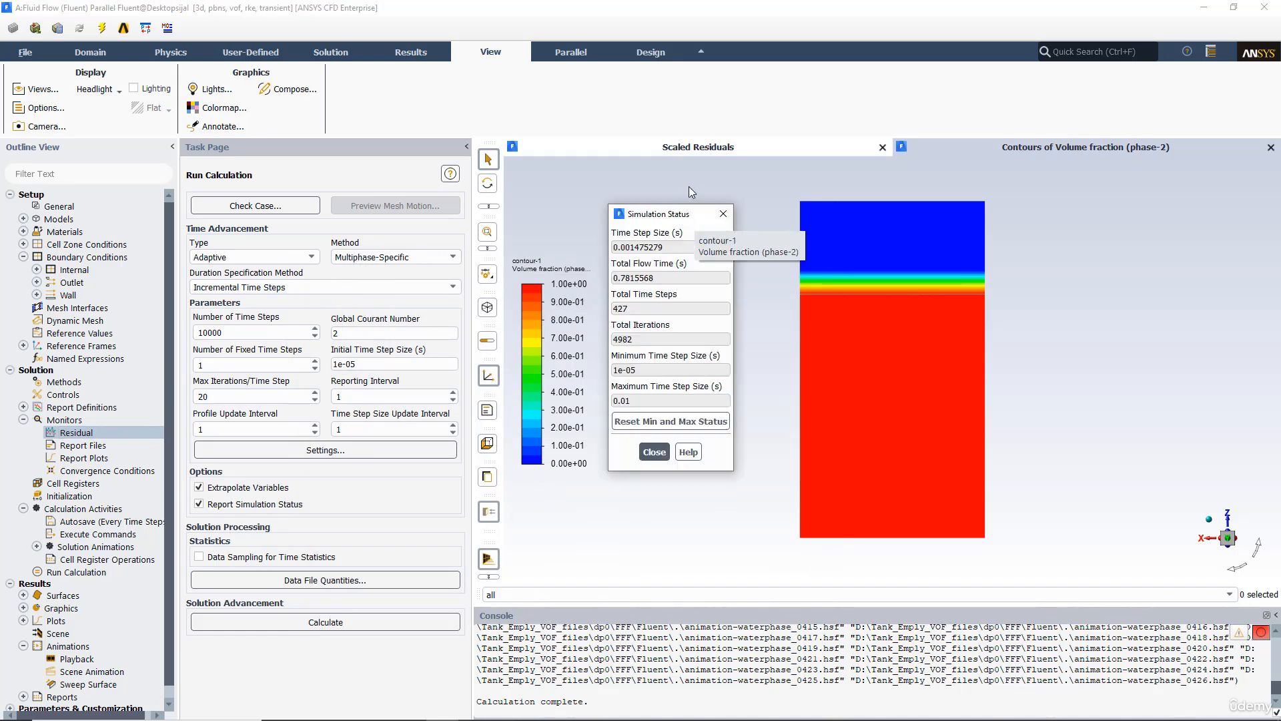
left_click_drag(674, 218, 702, 214)
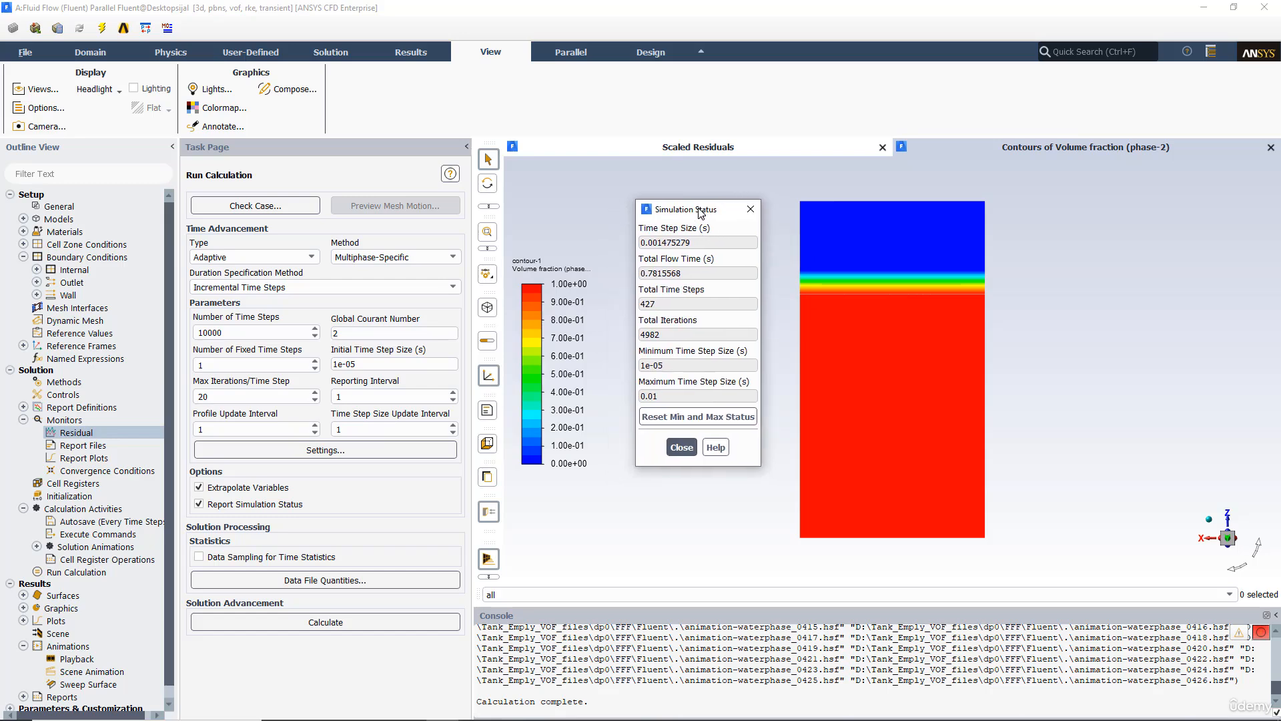
left_click(356, 621)
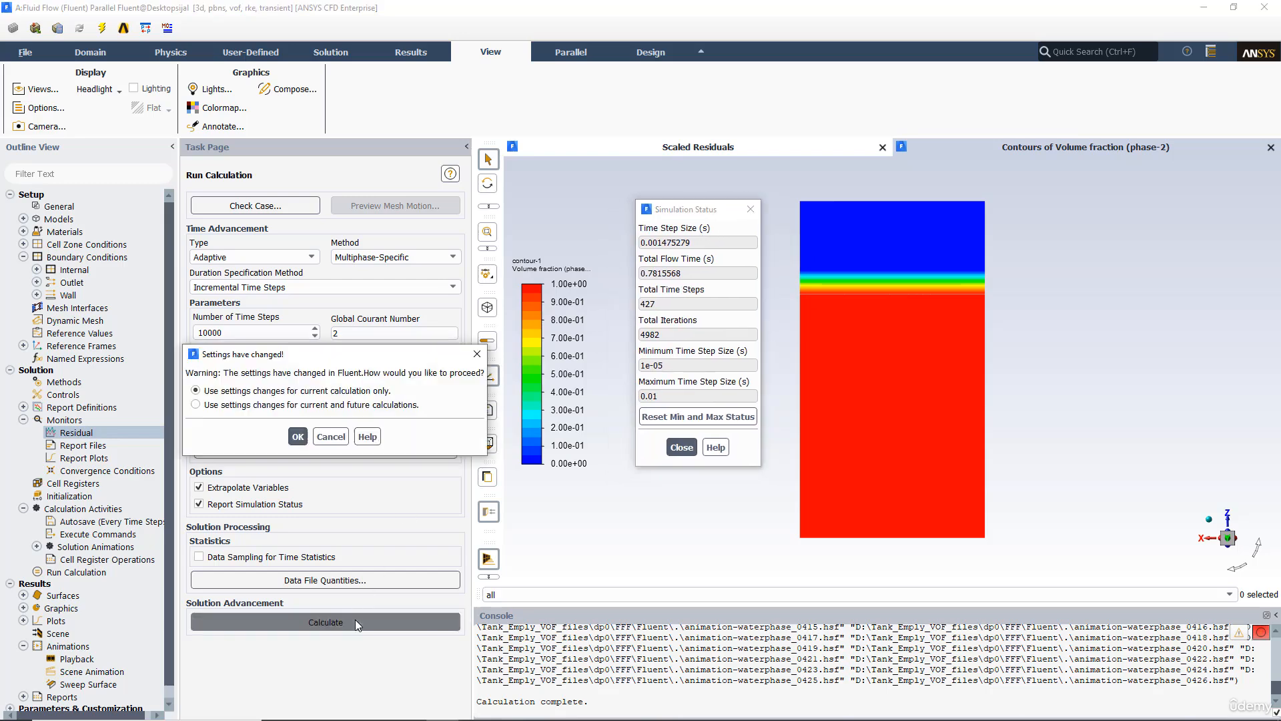
left_click(298, 436)
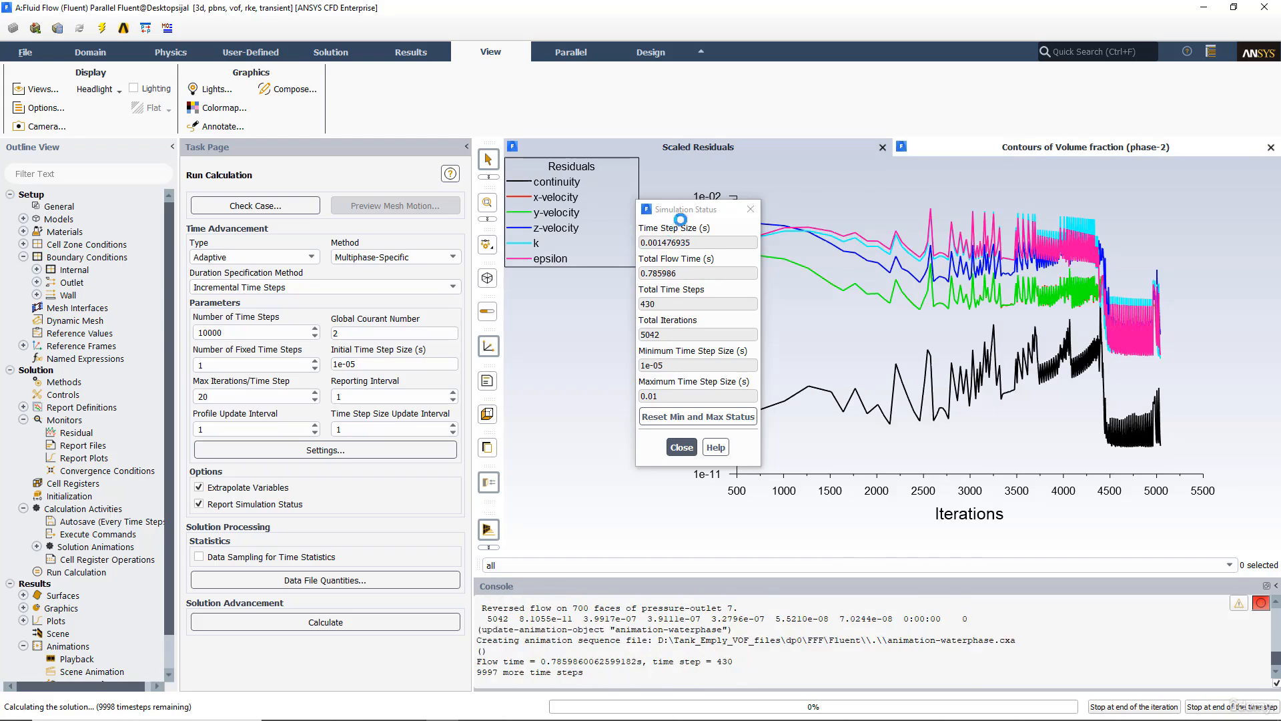
Step: Watch the volume fraction contour with the simulation status window placed beside it during the run
left_click_drag(680, 219, 407, 215)
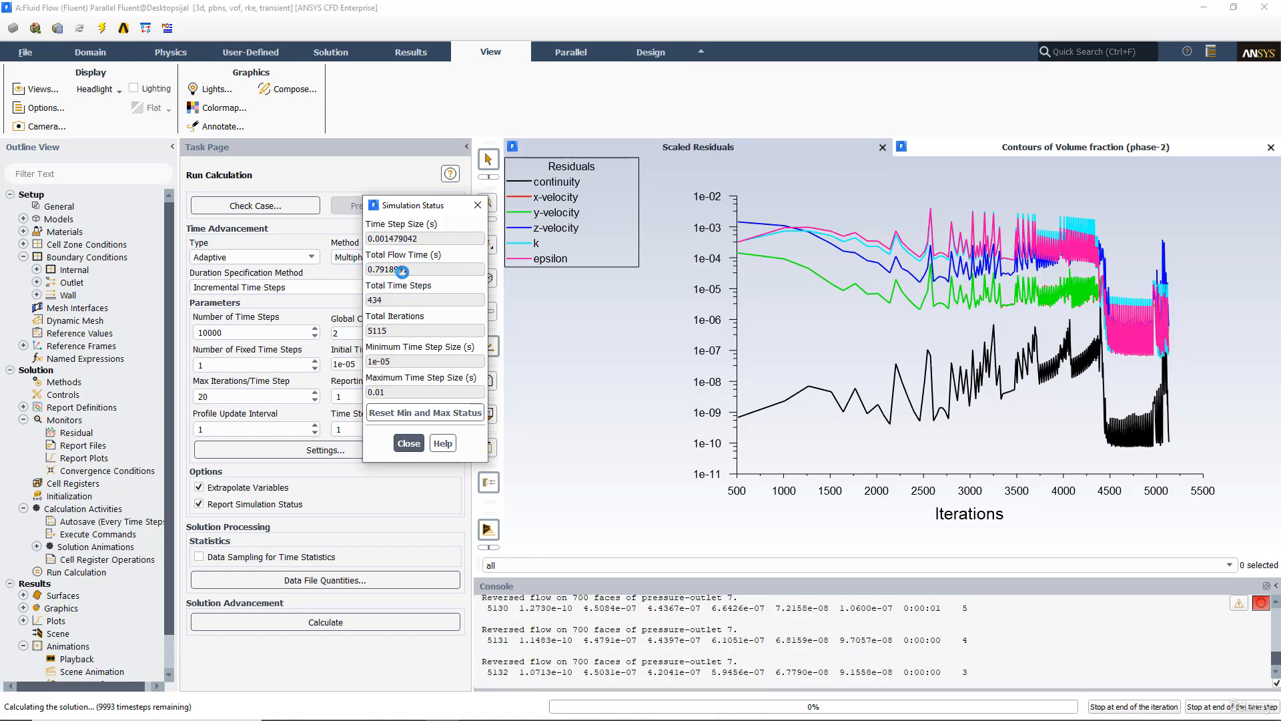
left_click(1032, 147)
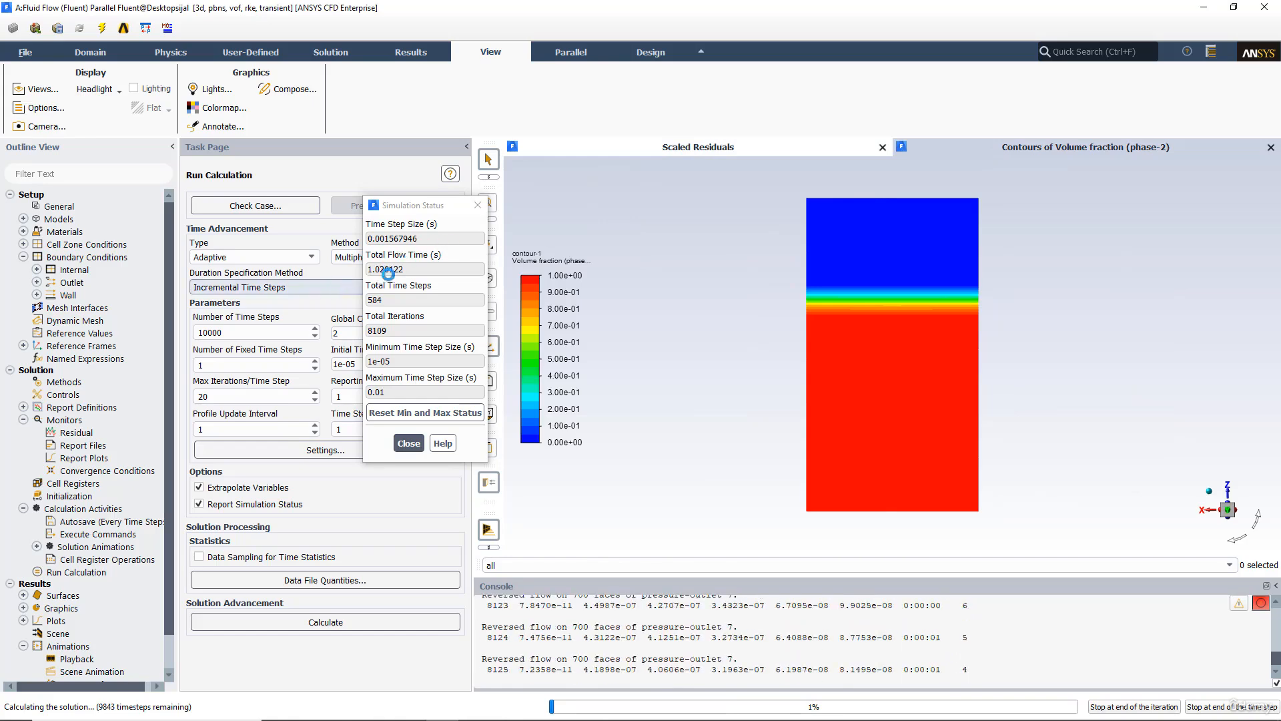
left_click_drag(413, 211, 643, 211)
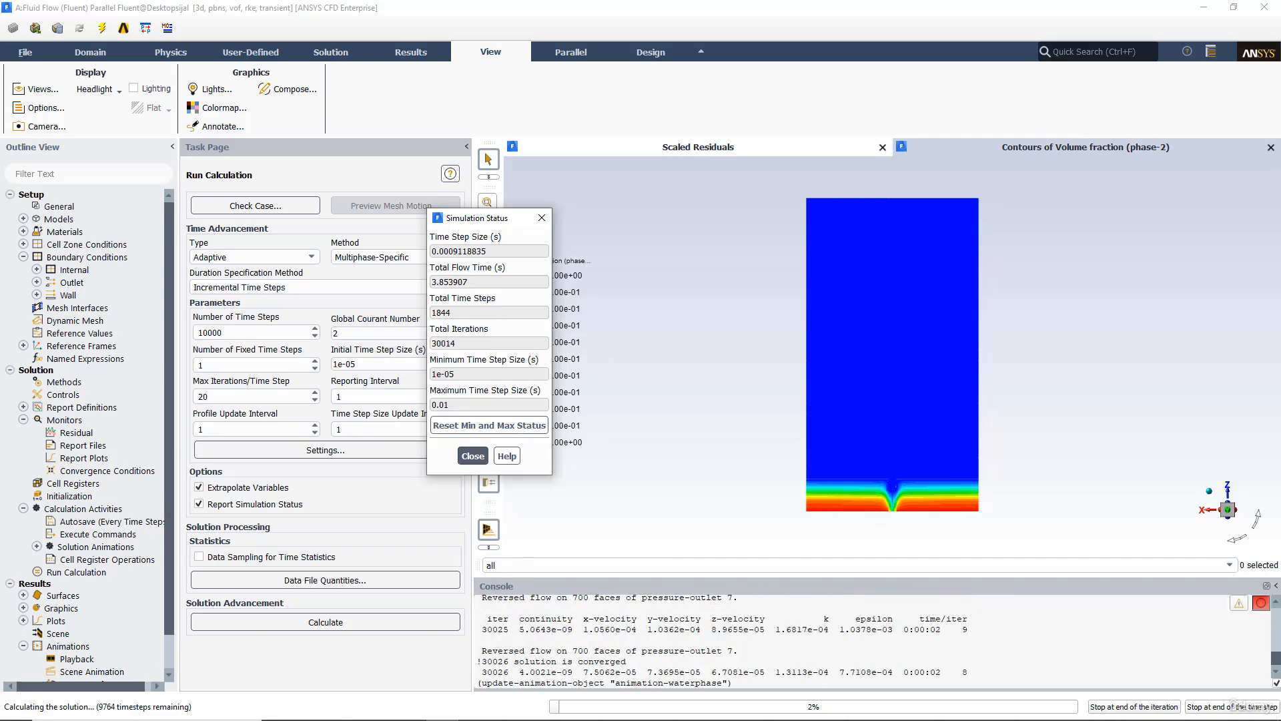
Step: Switch to PowerPoint to review the Time Step Determination slide, then minimize it
left_click(339, 711)
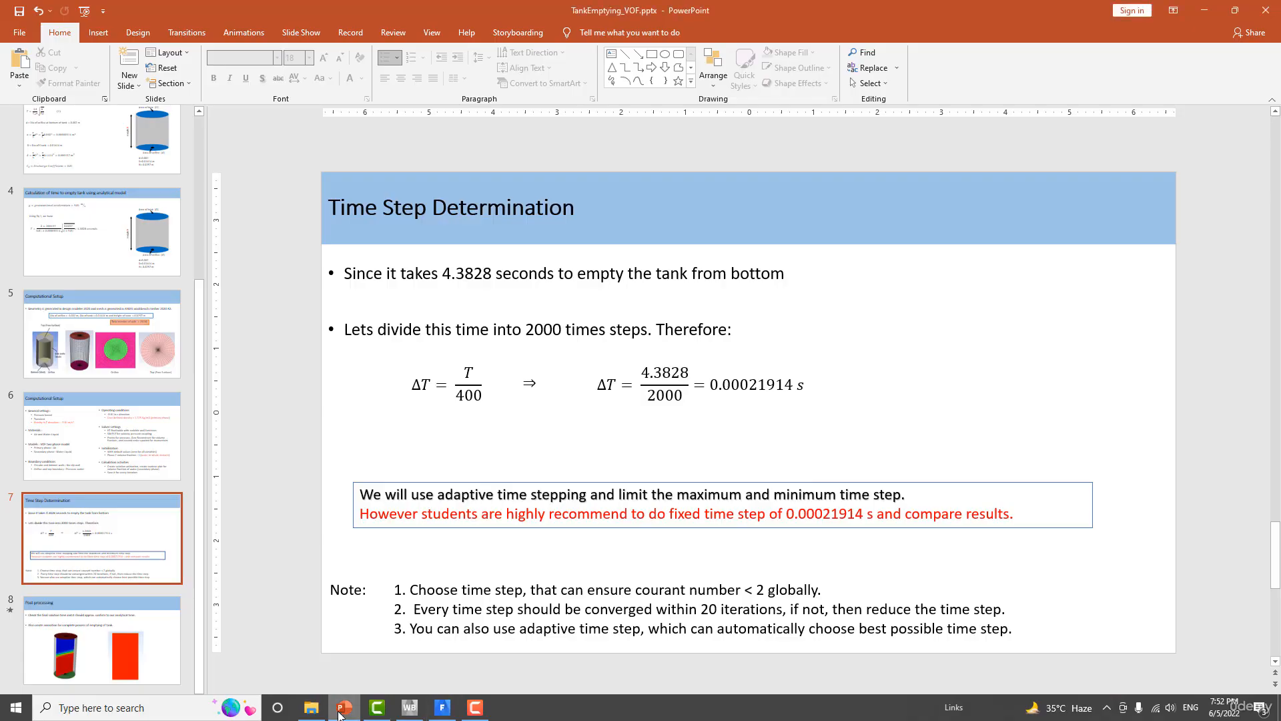
left_click(345, 710)
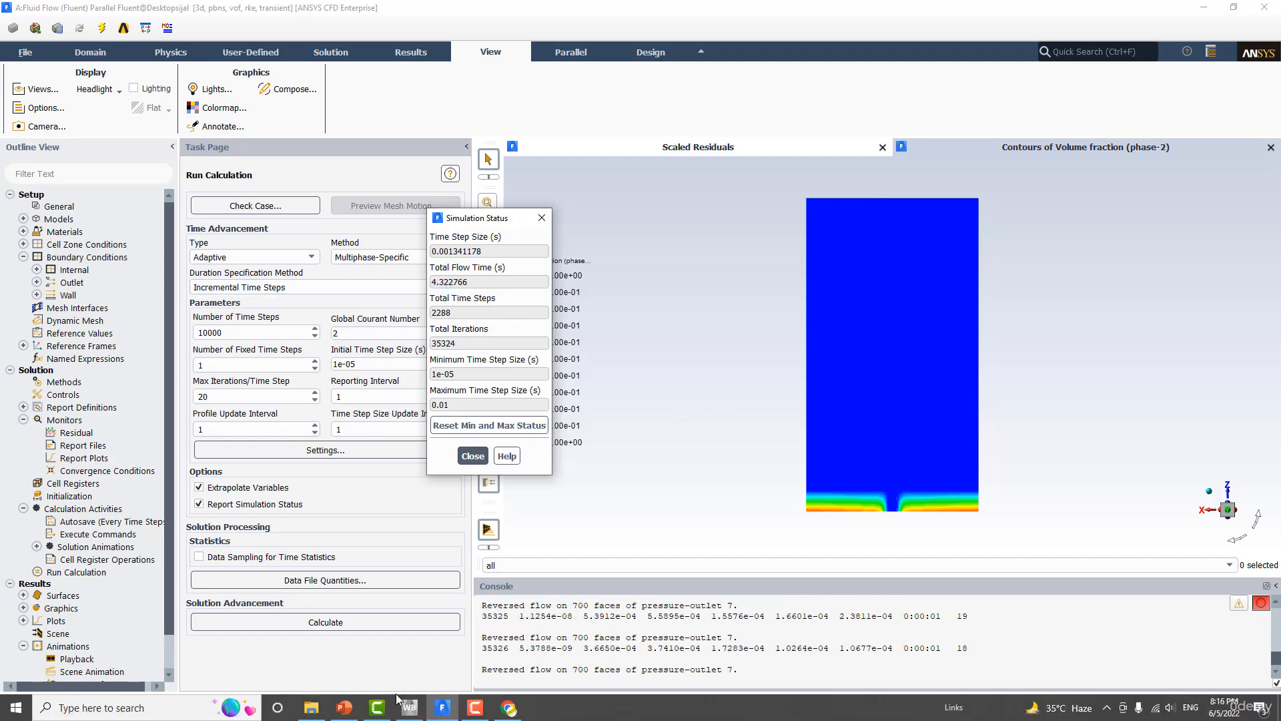
left_click(345, 708)
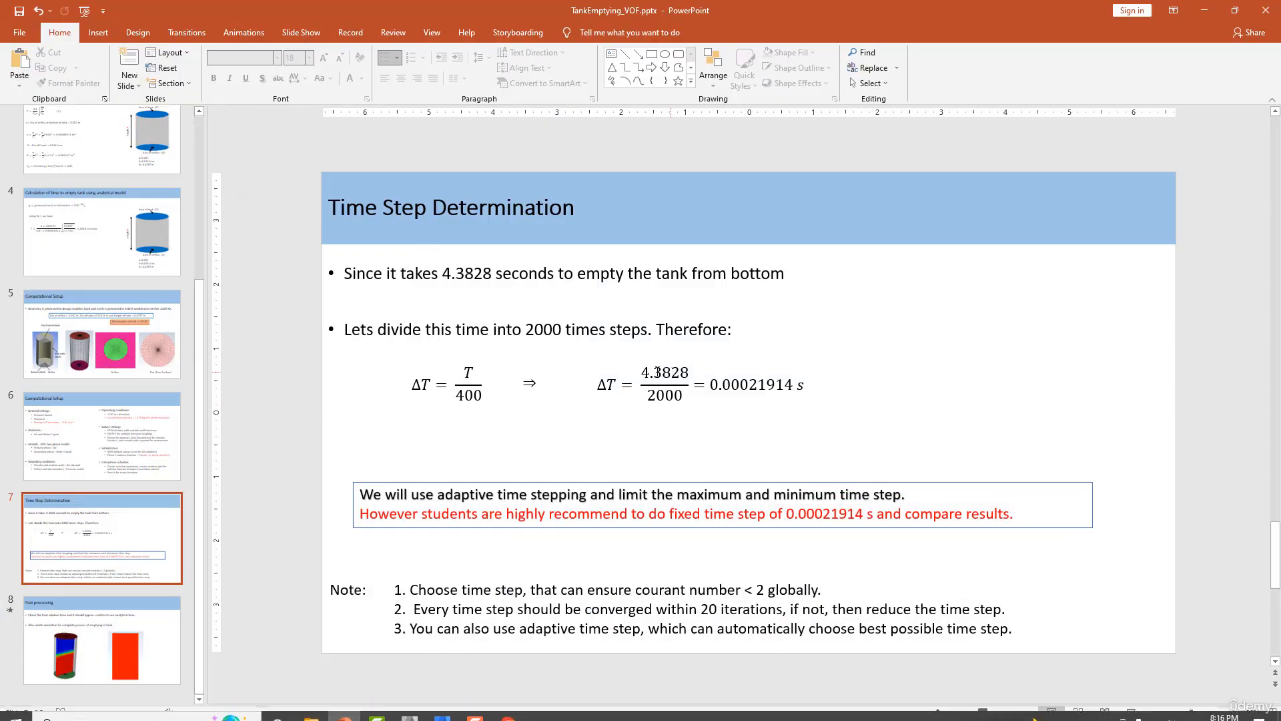
left_click(1213, 12)
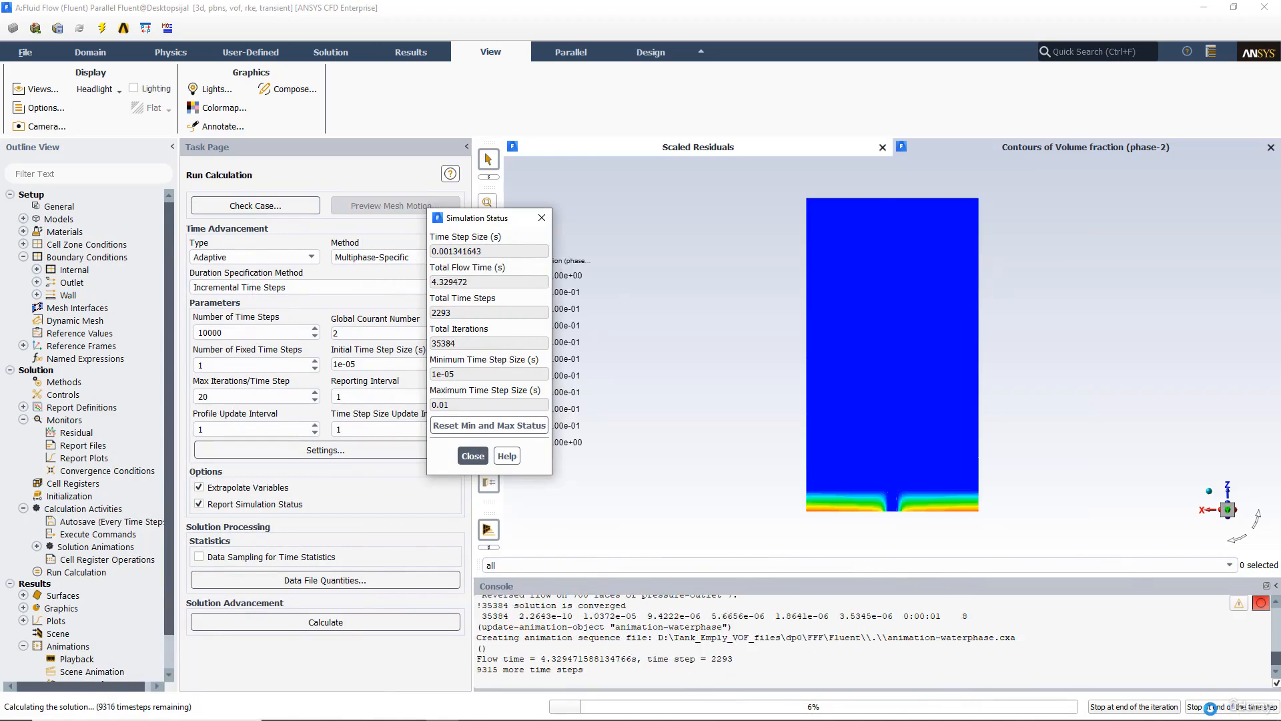
Step: Stop the calculation at the end of the current time step and acknowledge completion
left_click(1211, 707)
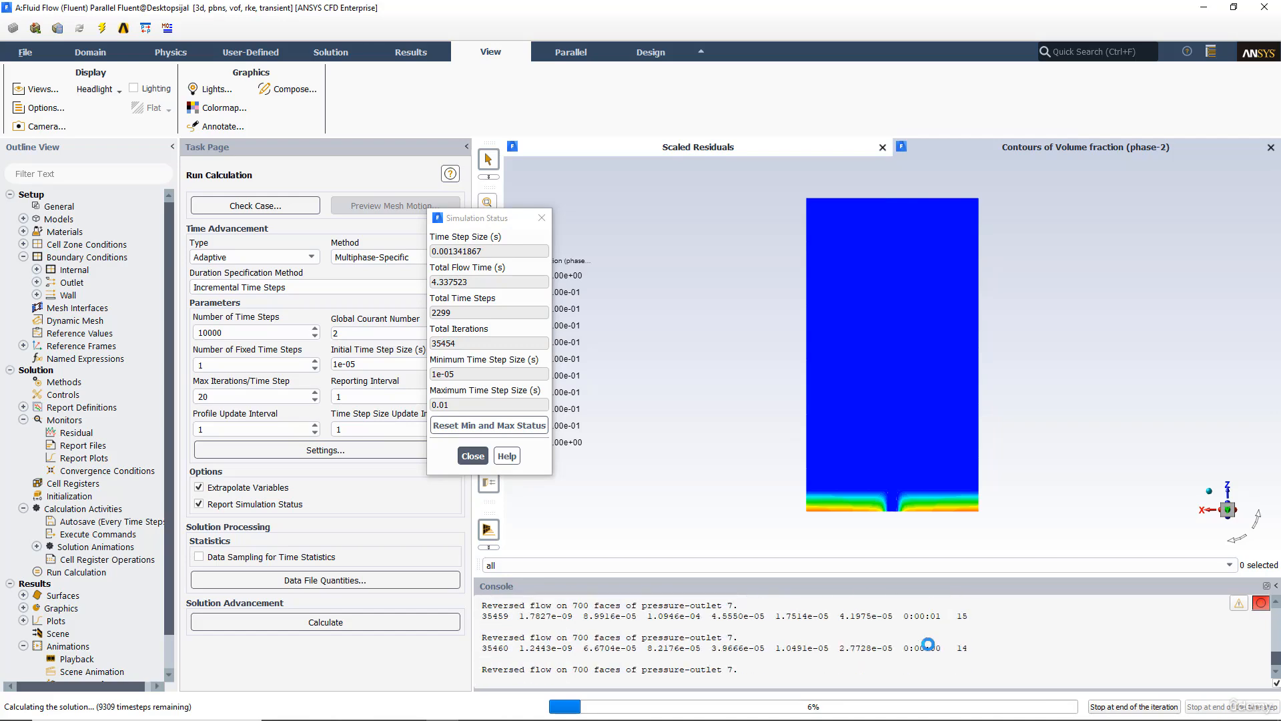
key("ctrl+c")
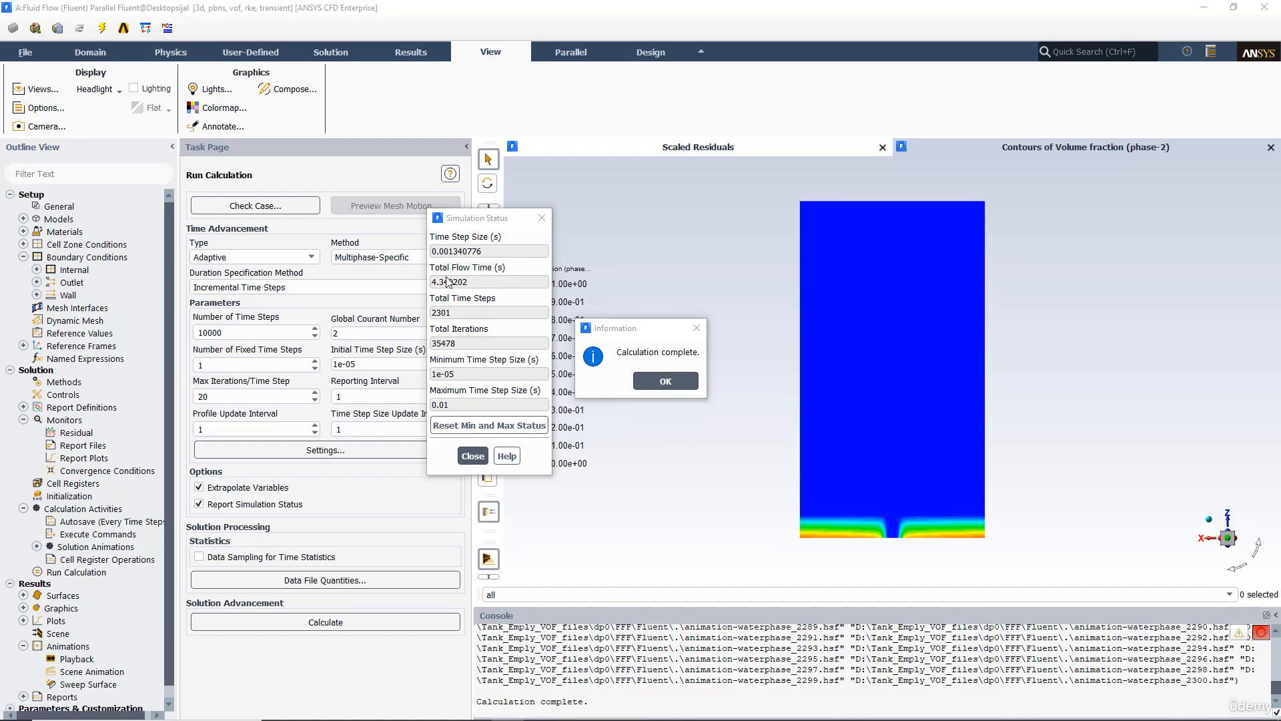
left_click(644, 383)
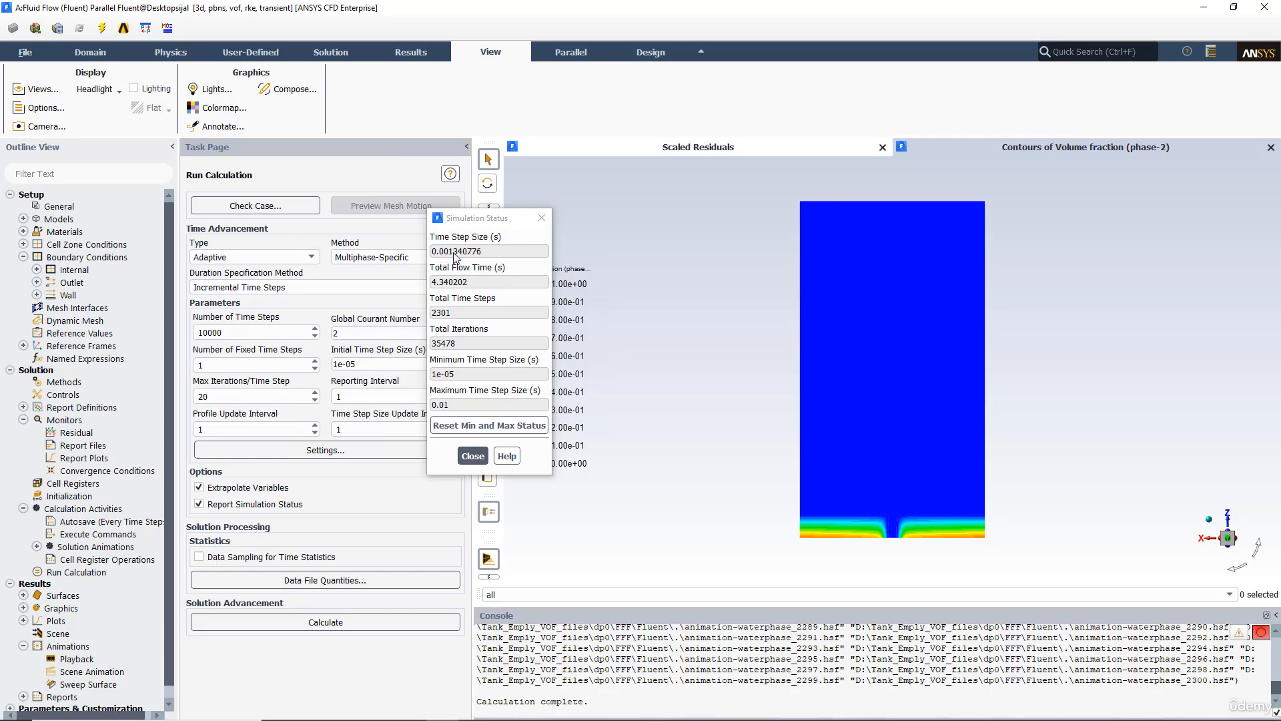
Step: Open Calculator over the slide and divide 4.3828 by 0.0005, then close it
left_click(337, 708)
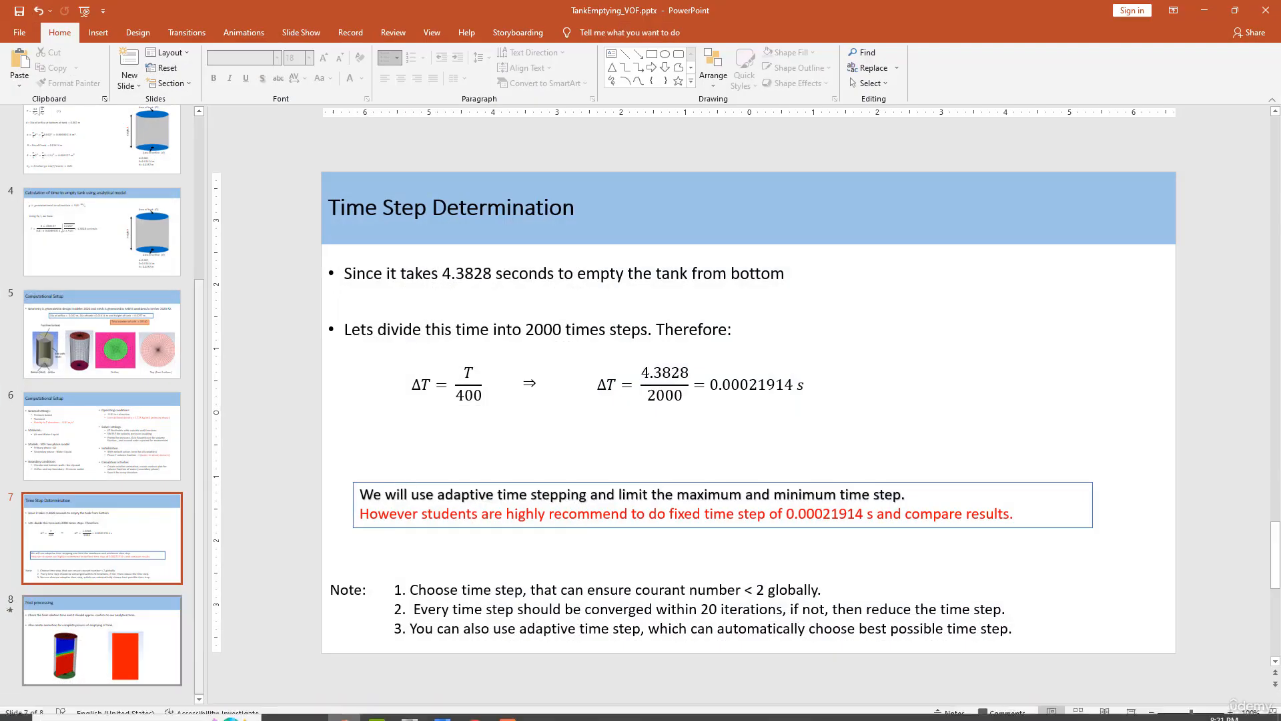
left_click(77, 707)
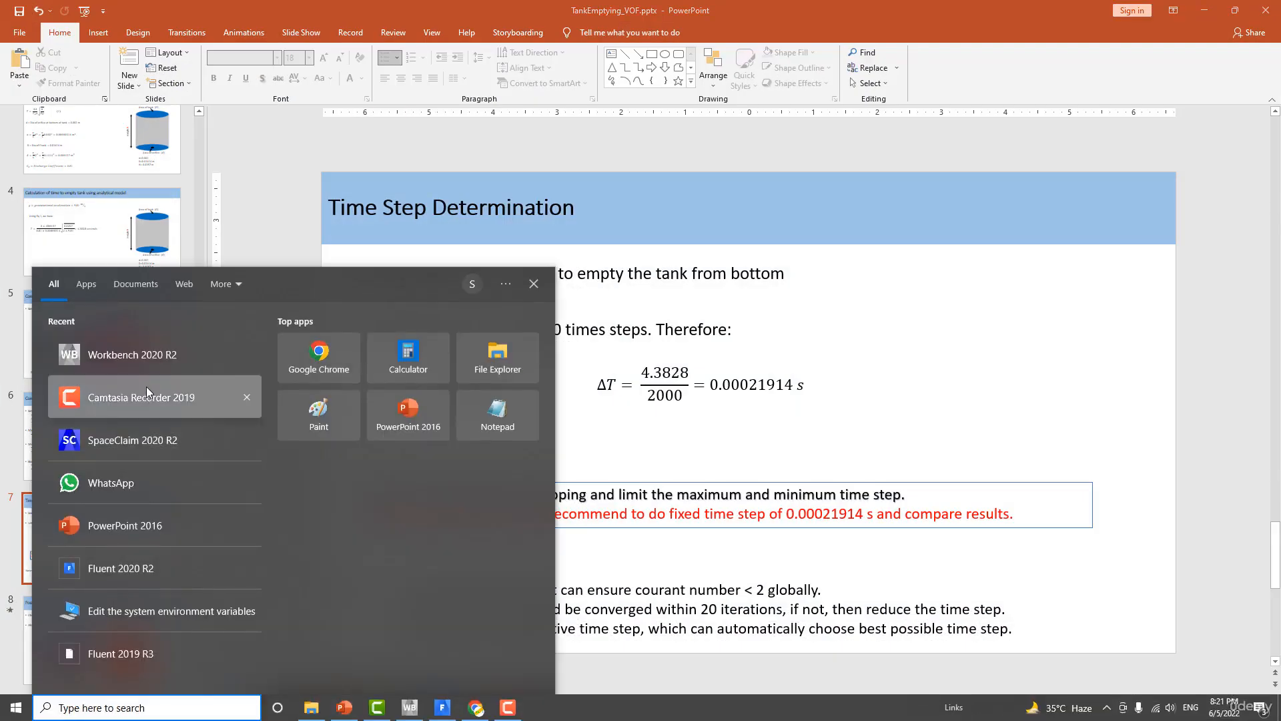
left_click(403, 373)
type("4.3")
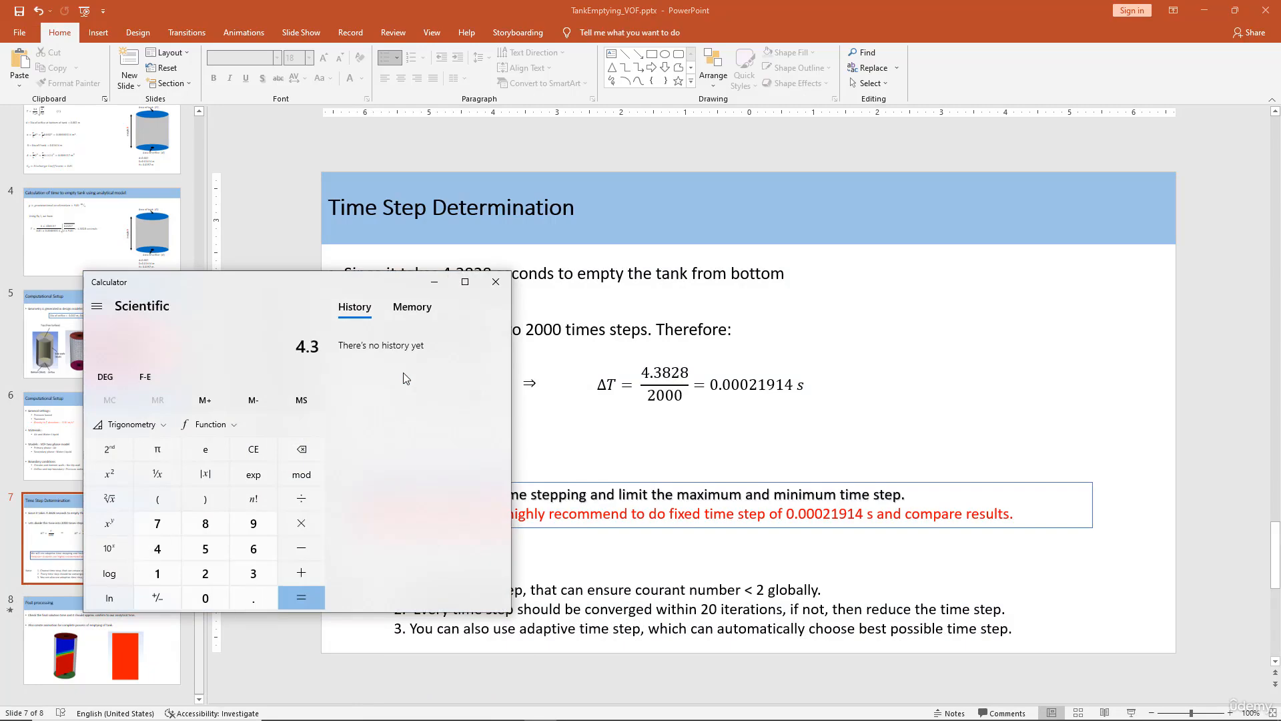
type("828/0.00")
type("05")
key("Return")
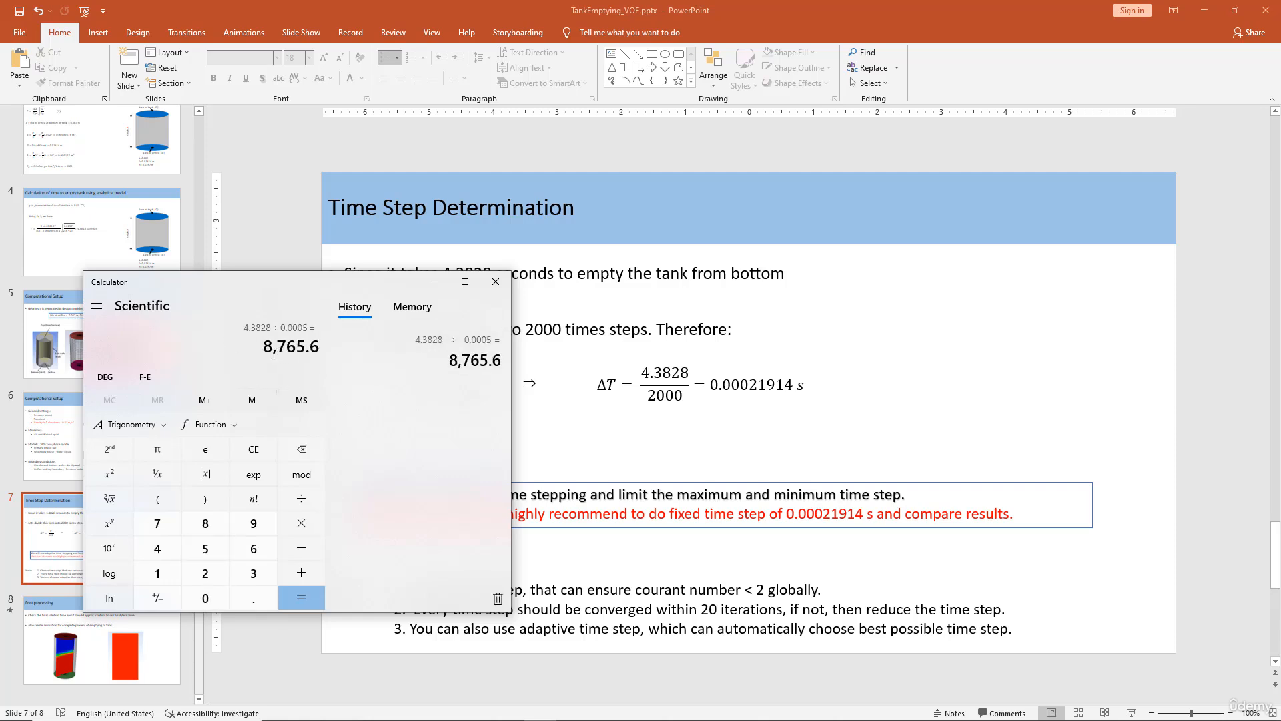
left_click(434, 282)
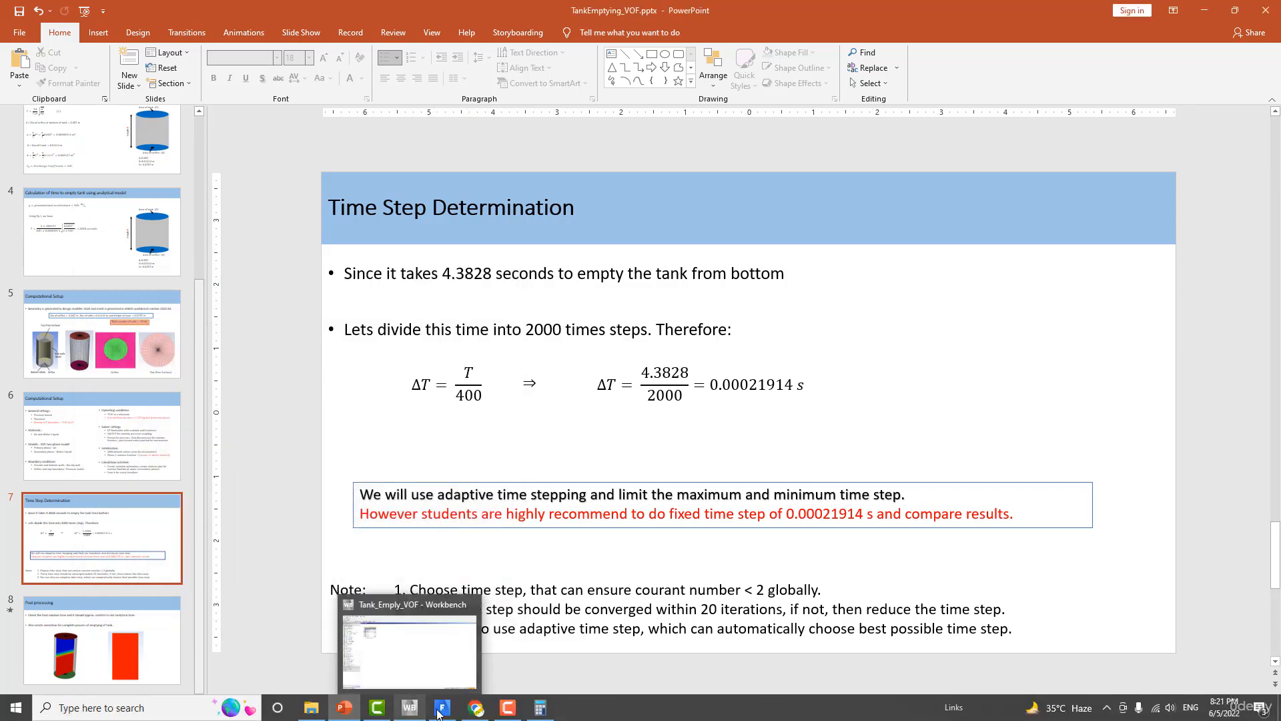
Step: Return to Fluent and close the simulation status window
left_click(432, 622)
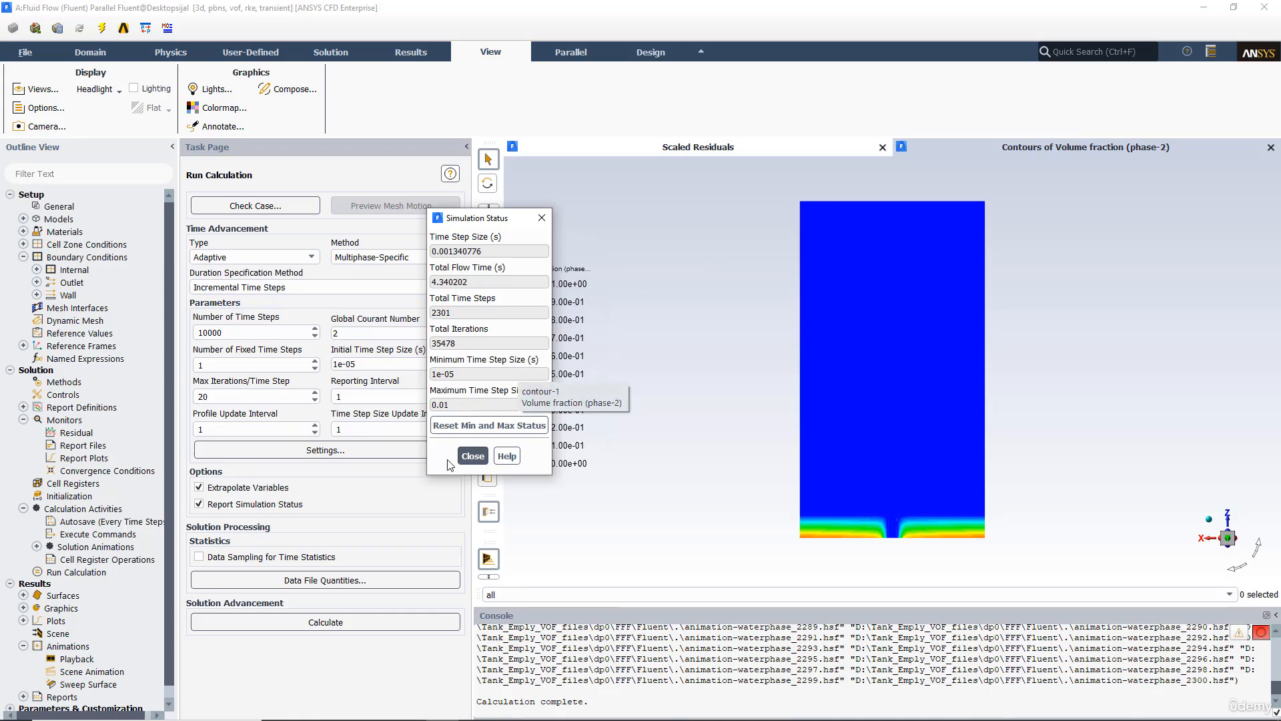
left_click(467, 458)
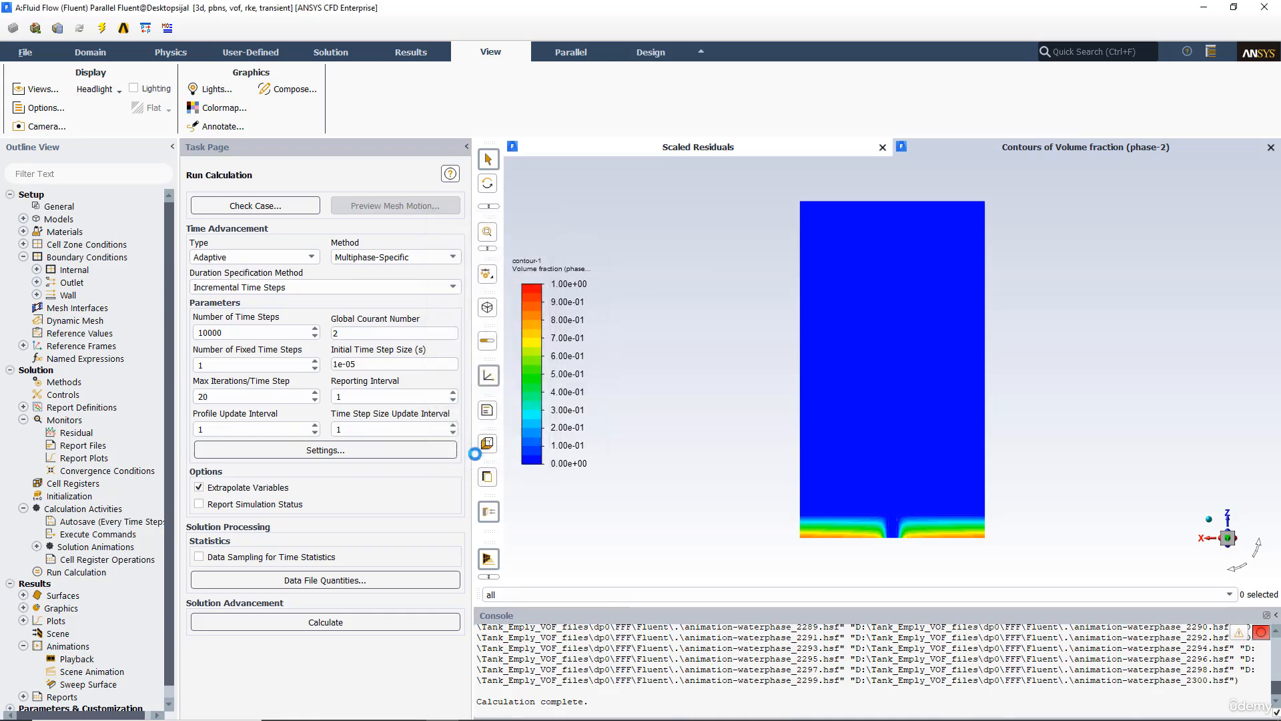
Step: Save the project, applying the changed settings to the current calculation only
left_click(24, 54)
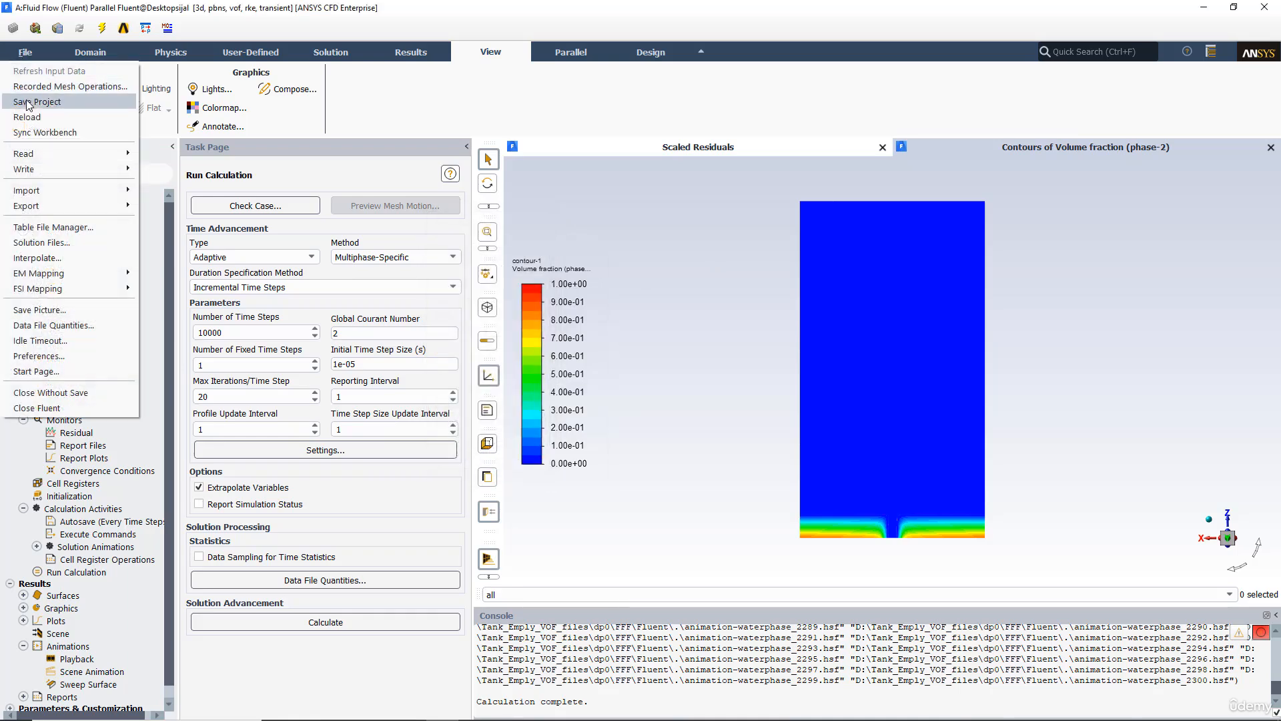
left_click(27, 103)
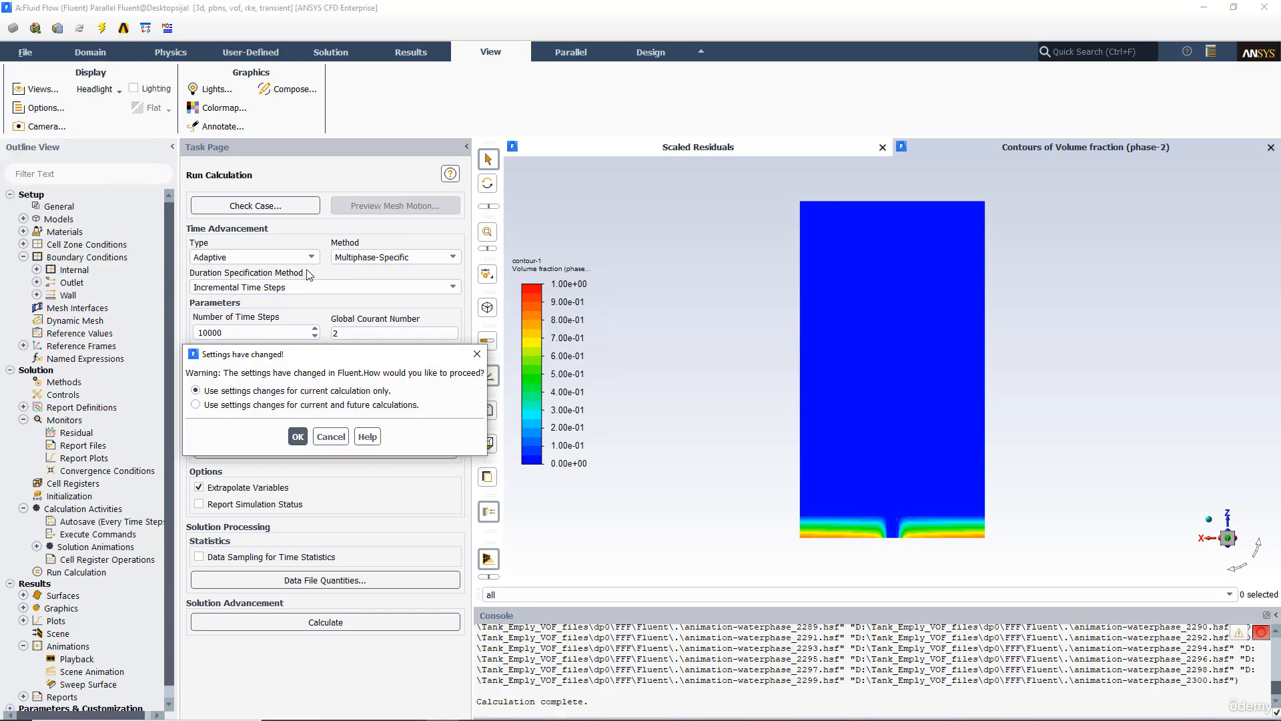
left_click(294, 435)
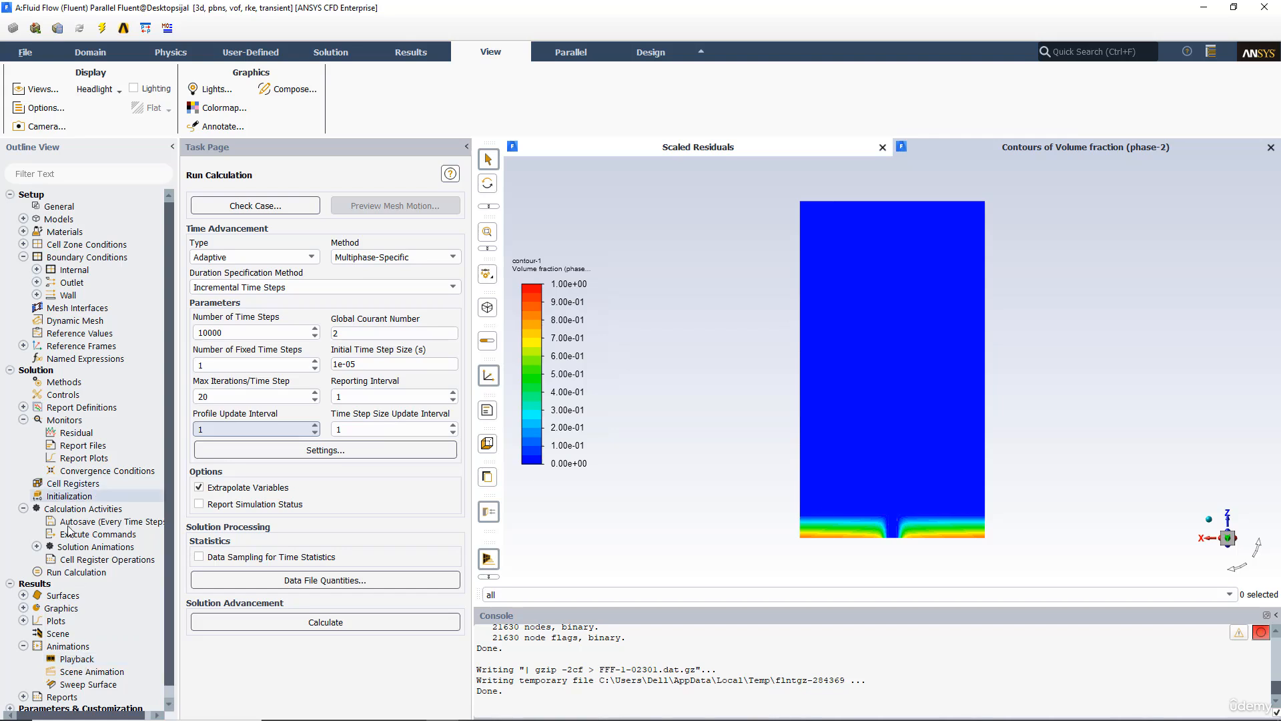
Step: Open Animation Playback for the animation-waterphase sequence and write it out as a Video File
left_click(67, 572)
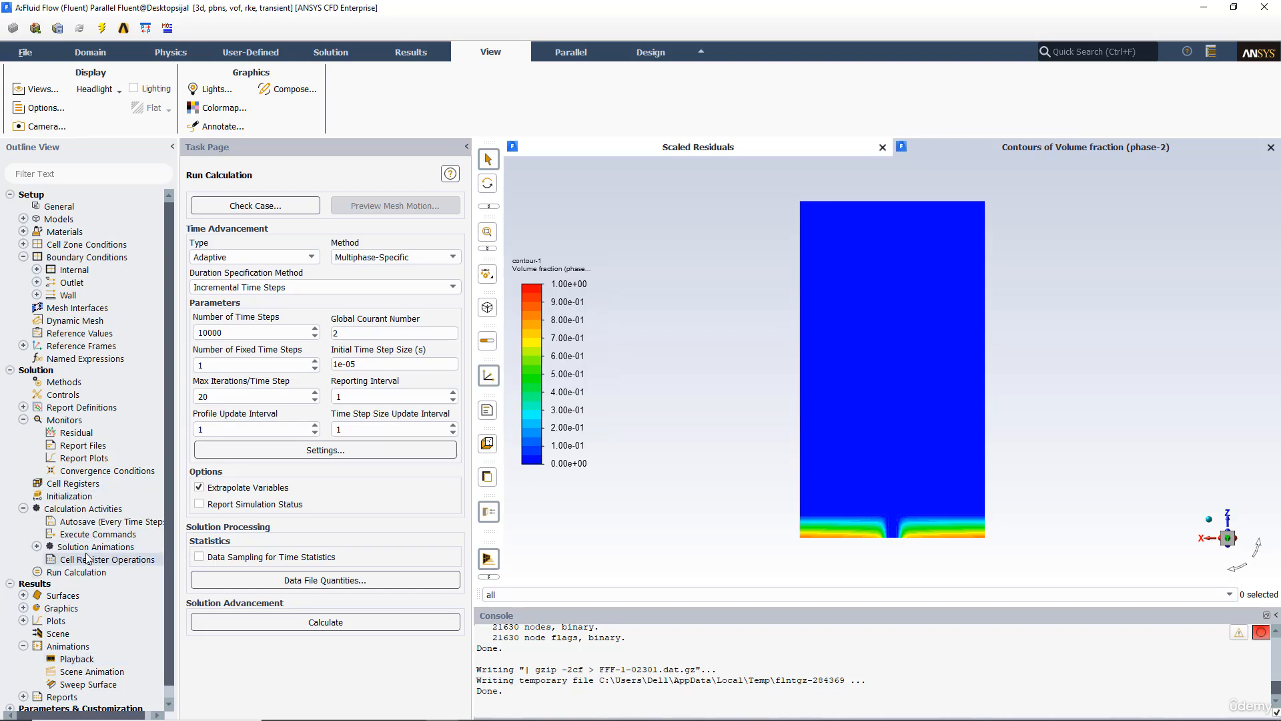
left_click(37, 547)
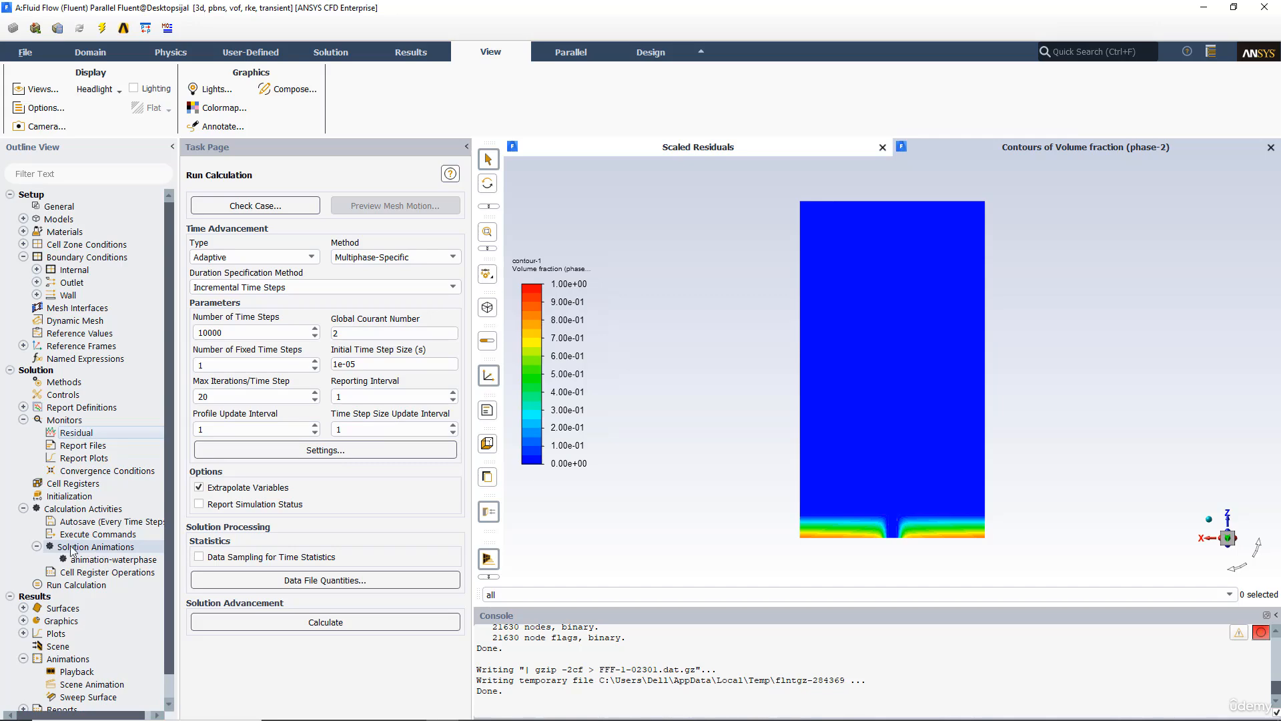
double_click(77, 675)
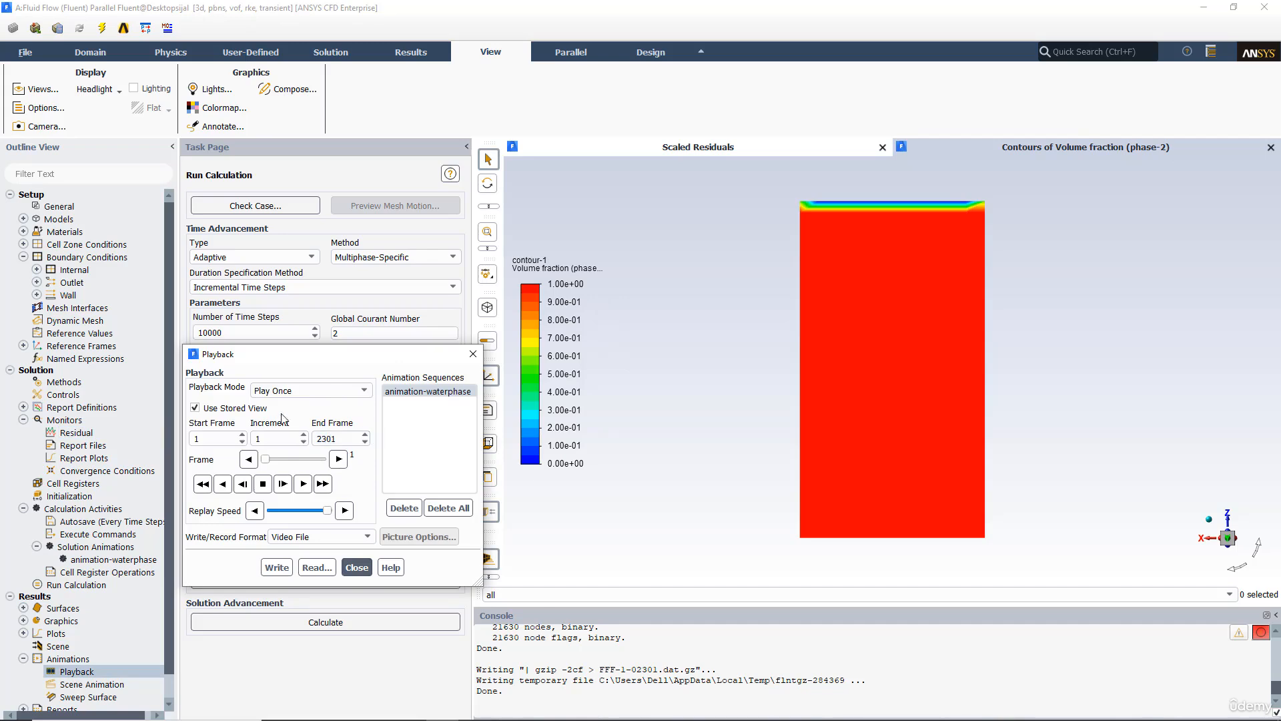
left_click(317, 443)
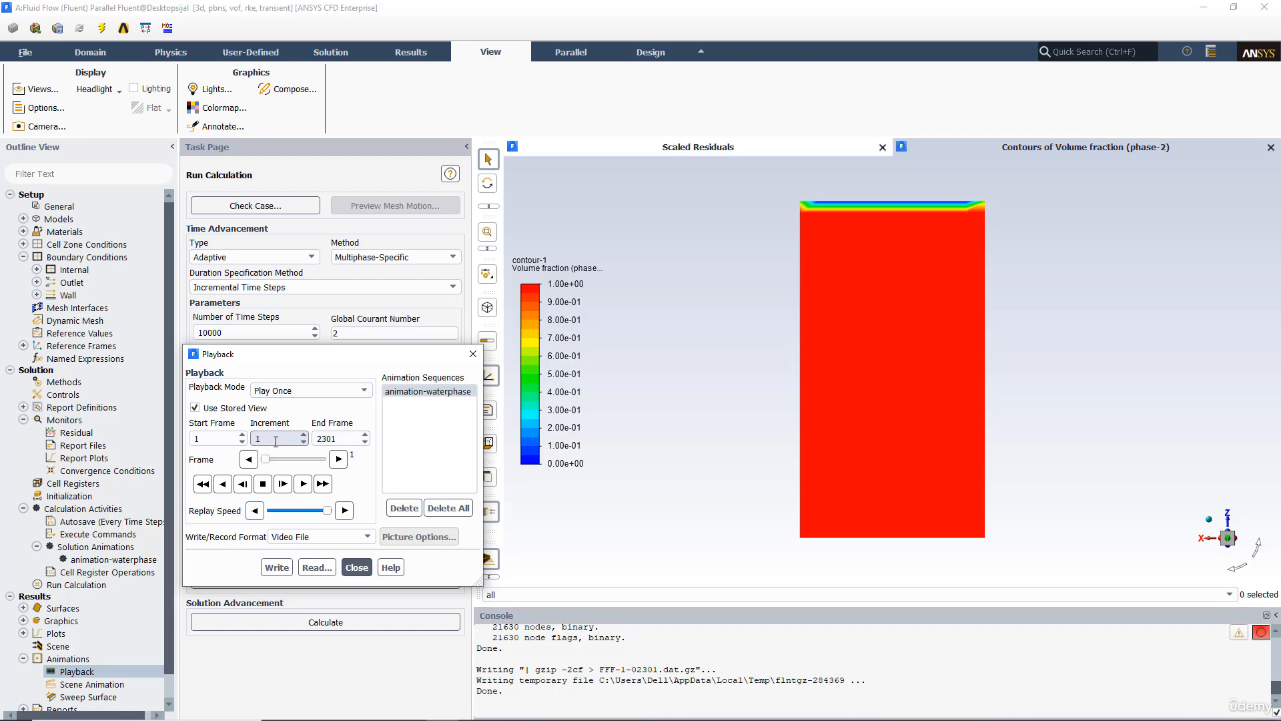
left_click_drag(350, 365, 697, 347)
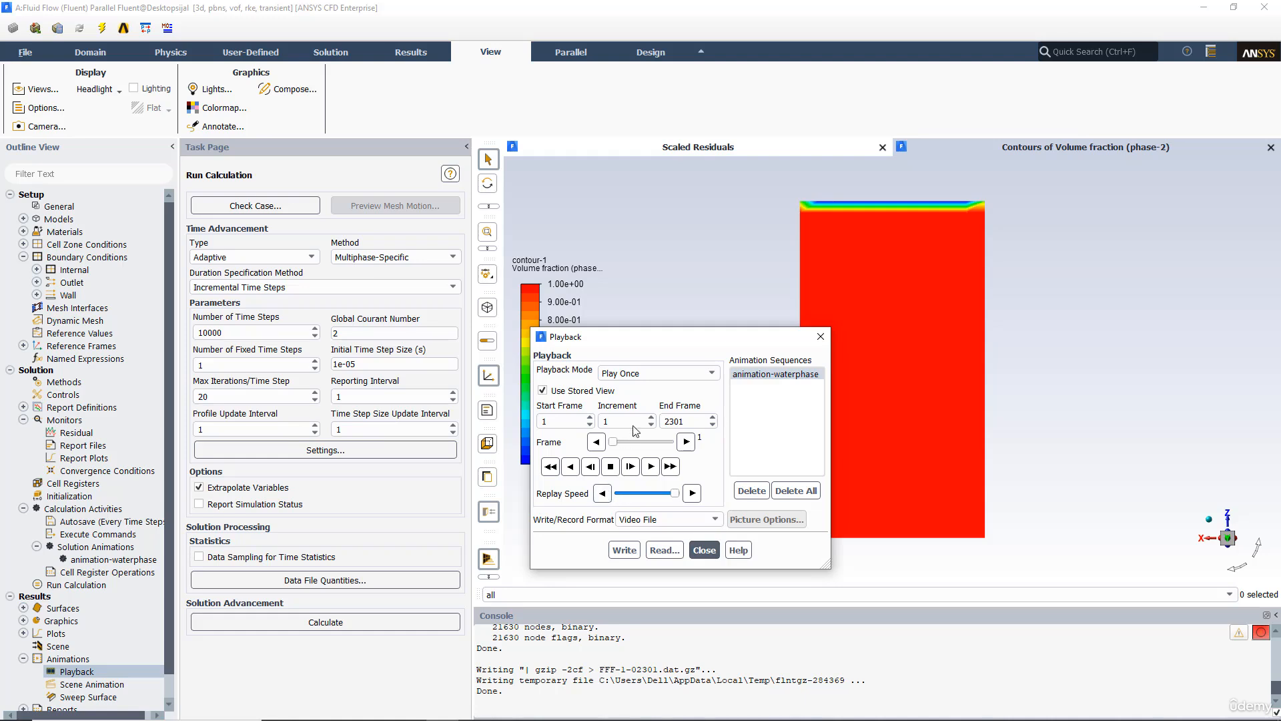
left_click(649, 521)
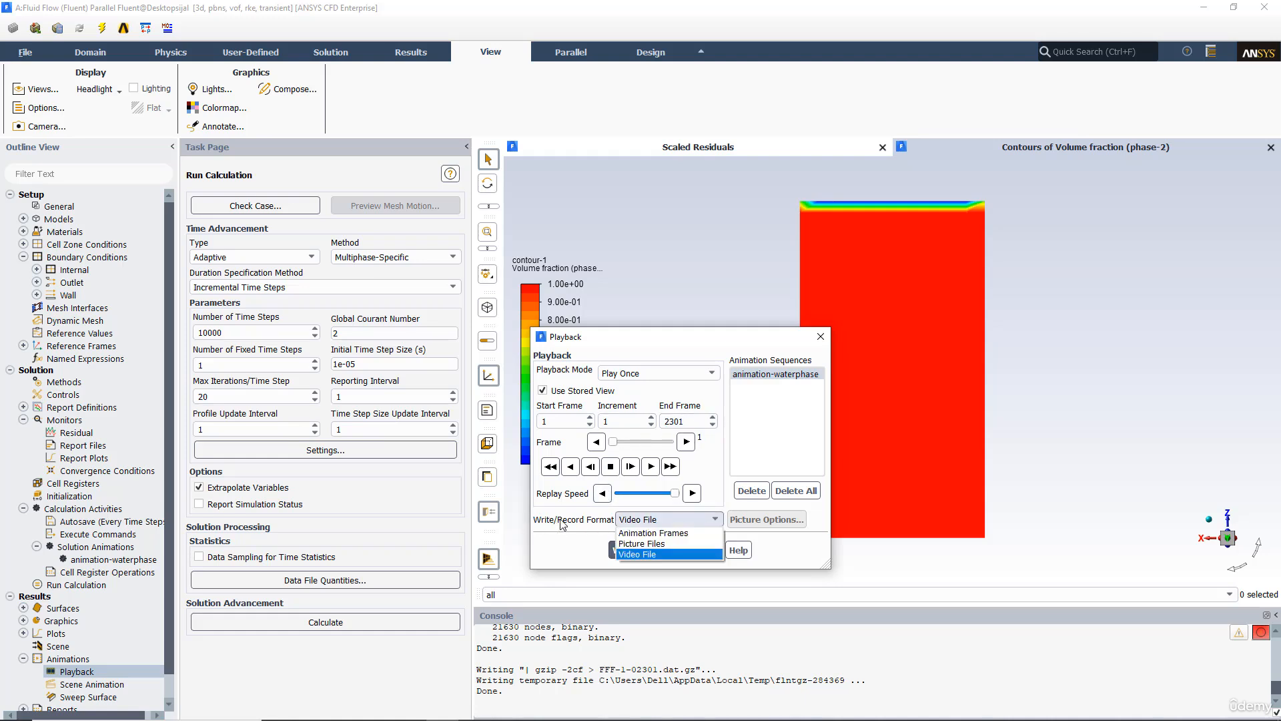
left_click(634, 554)
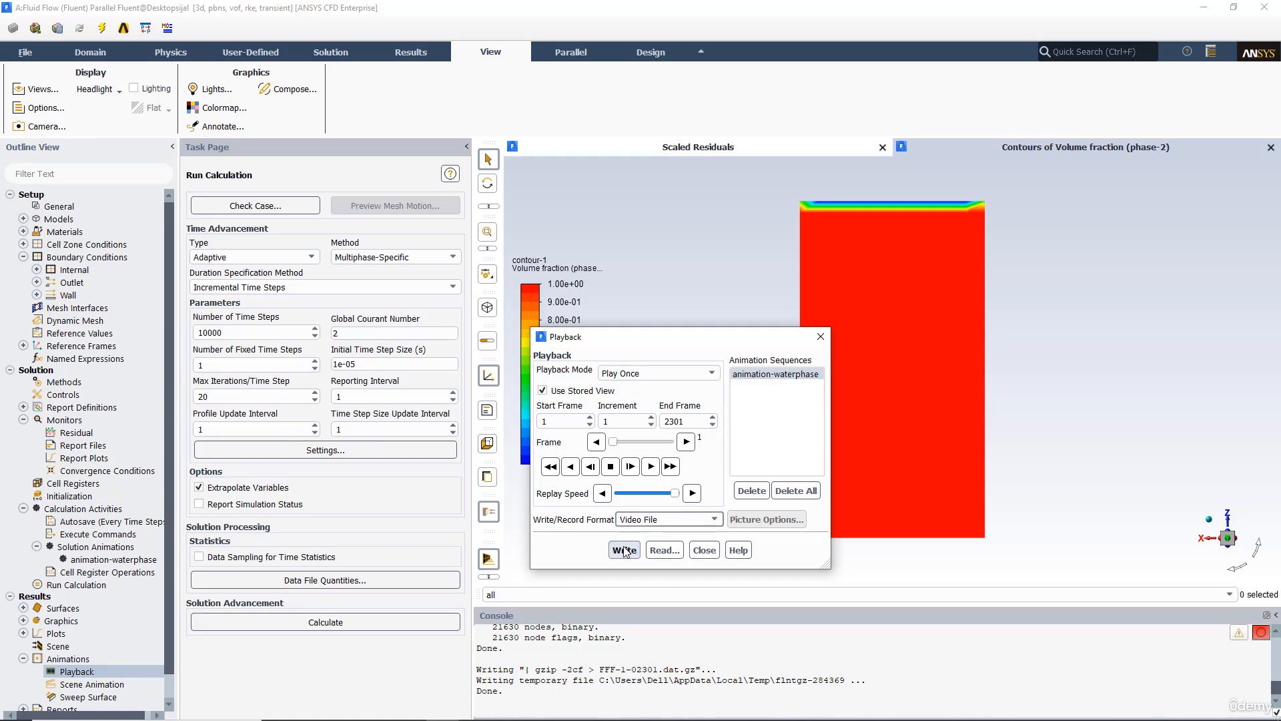
left_click(626, 552)
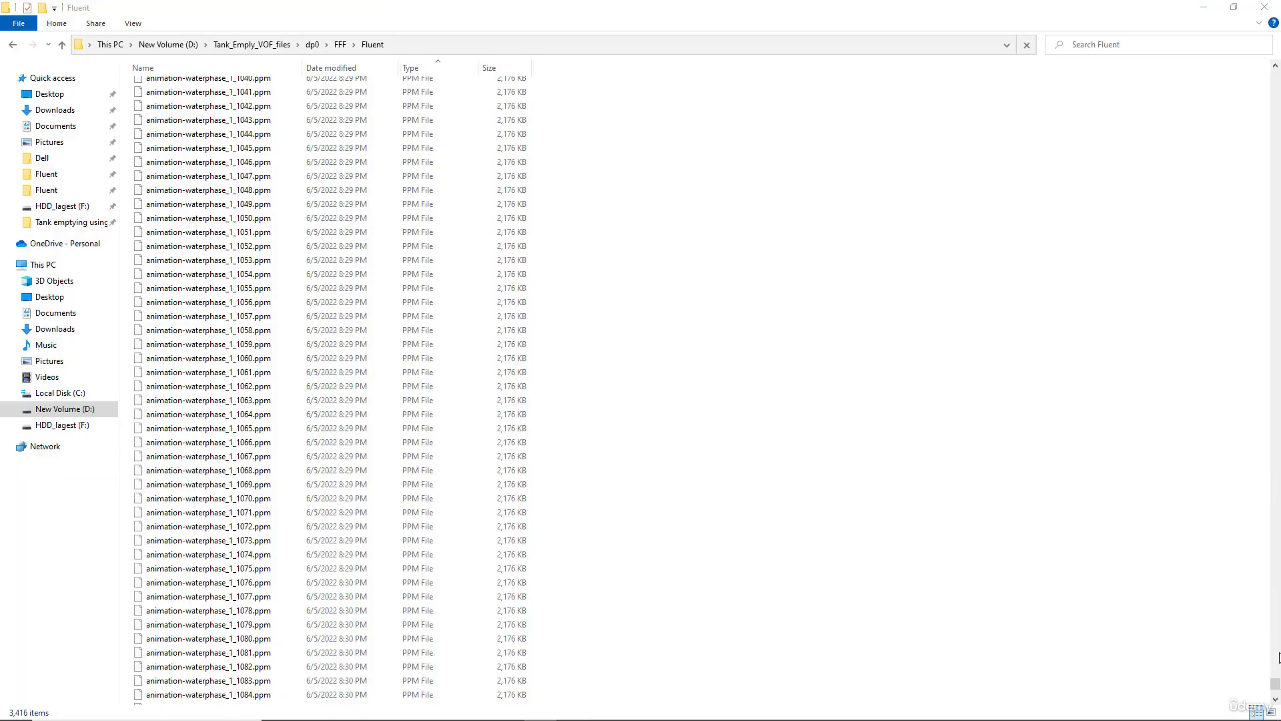
Step: Browse the D:\Tank_Emply_VOF_files\dp0\FFF\Fluent folder and examine the written animation frame and video files
left_click_drag(1279, 688, 1275, 707)
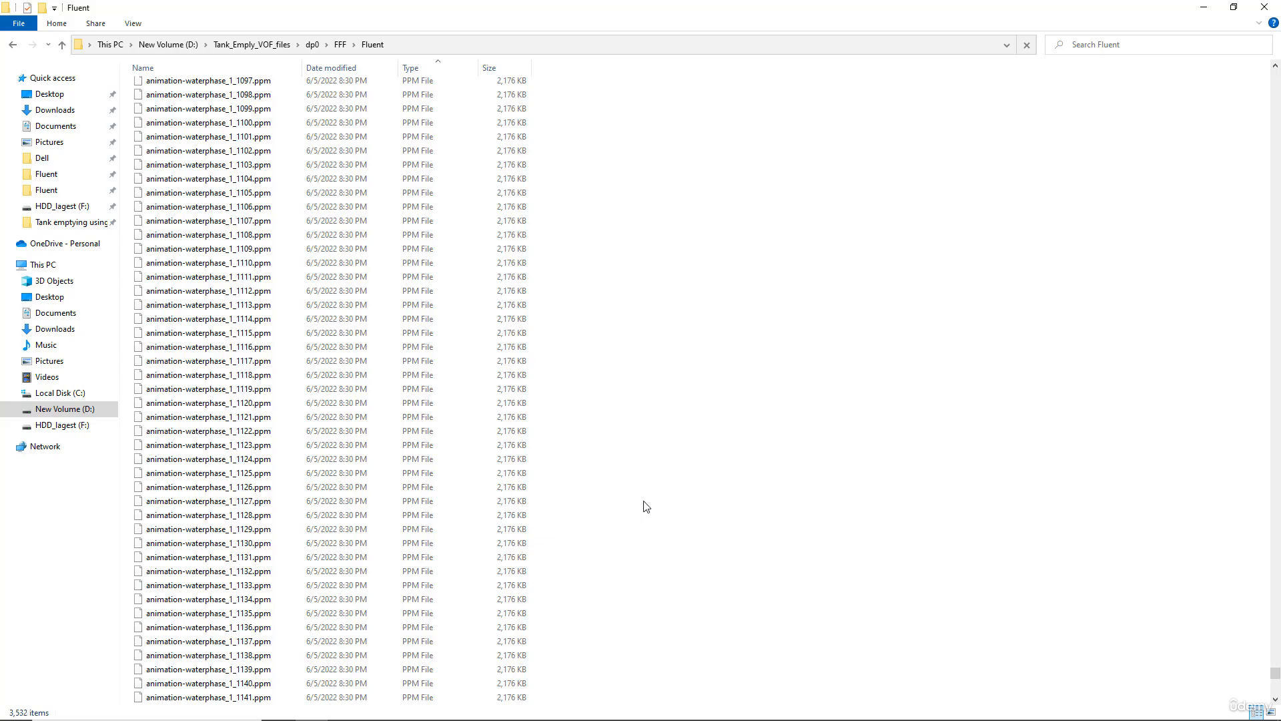
scroll(687, 544, "down", 20)
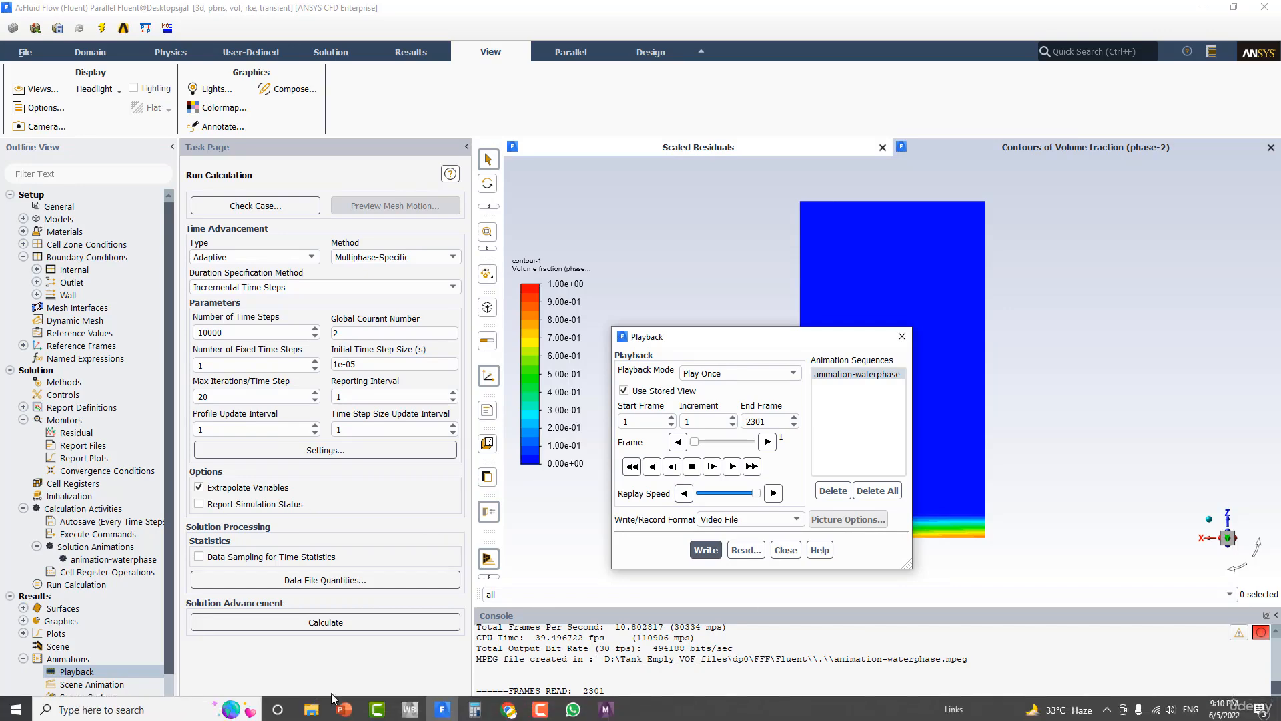
left_click(311, 707)
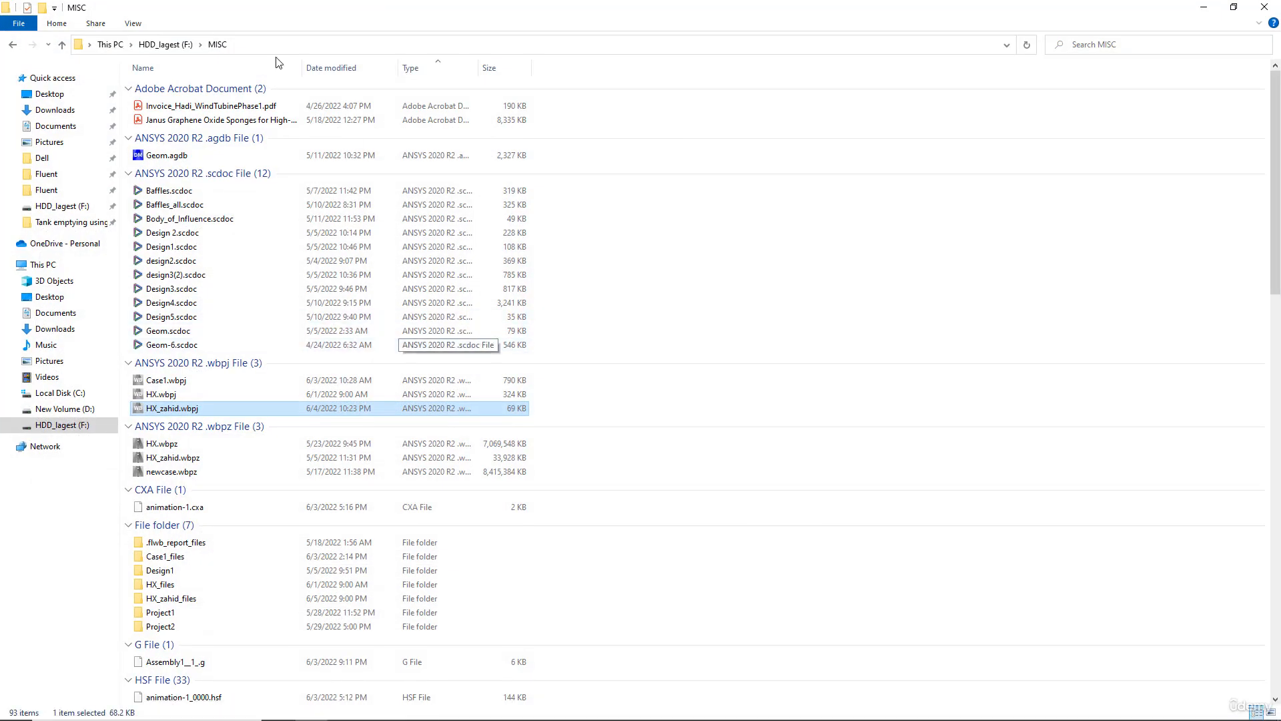
left_click(59, 410)
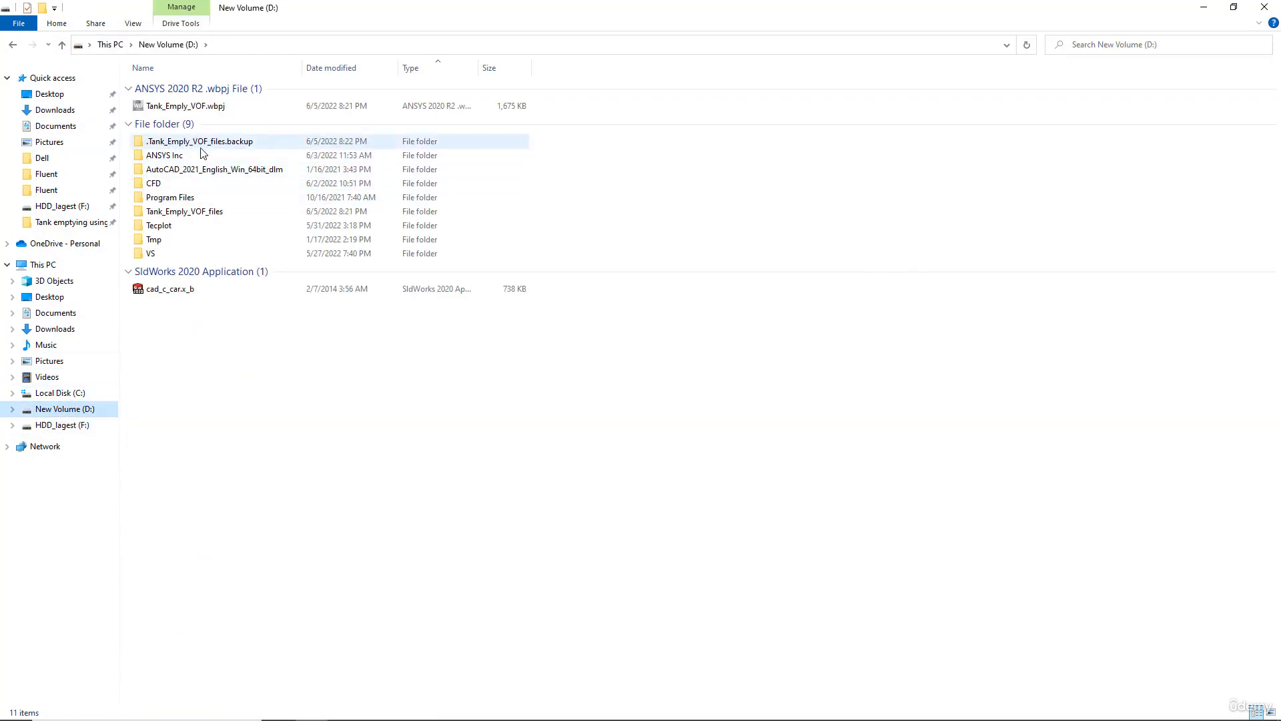
double_click(160, 211)
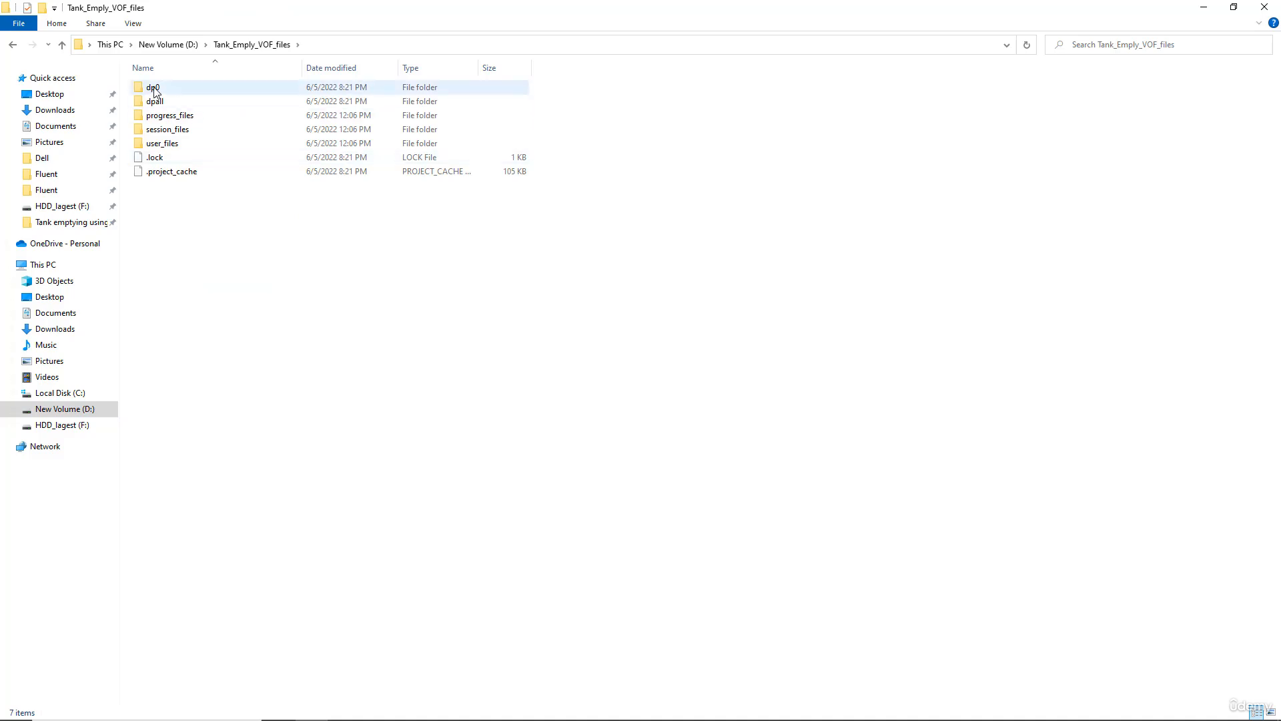
double_click(154, 89)
double_click(154, 88)
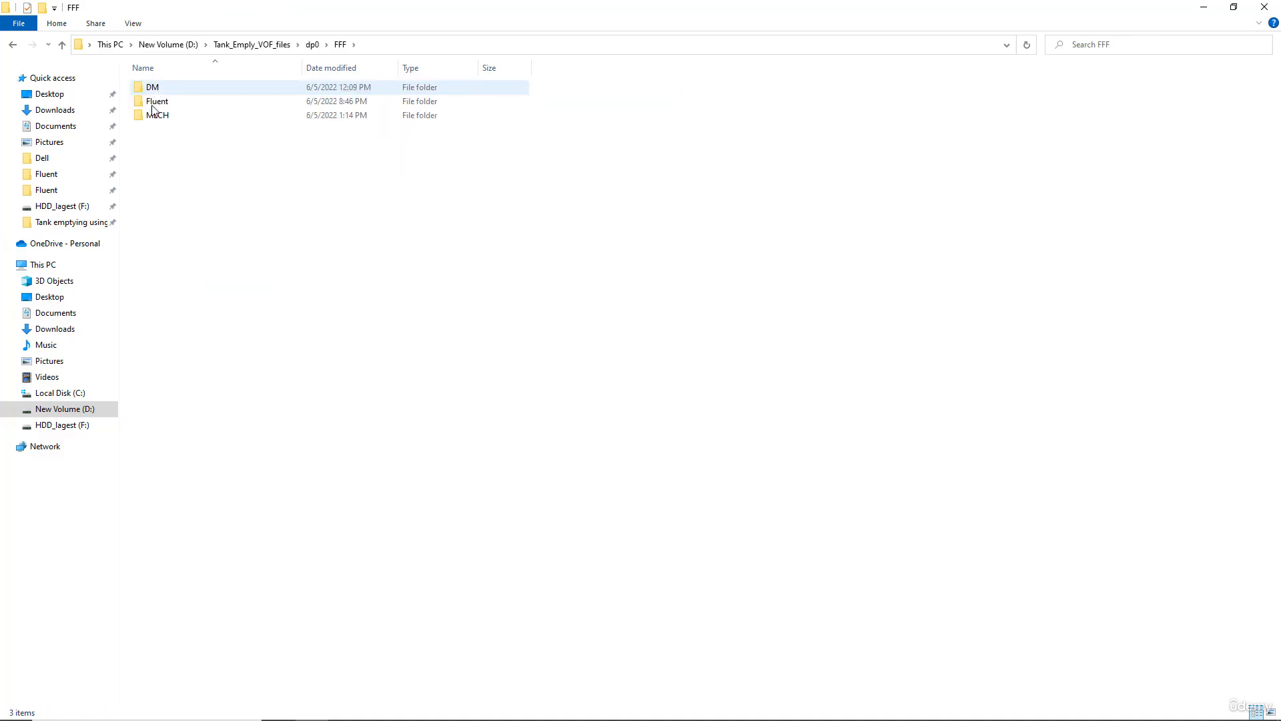
double_click(155, 104)
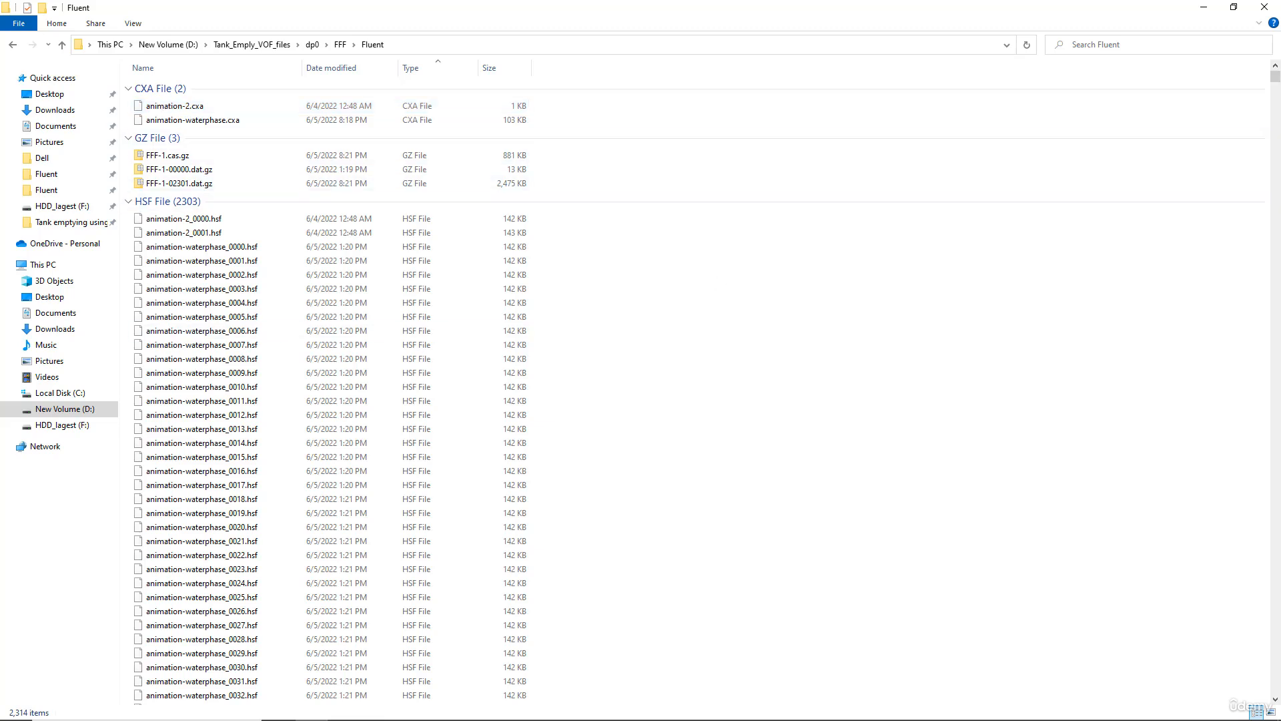
scroll(1279, 82, "down", 9)
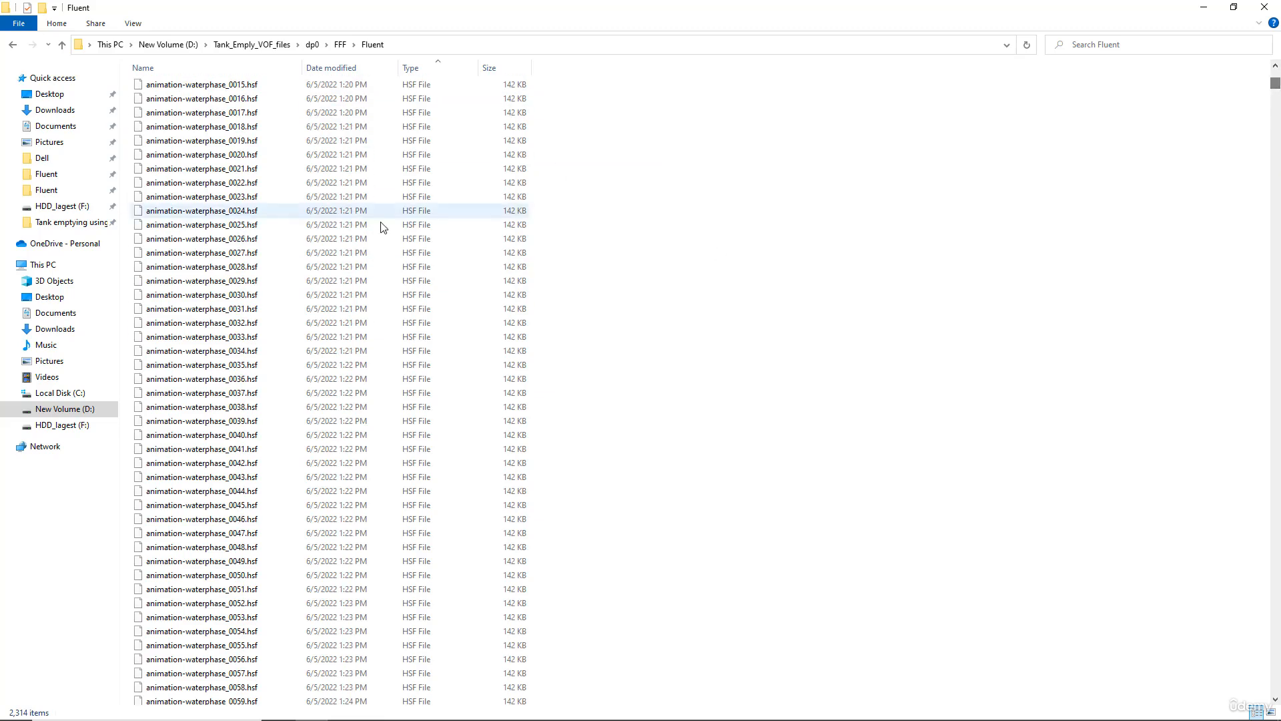
left_click_drag(1275, 86, 1276, 694)
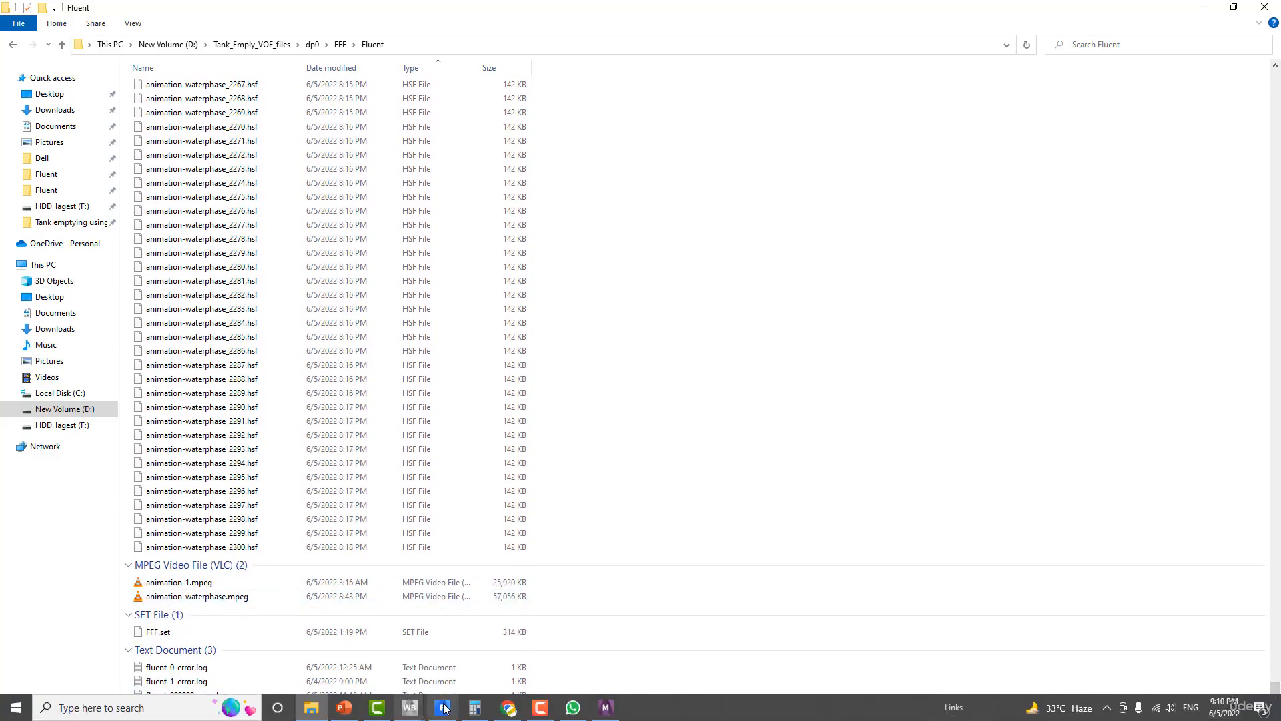
Step: Minimize Fluent and play the animation-waterphase.mpeg video, then minimize the player
left_click(444, 708)
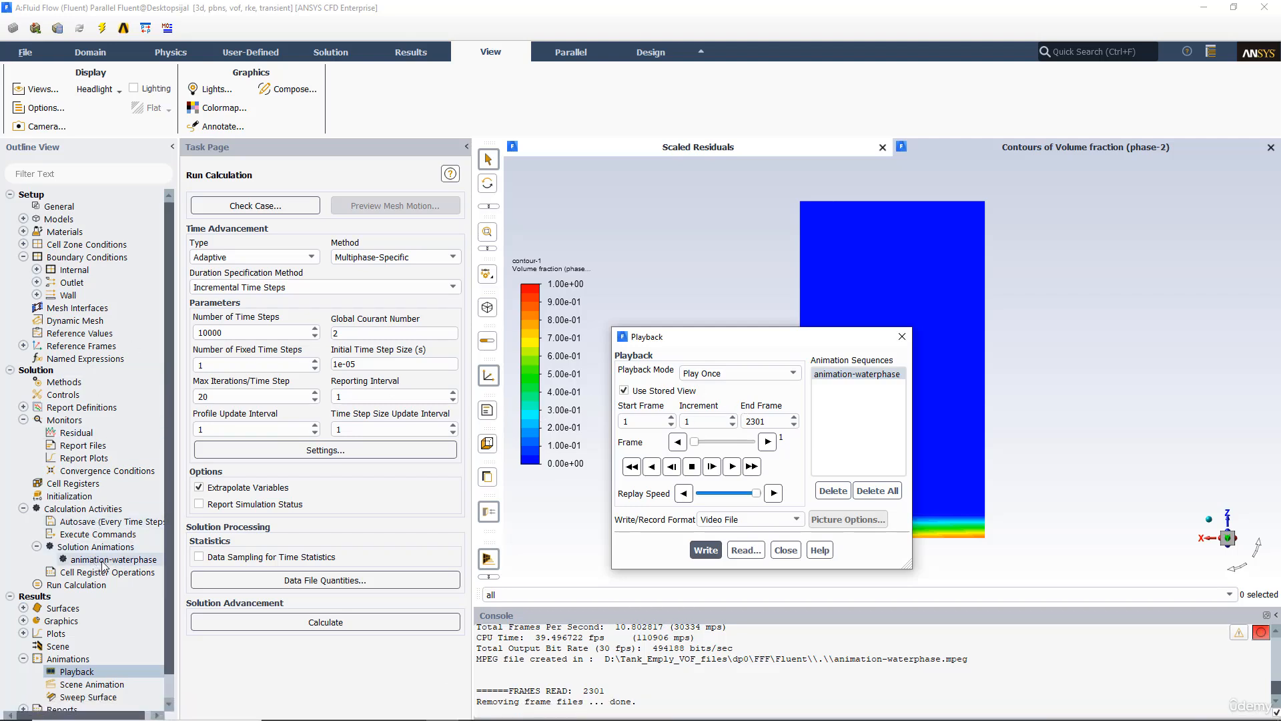
left_click(1203, 8)
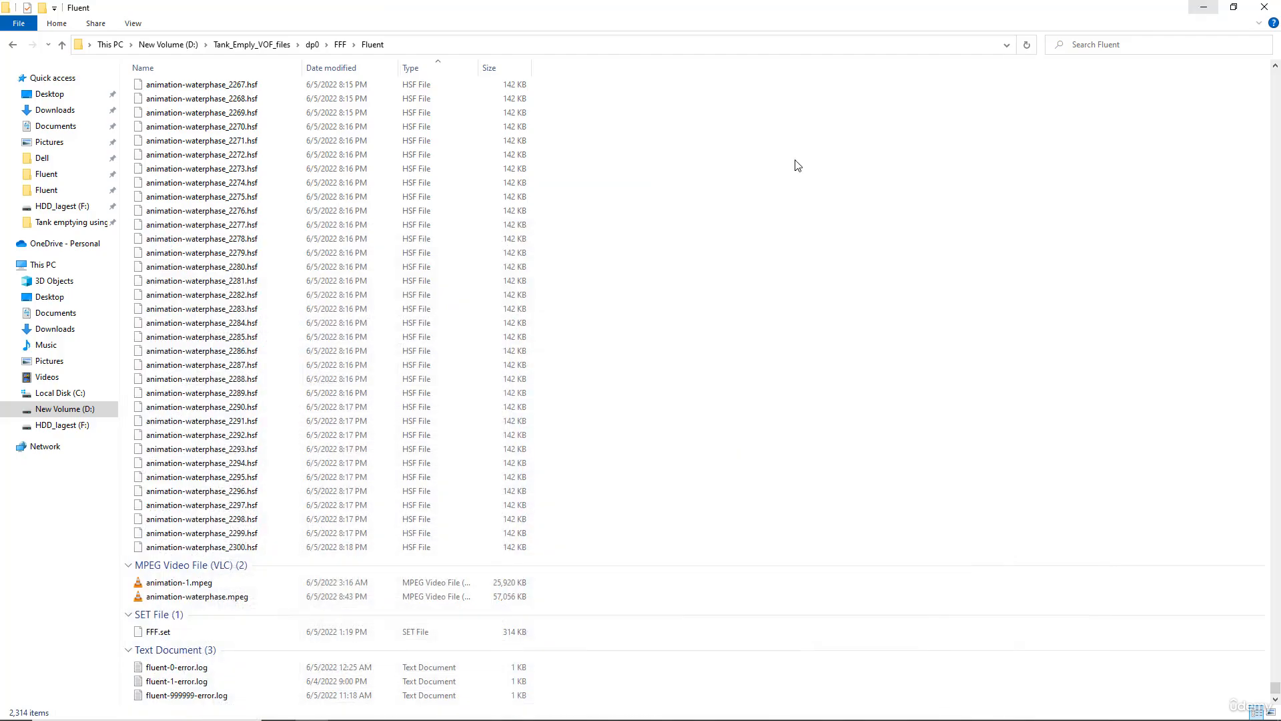
double_click(200, 596)
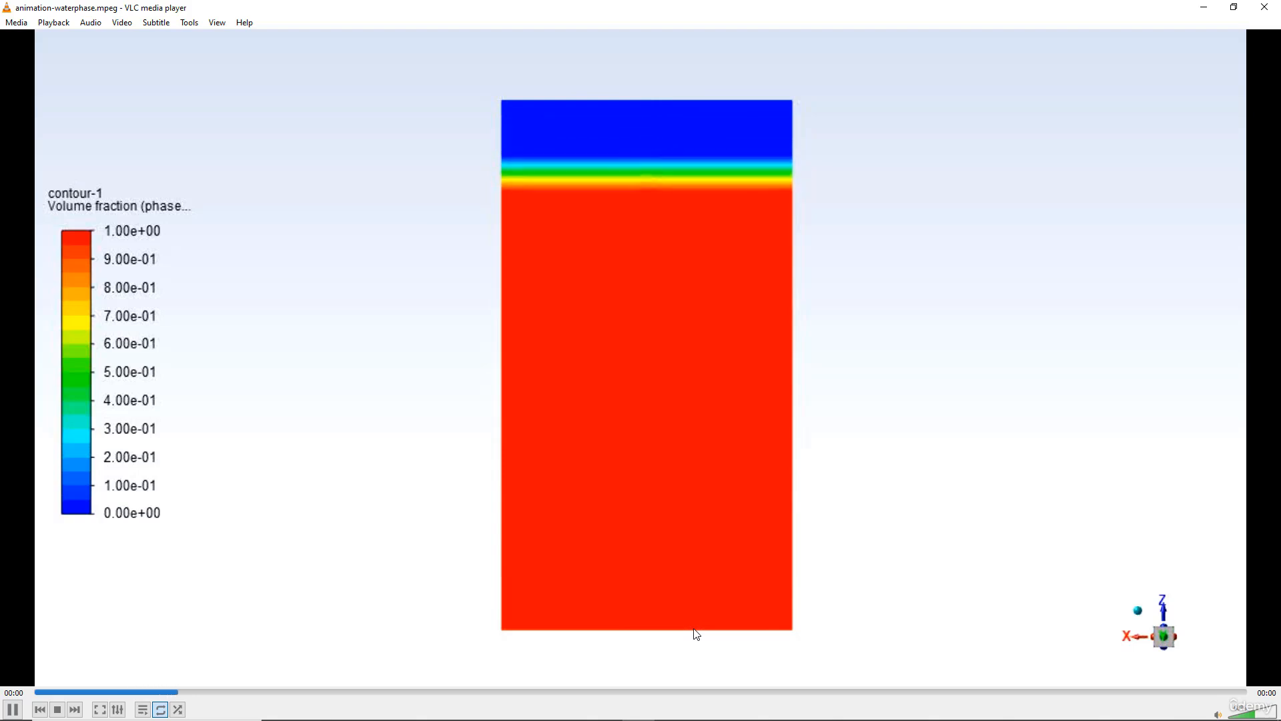
left_click(1201, 8)
Step: Return to Fluent and close the Playback dialog
mouse_move(442, 707)
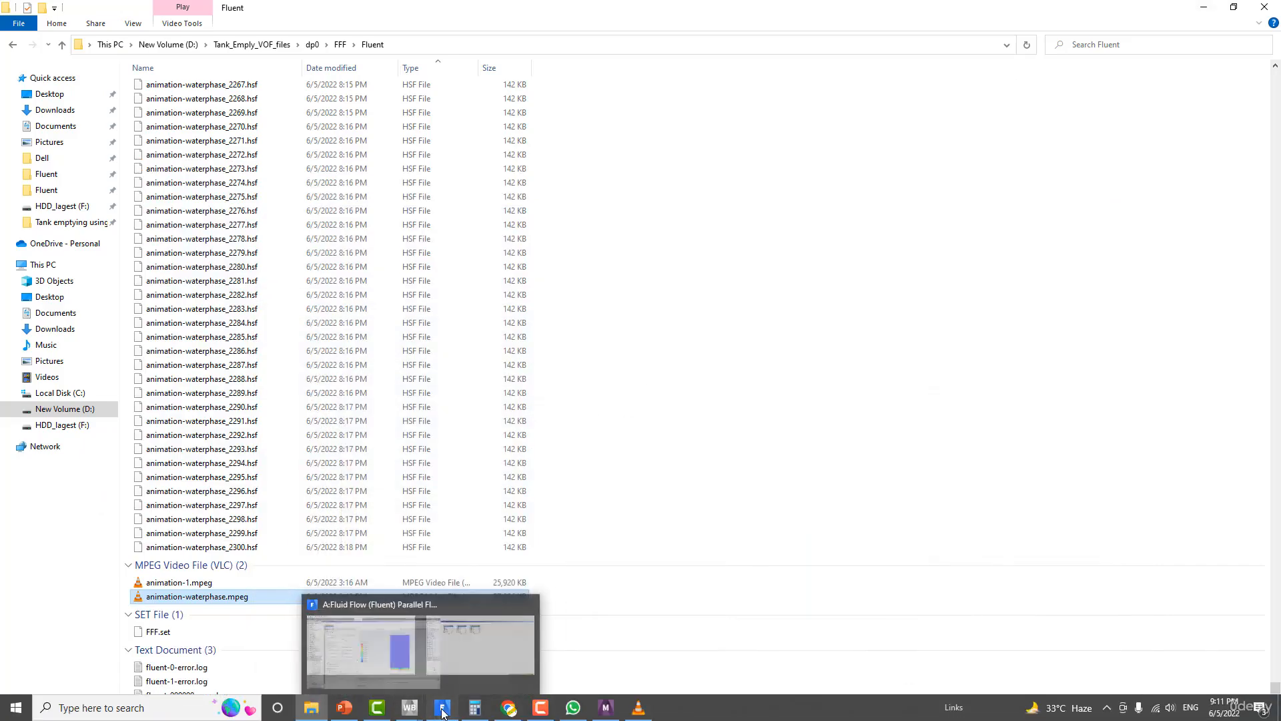
left_click(425, 651)
left_click_drag(724, 321, 454, 258)
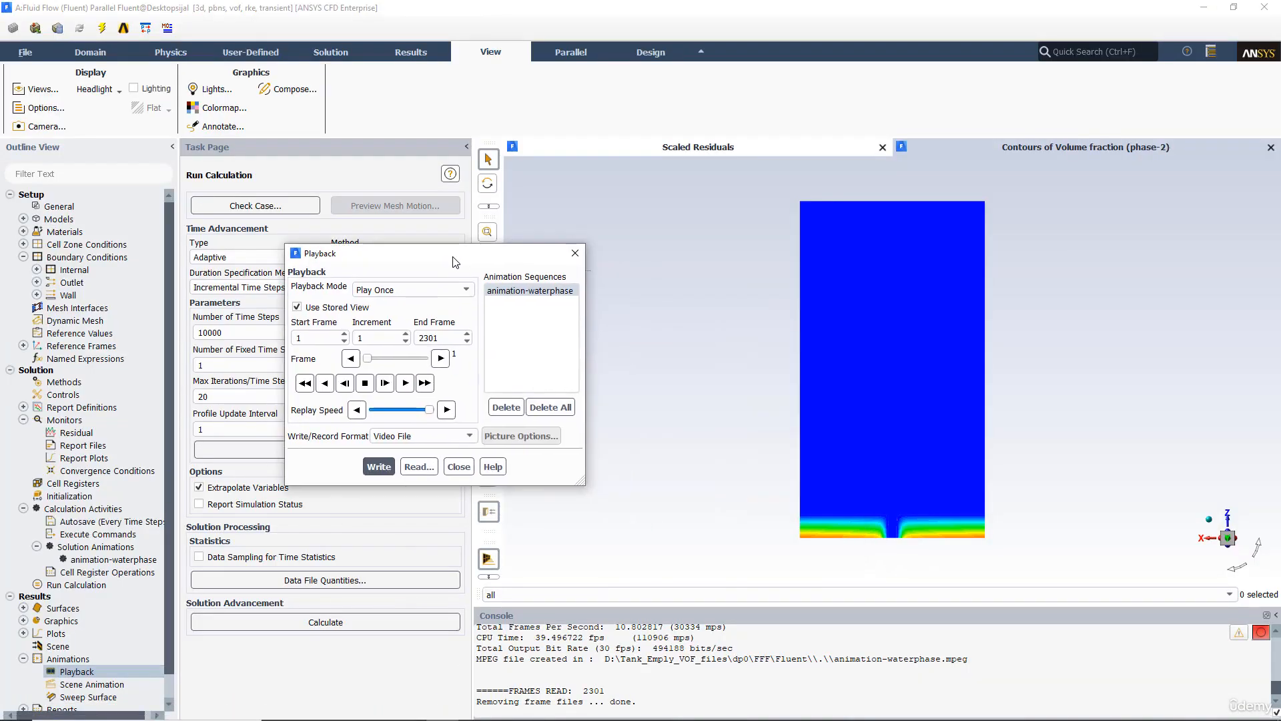
left_click(572, 254)
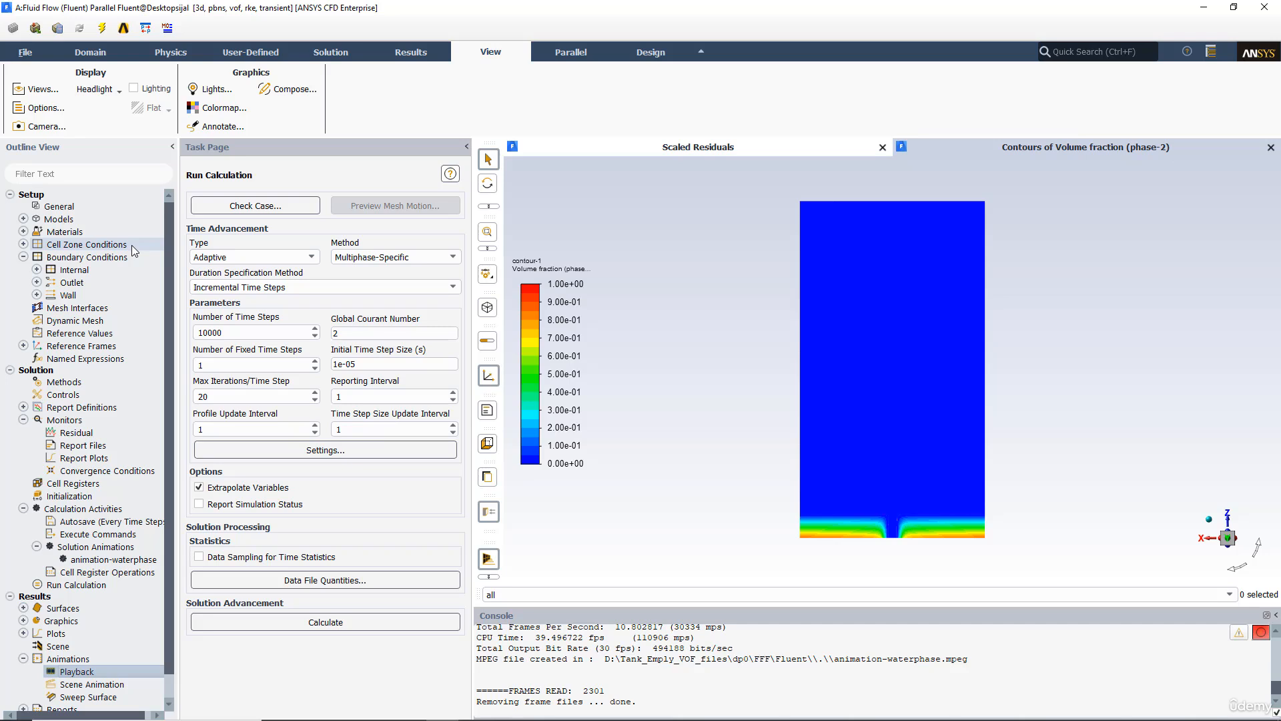
Step: Switch to the browser and scrub through the YouTube tank discharge tutorial's animation playback section
key("alt+Tab")
left_click(563, 327)
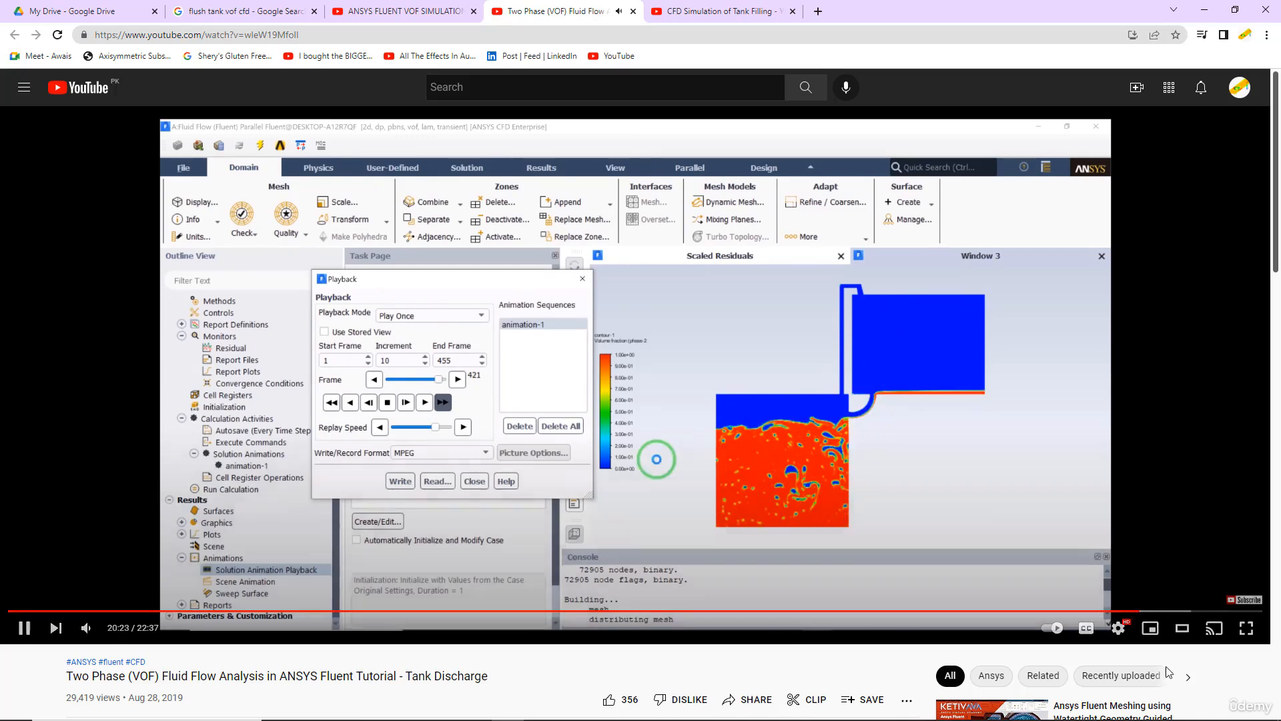
left_click(1111, 611)
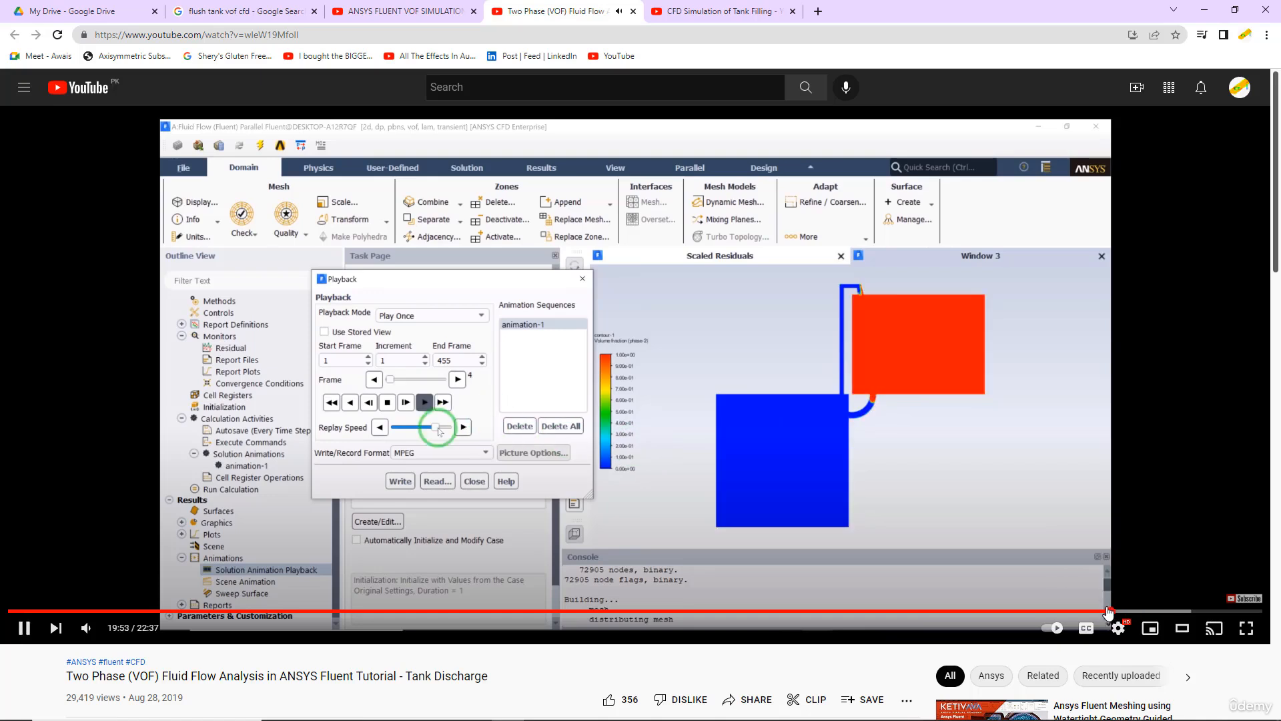
left_click(1101, 610)
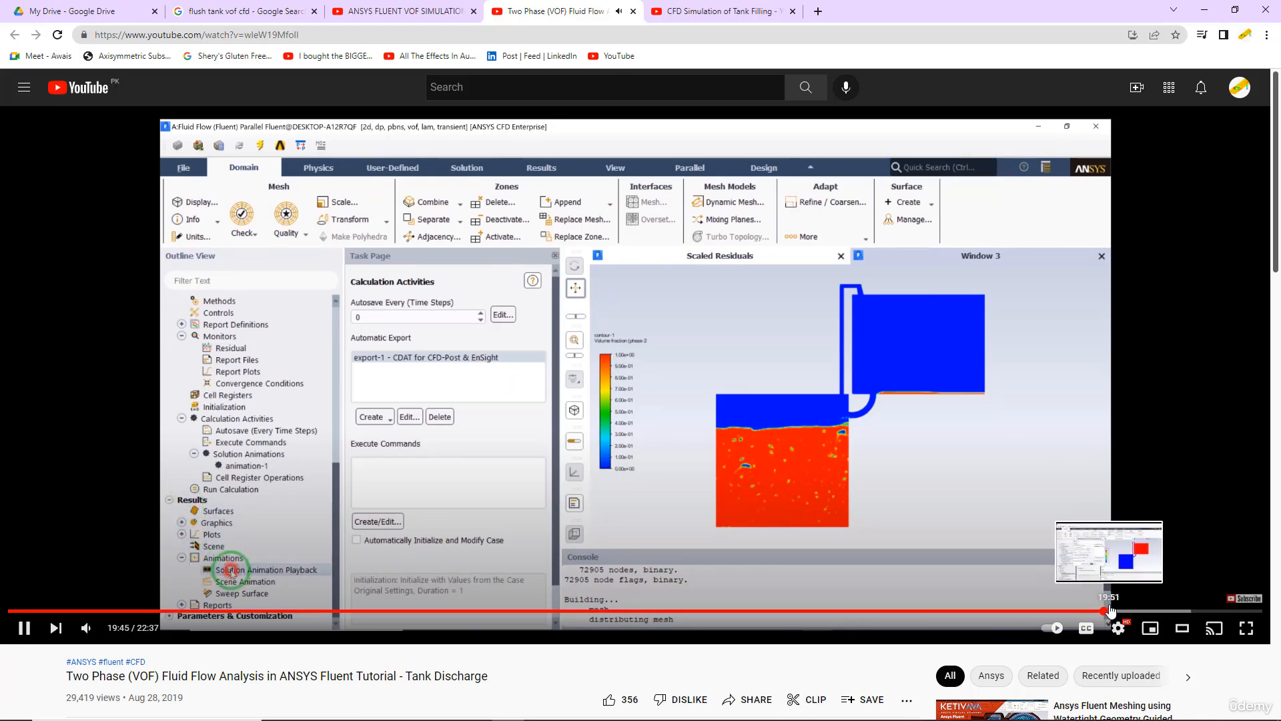
left_click(1110, 611)
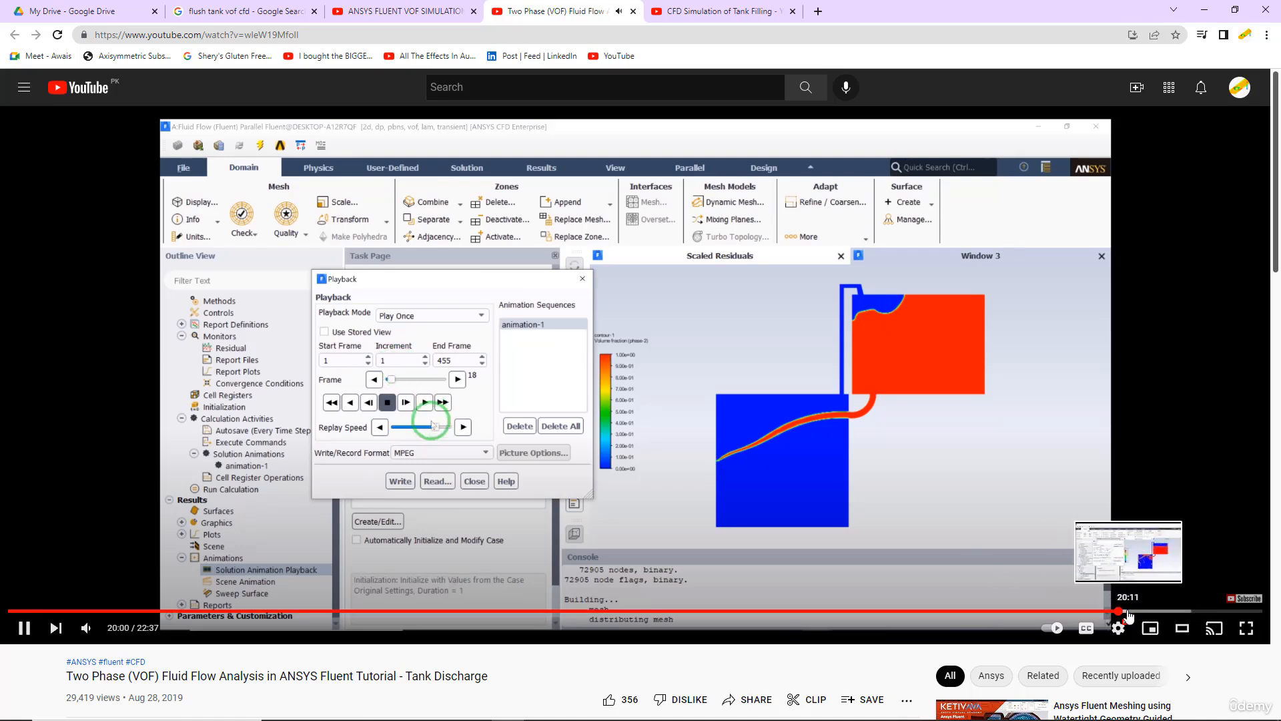
left_click(1128, 611)
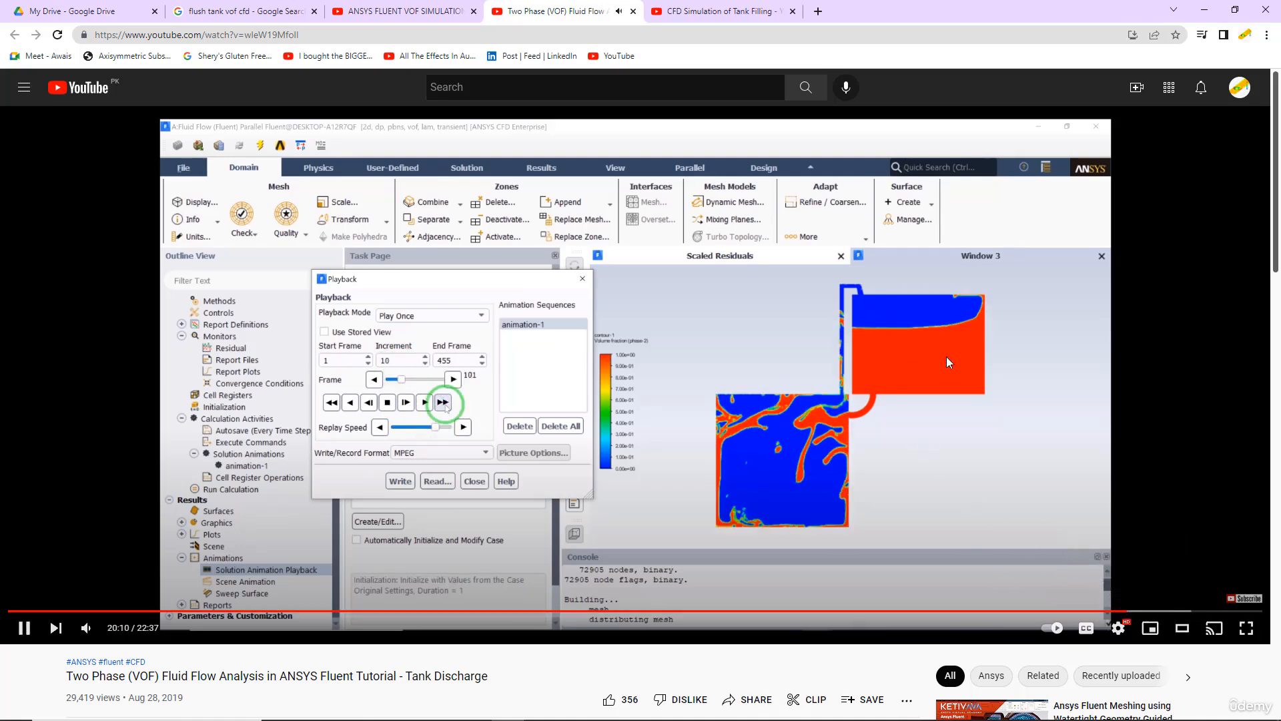